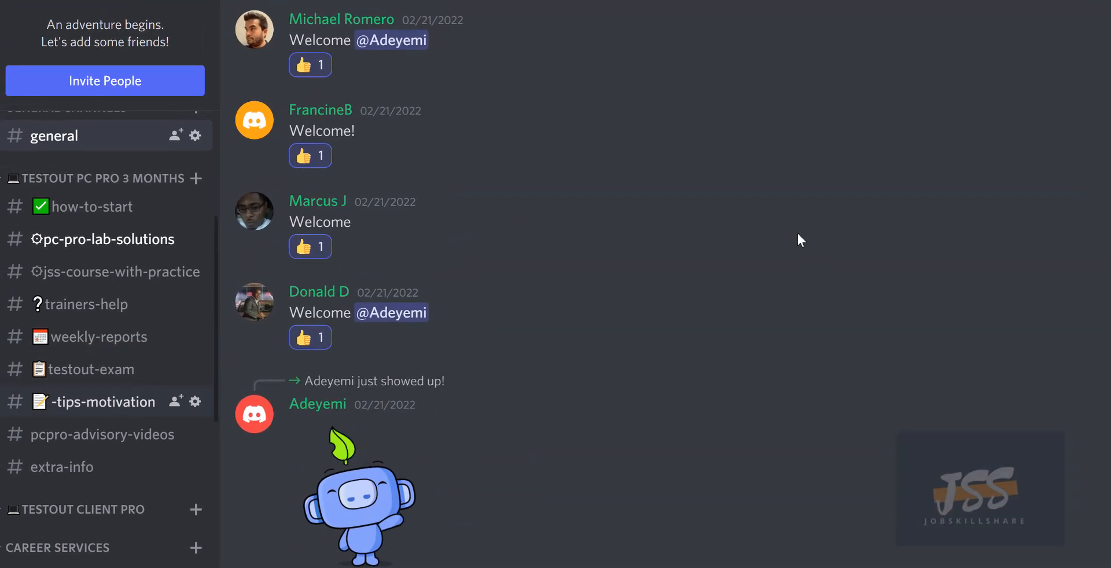
scroll(149, 276, "up", 5)
Scroll through the CompTIA IT Fundamentals+ lab guide list.
scroll(90, 363, "down", 4)
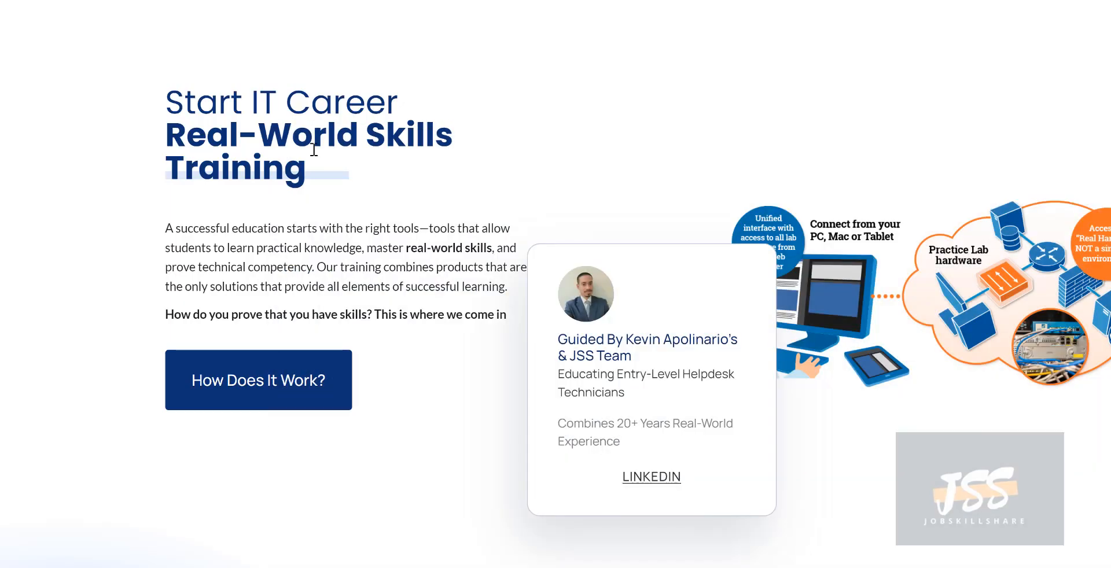
scroll(316, 157, "down", 5)
scroll(397, 162, "down", 3)
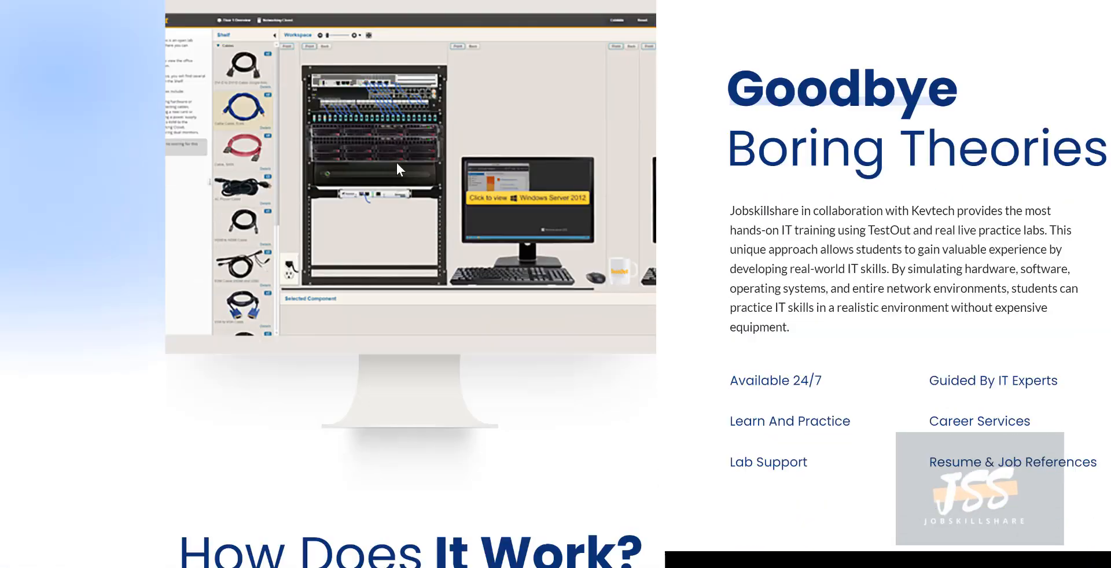
scroll(477, 145, "down", 6)
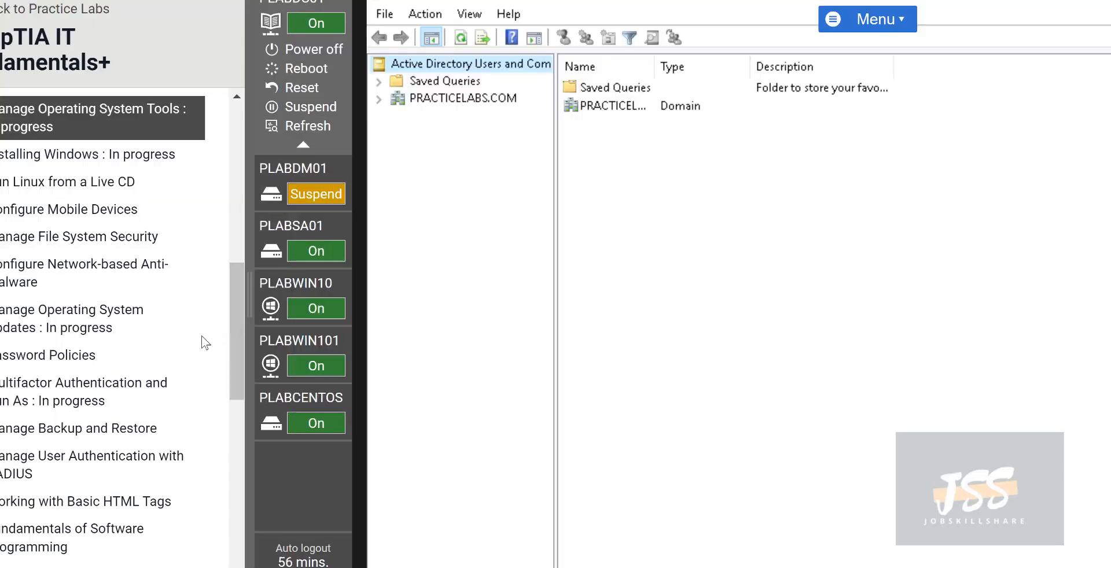
scroll(144, 399, "down", 10)
scroll(145, 400, "up", 6)
scroll(145, 400, "up", 11)
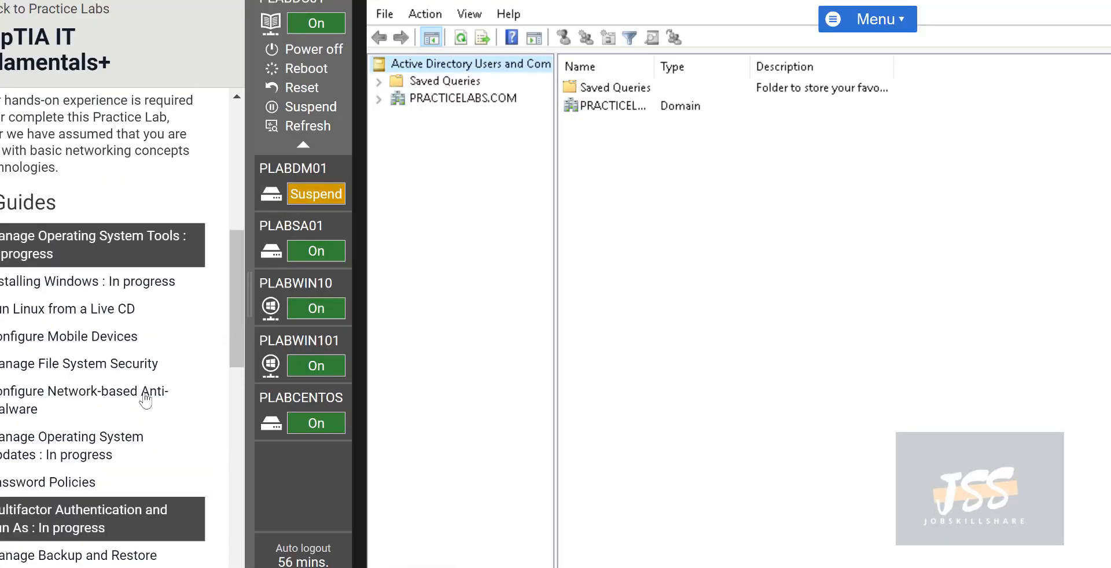
scroll(145, 397, "down", 5)
Return to the Practice Labs catalogue and scroll down to the Microsoft courses.
left_click(14, 13)
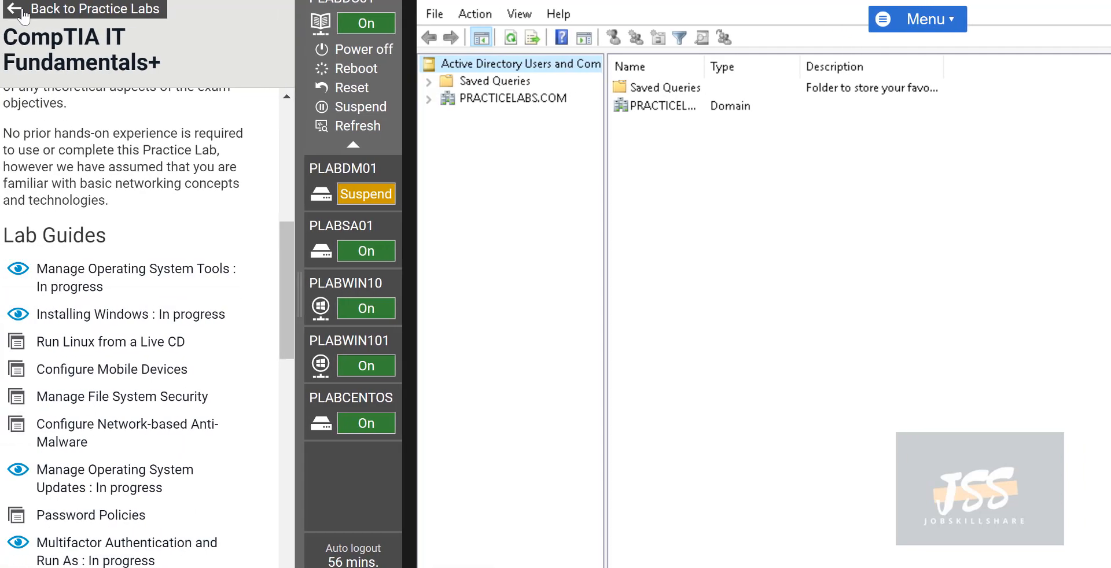
scroll(134, 324, "down", 8)
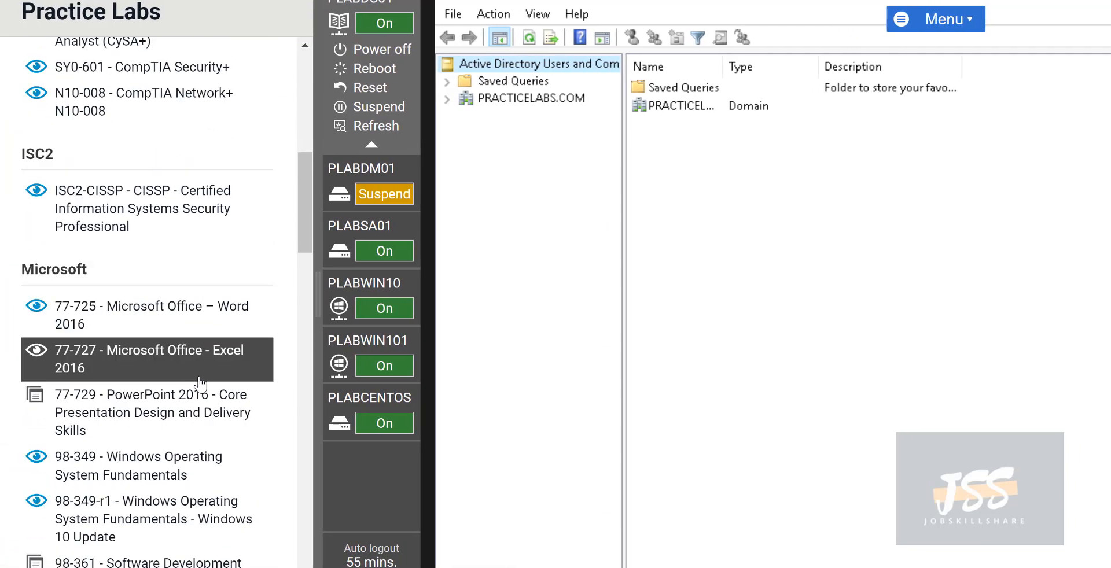
scroll(200, 383, "down", 3)
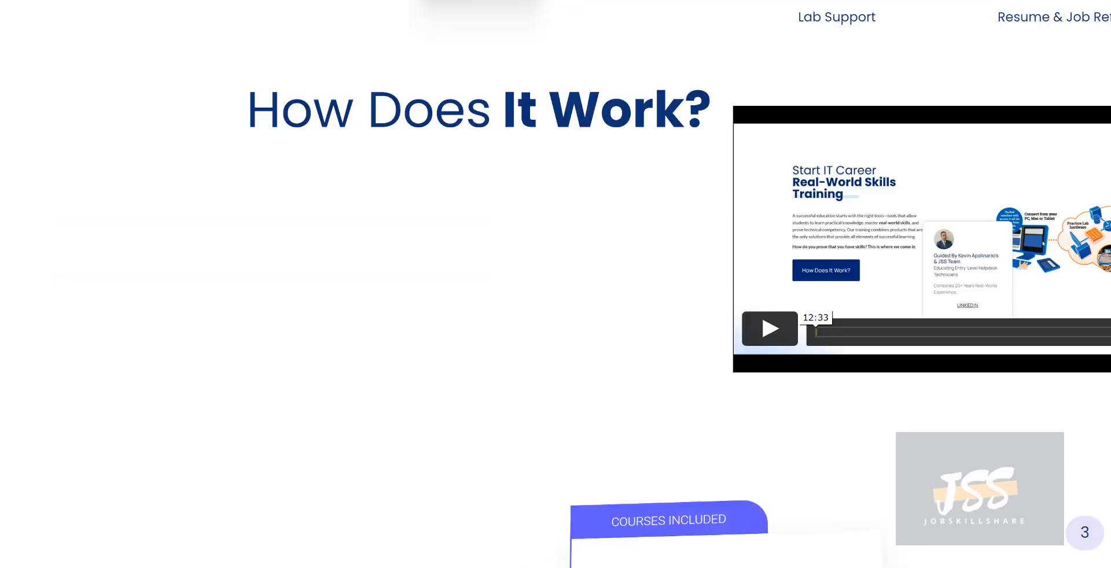
scroll(655, 152, "up", 7)
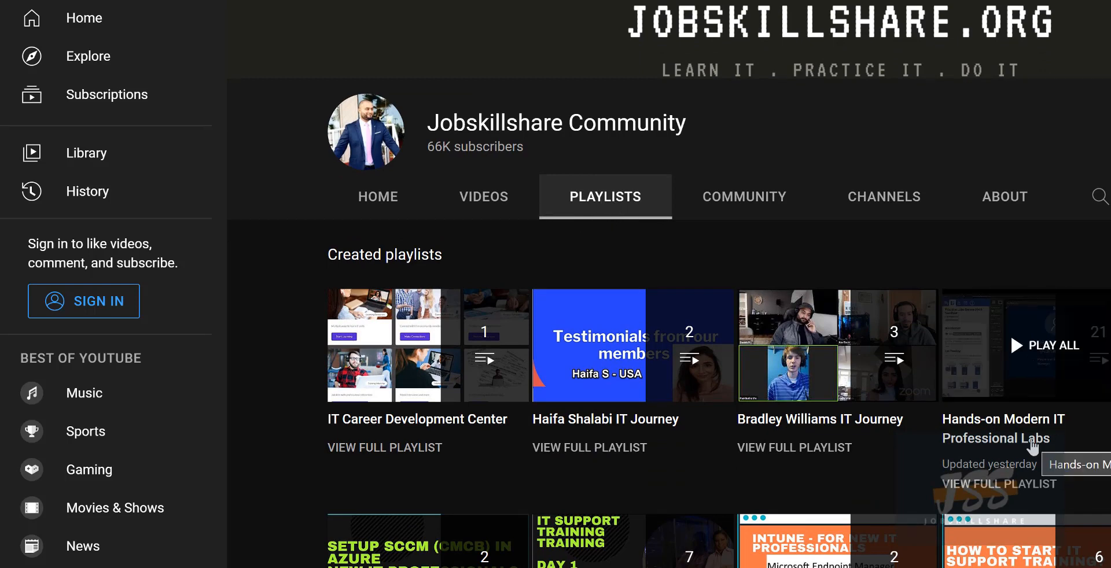
Open the full Hands-on Modern IT Professional Labs playlist and scroll through its 21 videos.
left_click(1011, 486)
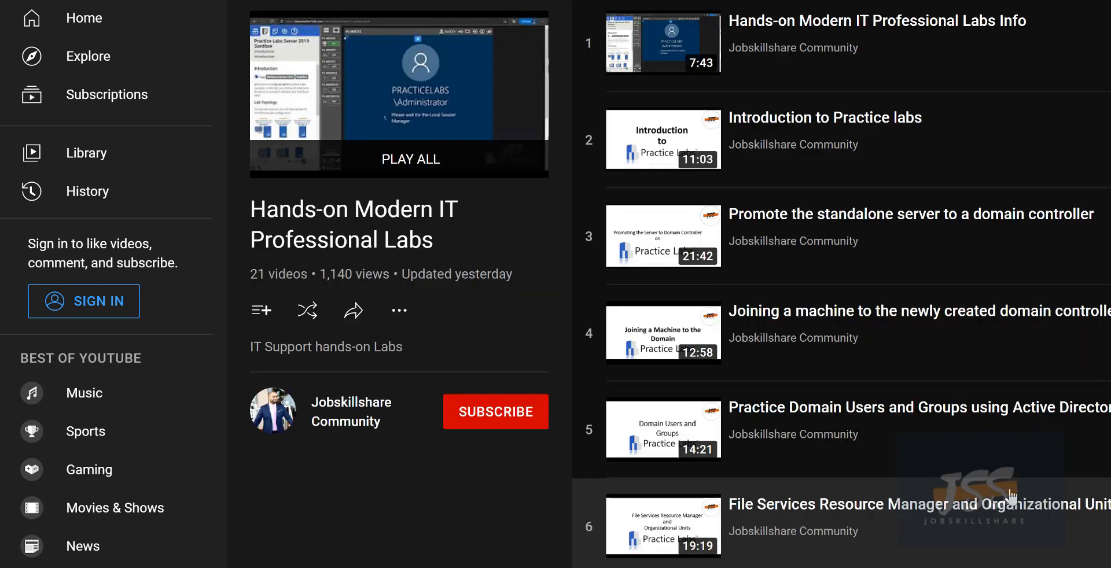
scroll(874, 451, "down", 20)
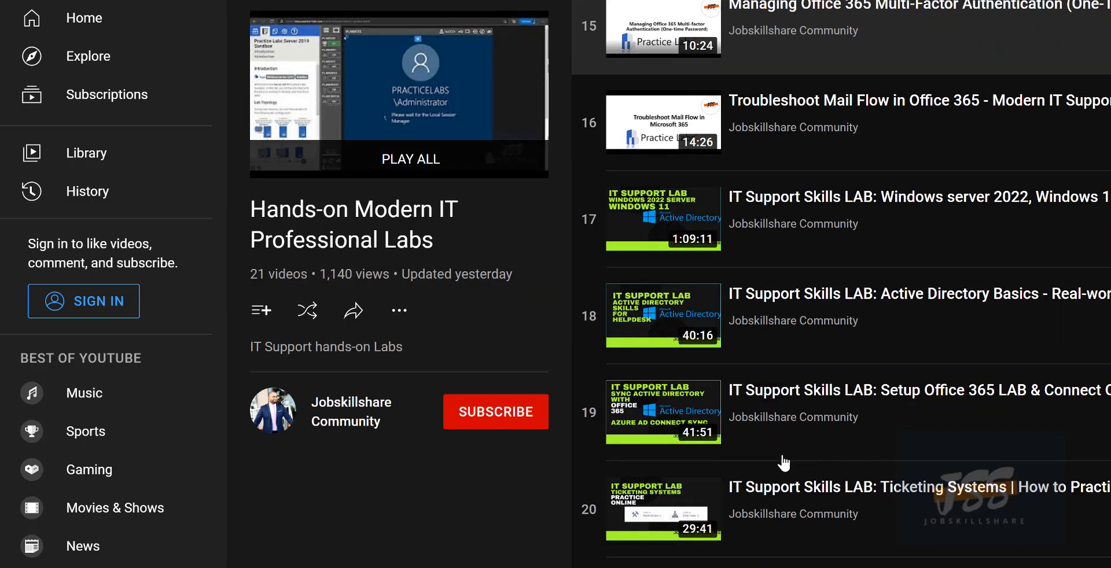
scroll(770, 524, "up", 3)
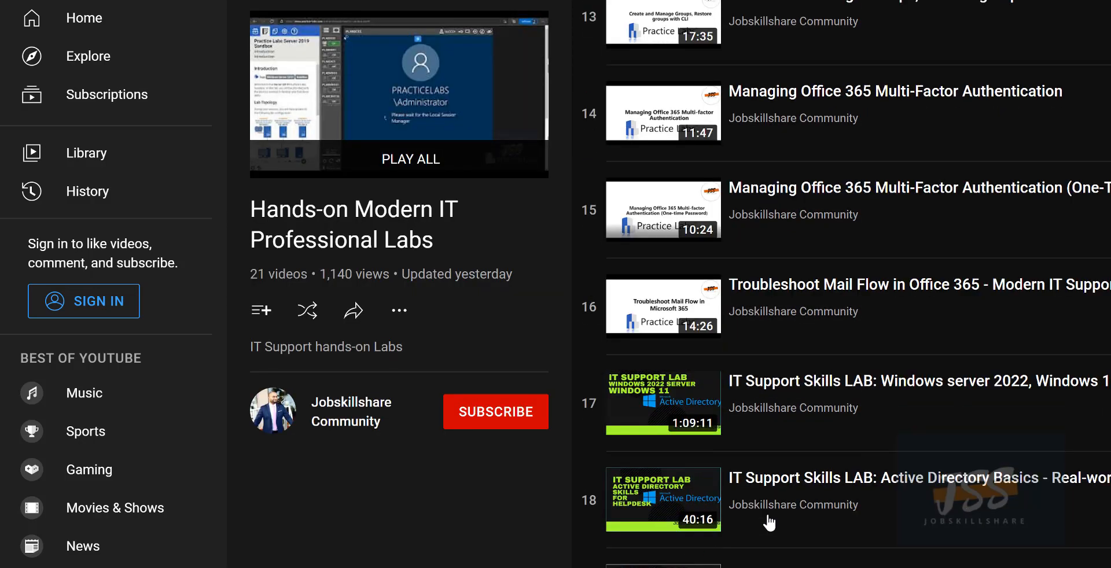
scroll(770, 524, "up", 2)
scroll(715, 449, "down", 1)
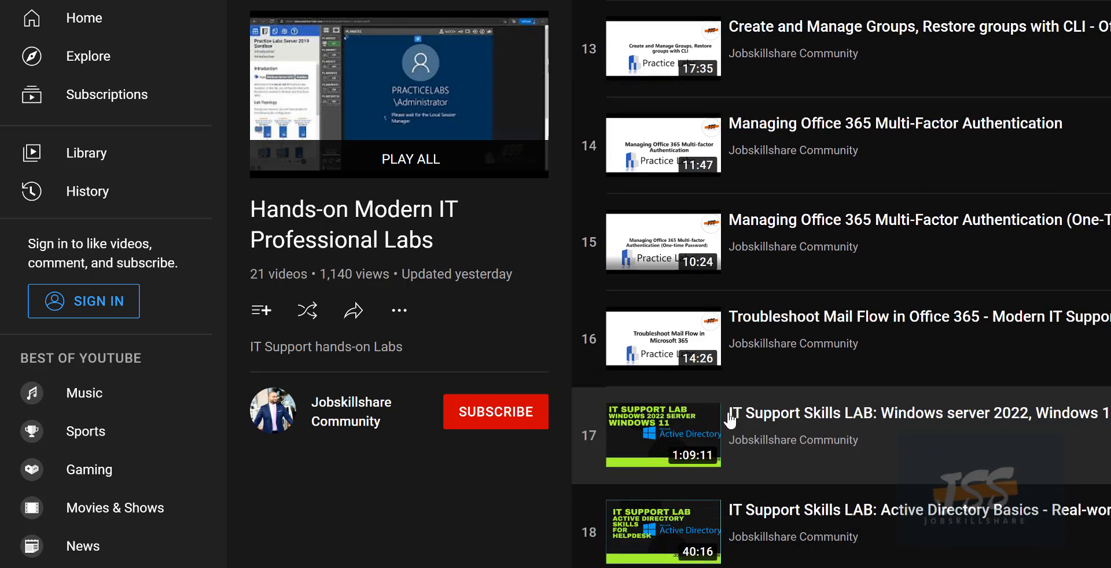
scroll(747, 301, "up", 5)
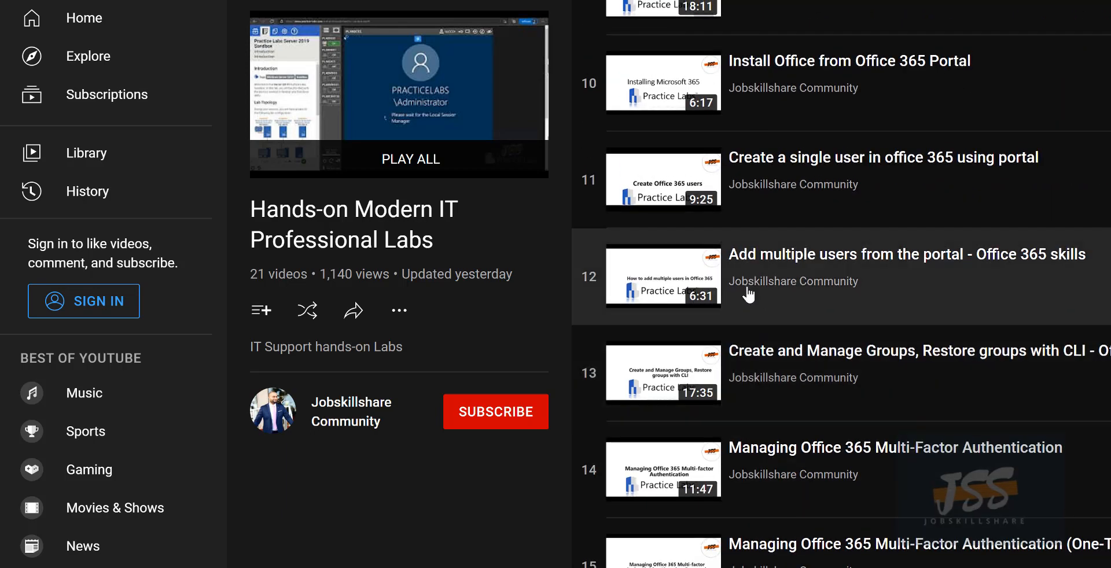
scroll(712, 497, "down", 8)
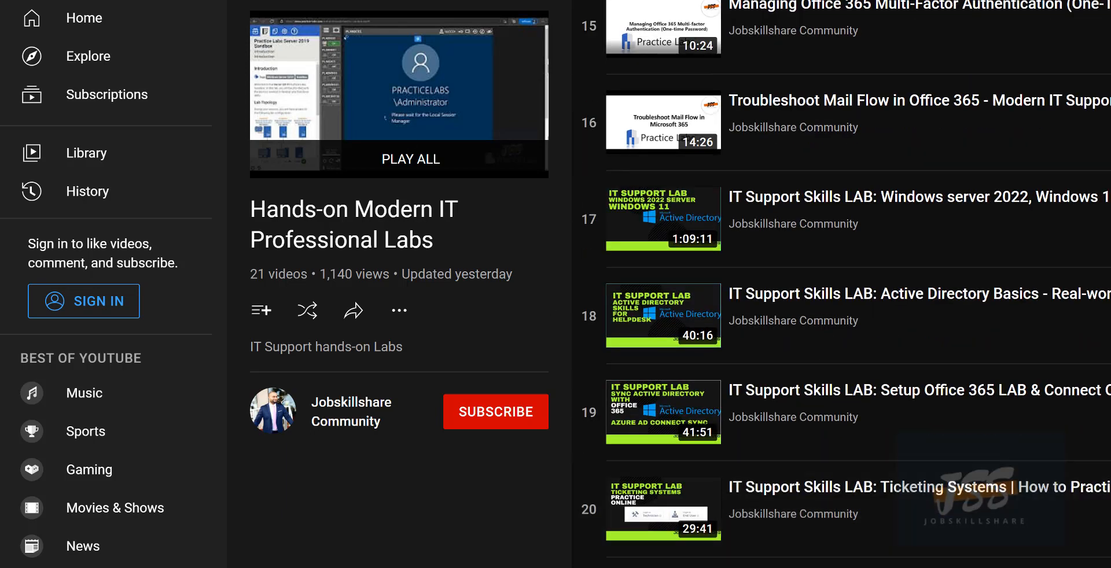
scroll(745, 200, "up", 4)
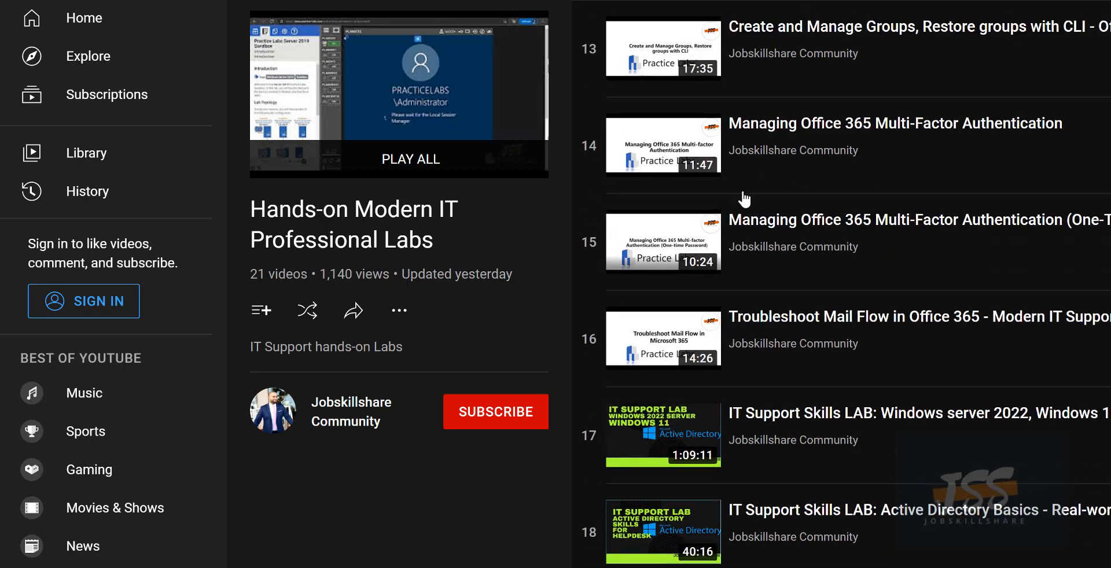
scroll(745, 200, "up", 3)
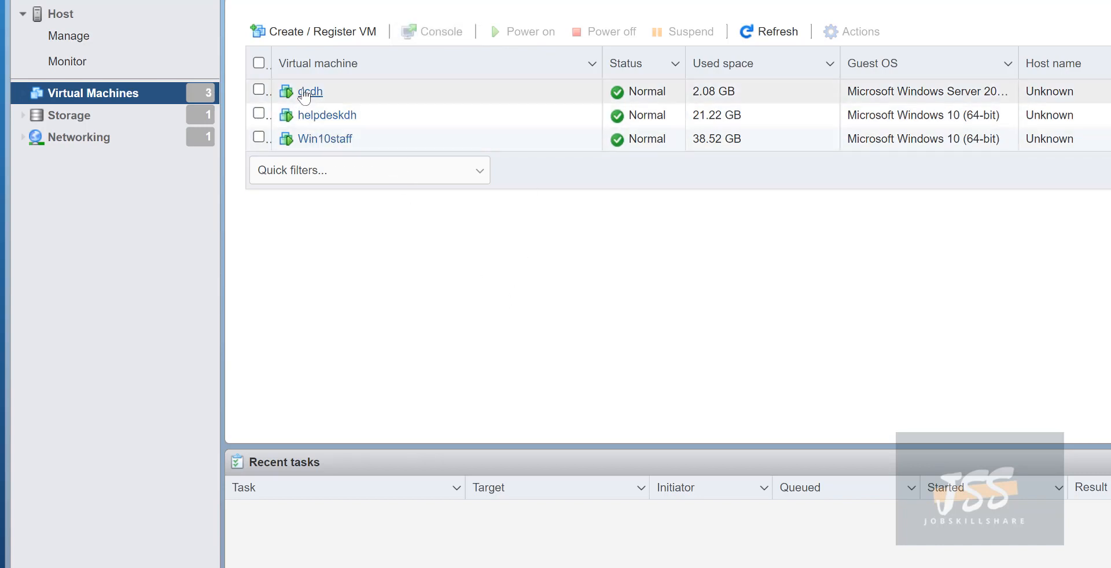
Open Win10staff's browser console and move it aside to reveal the VM page.
left_click(324, 140)
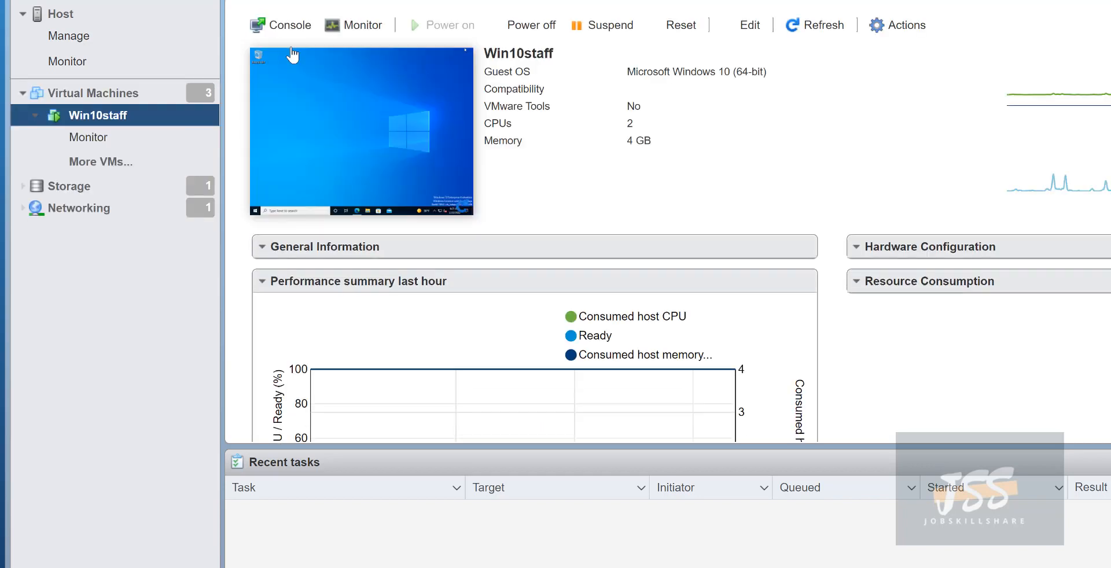
left_click(282, 25)
left_click(285, 59)
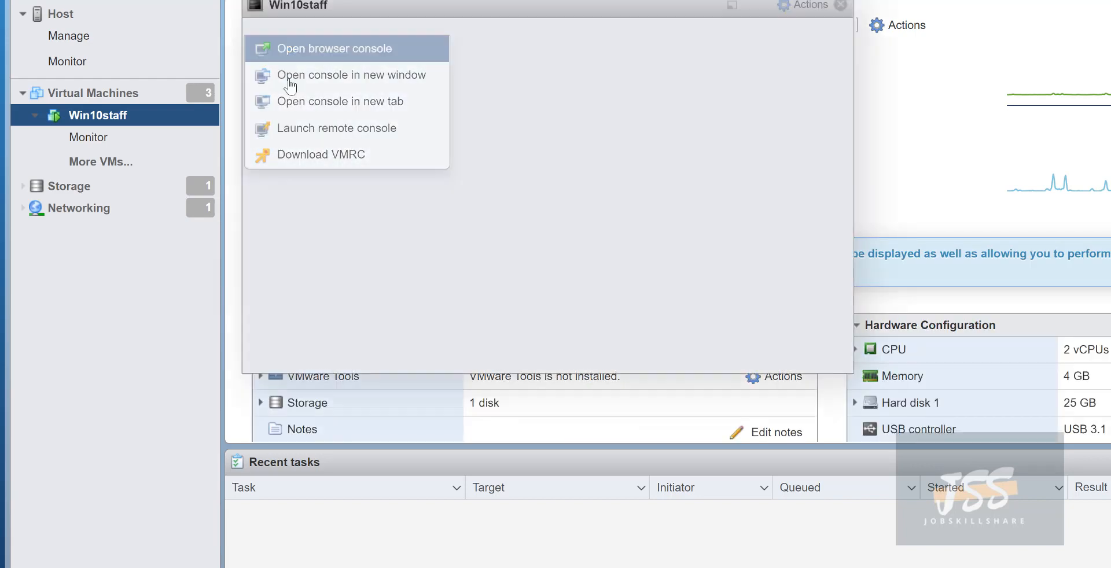
left_click_drag(304, 8, 644, 48)
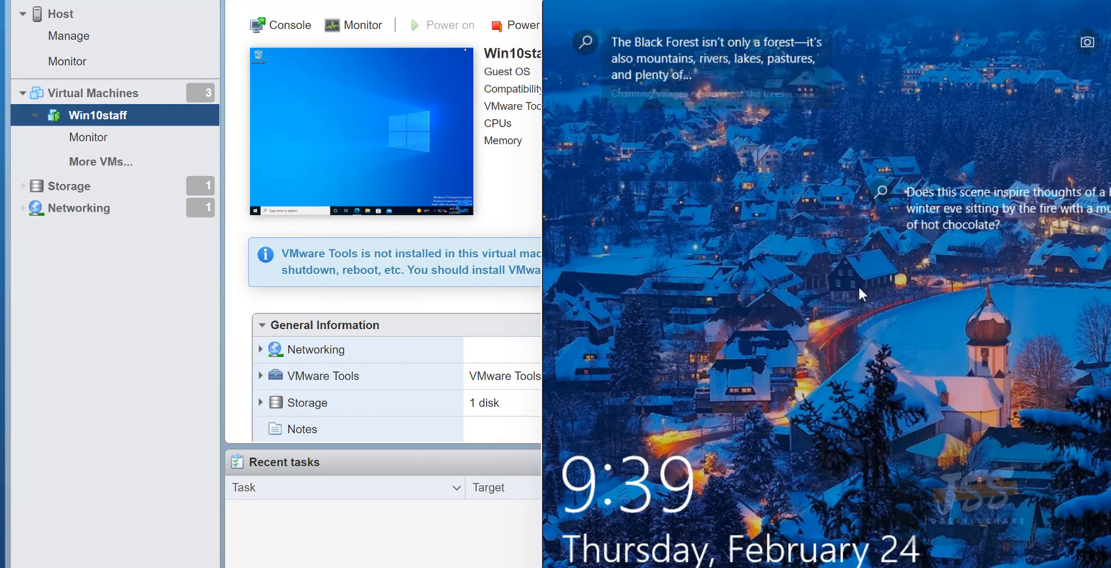
Dismiss the Windows lock screen and sign in with the staff user's password.
left_click(812, 302)
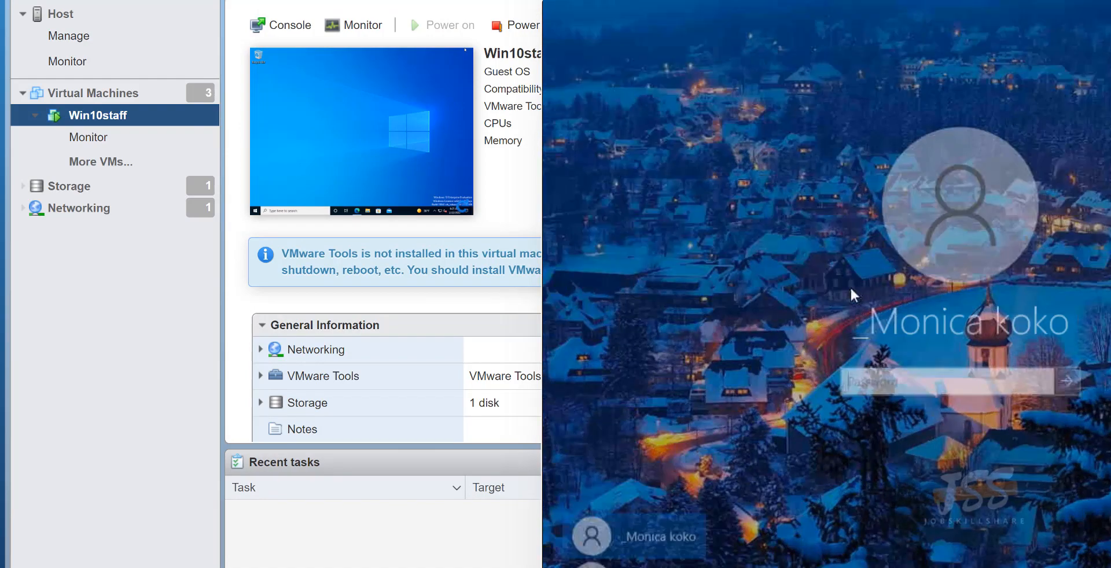
type("*****")
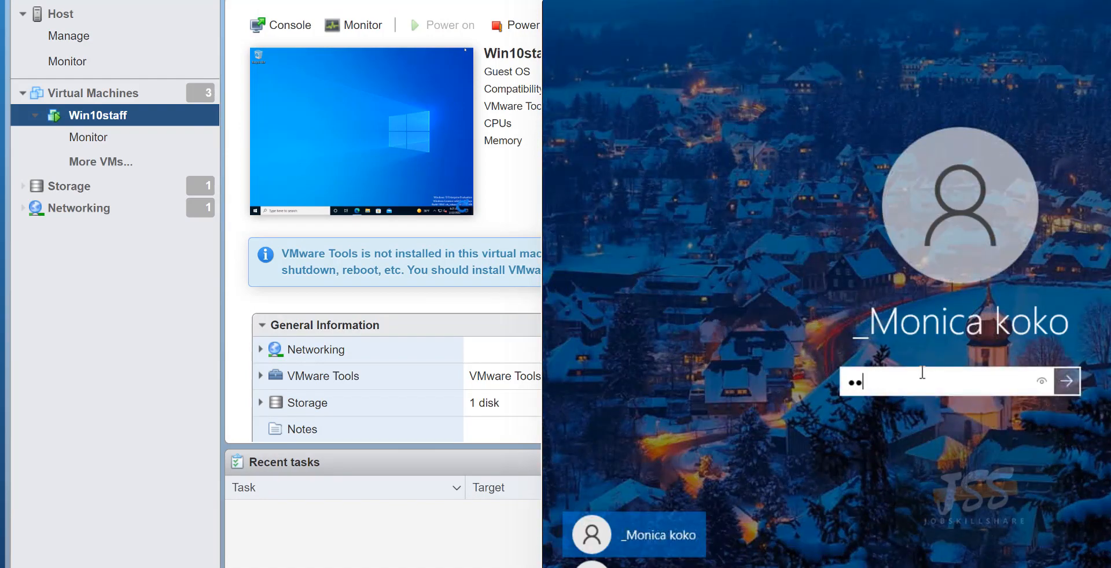
key("BackSpace")
key("BackSpace")
key("BackSpace")
key("BackSpace")
key("BackSpace")
type("**************")
key("Return")
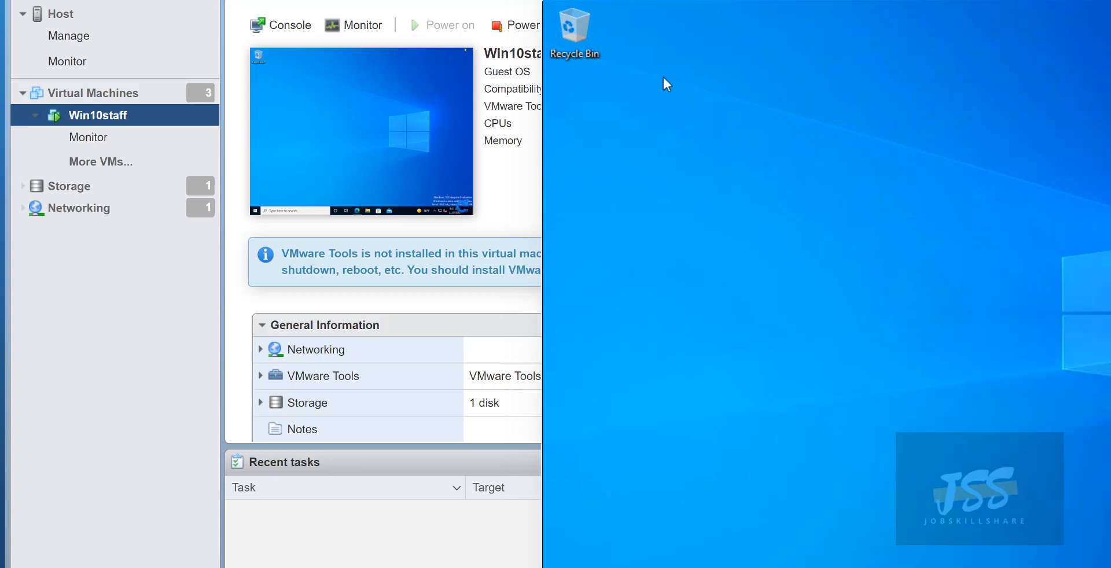
Show This PC's drives C: and D: in Win10staff's File Explorer and arrange the windows.
left_click_drag(675, 7, 644, 3)
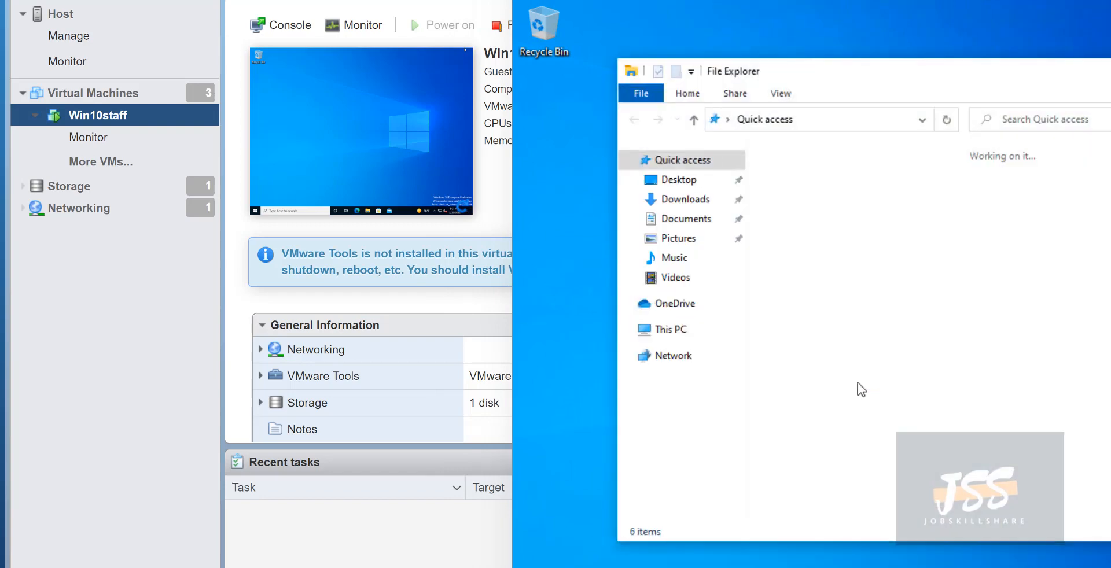
left_click(680, 333)
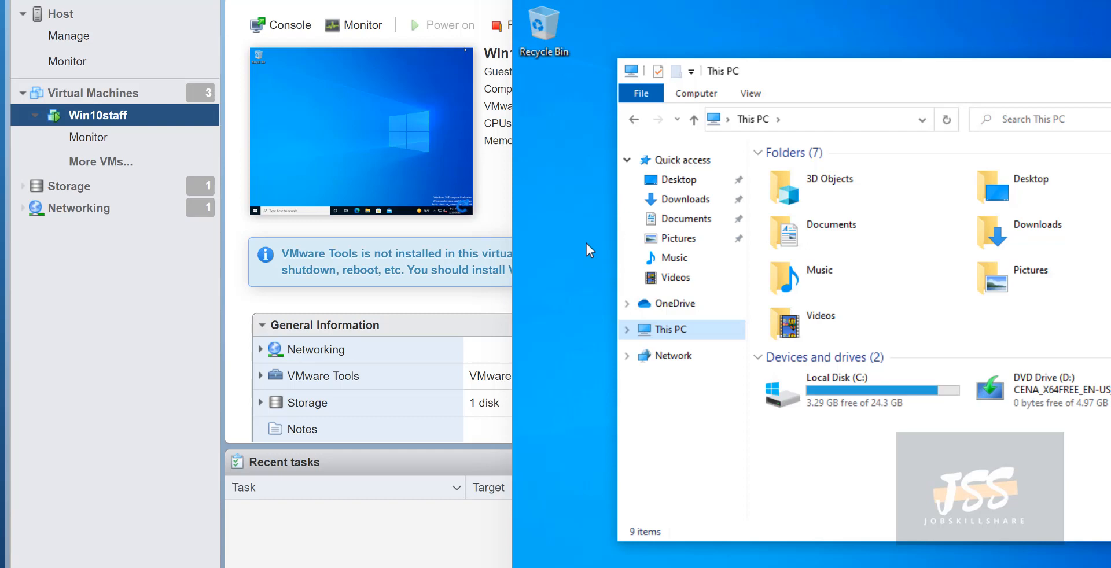
left_click_drag(767, 62, 787, 67)
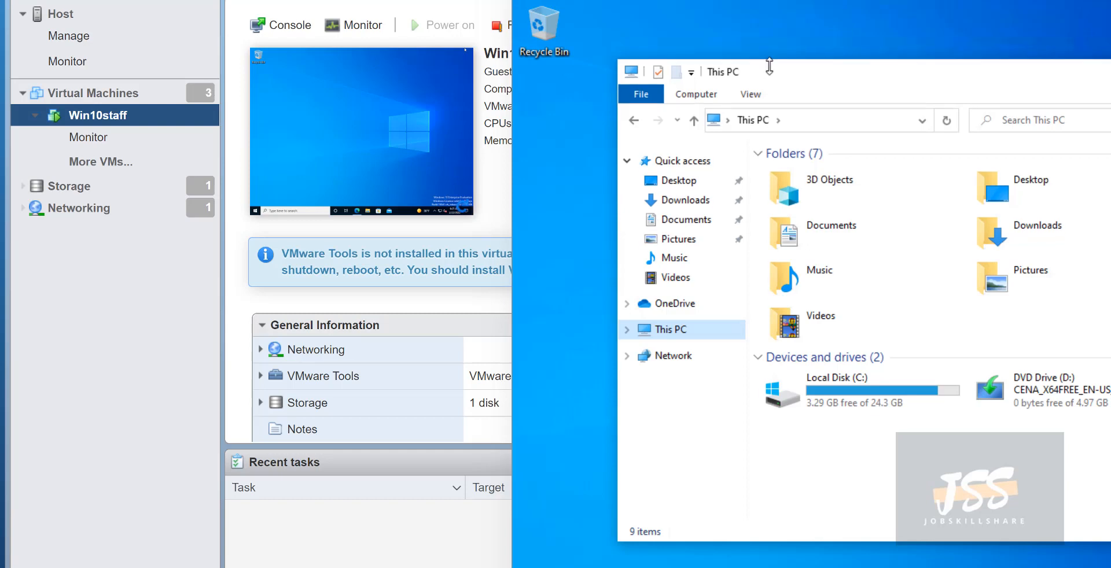
mouse_move(719, 70)
left_mouse_down()
mouse_move(706, 56)
mouse_move(717, 56)
left_mouse_up()
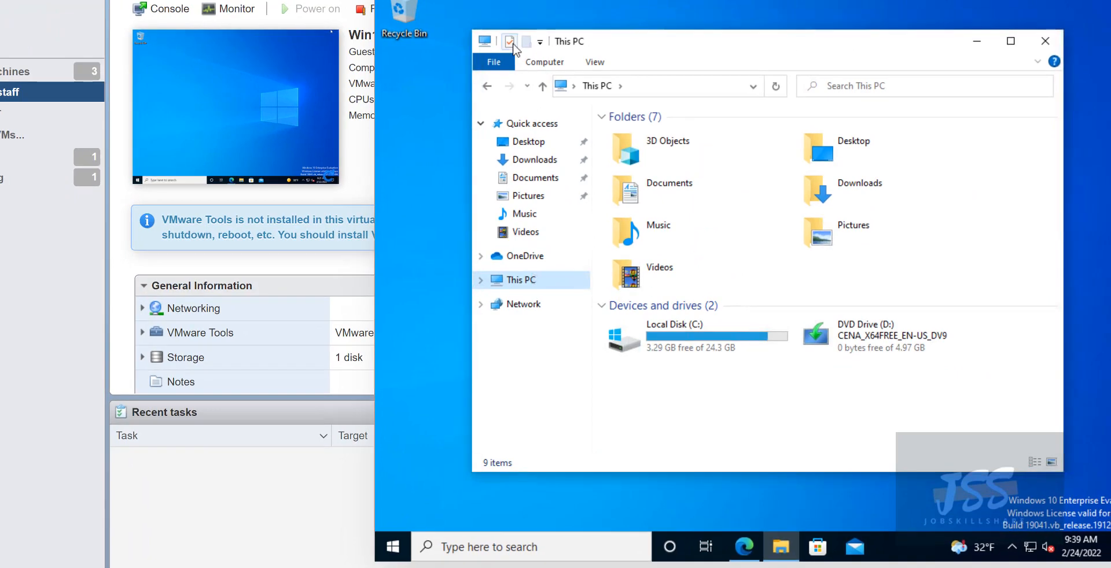
left_click_drag(437, 0, 502, 3)
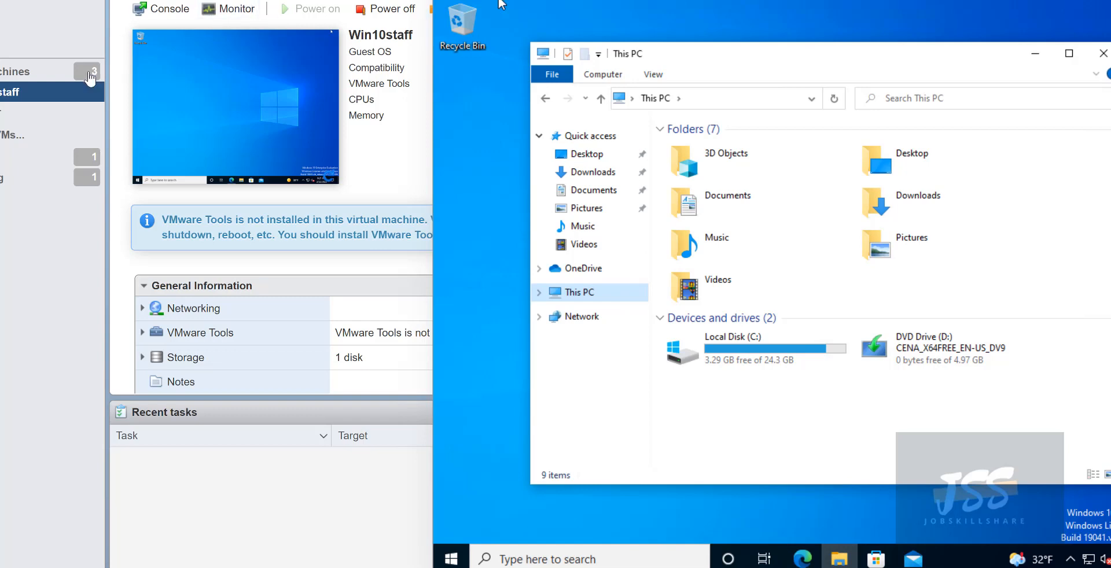
Return to the virtual machine list and open the dcdh server's console in the browser.
left_click(52, 71)
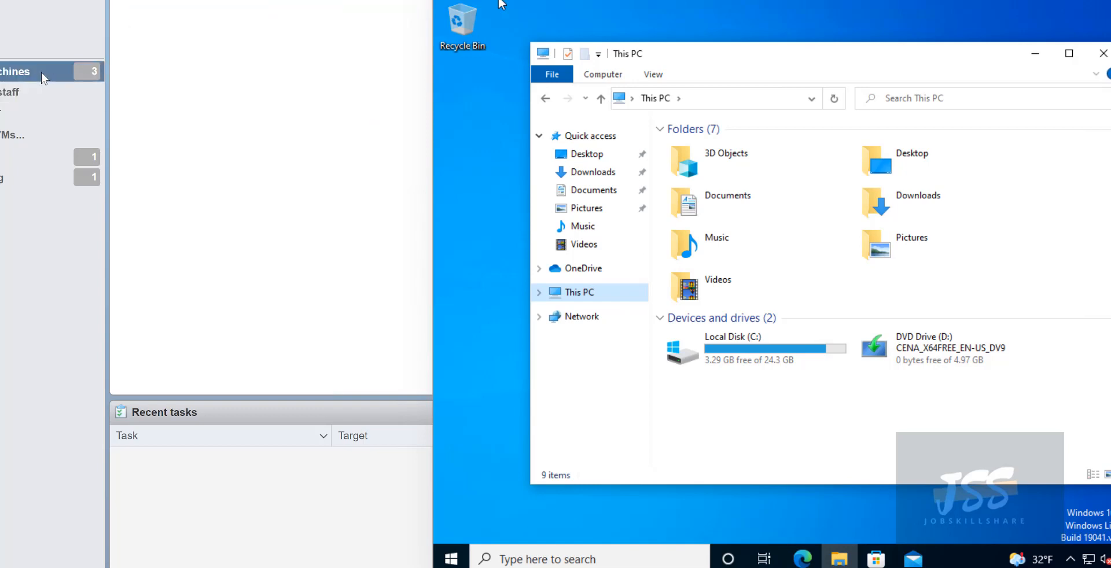
left_click_drag(448, 8, 552, 6)
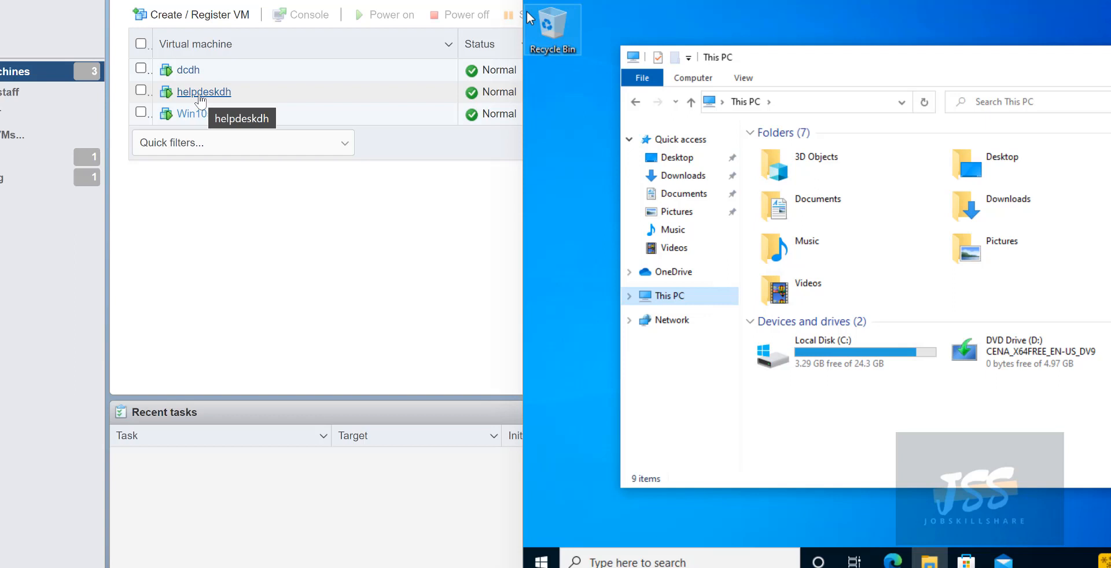
left_click(190, 70)
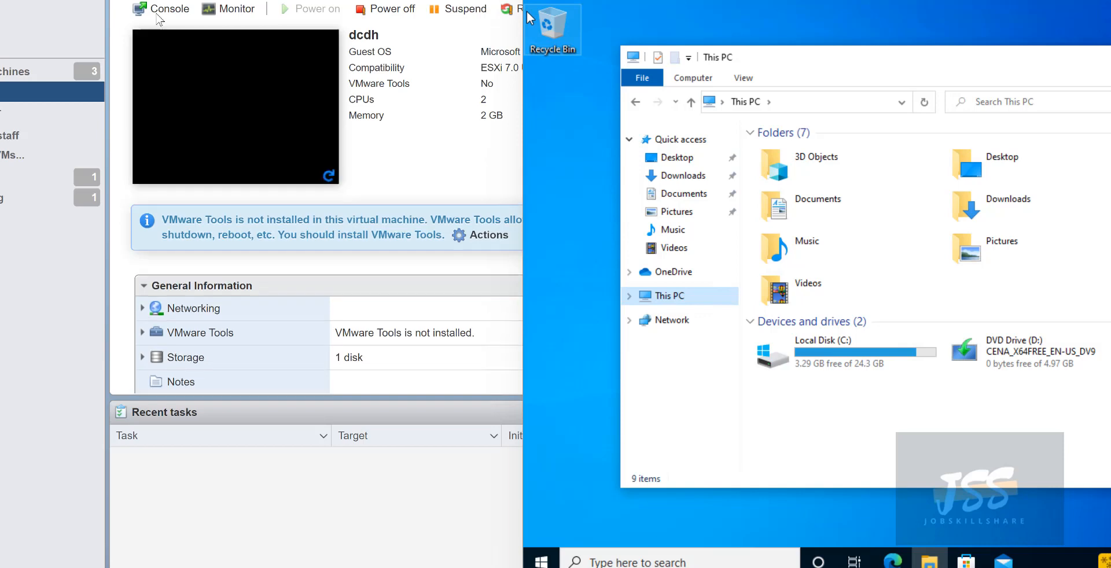
left_click(165, 9)
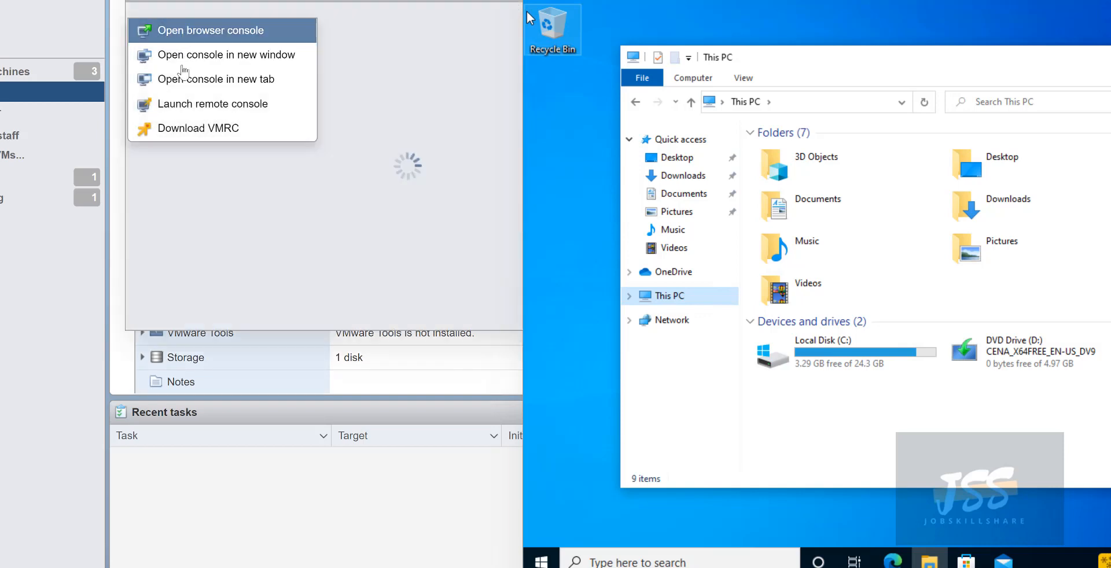
left_click(183, 63)
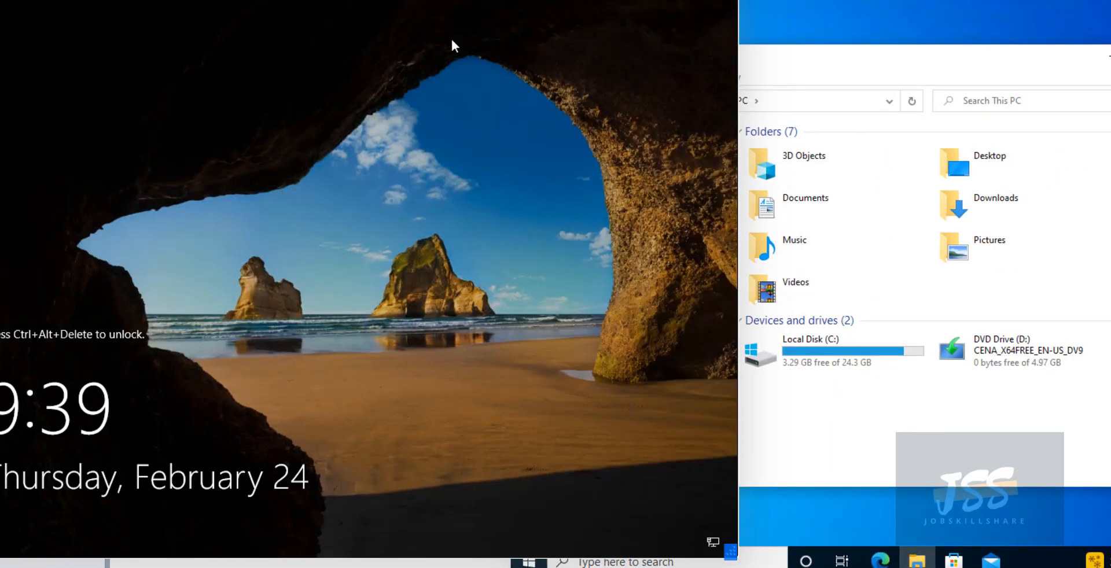
Send Ctrl-Alt-Del to dcdh and sign in with the Administrator password.
left_click(699, 3)
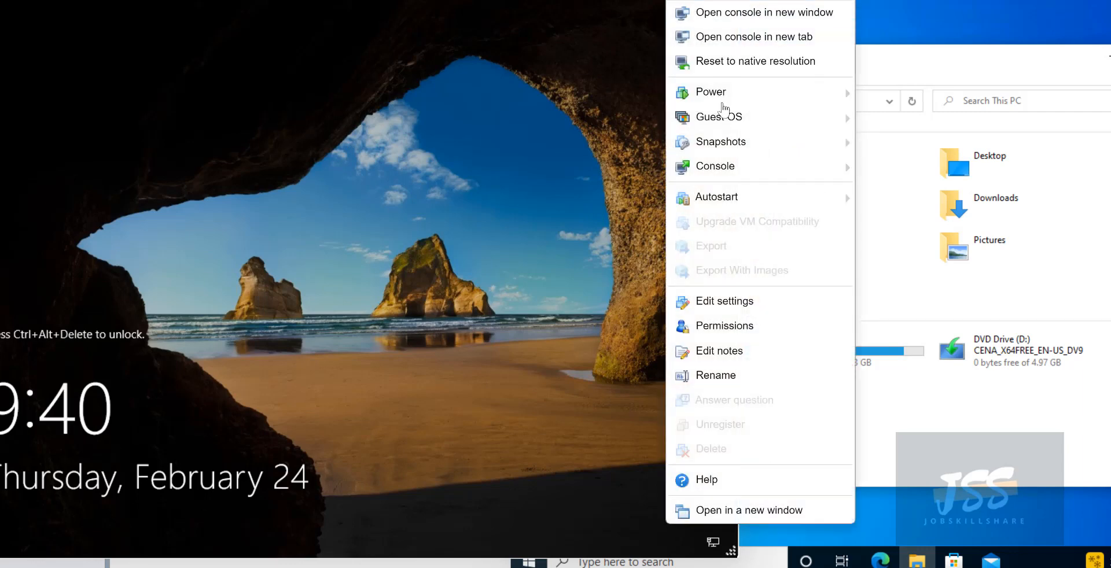
mouse_move(732, 114)
mouse_move(1040, 176)
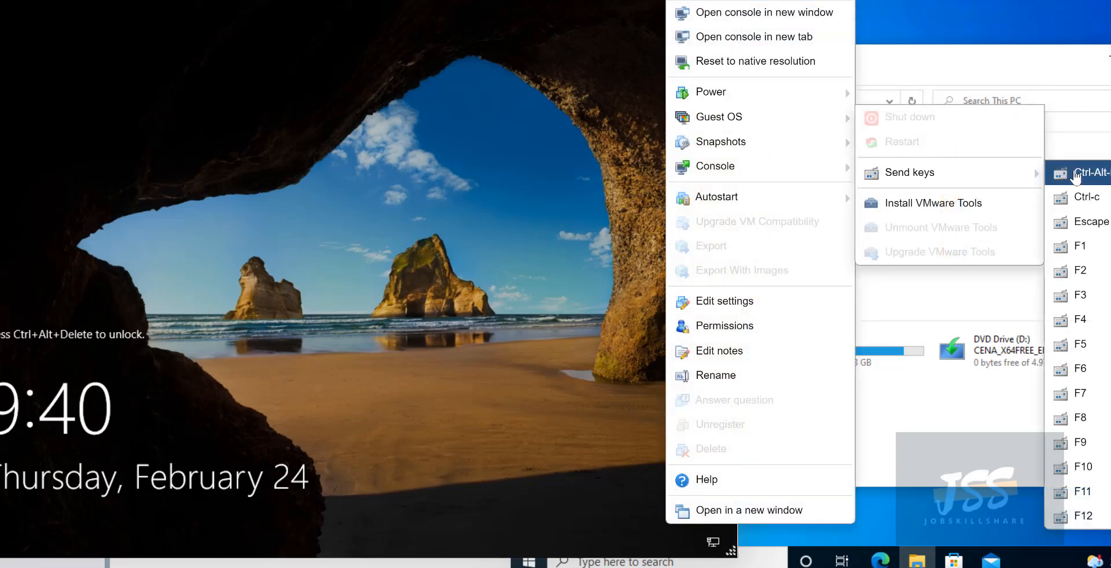
left_click(1083, 172)
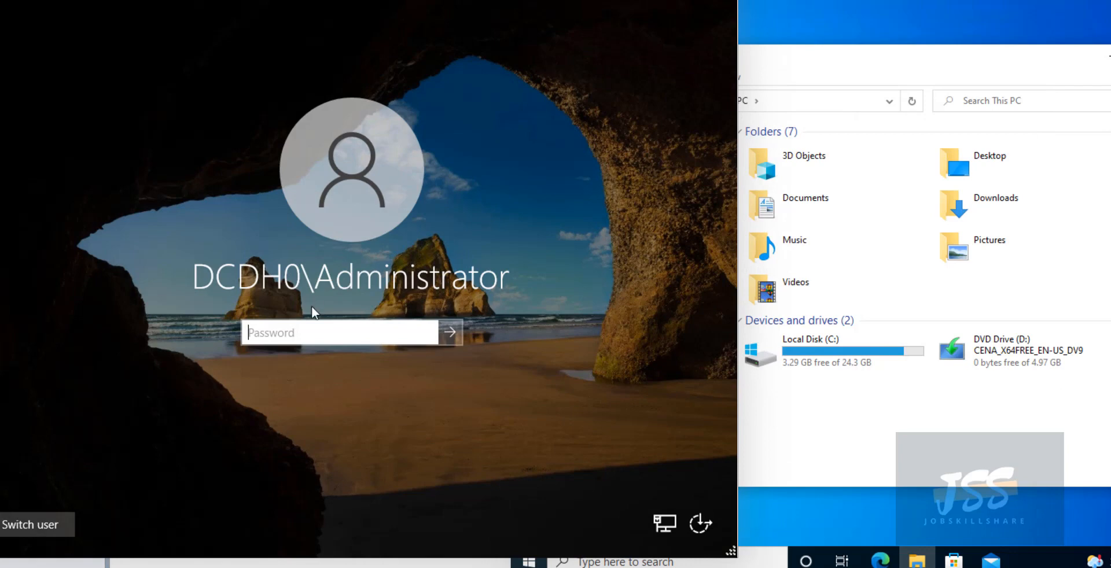
type("••••••••••")
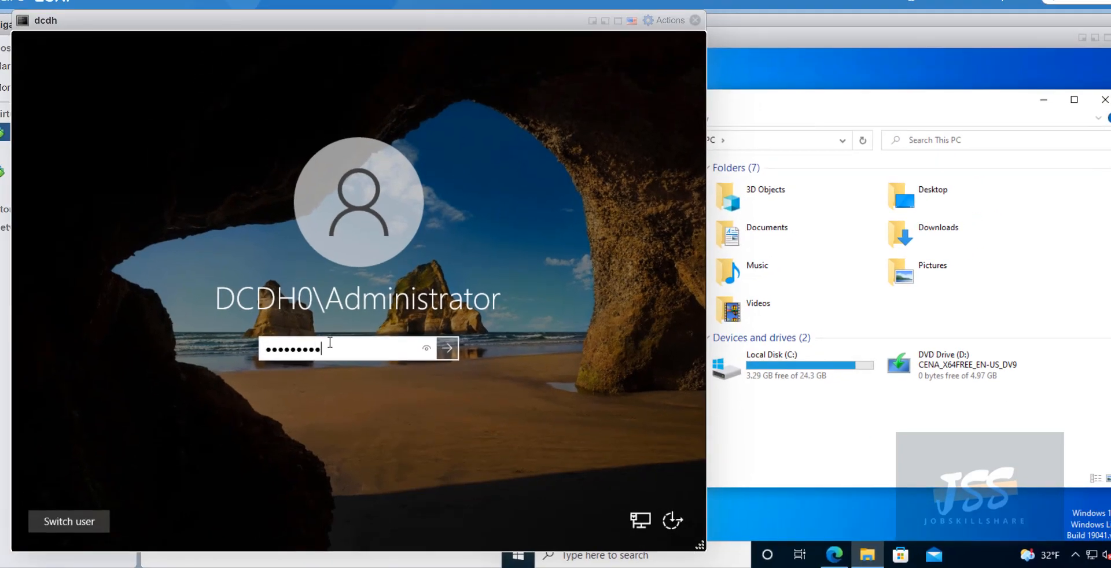
key("Return")
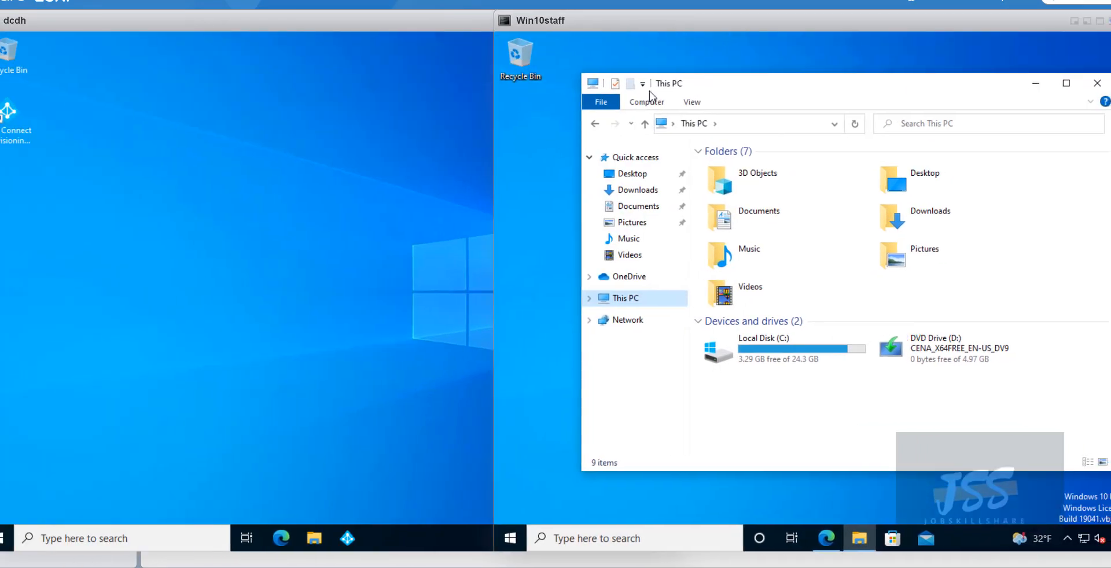
Switch between consoles so dcdh's desktop ends up in front, overlapping Win10staff's left side.
mouse_move(832, 96)
left_mouse_down()
mouse_move(932, 88)
mouse_move(826, 92)
left_mouse_up()
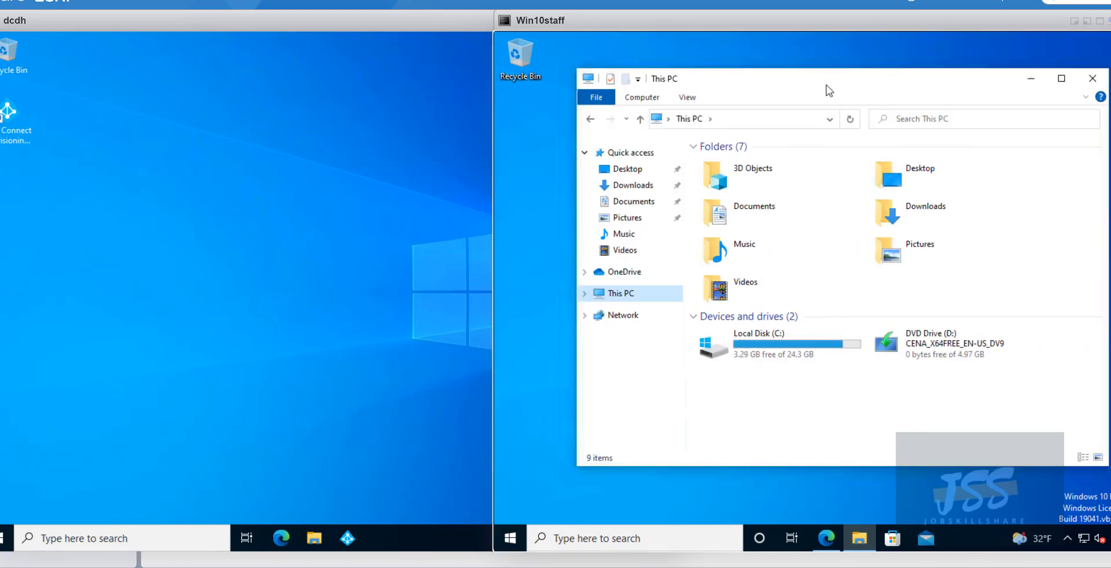
left_click(199, 168)
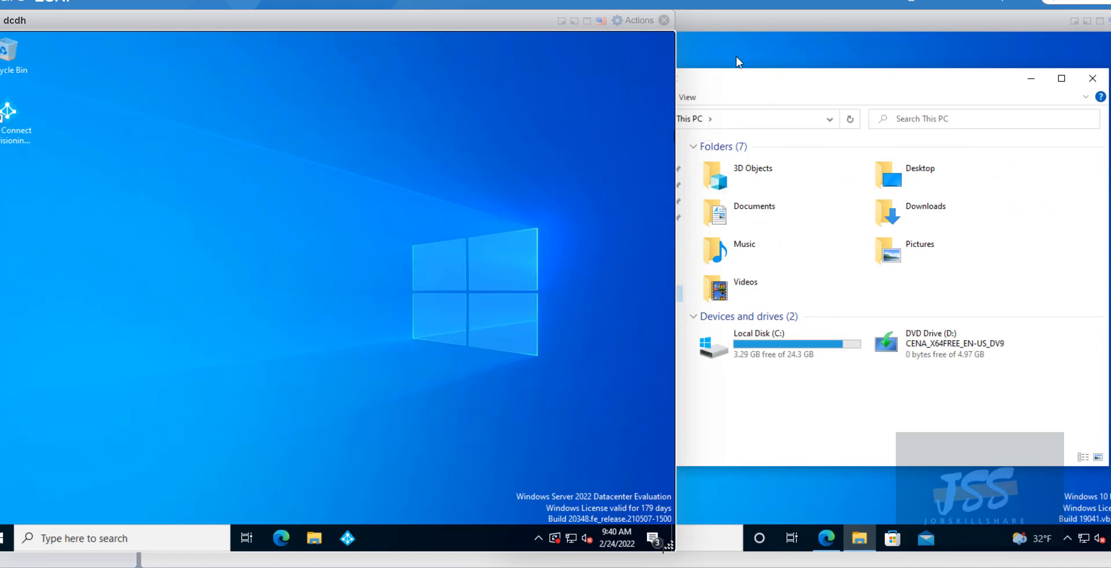
left_click(718, 25)
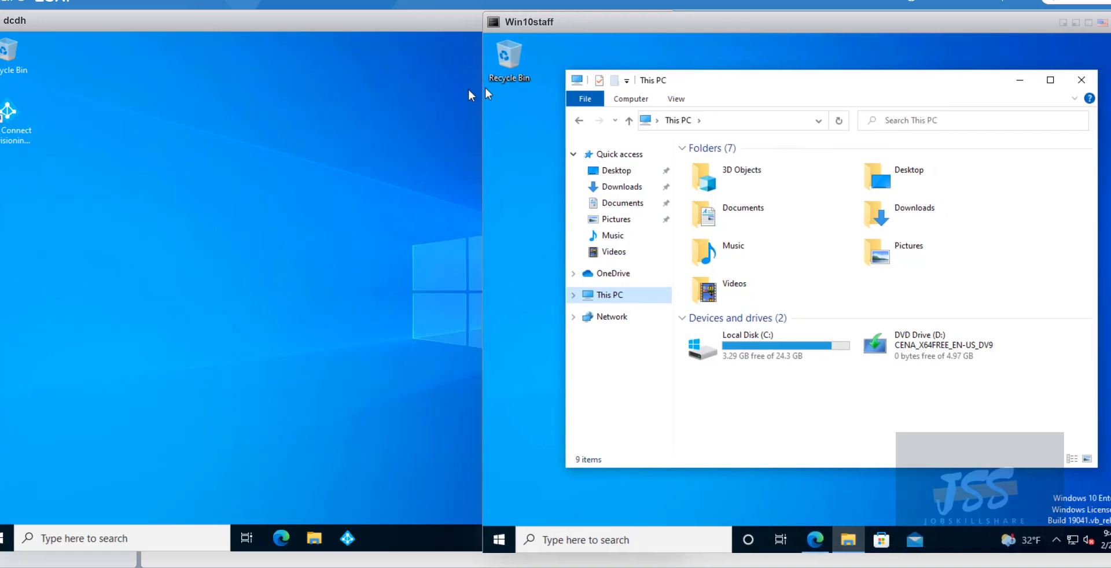
left_click(270, 127)
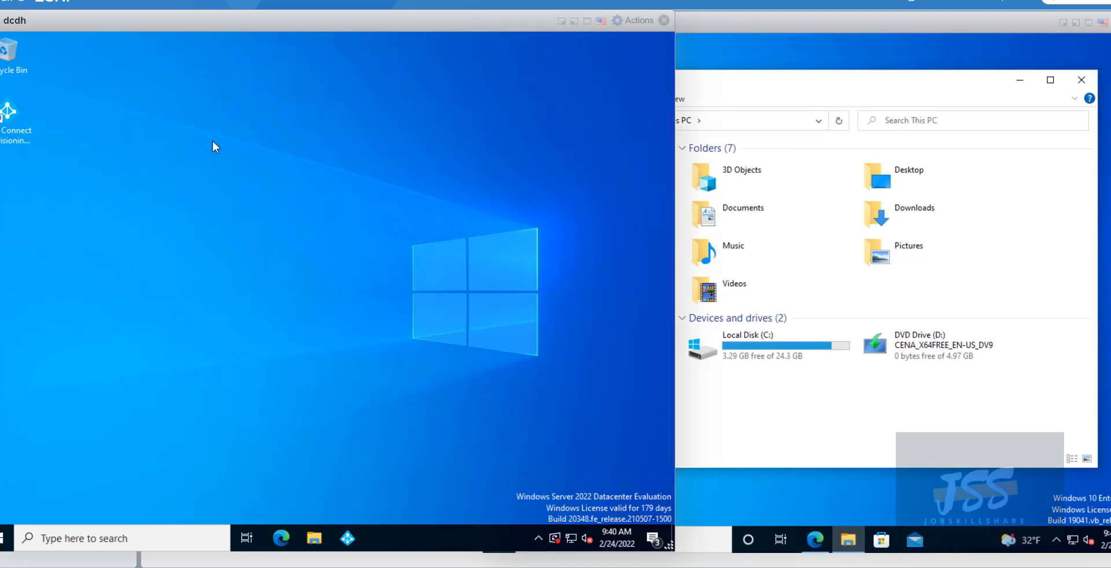
Create a new folder on the dcdh desktop with its default name.
right_click(160, 149)
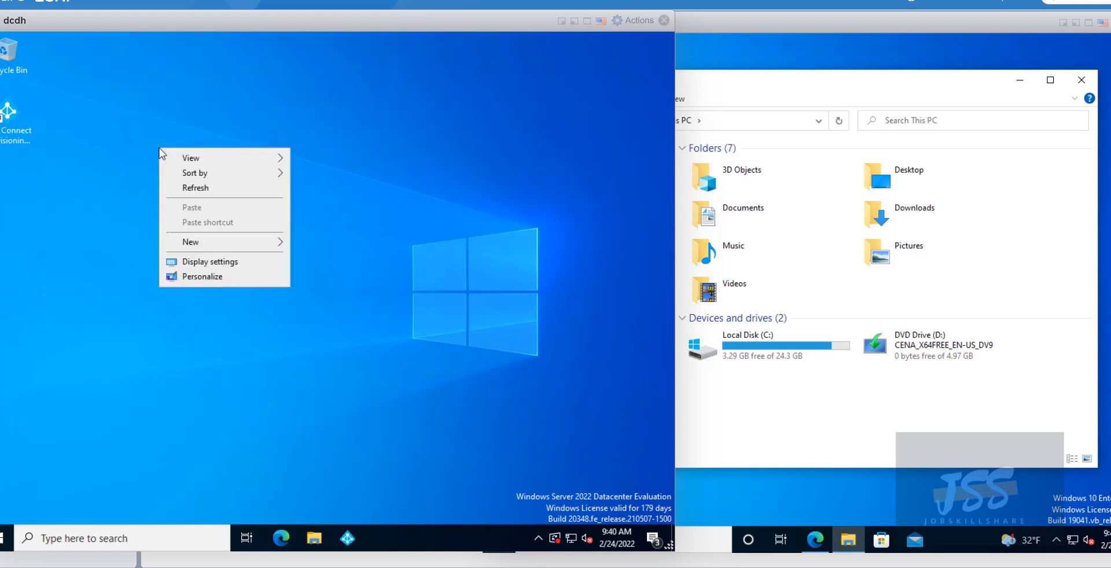
mouse_move(219, 242)
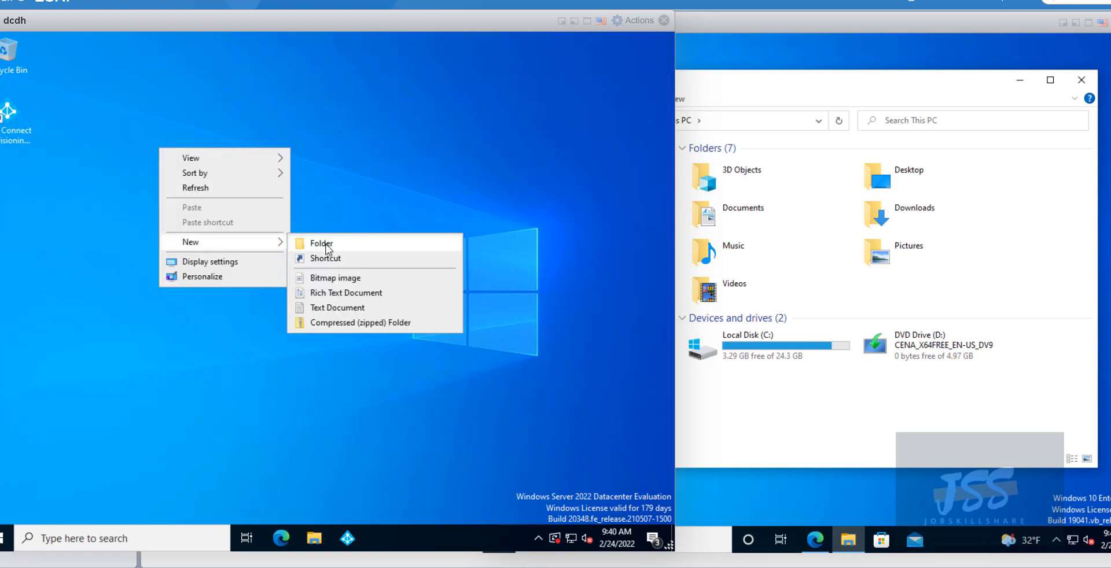
left_click(328, 246)
key("Return")
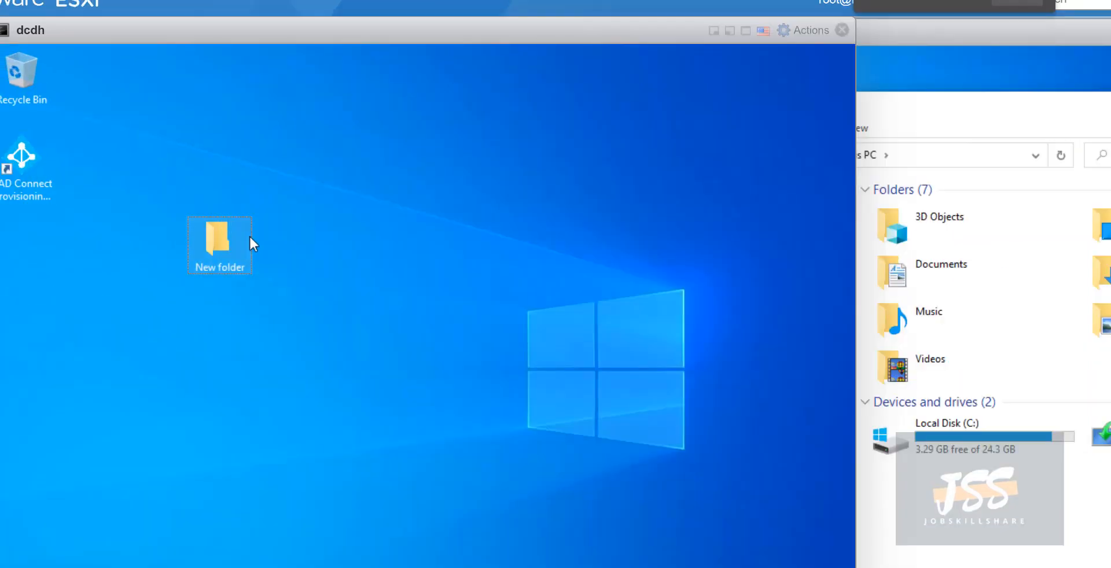
Rename the new dcdh folder to 'share'.
right_click(222, 245)
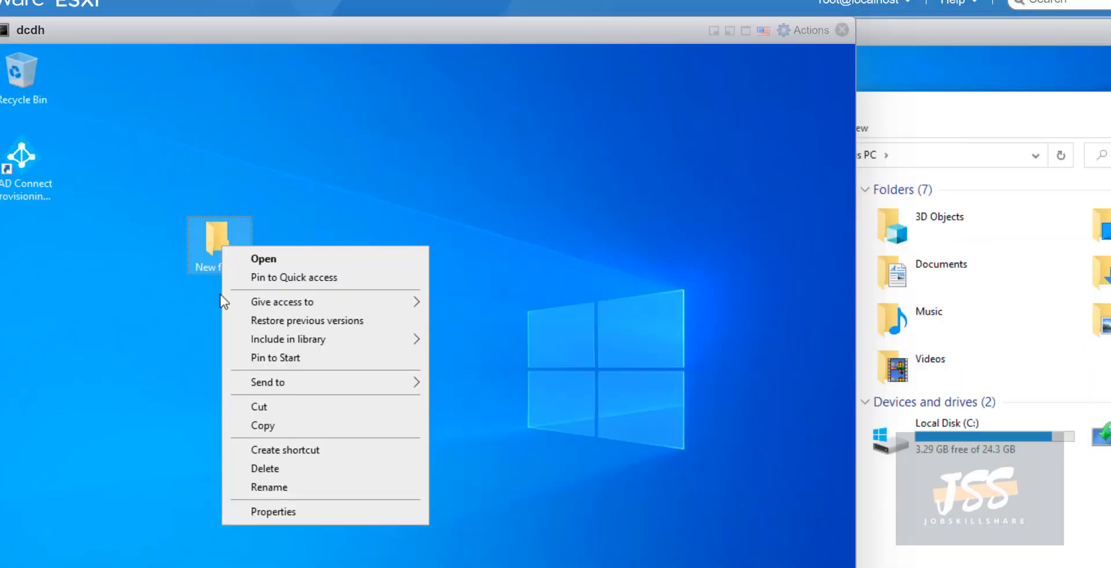
left_click(278, 486)
type("share")
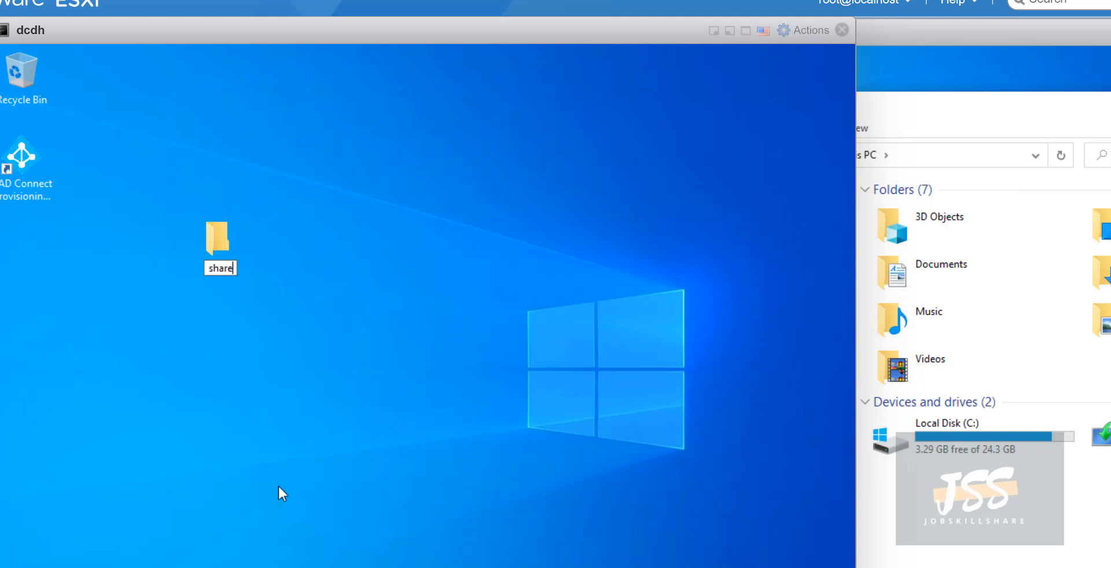
key("Return")
left_click_drag(423, 39, 398, 29)
Close Win10staff's This PC window and move its console to the right of dcdh.
left_click_drag(857, 38, 531, 40)
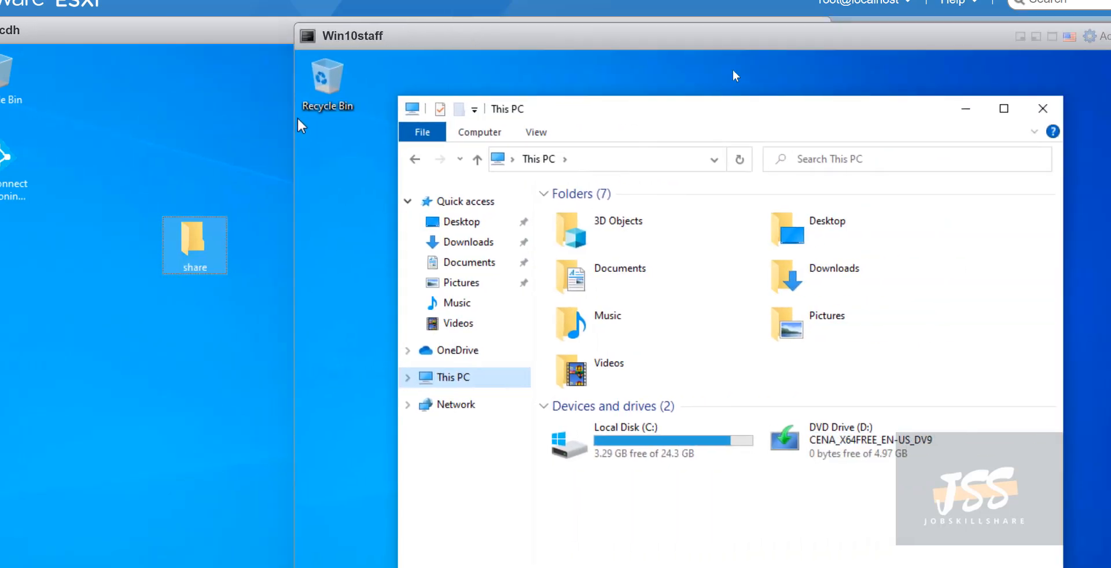
left_click(1053, 106)
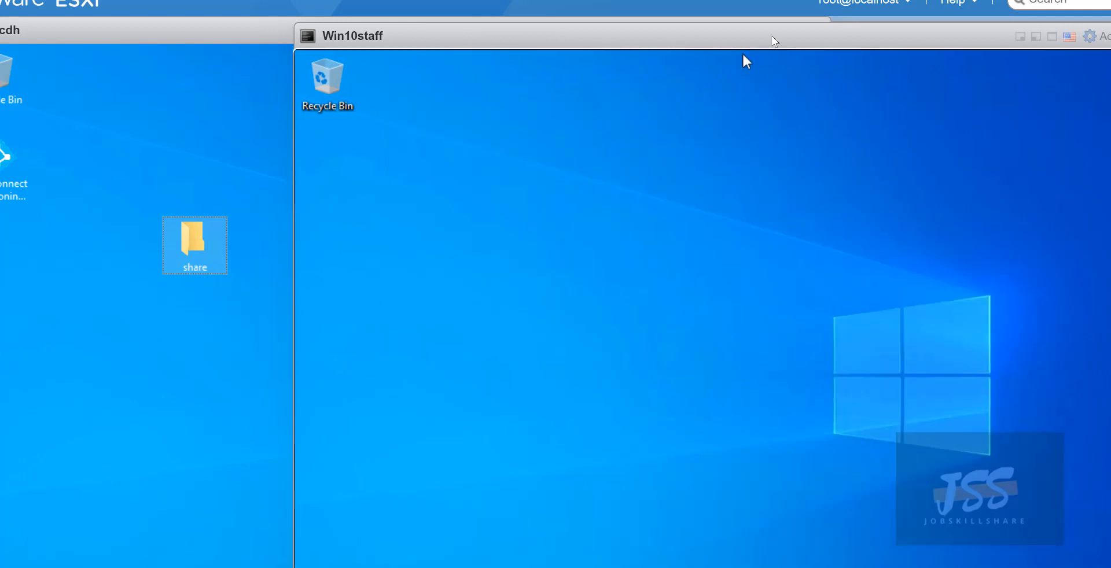
left_click_drag(729, 38, 908, 37)
Create a folder named 'share' on the Win10staff desktop.
right_click(768, 179)
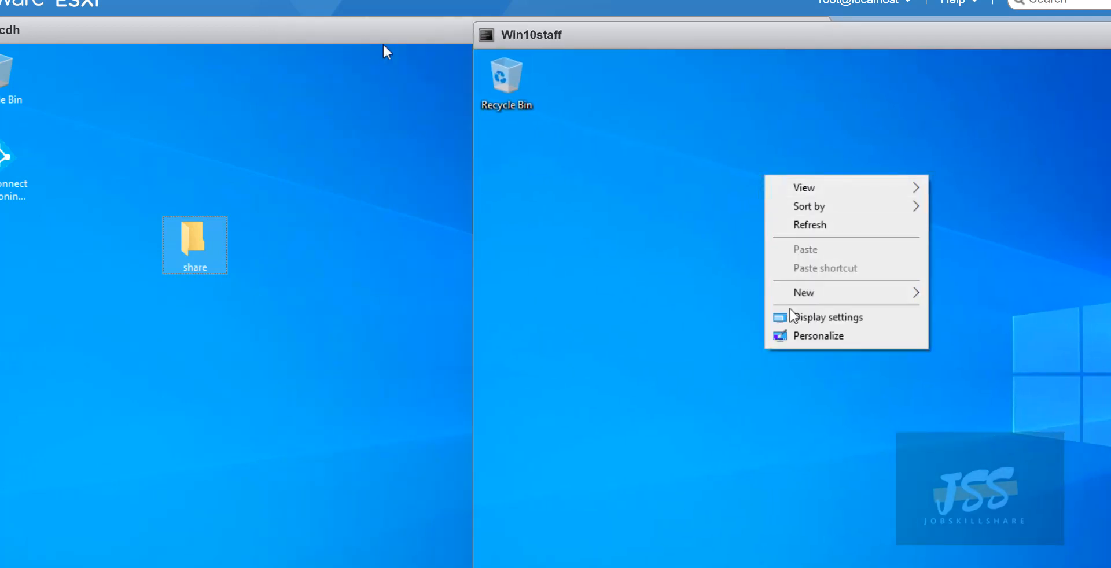
mouse_move(819, 293)
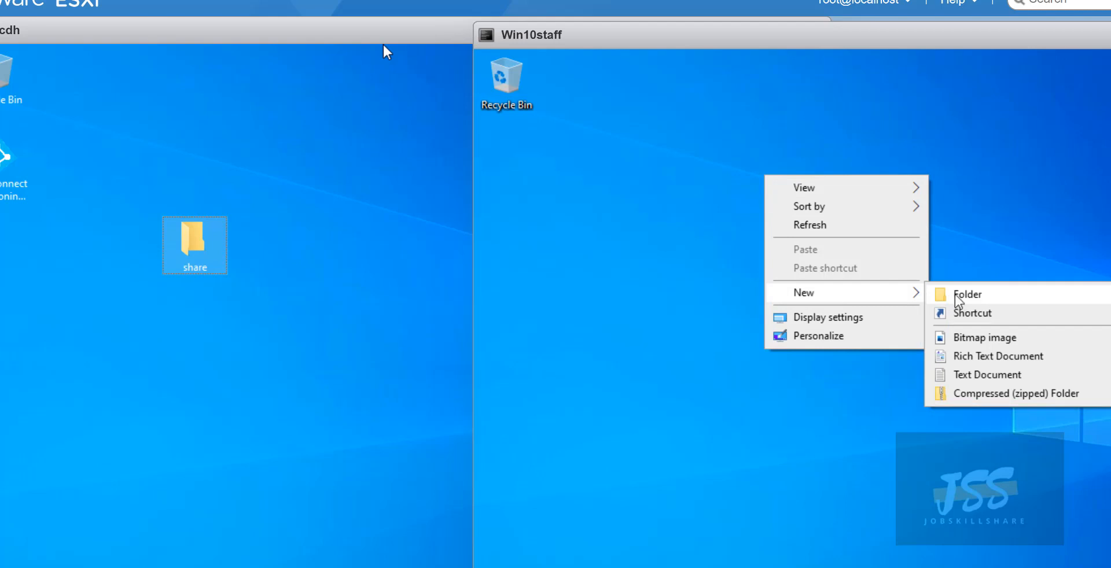
left_click(953, 295)
type("share")
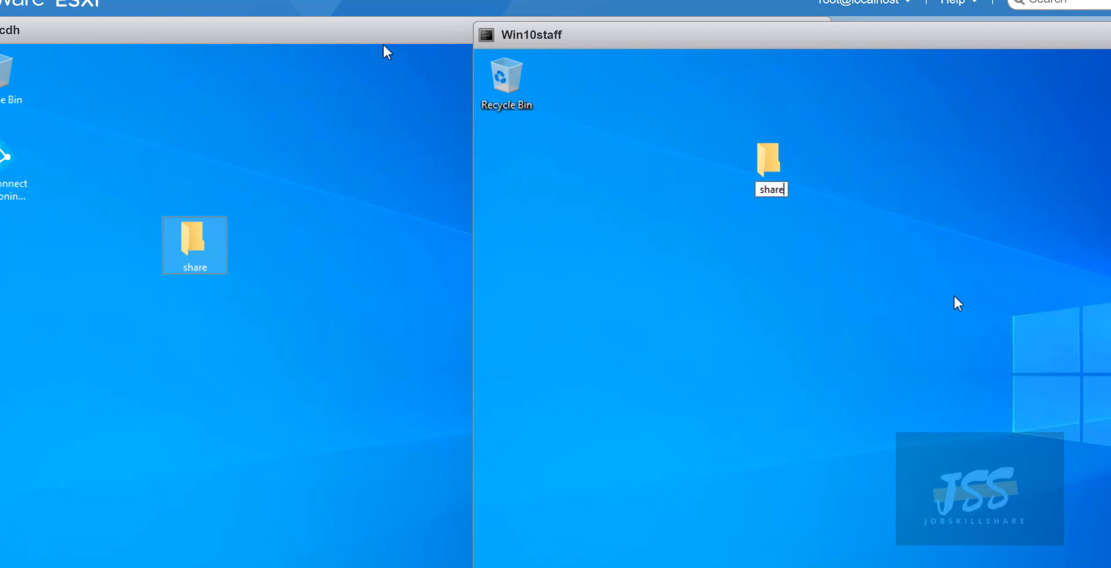
key("Return")
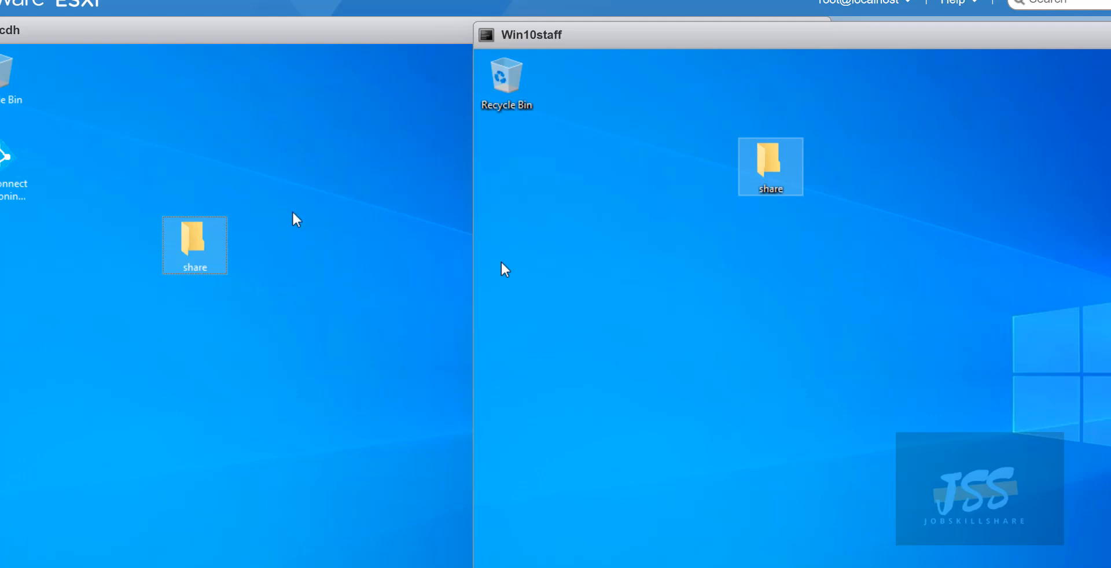
left_click_drag(225, 241, 207, 143)
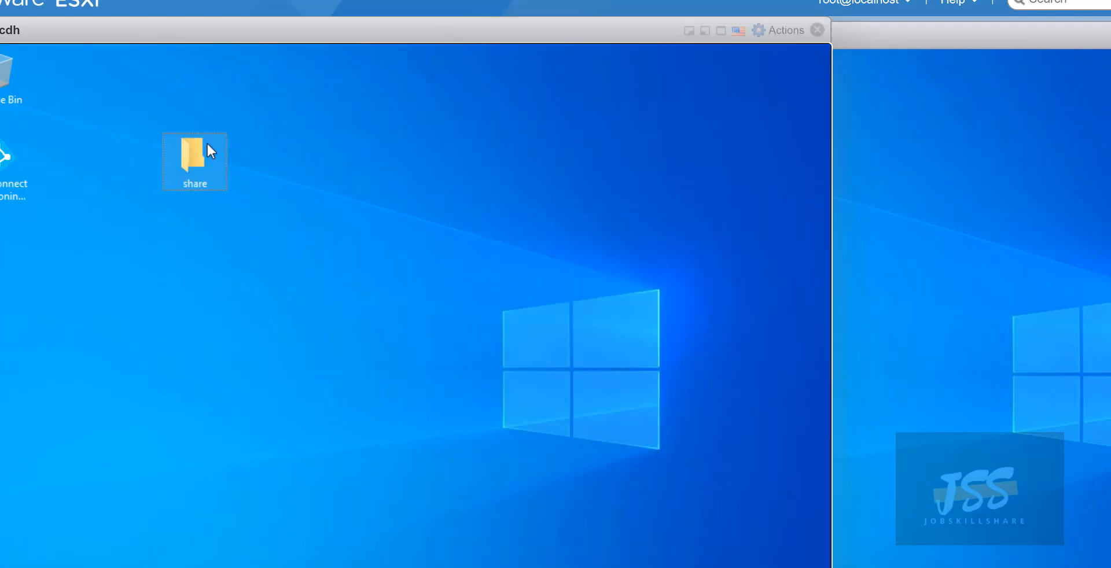
Bring each console forward in turn, clearing the folder selection on dcdh.
left_click(937, 202)
left_click(412, 179)
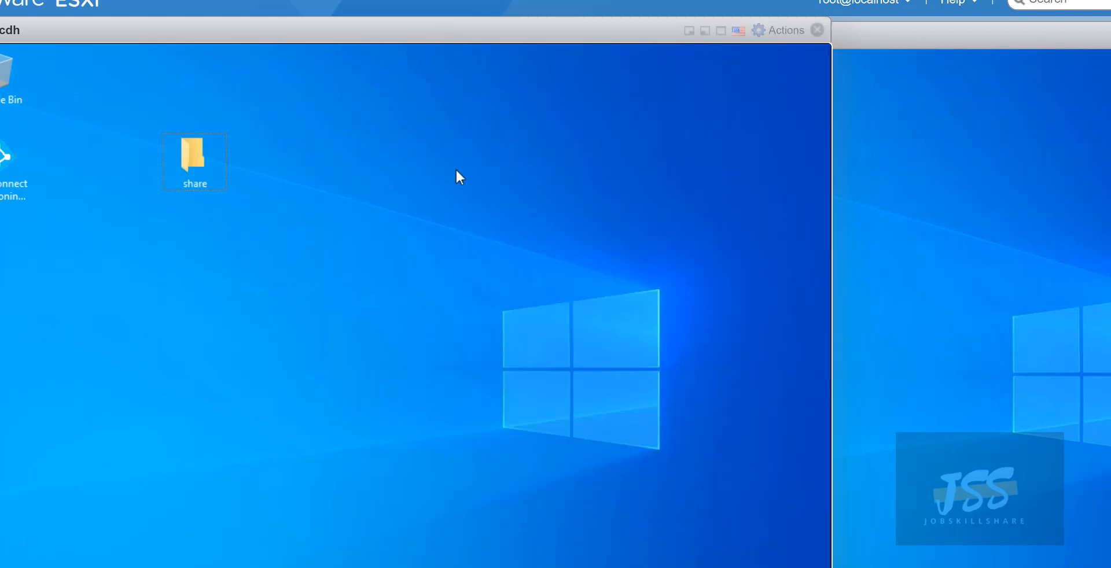
left_click(997, 205)
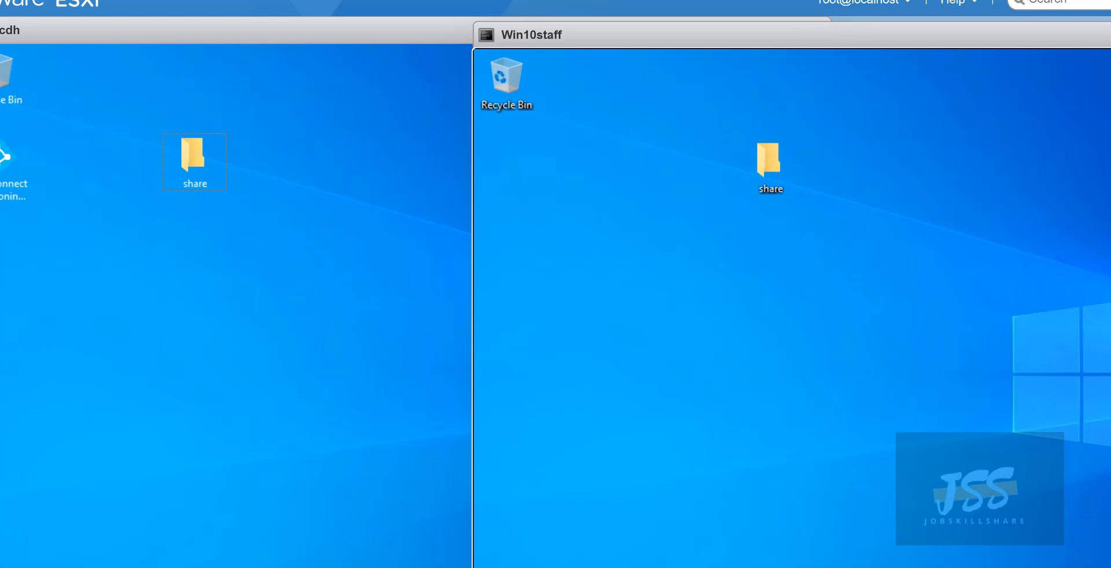
Handwrite red pen labels above Win10staff's share folder and '2022' above dcdh's.
key("alt+Tab")
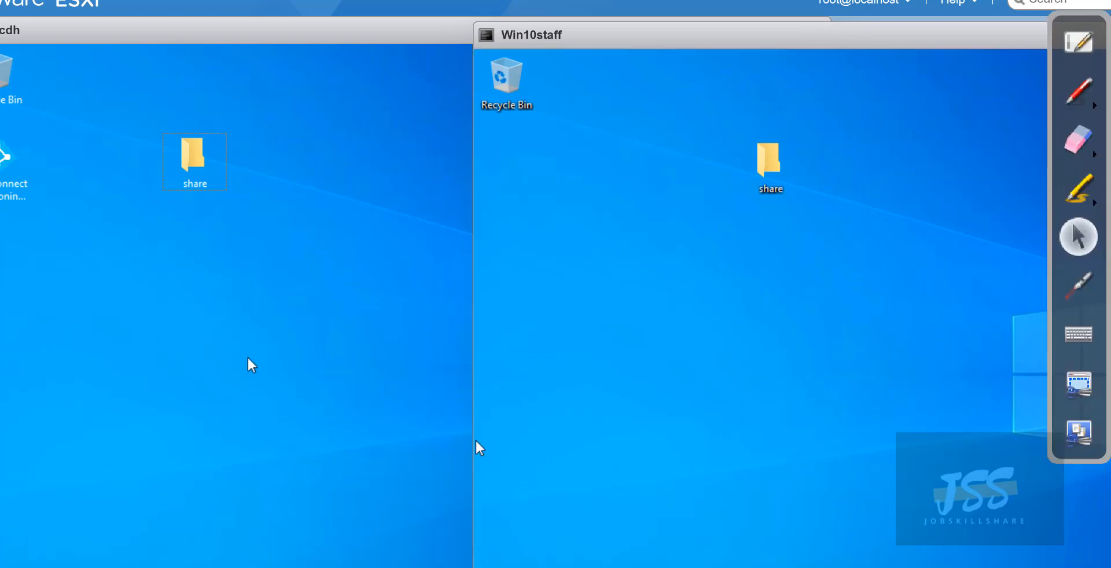
left_click(1066, 108)
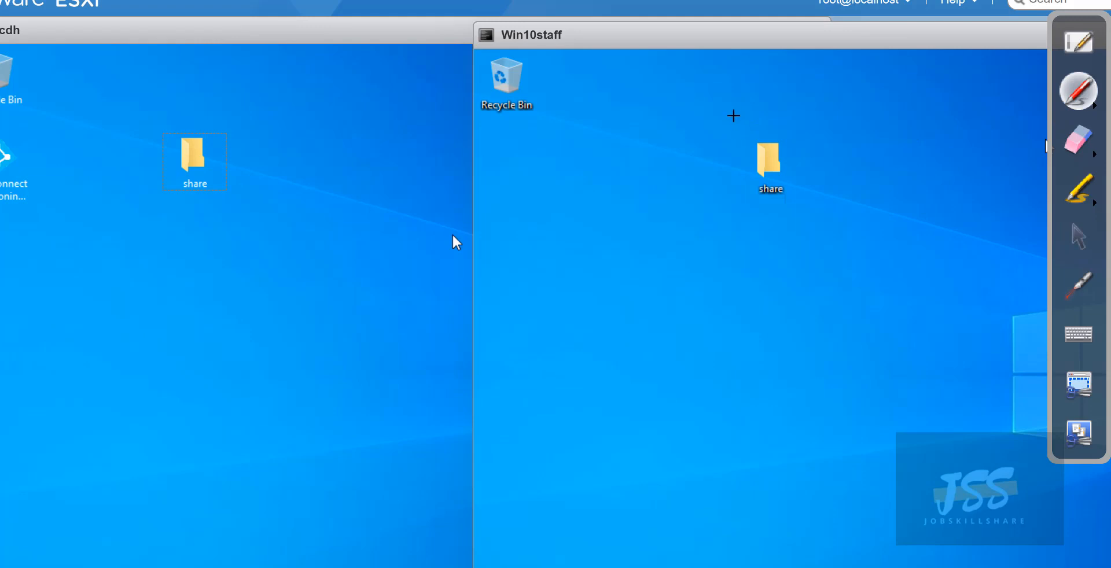
left_click_drag(740, 116, 818, 118)
left_click(792, 101)
mouse_move(835, 94)
left_mouse_down()
mouse_move(836, 120)
mouse_move(850, 113)
left_mouse_up()
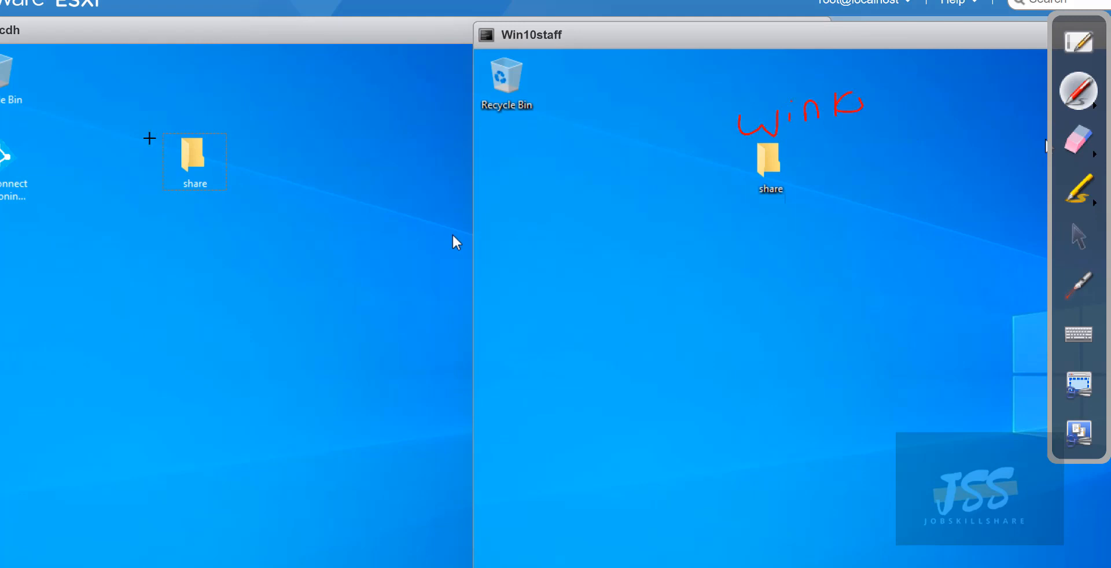
mouse_move(141, 100)
left_mouse_down()
mouse_move(148, 112)
mouse_move(193, 99)
mouse_move(293, 99)
left_mouse_up()
left_click(199, 91)
left_click(1079, 237)
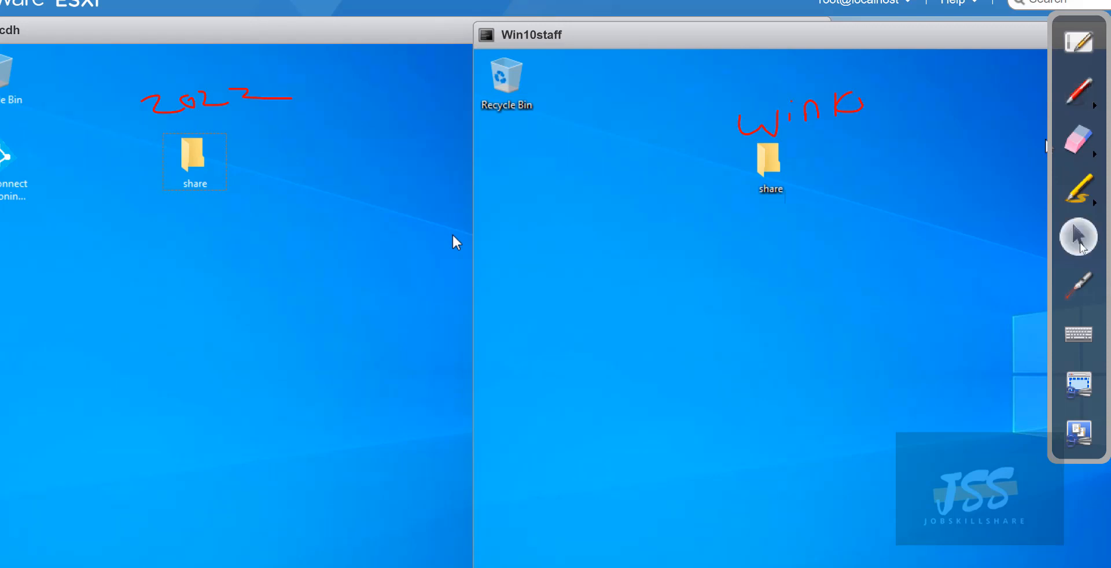
On dcdh, open the share folder's Advanced Sharing and tick Share this folder under the name 'share'.
right_click(184, 183)
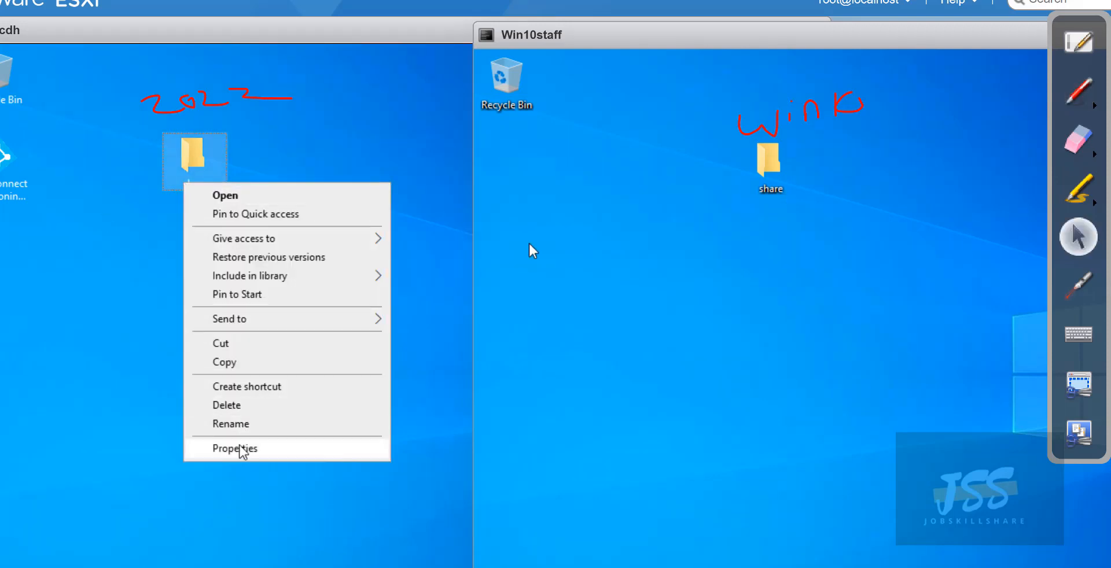
left_click(238, 449)
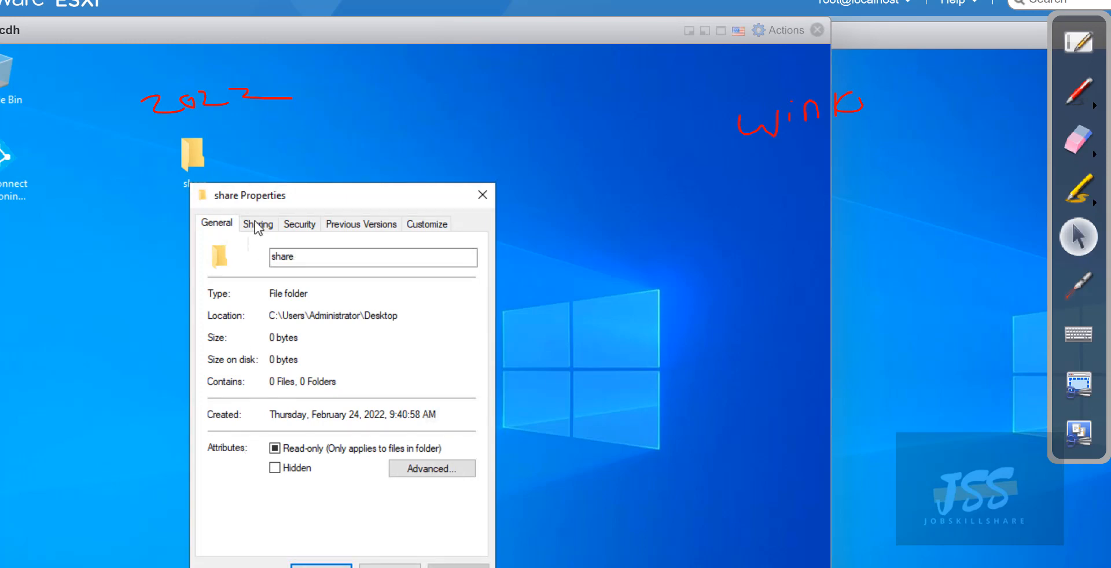
left_click_drag(264, 200, 351, 143)
left_click(351, 169)
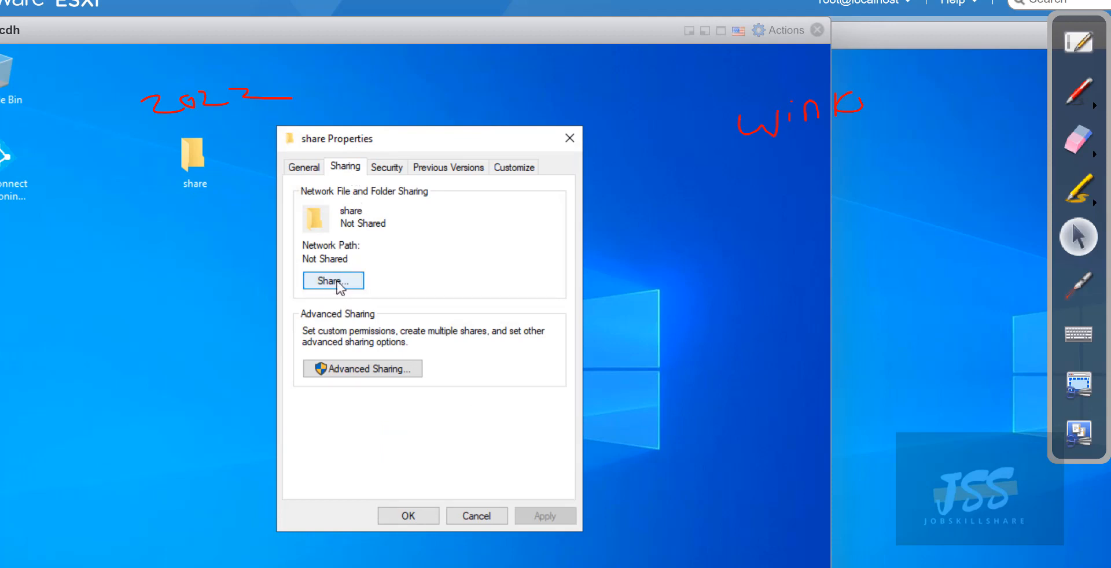
left_click(342, 370)
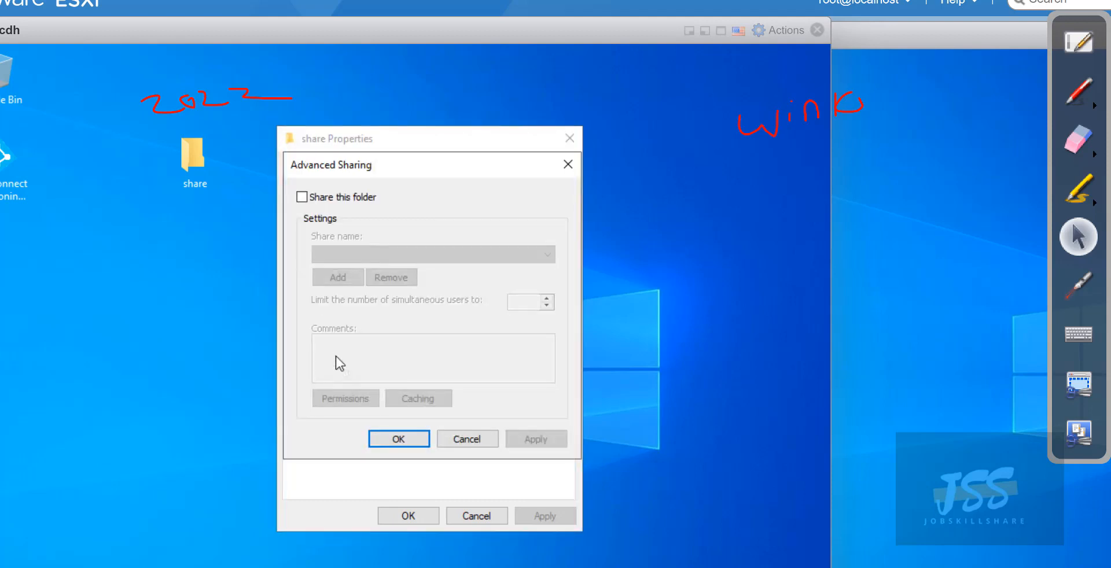
left_click(302, 198)
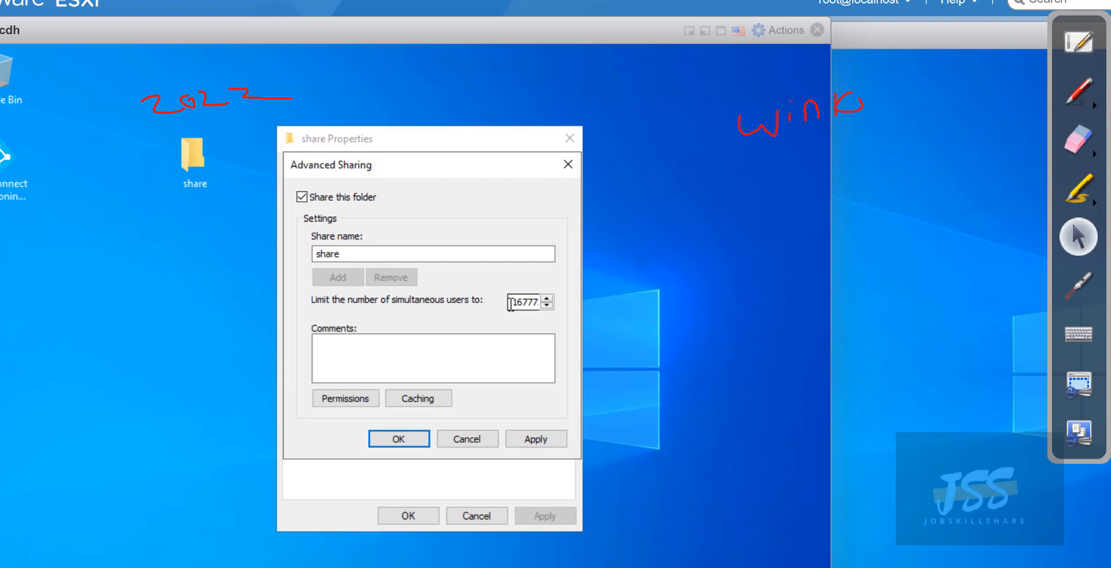
left_click_drag(512, 303, 551, 302)
left_click_drag(364, 174, 217, 190)
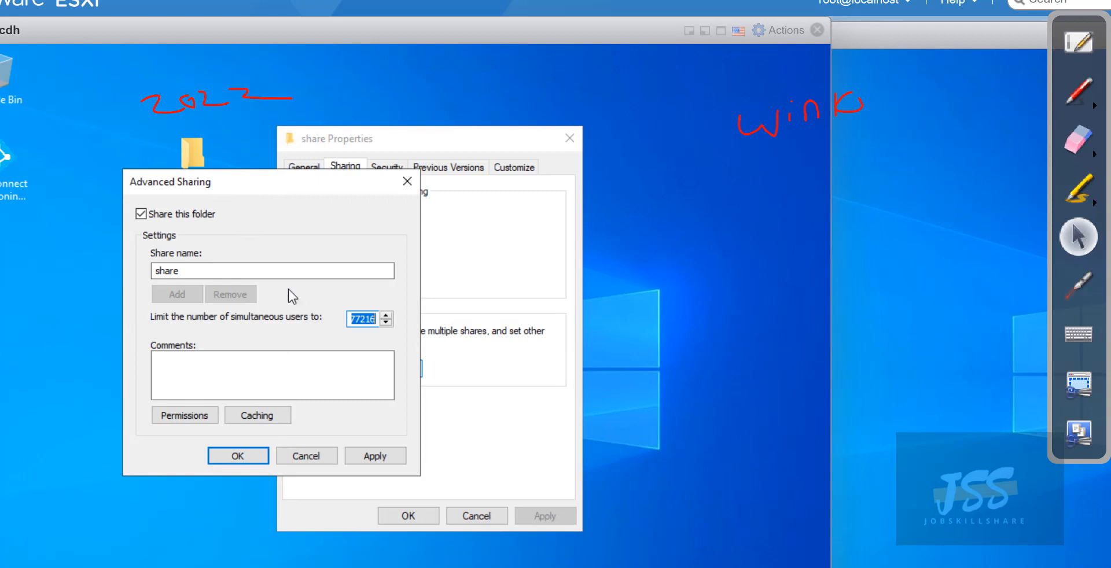
left_click(359, 321)
mouse_move(376, 320)
left_mouse_down()
mouse_move(323, 322)
mouse_move(393, 318)
mouse_move(373, 321)
left_mouse_up()
left_click_drag(344, 191, 255, 219)
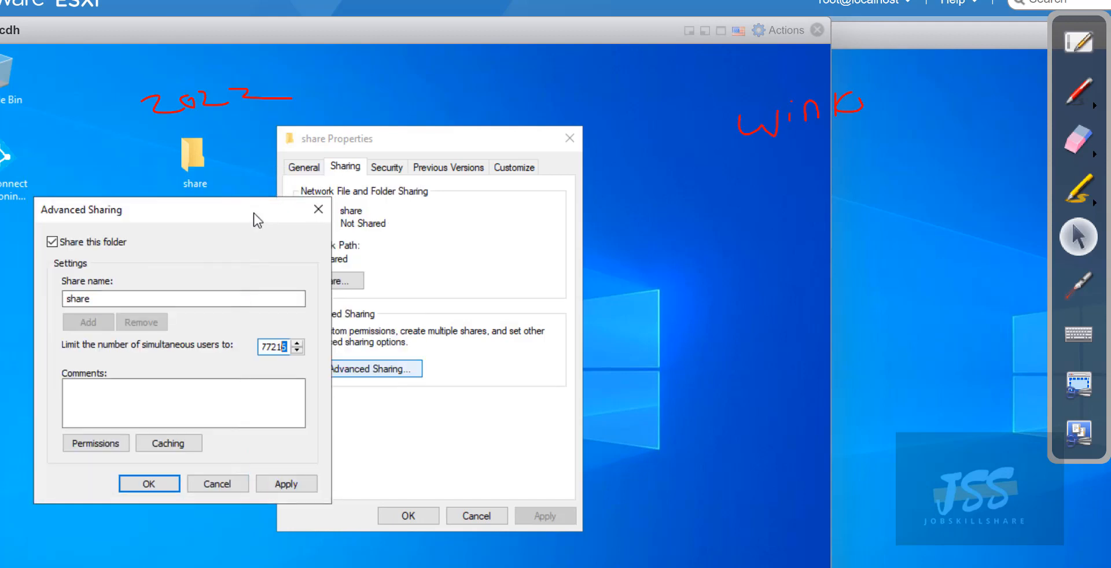
left_click(931, 53)
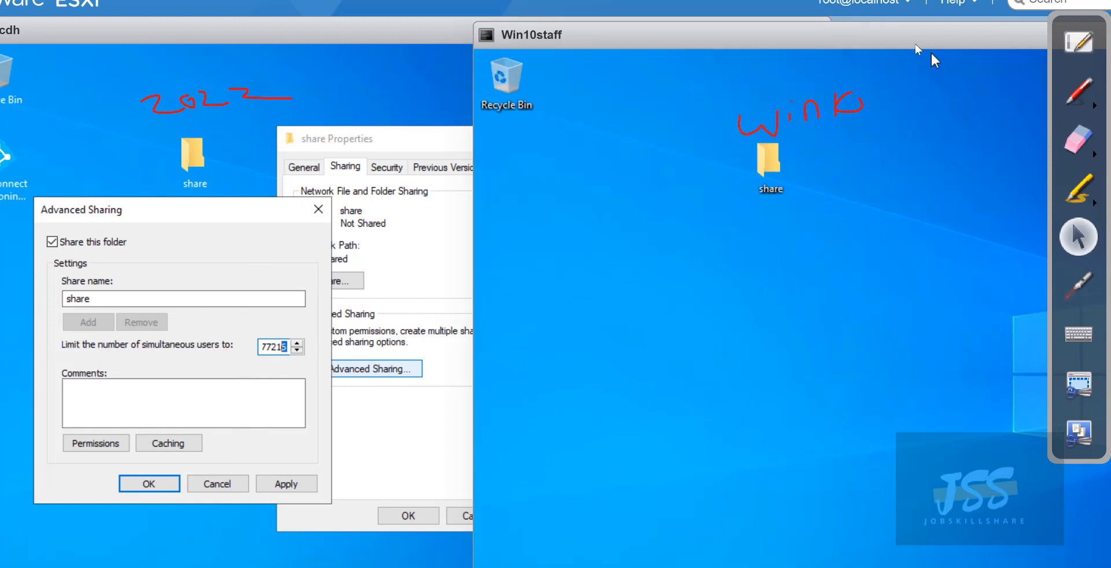
Open Advanced Sharing for the share folder on Win10staff's desktop.
right_click(771, 189)
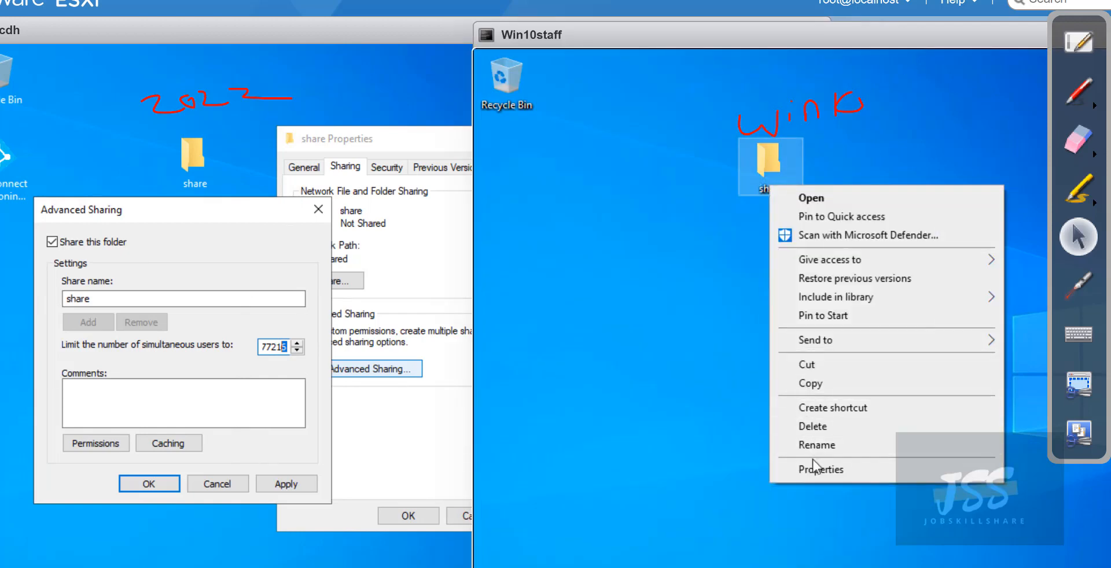
left_click(816, 470)
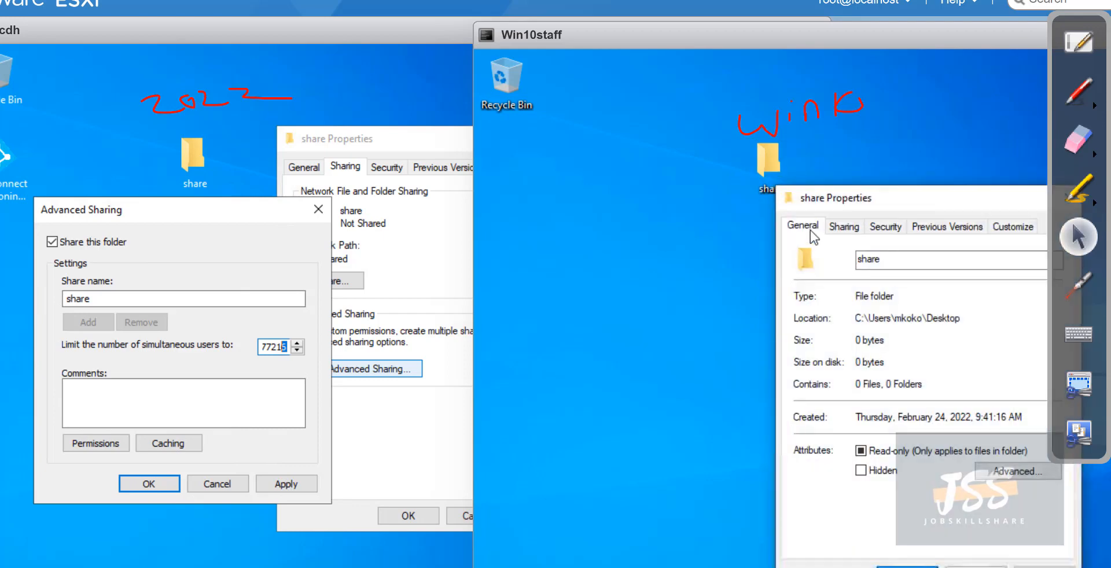
left_click_drag(834, 211, 670, 209)
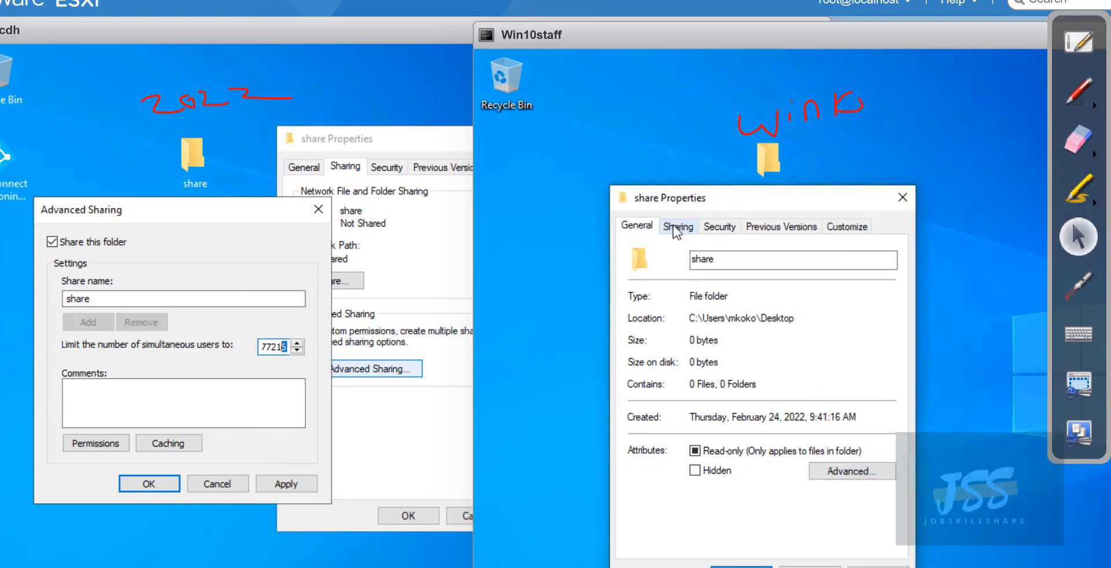
left_click(677, 228)
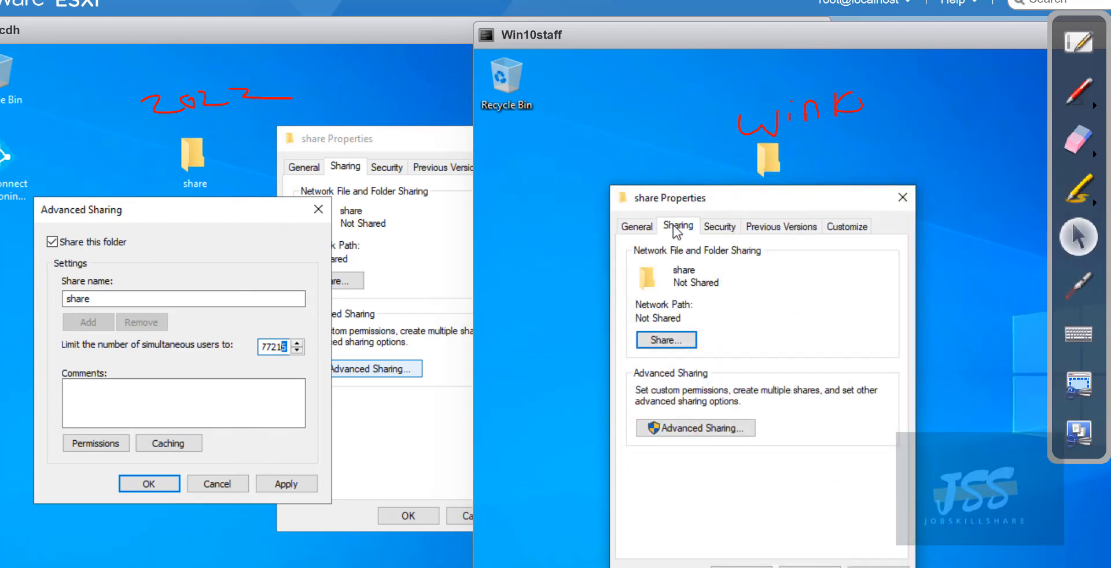
left_click(705, 427)
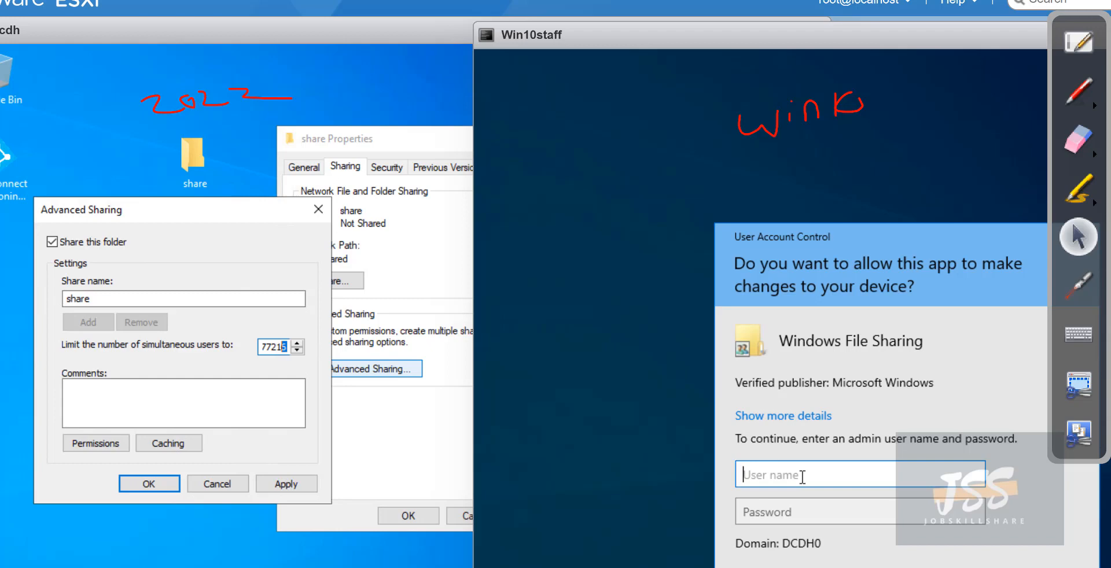
Enter administrator credentials in the UAC prompt, then enable sharing as 'share' with a 20-user limit.
type("helpdesk")
key("Tab")
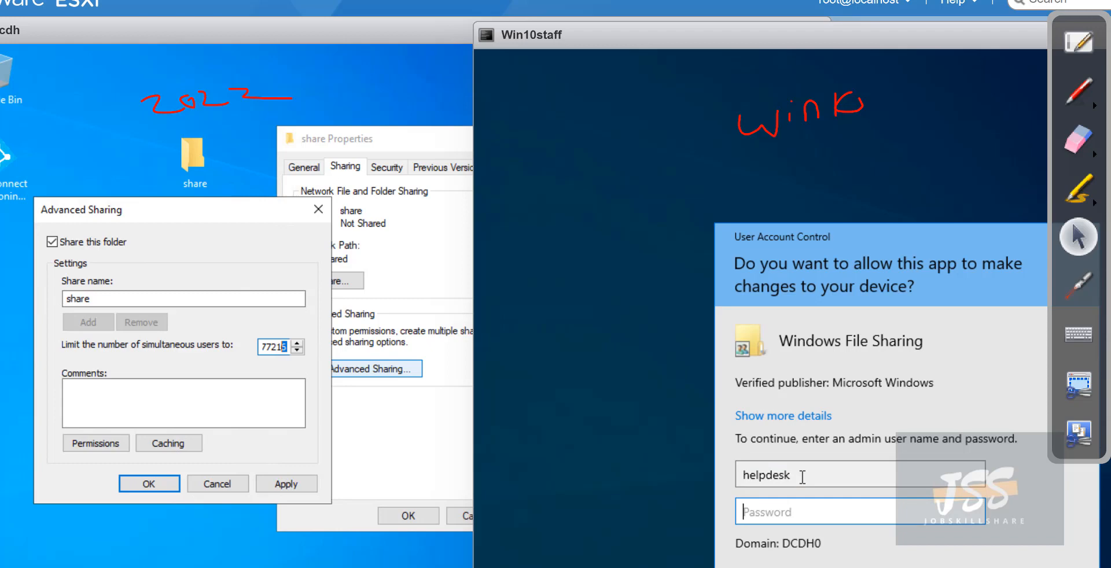
type("***********")
key("Return")
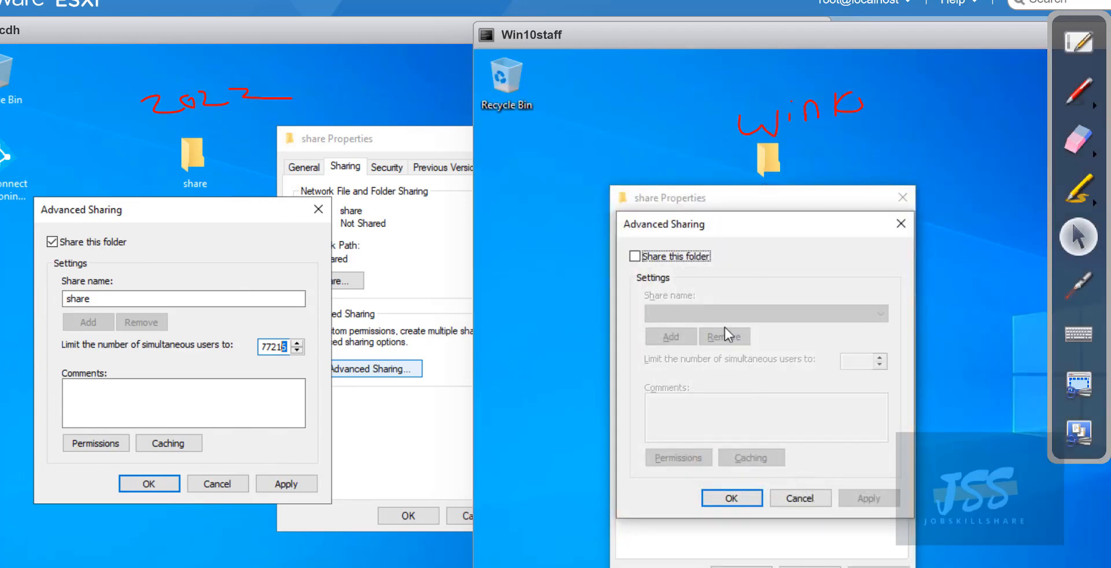
left_click(666, 256)
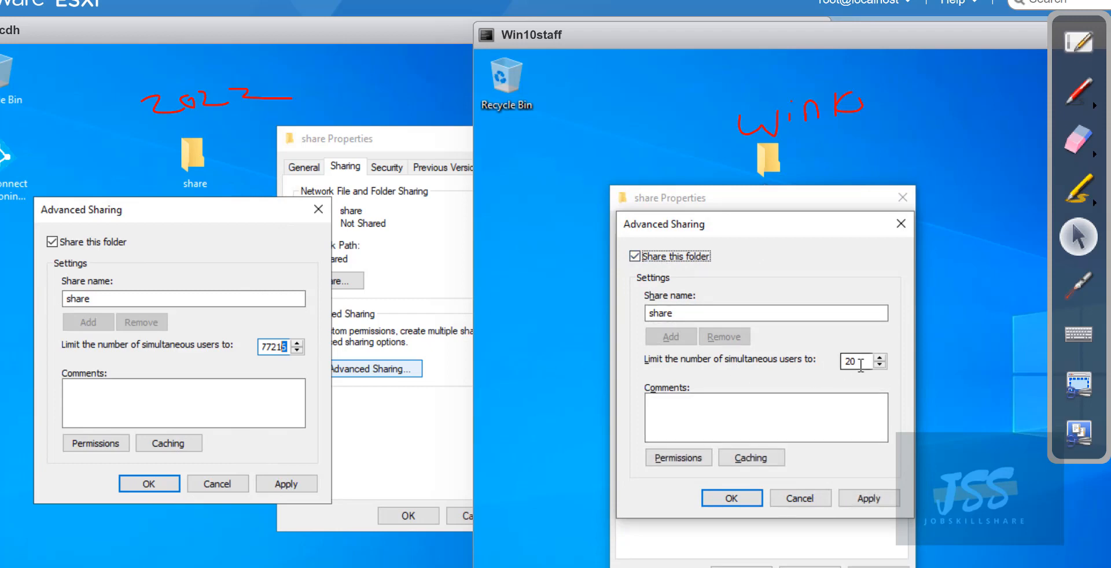
left_click_drag(862, 363, 840, 364)
left_click(817, 398)
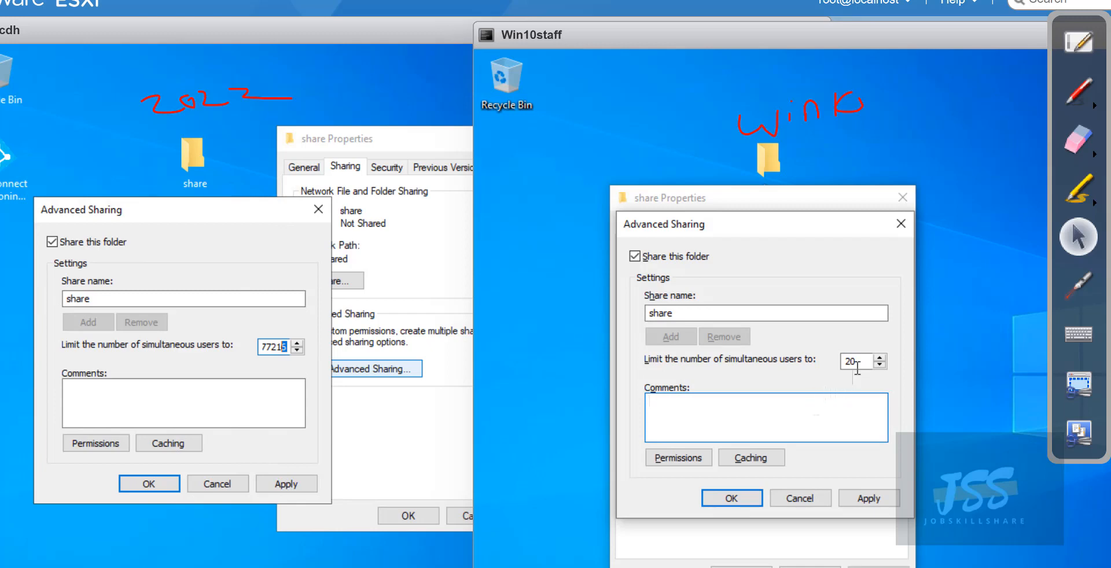
left_click_drag(862, 362, 833, 366)
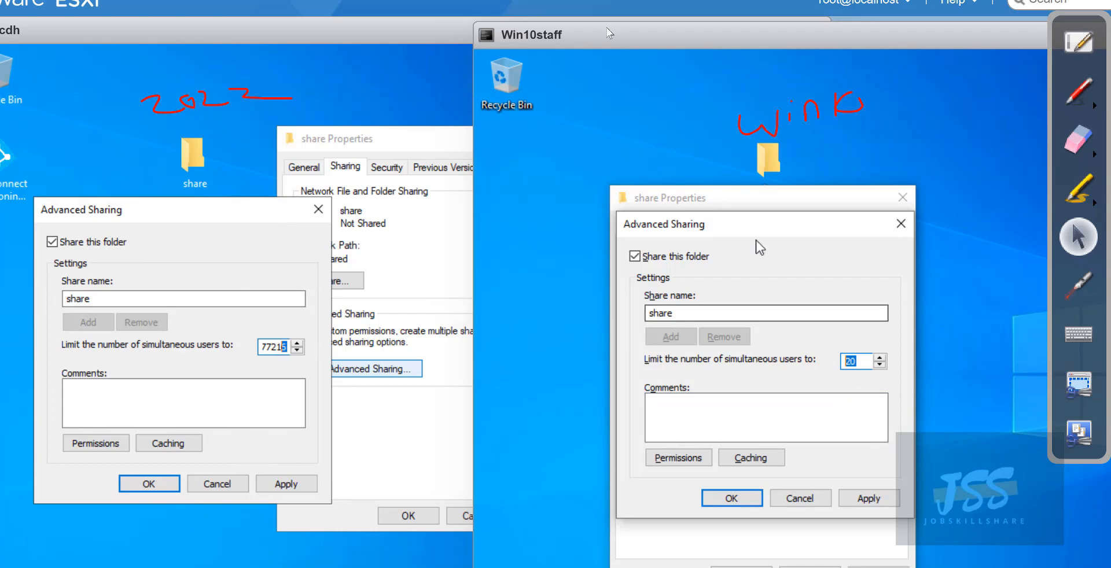
mouse_move(581, 29)
left_mouse_down()
mouse_move(661, 39)
mouse_move(594, 30)
left_mouse_up()
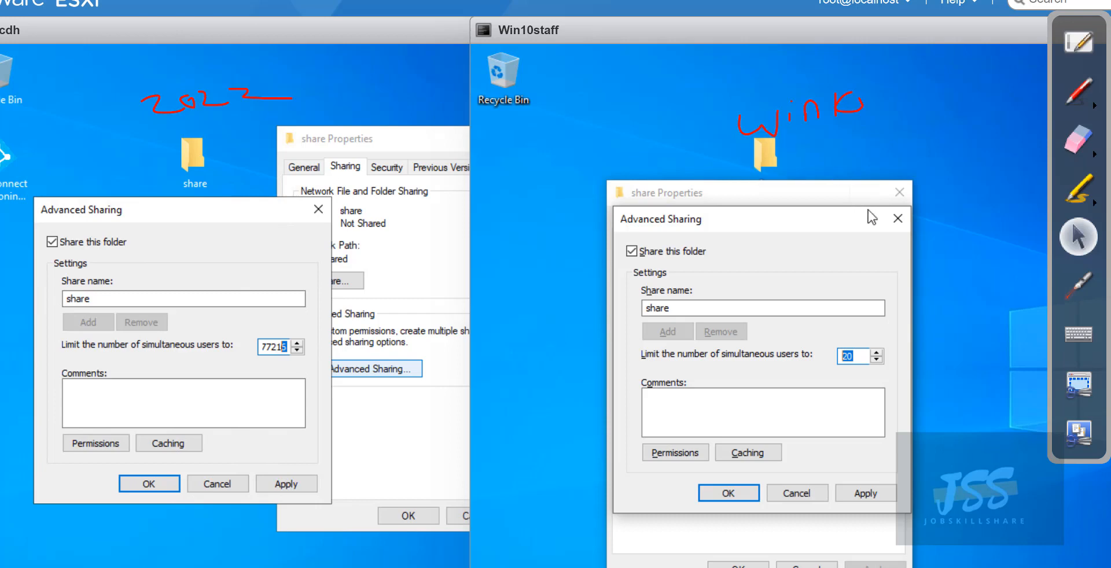
Close Win10staff's Advanced Sharing and share Properties windows without applying any changes.
left_click_drag(824, 217, 857, 203)
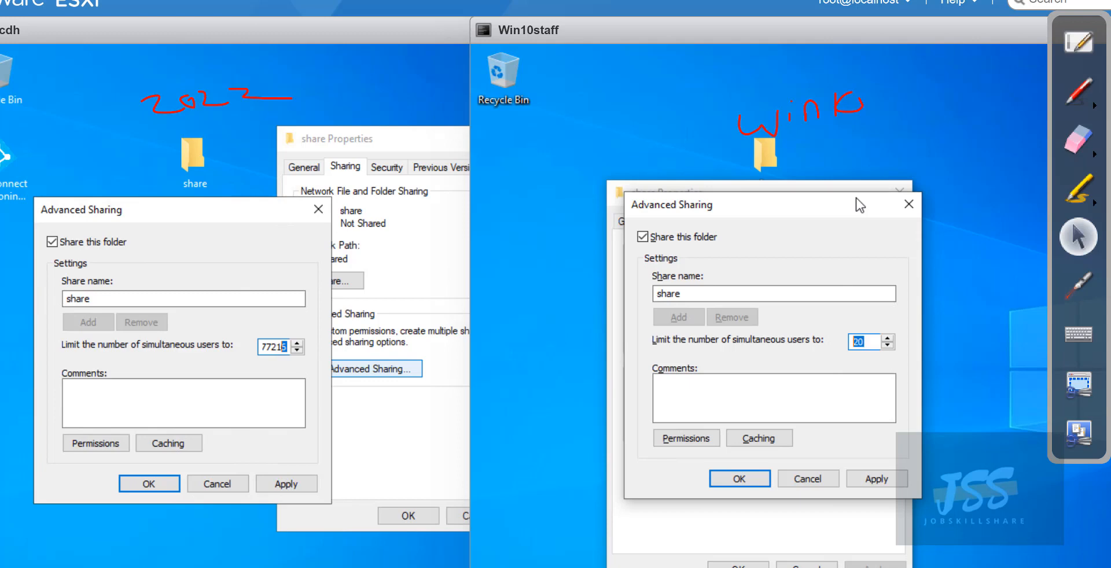
left_click(905, 214)
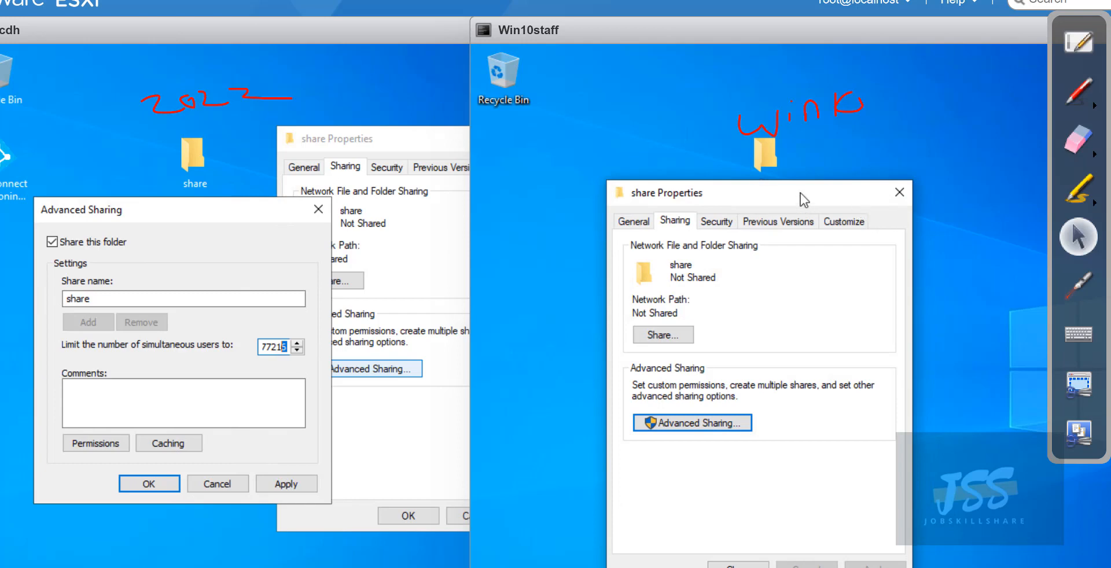
left_click_drag(800, 199, 806, 205)
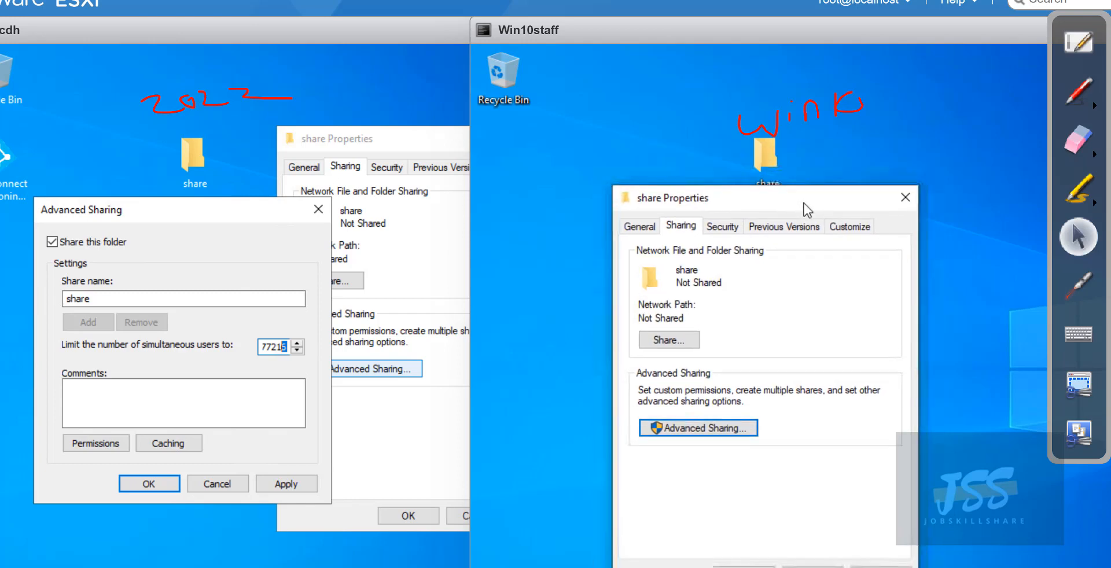
left_click(901, 206)
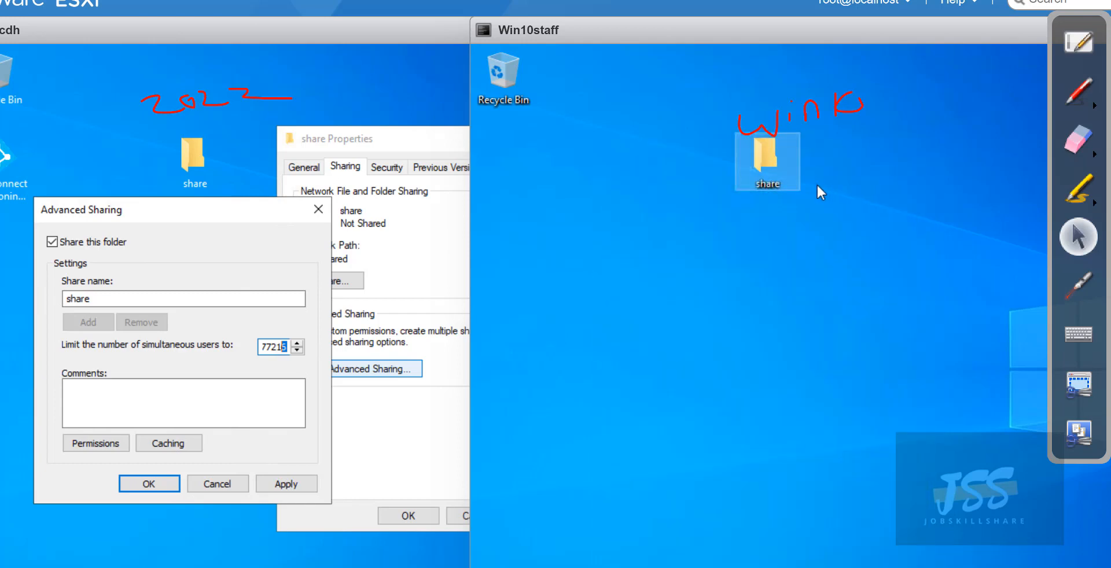
Delete the share folder from the Win10staff desktop.
right_click(783, 179)
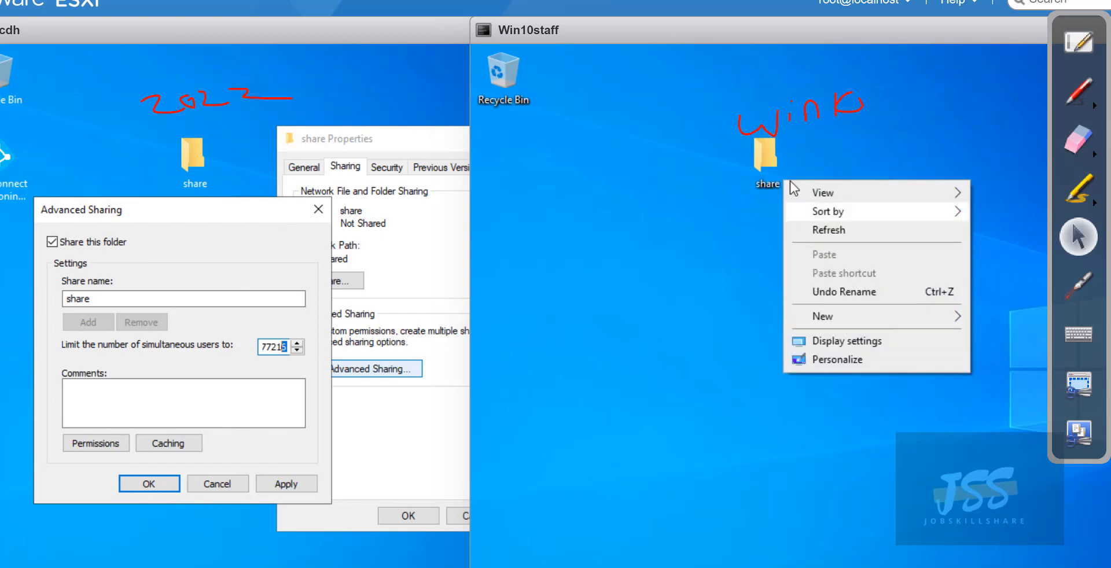
left_click(776, 151)
right_click(771, 152)
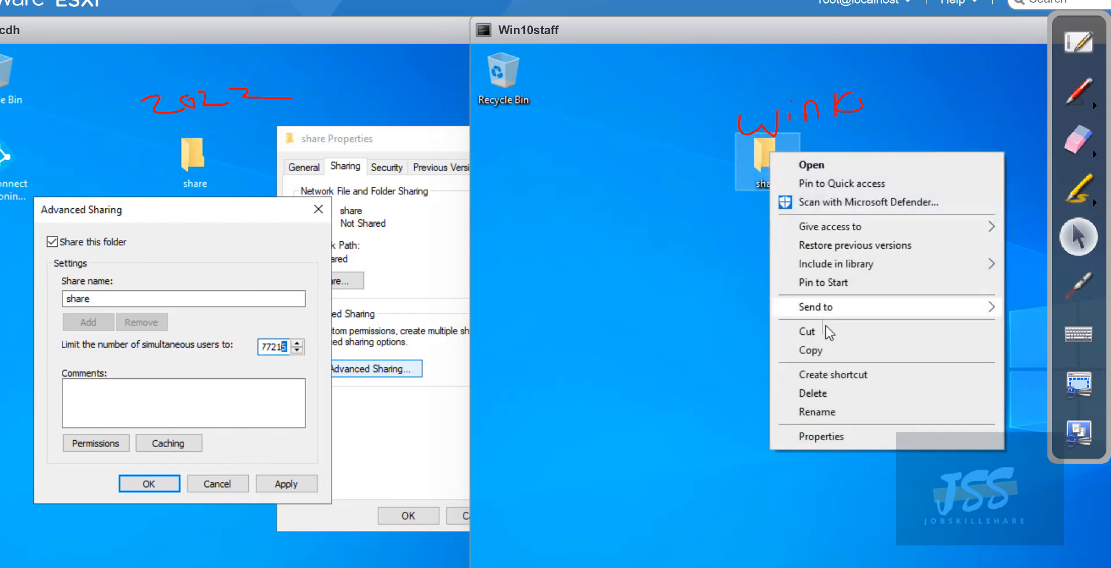
left_click(834, 395)
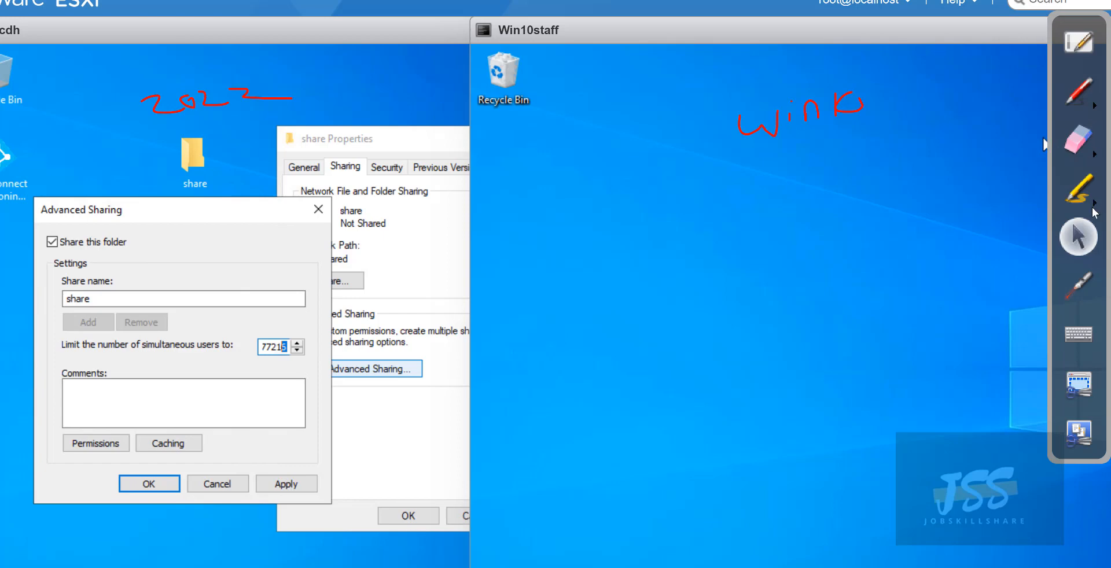
Bring the dcdh server console back to the front.
left_click(1083, 158)
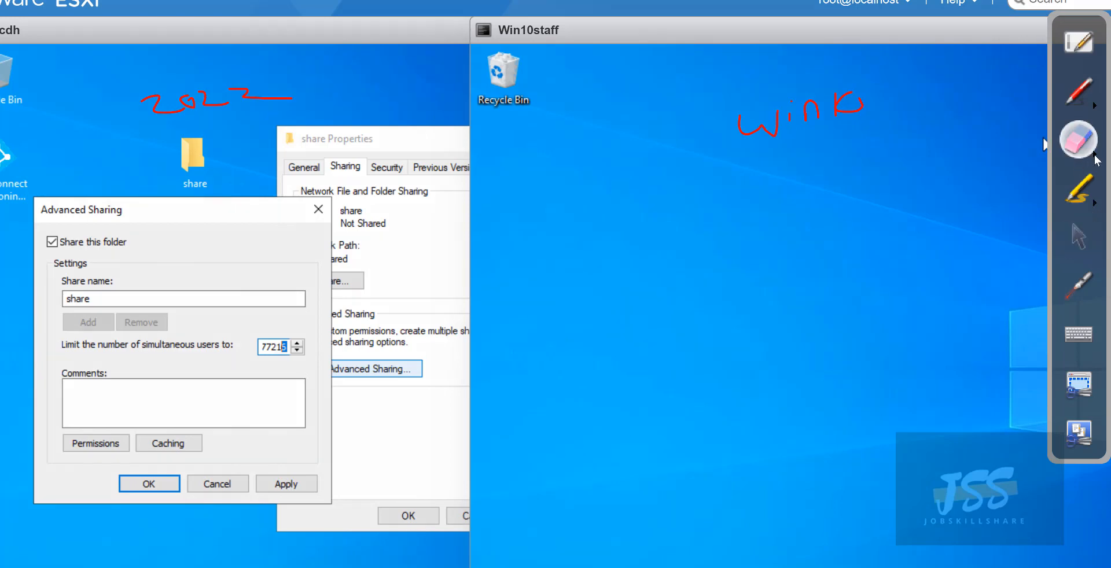
left_click(1095, 155)
left_click(1017, 154)
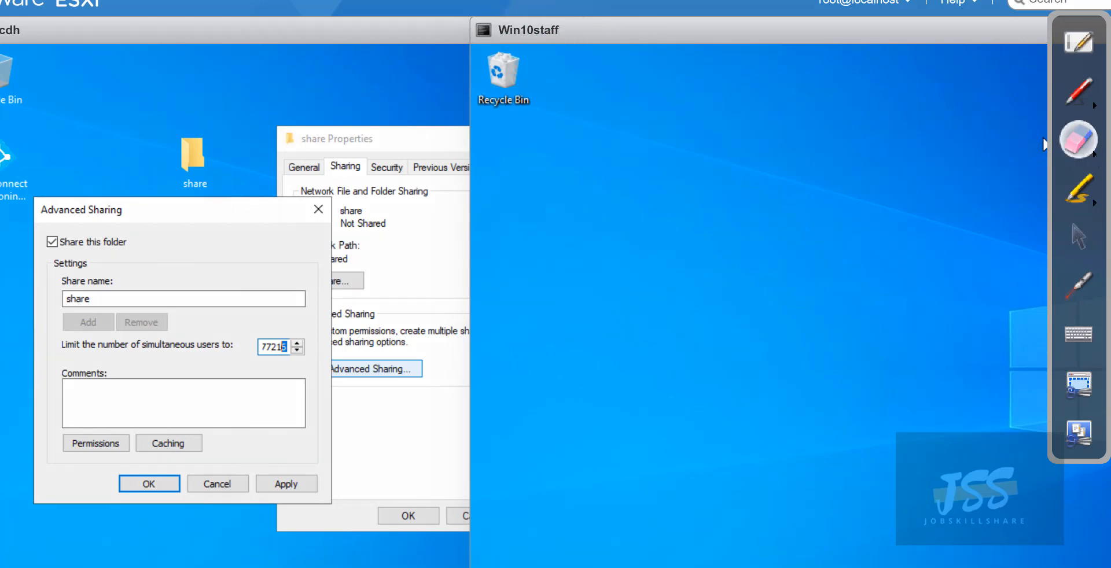
left_click(1079, 237)
left_click(453, 43)
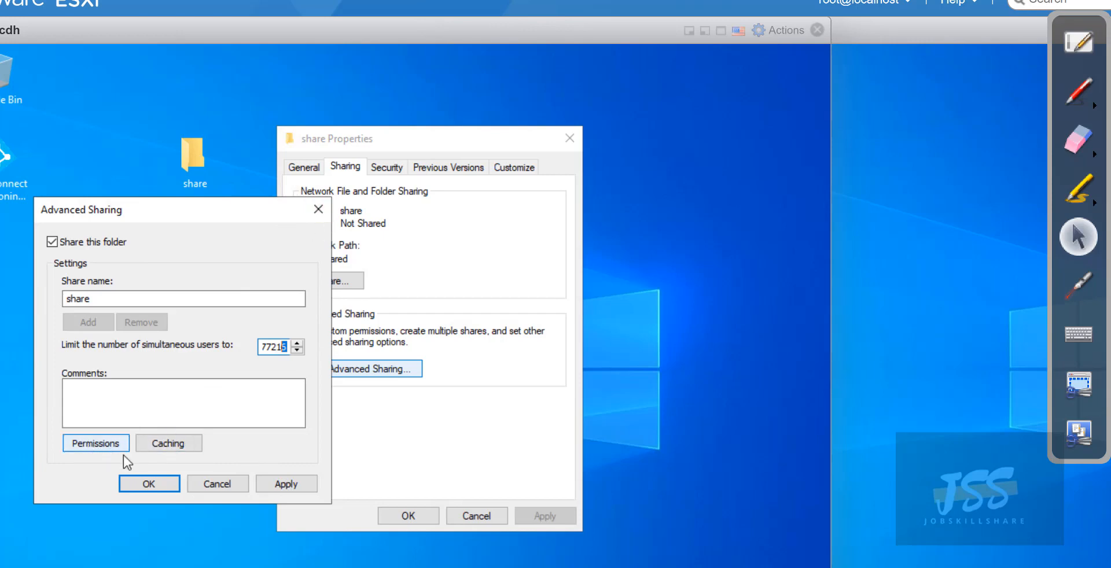
Confirm dcdh's Advanced Sharing so the folder is shared at \\DCDH\share, then close its Properties.
left_click(166, 485)
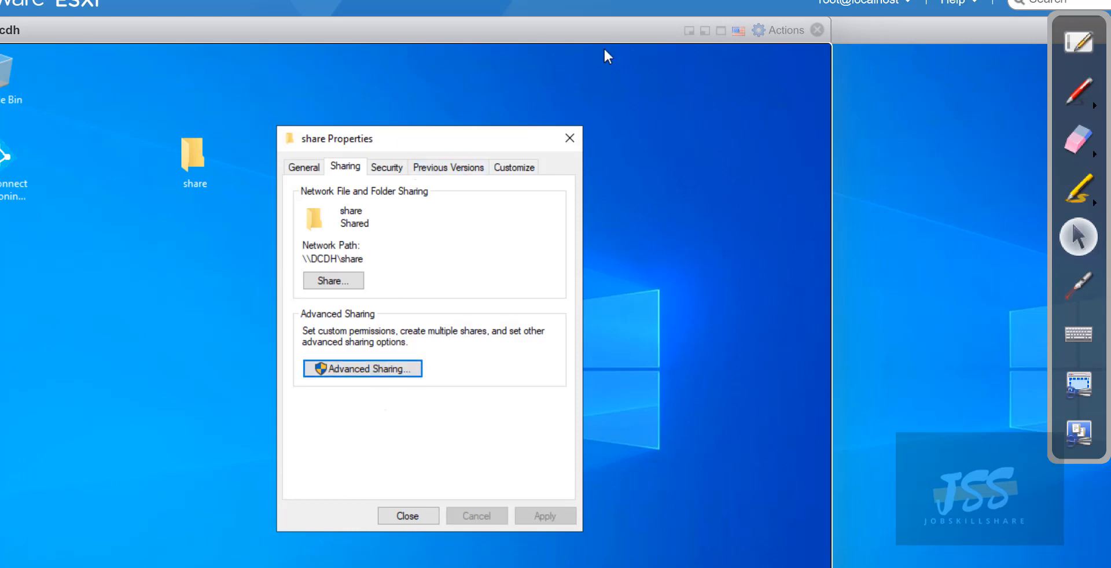
left_click_drag(850, 43, 888, 42)
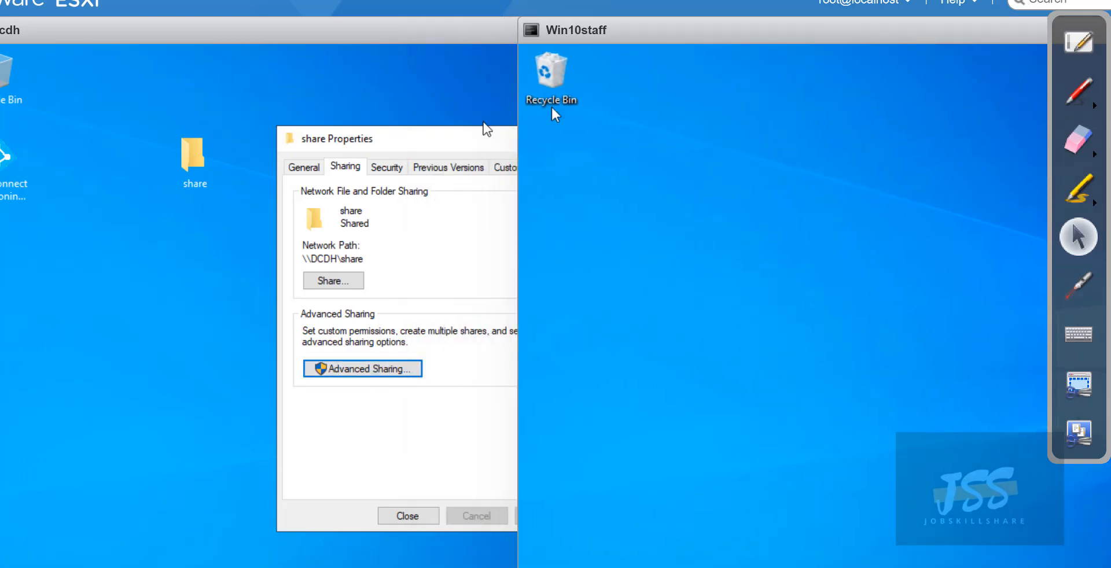
left_click_drag(474, 144, 449, 99)
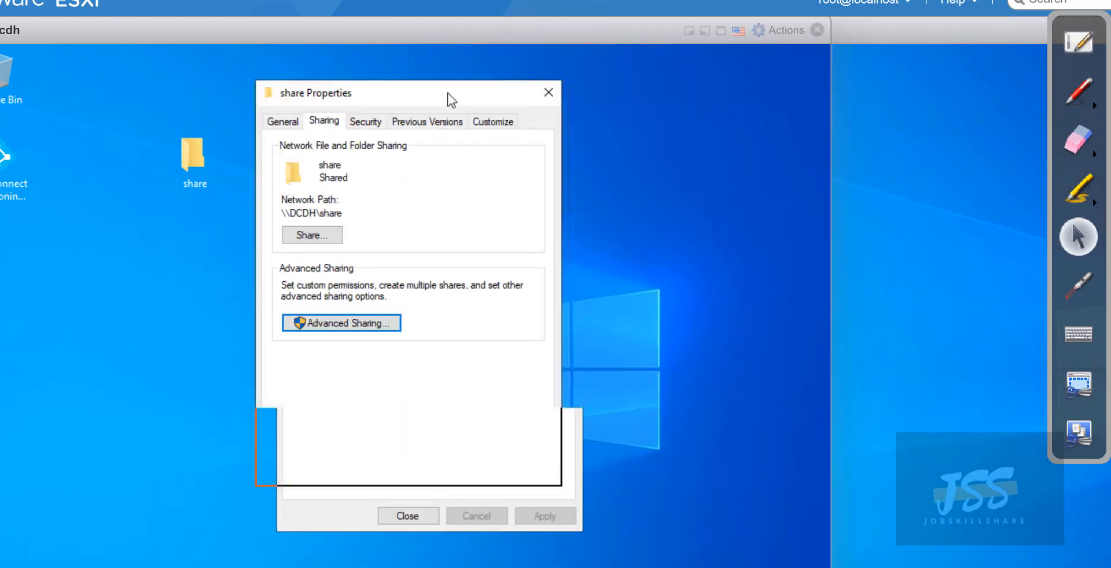
left_click(548, 92)
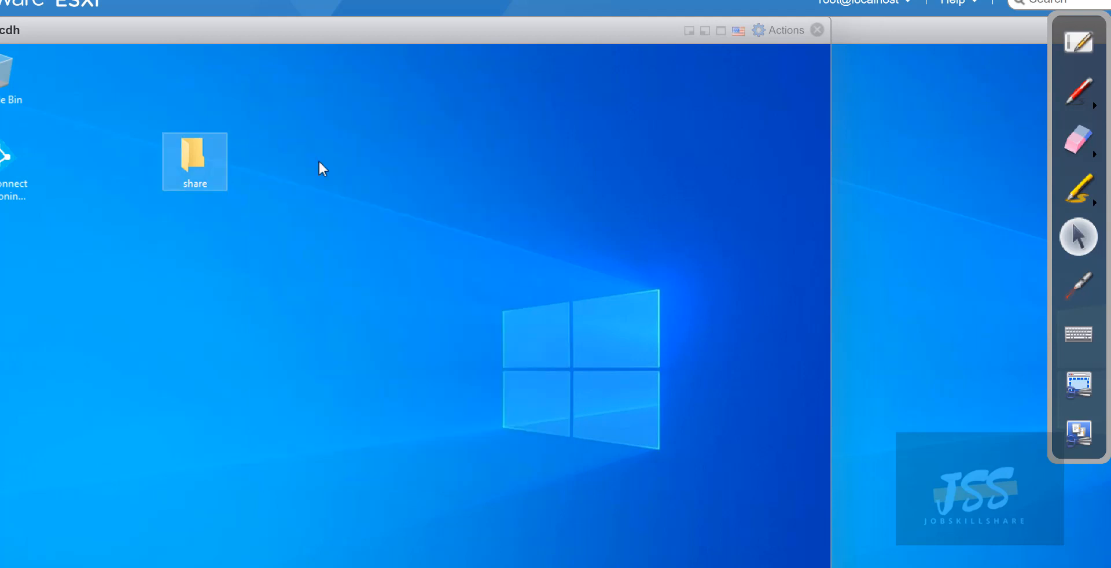
left_click(300, 265)
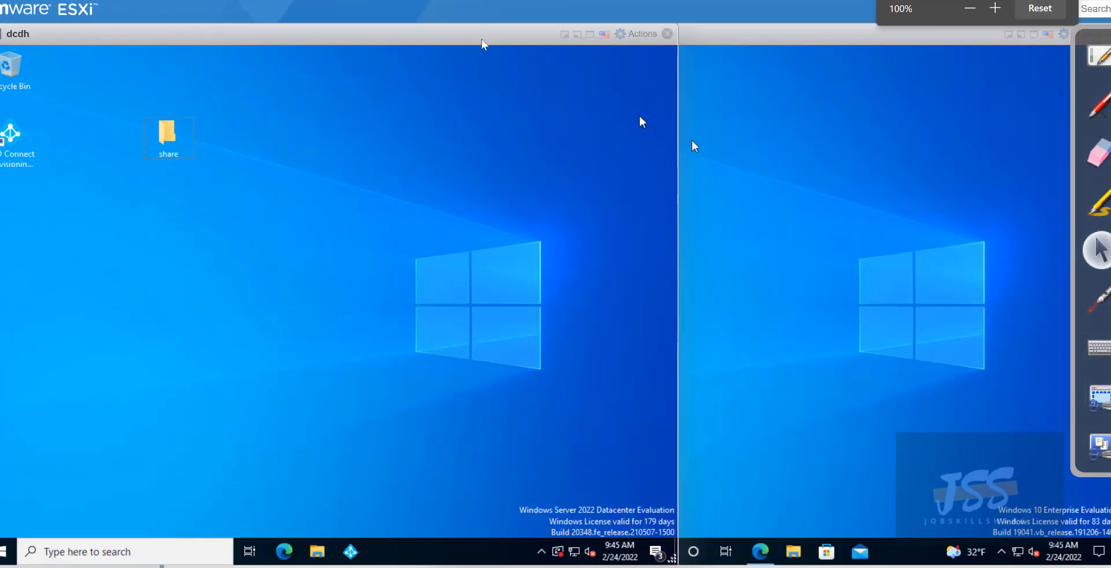
left_click_drag(482, 31, 538, 25)
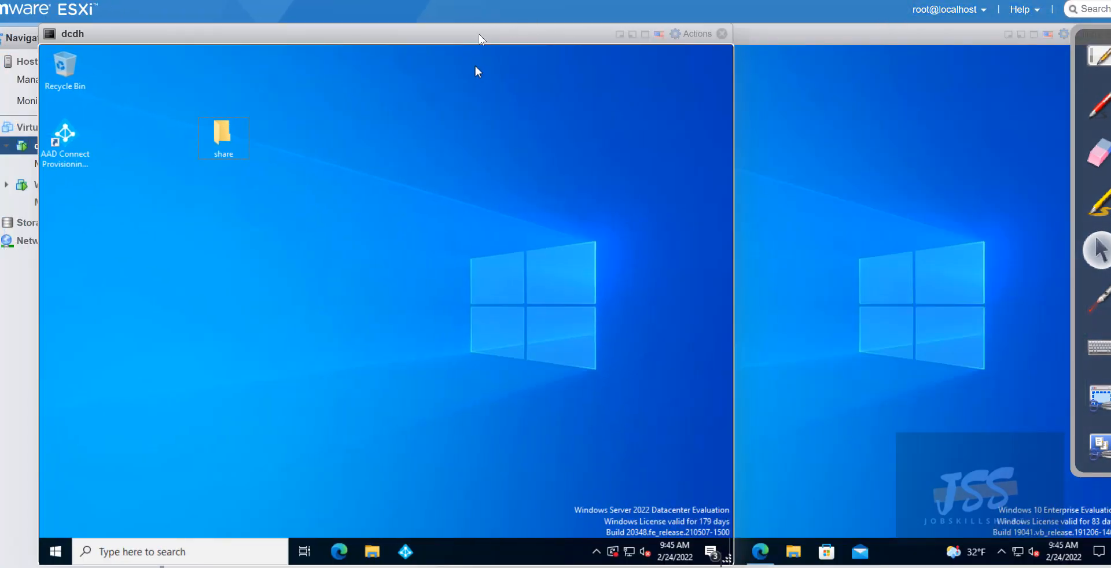
left_click_drag(482, 36, 455, 36)
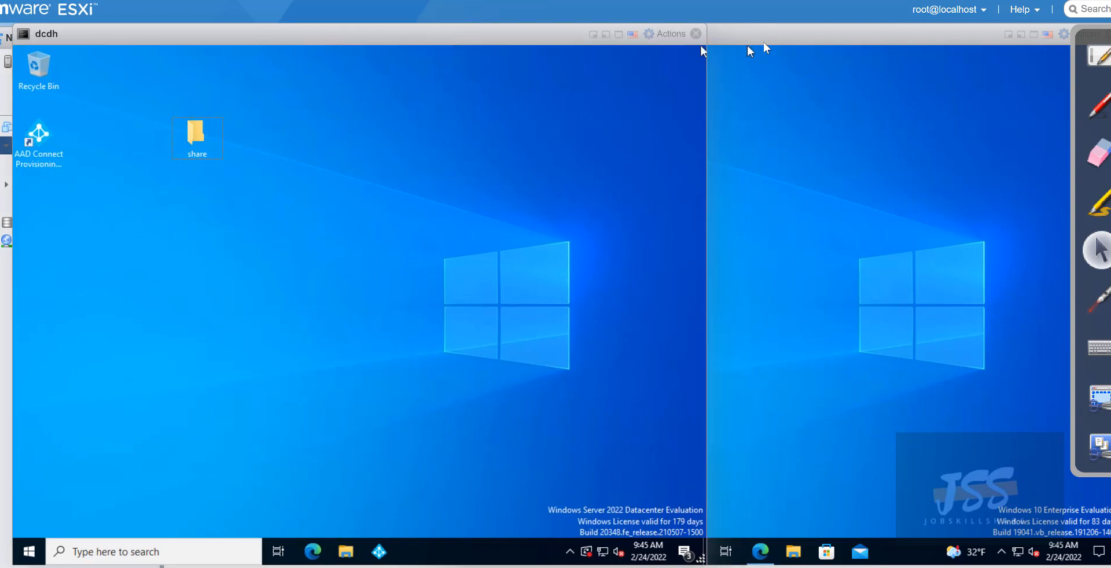
left_click_drag(753, 38, 783, 36)
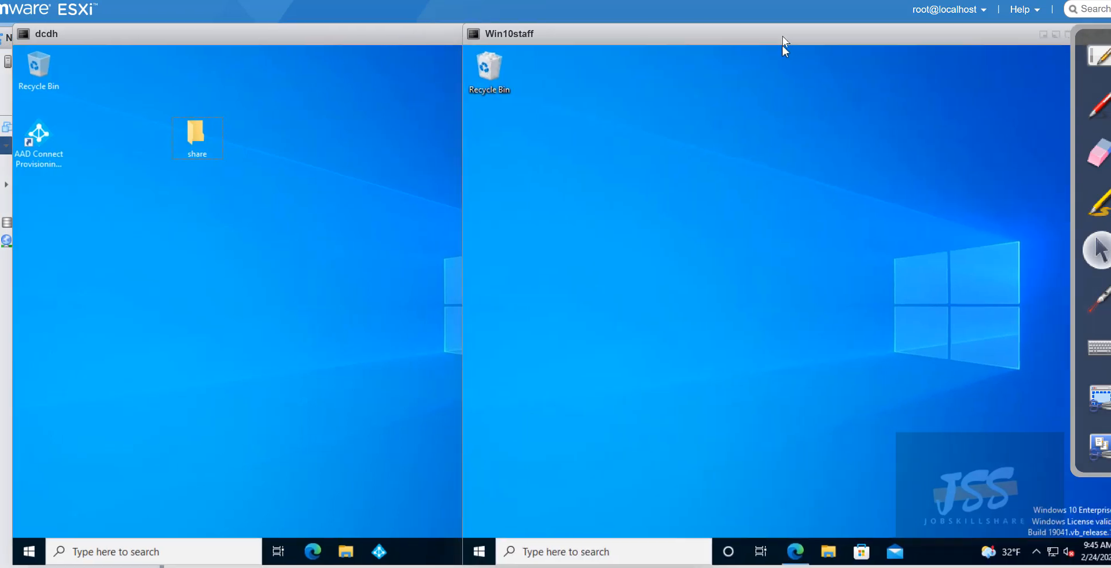
left_click(309, 38)
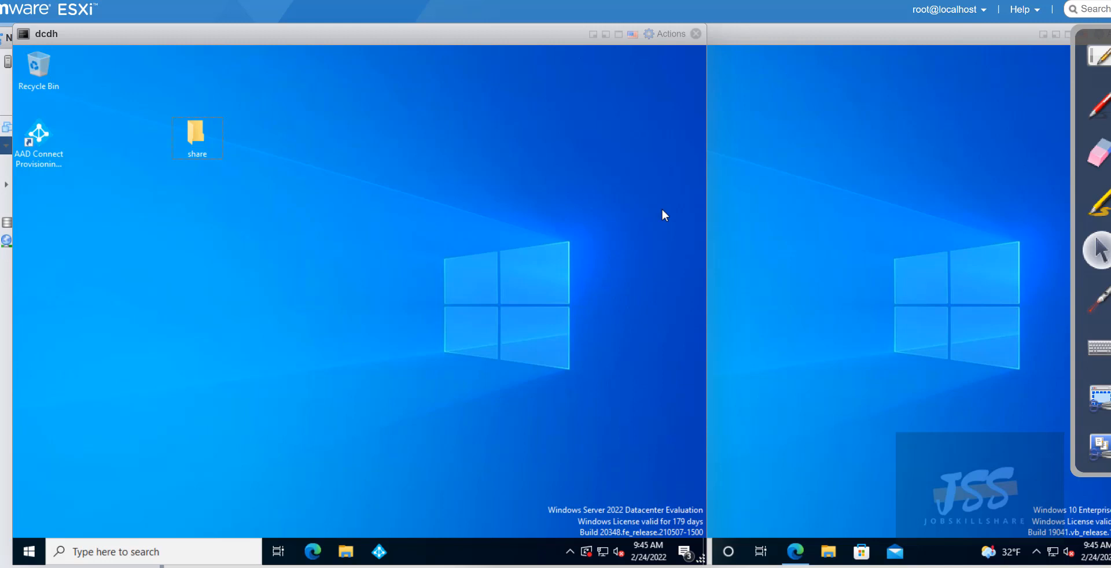
right_click(195, 135)
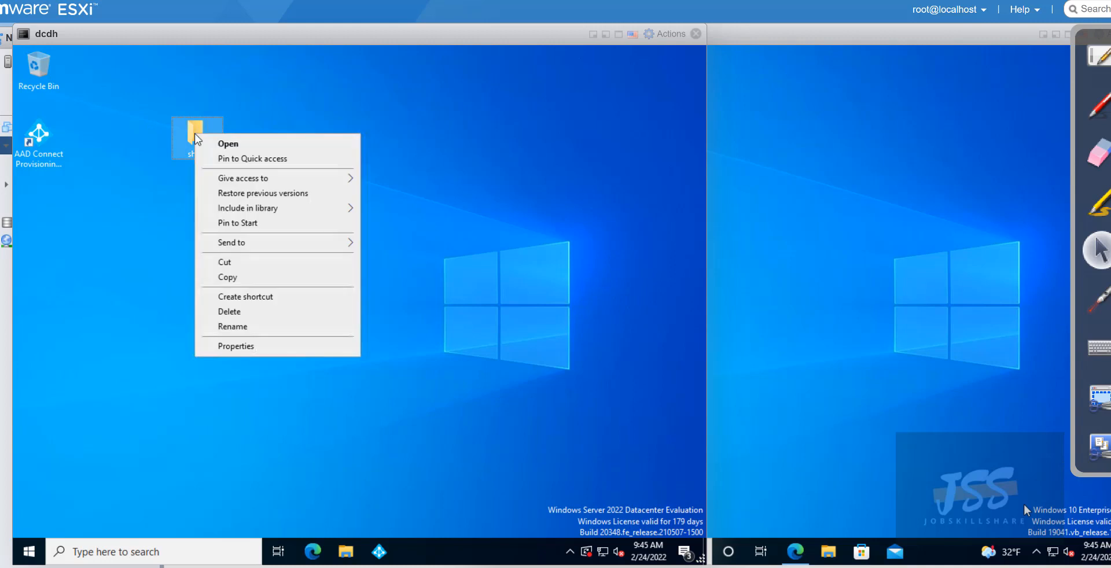
left_click(258, 346)
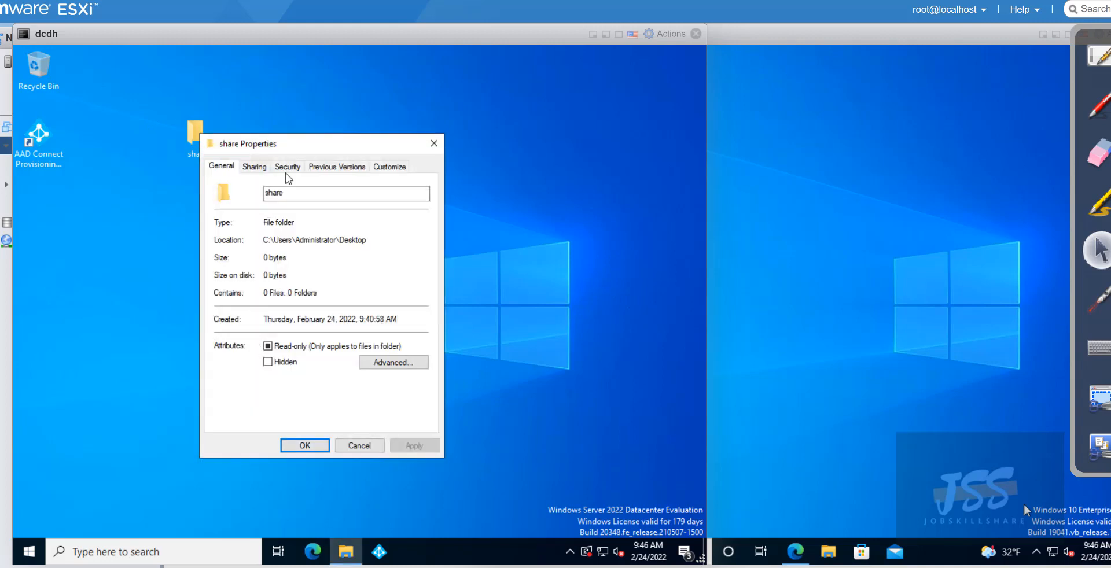
left_click(255, 167)
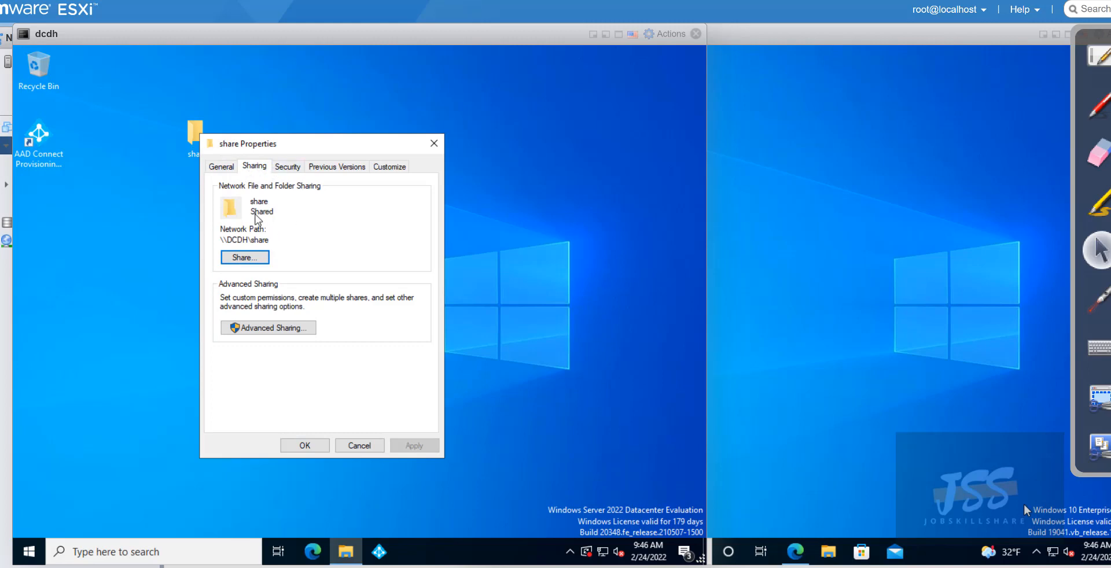
left_click_drag(274, 243, 217, 241)
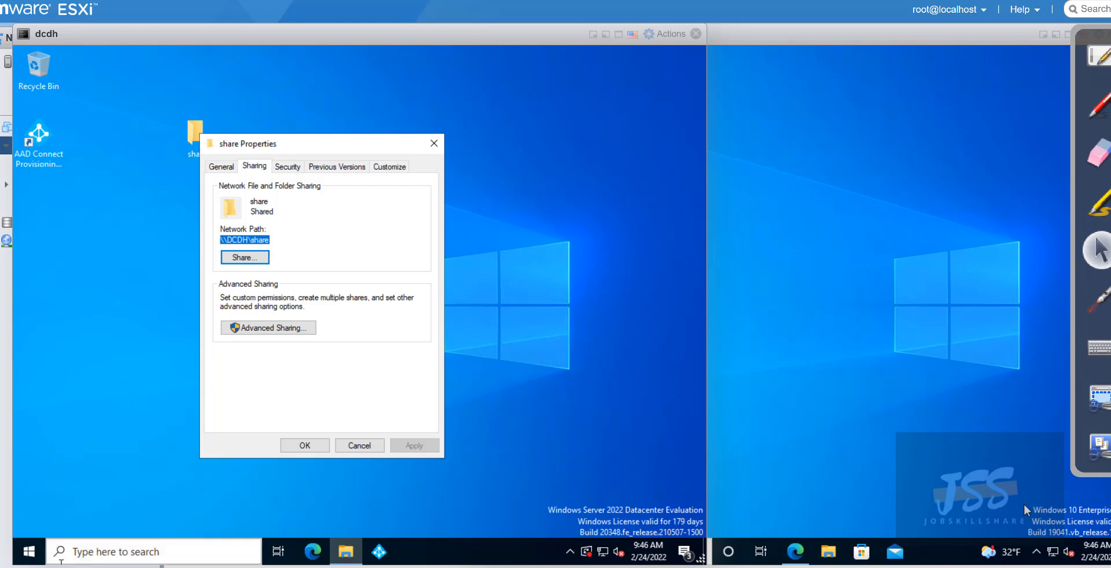
left_click(74, 553)
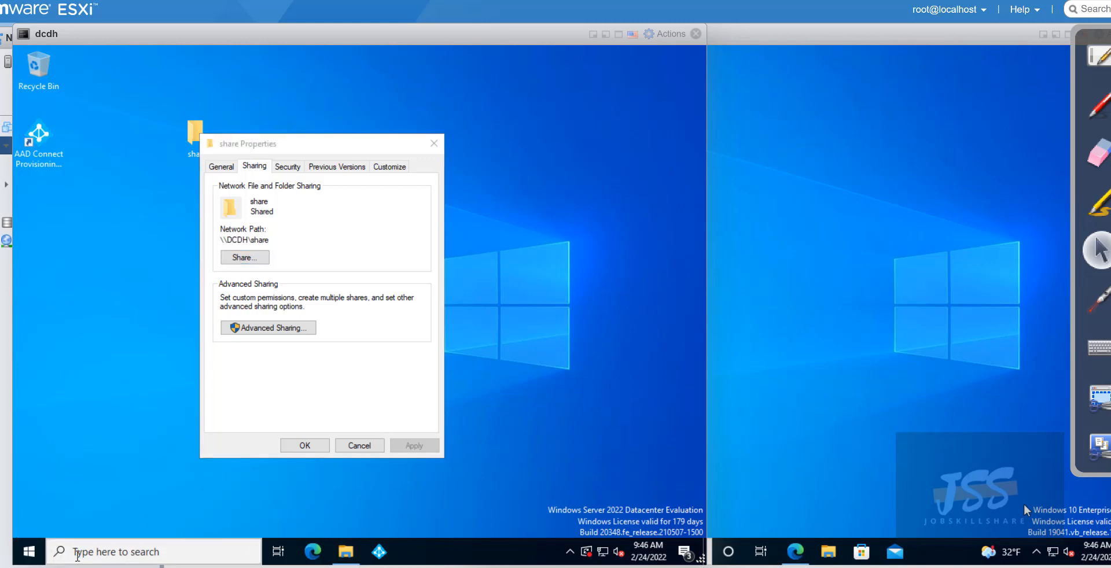
Search \\dcdh\ on the dcdh server to list its NETLOGON, share and SYSVOL shares.
type("W")
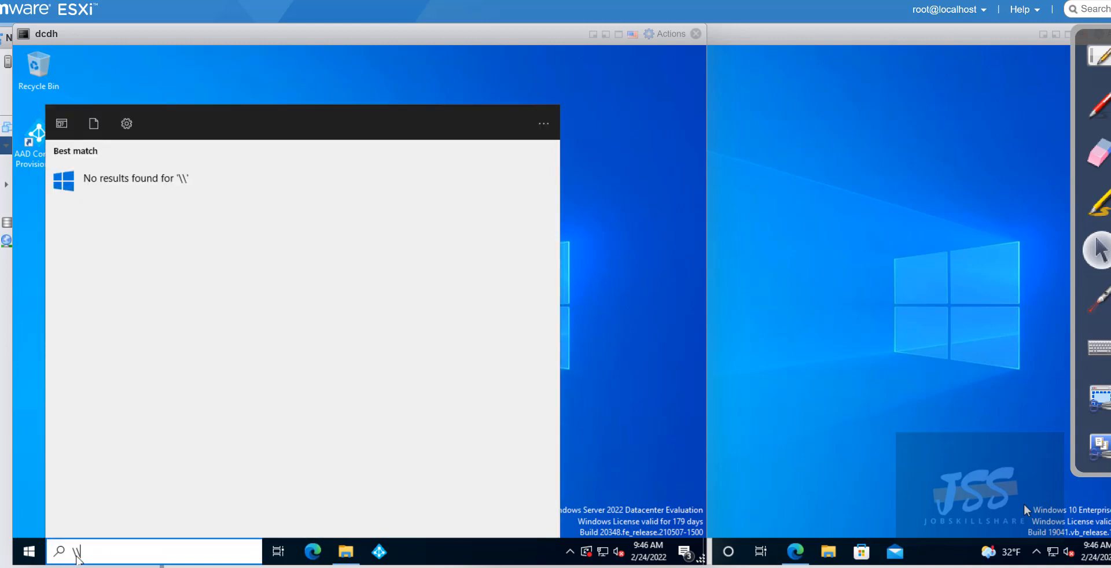
type("dch")
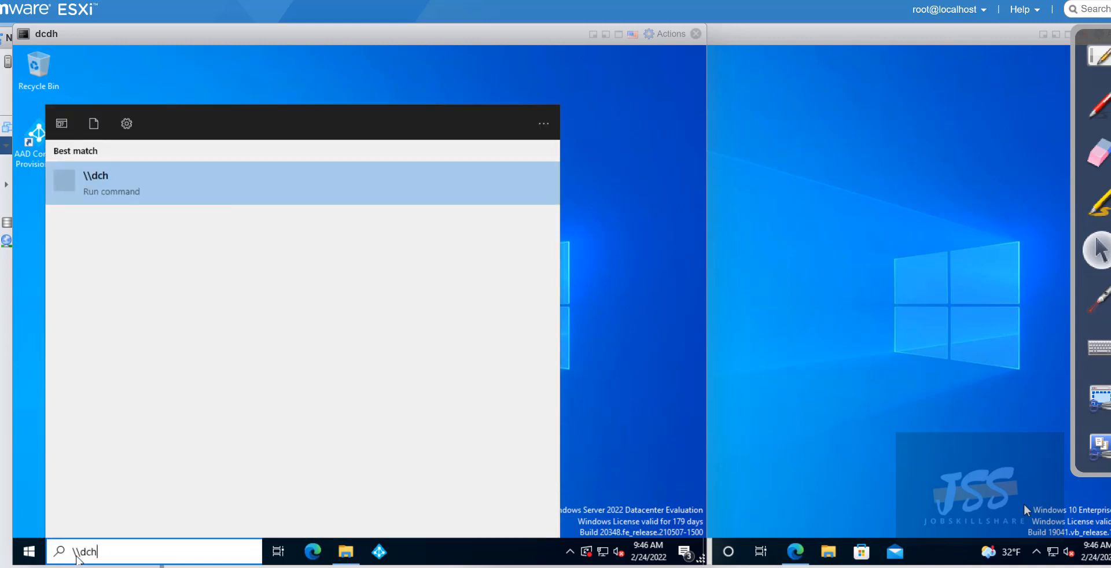
key("BackSpace")
type("dh\\")
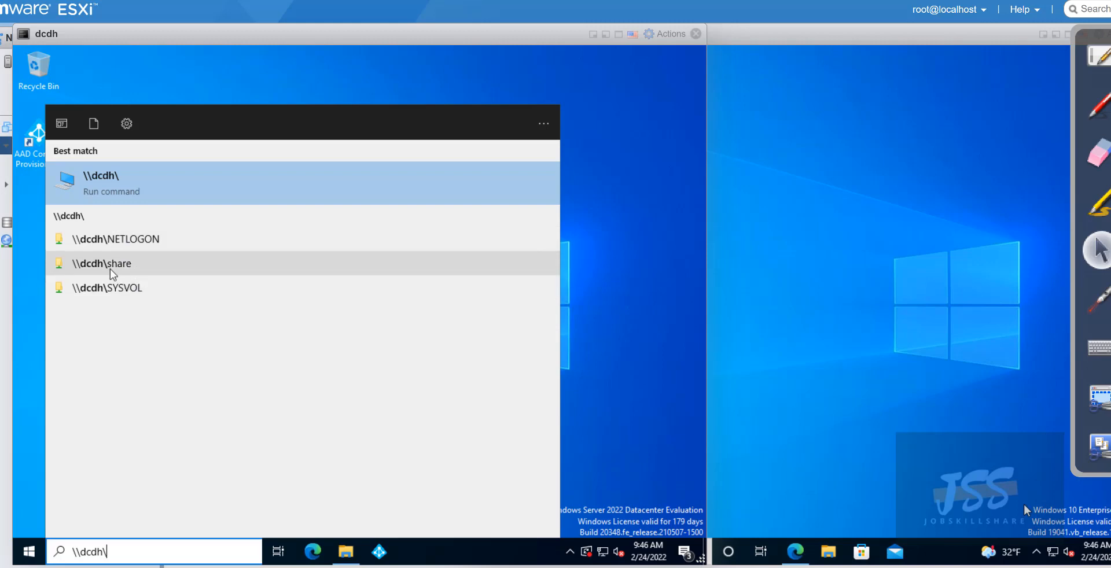
left_click(809, 323)
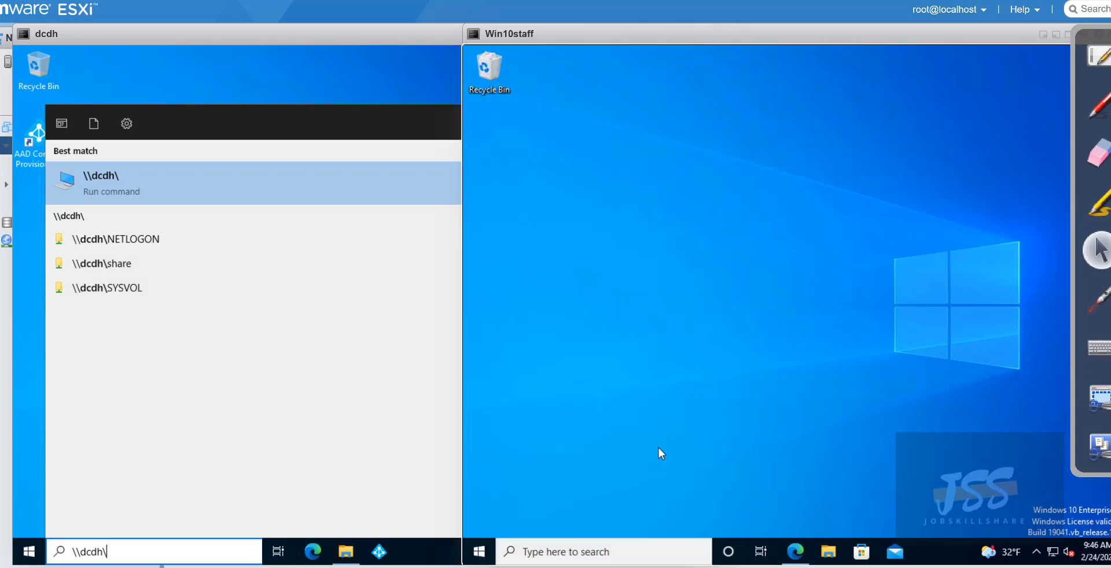
left_click(627, 549)
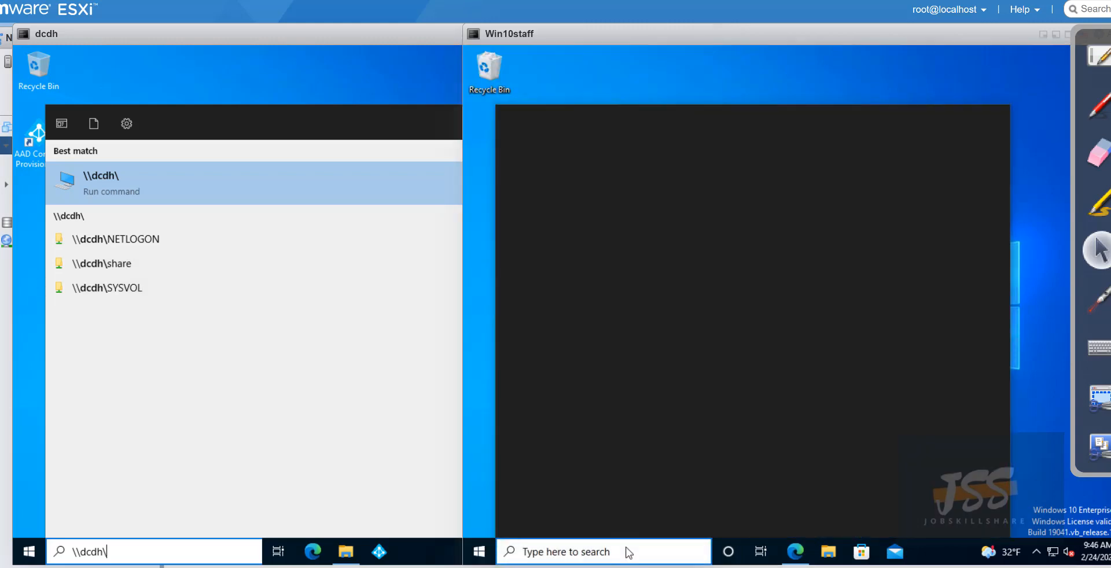
type("\\\\")
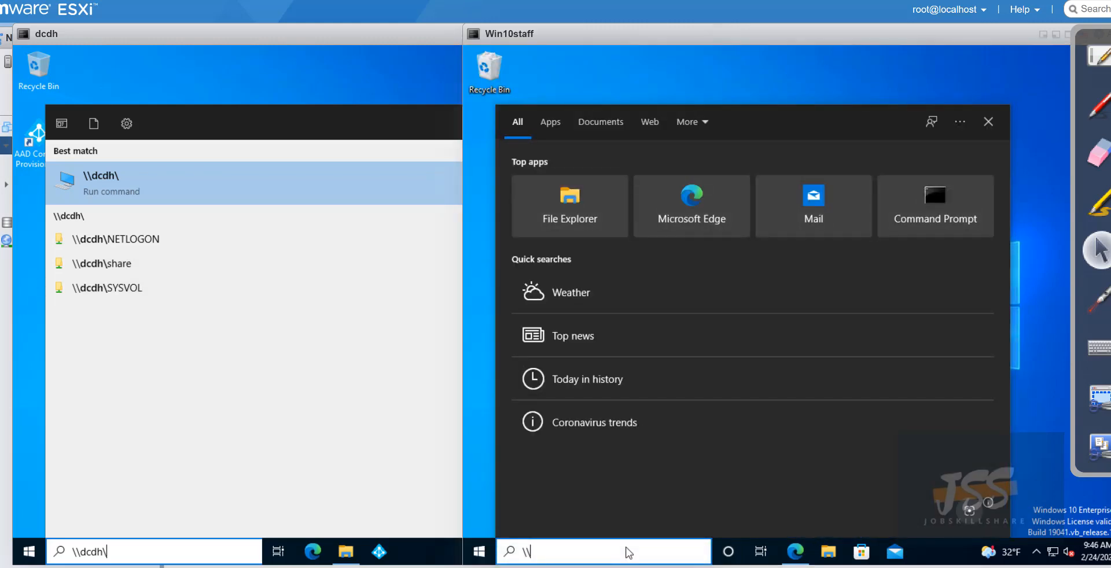
type("dcdh\\")
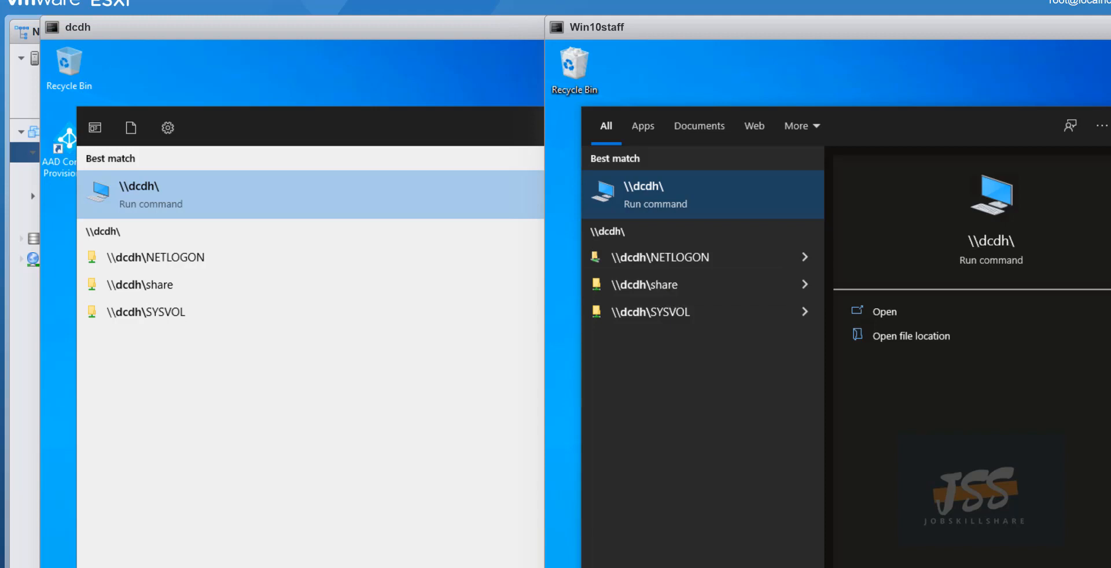
key("Escape")
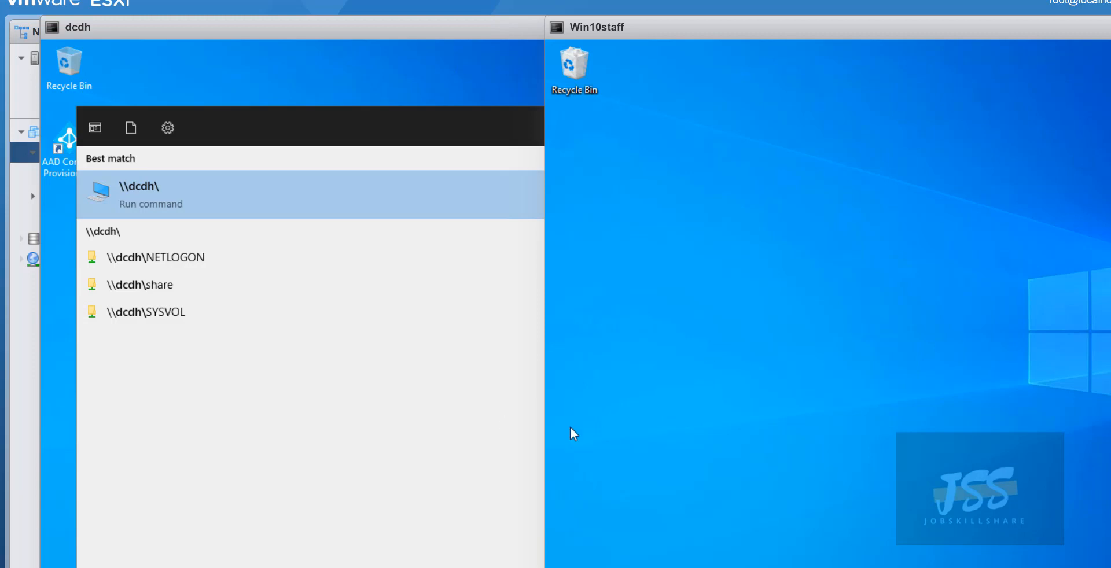
Open an administrator Command Prompt on dcdh and run net share.
left_click(504, 423)
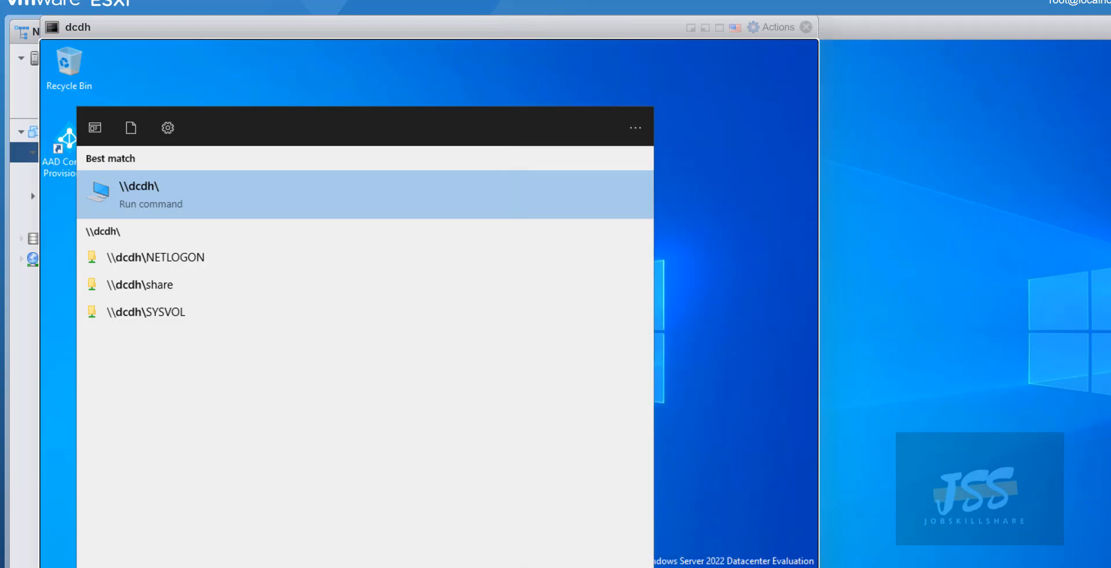
type("cmd")
key("Return")
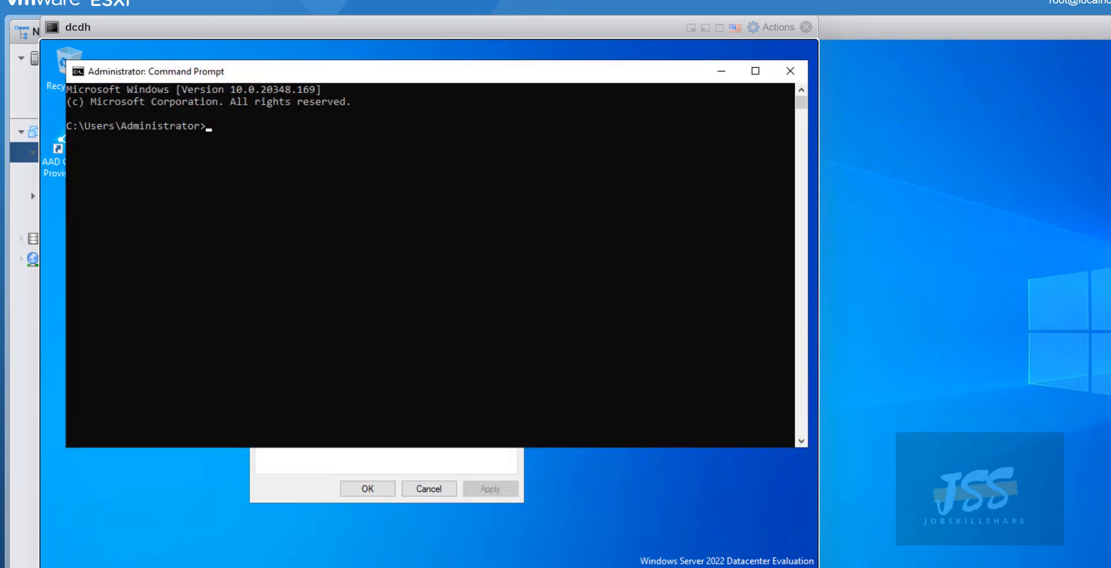
type("net share")
key("Return")
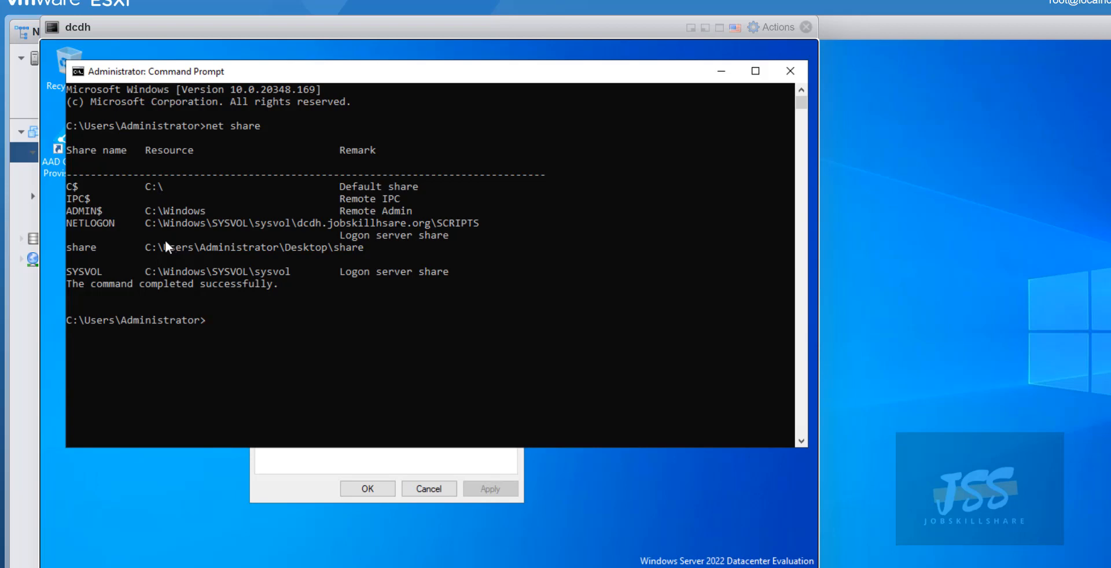
Highlight the share path C:\Users\Administrator\Desktop\share in the net share output.
left_click(142, 248)
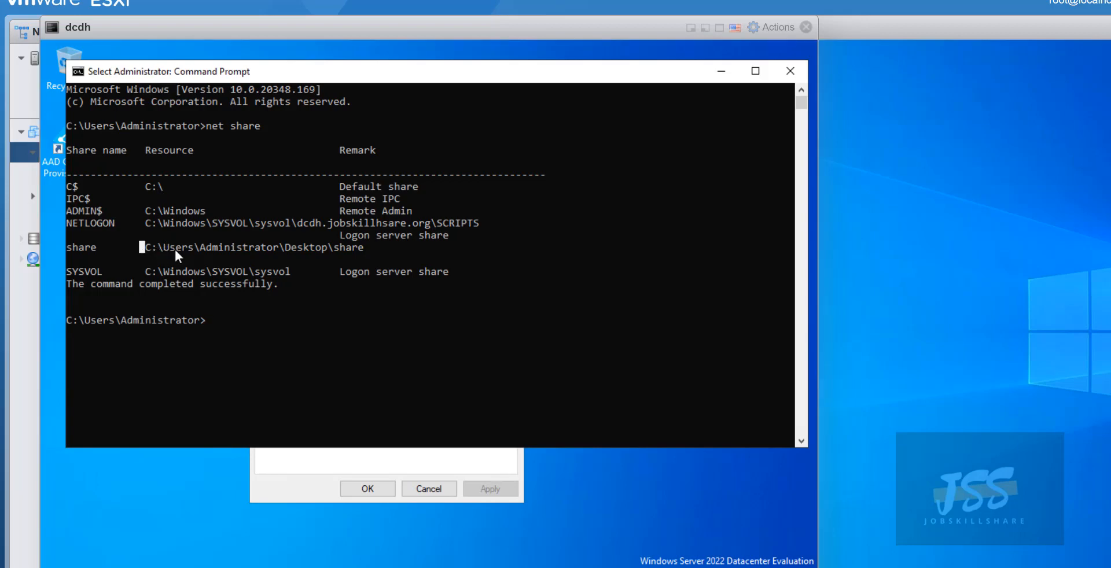
left_click_drag(362, 246, 140, 248)
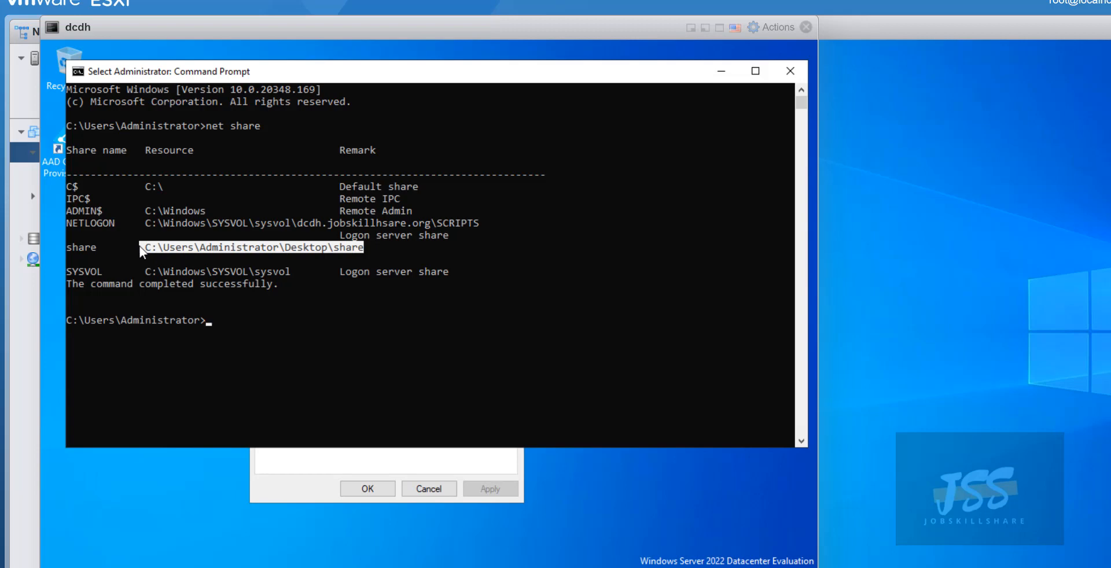
left_click(283, 251)
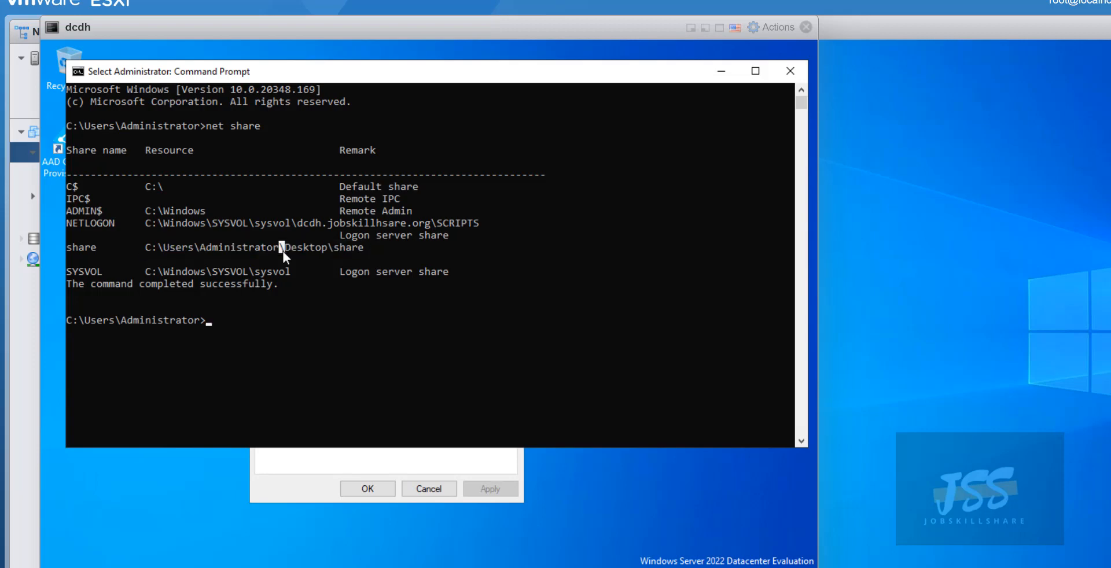
left_click(325, 247)
left_click_drag(365, 247, 204, 251)
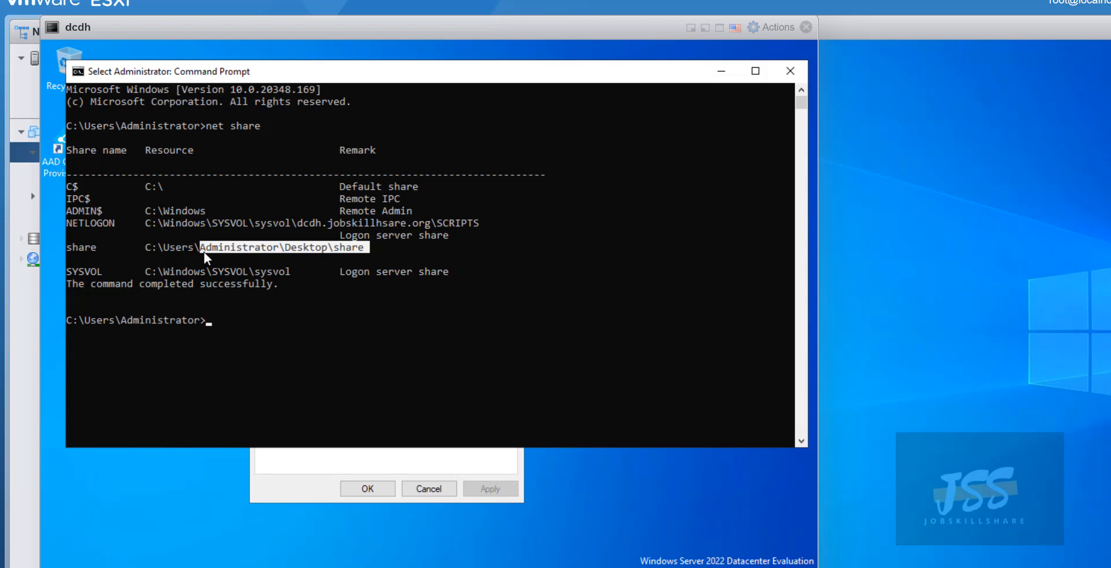
left_click(206, 252)
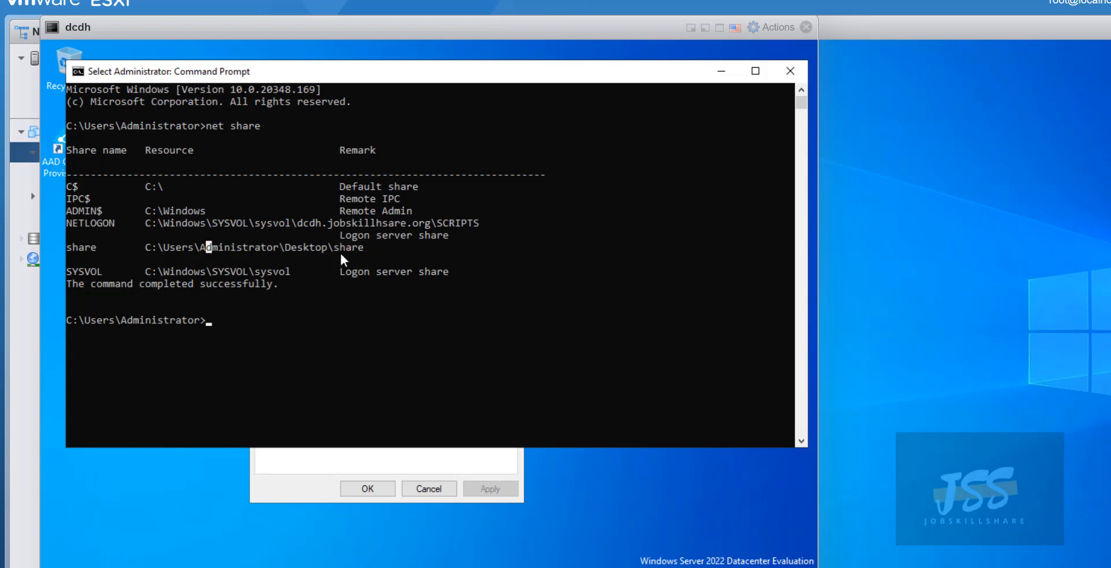
left_click(306, 247)
left_click(366, 248)
left_click_drag(365, 249, 202, 247)
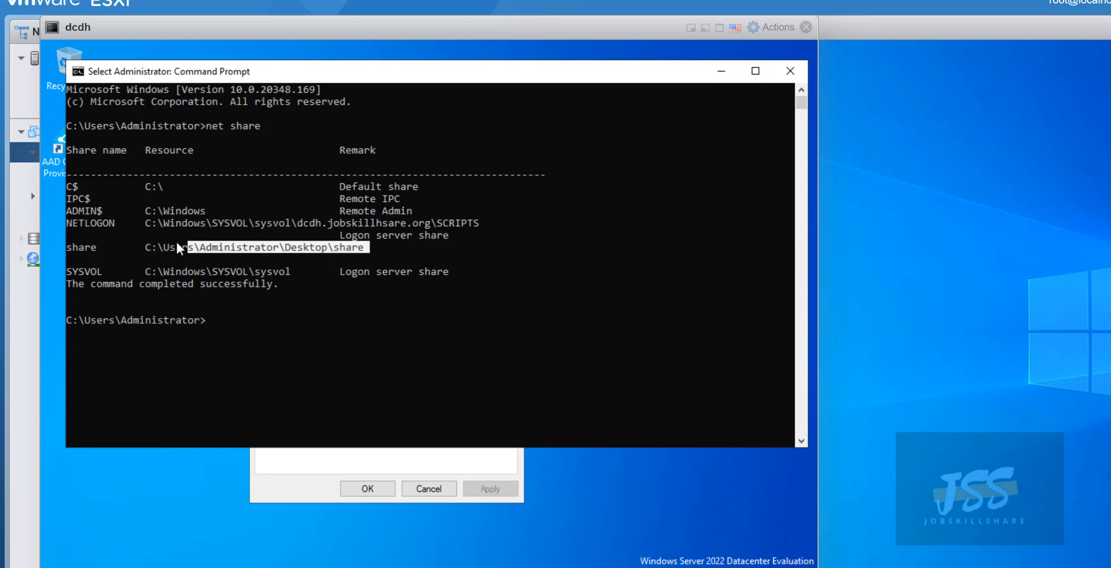
left_click(222, 248)
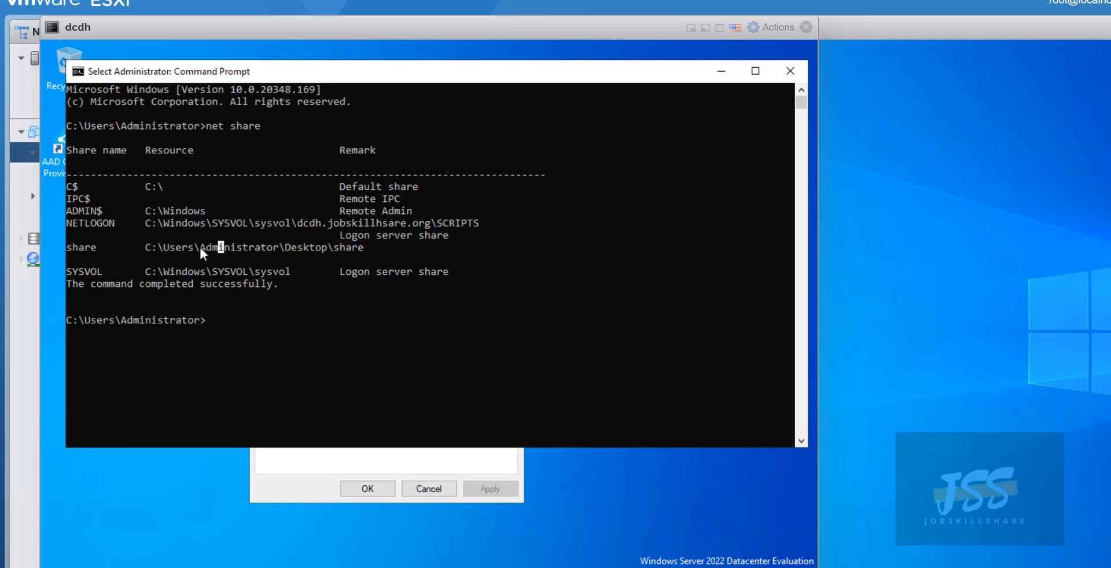
left_click_drag(201, 248, 280, 247)
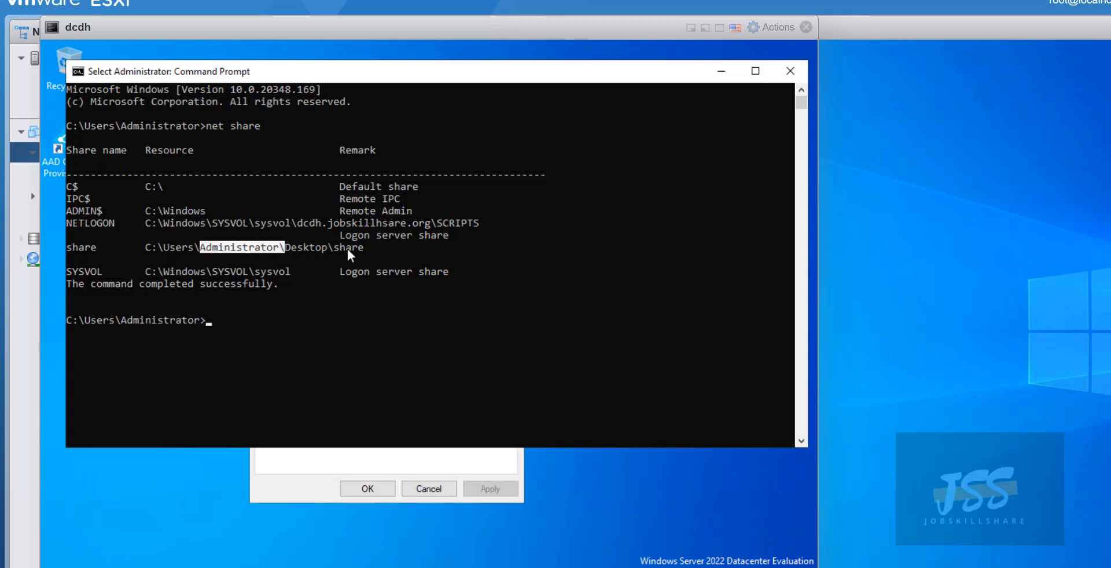
left_click_drag(373, 249, 337, 253)
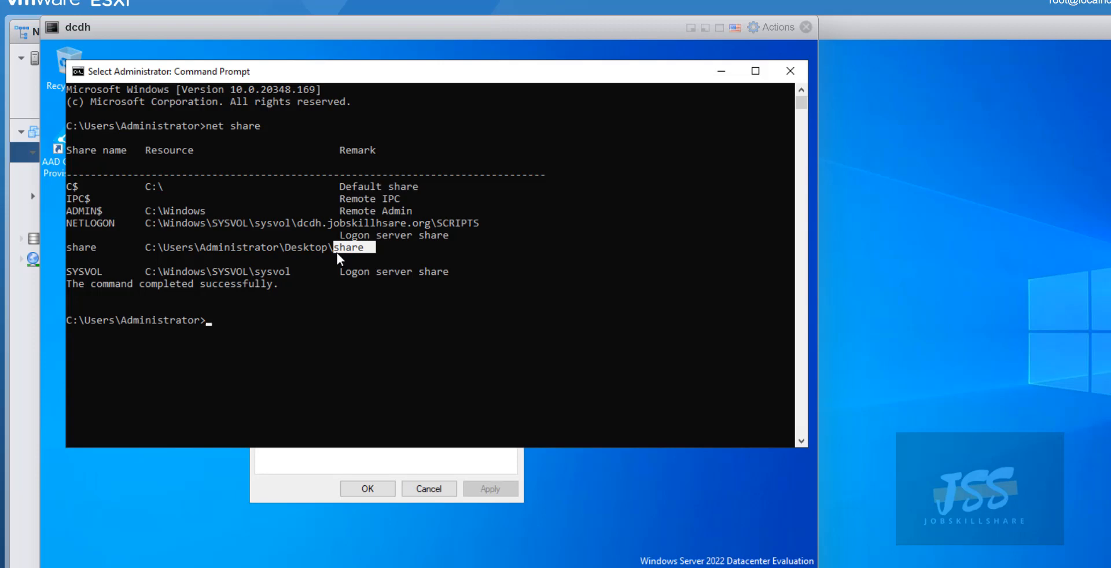
left_click_drag(249, 248, 203, 248)
left_click(273, 254)
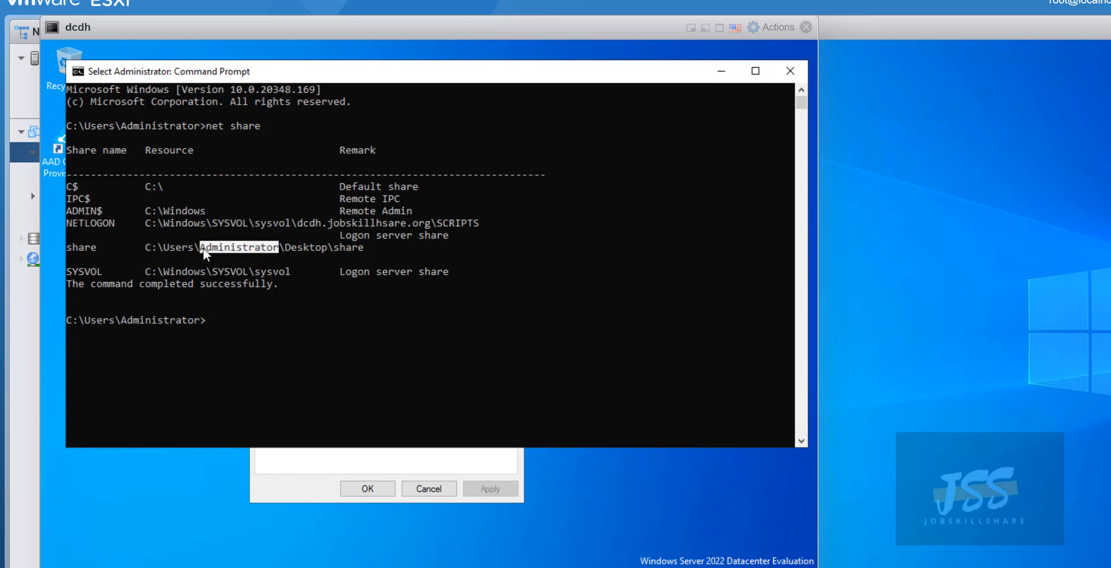
left_click(1088, 271)
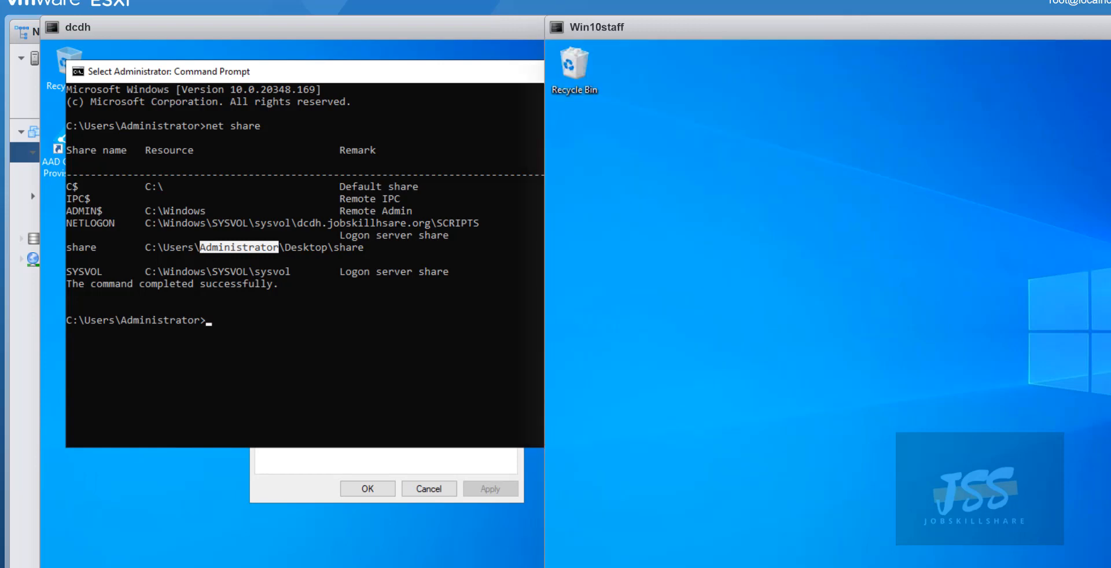
Open \\dcdh\share in Win10staff's File Explorer, which returns a permission-denied Network Error.
key("super+e")
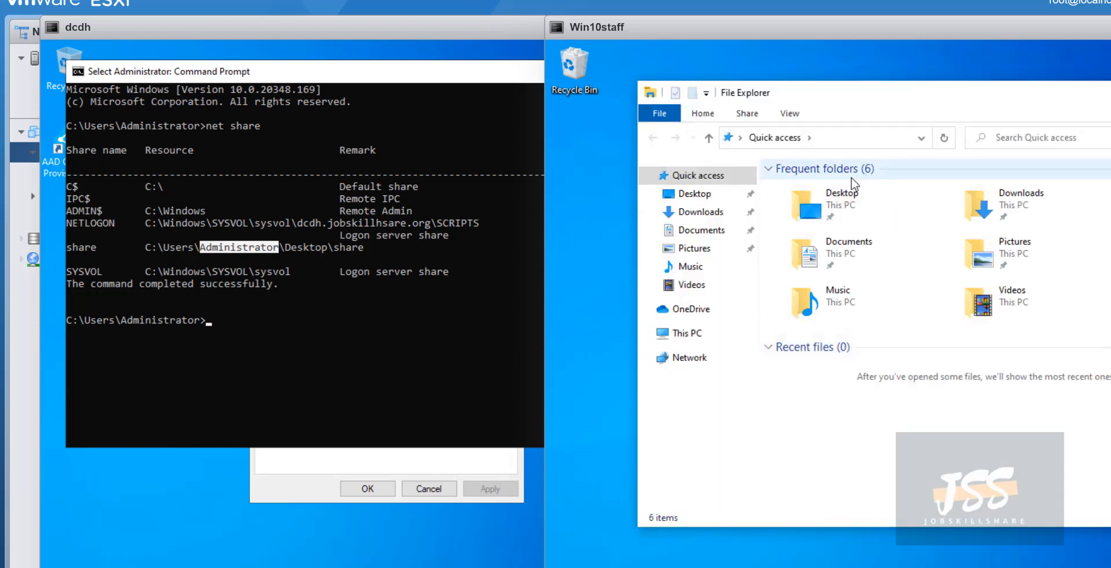
left_click_drag(842, 92, 773, 88)
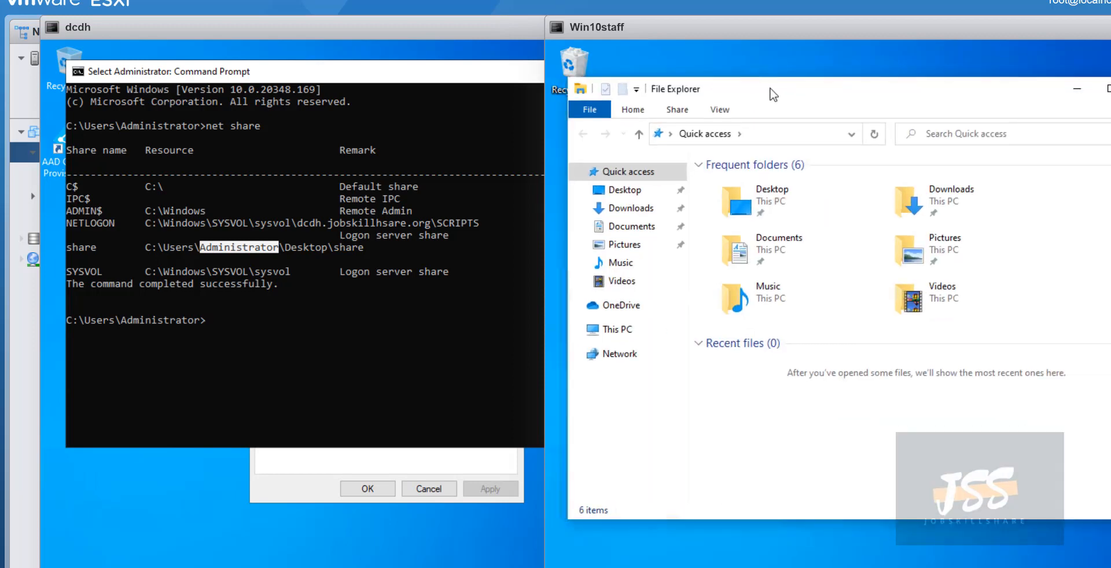
left_click(779, 134)
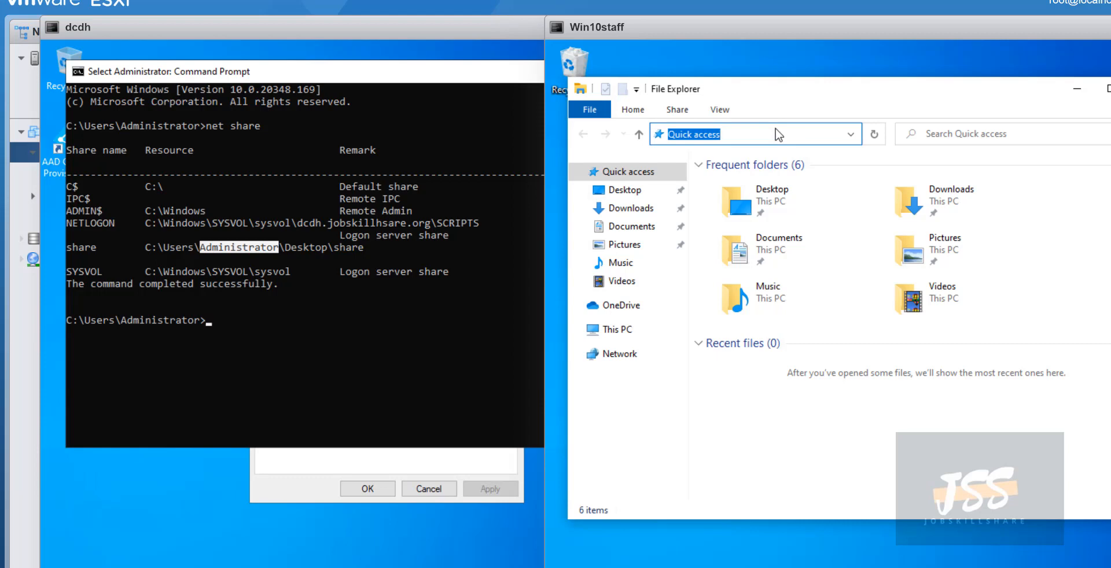
type("\\\\")
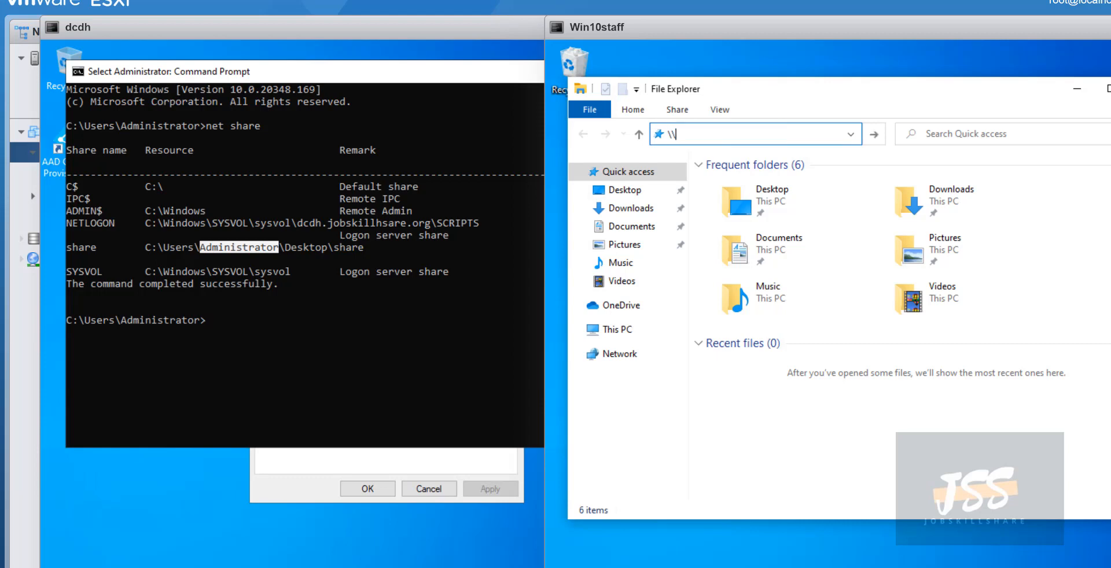
type("dcdh\\share")
key("Return")
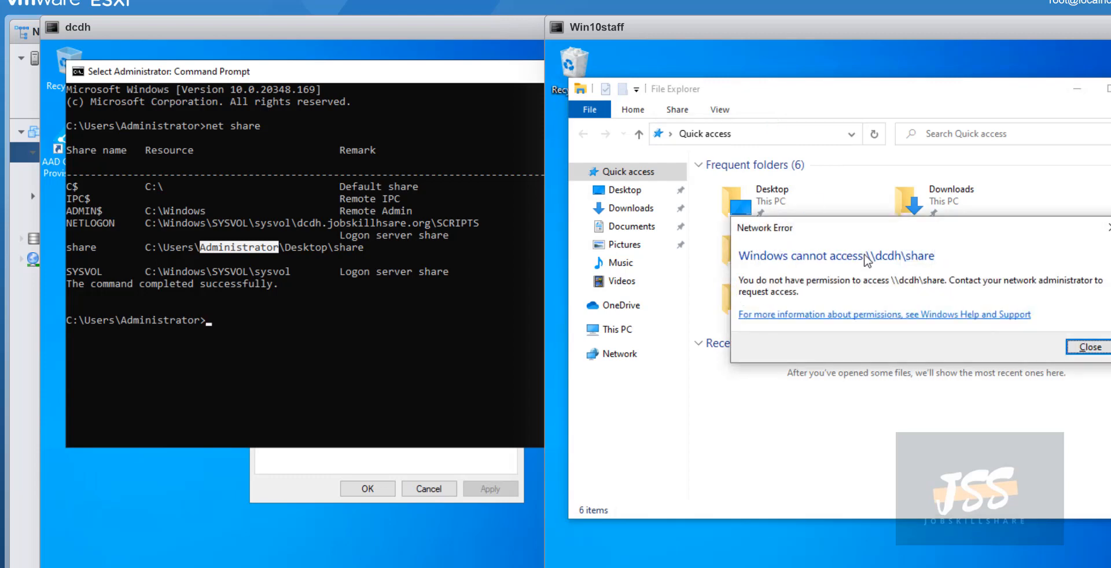
left_click(323, 483)
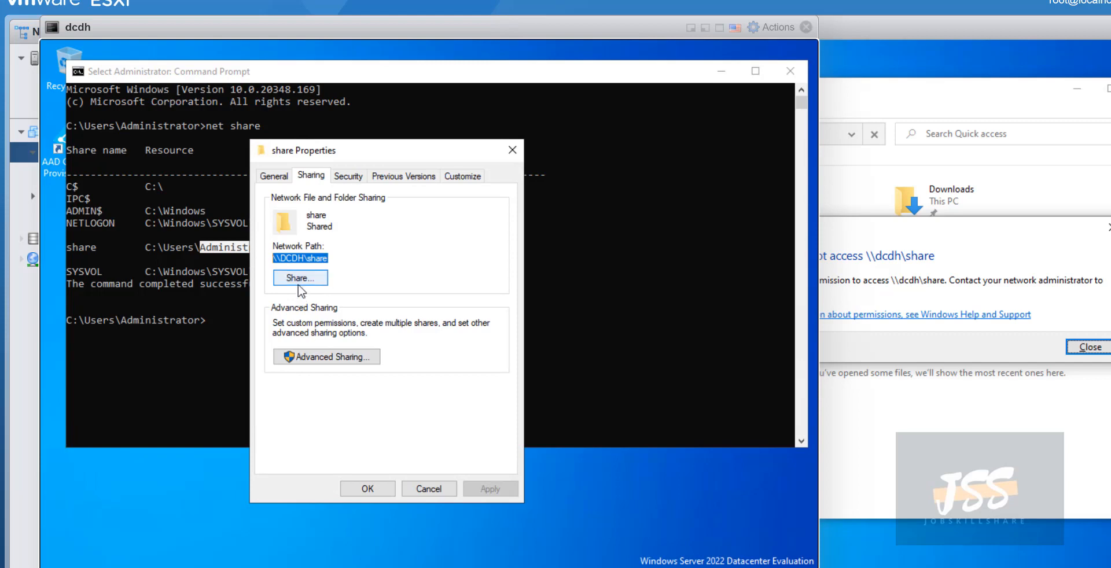
Add a domain user to dcdh's share permissions, then apply and close all sharing dialogs.
left_click(323, 357)
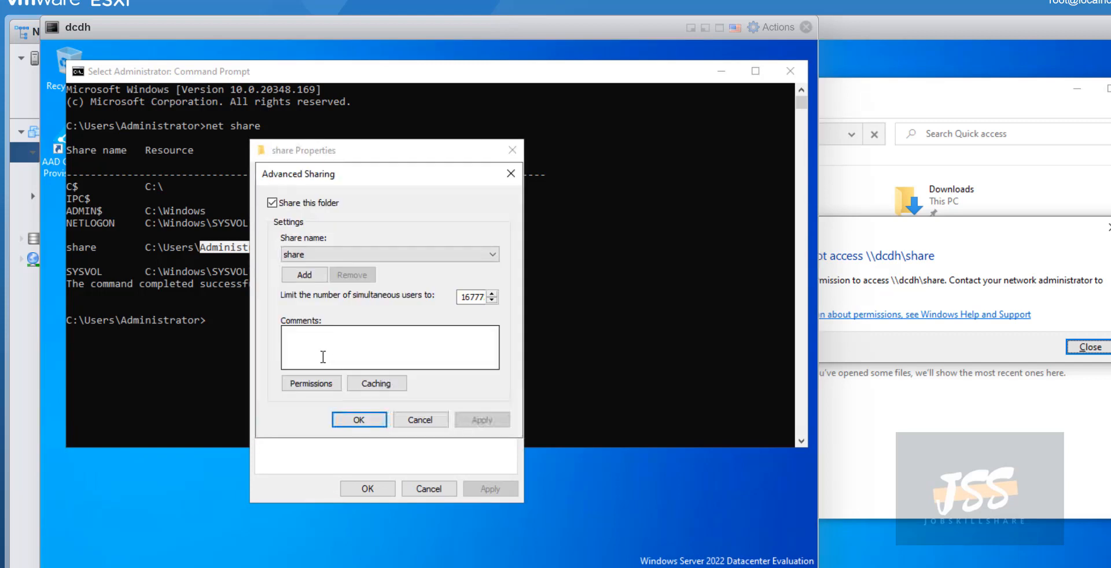
left_click(313, 383)
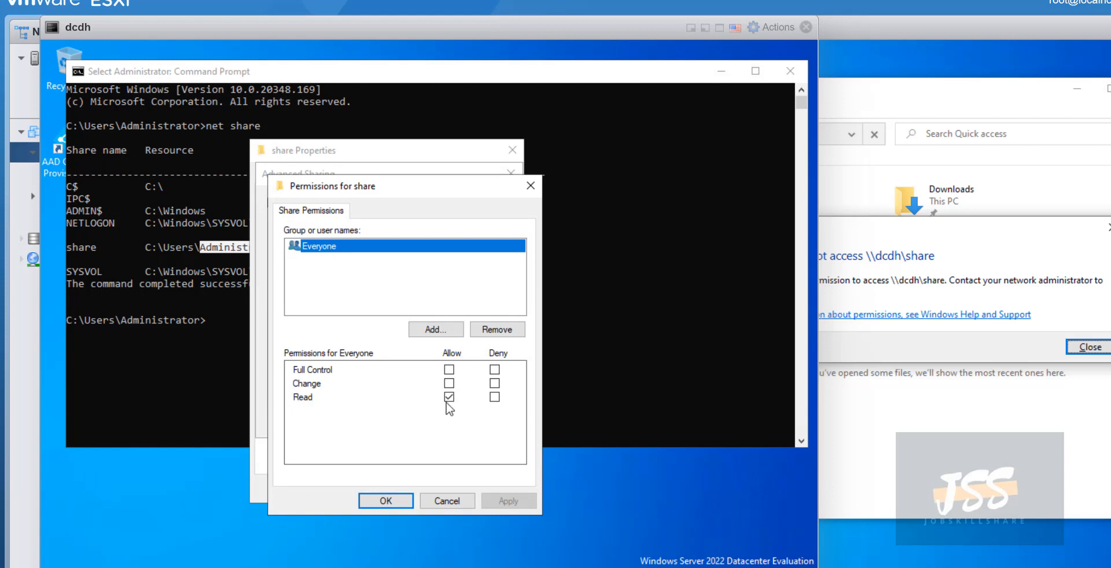
left_click(435, 330)
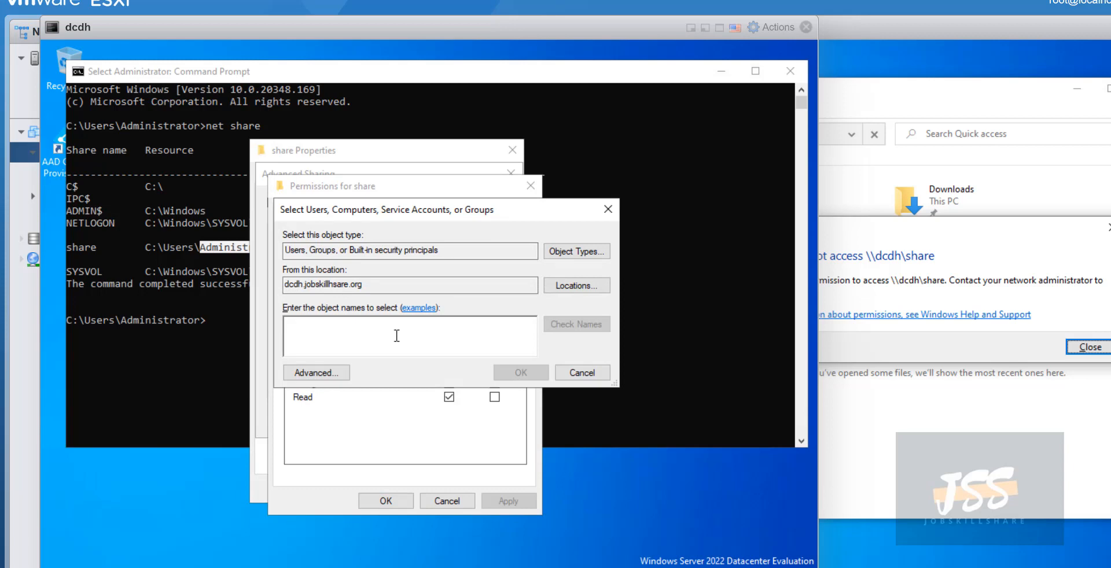
type("mkoko")
key("Return")
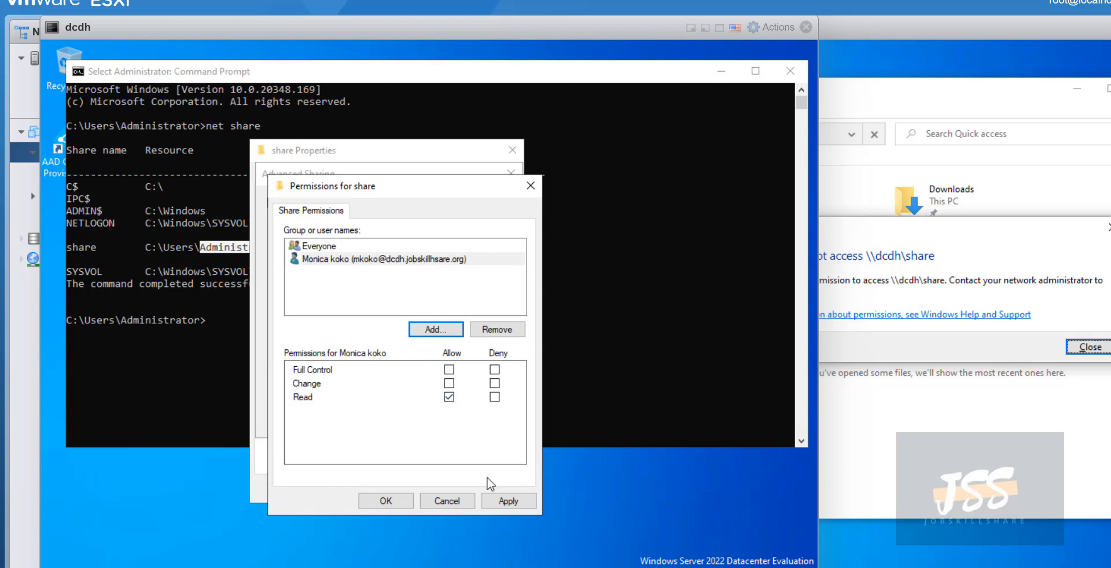
left_click(501, 502)
left_click(386, 501)
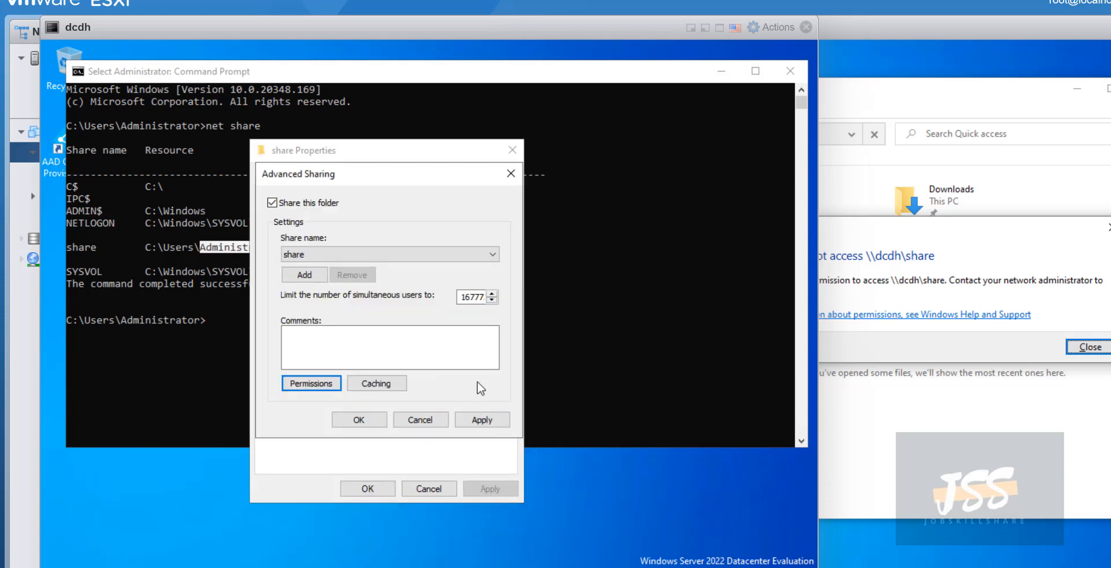
left_click(488, 420)
left_click(379, 421)
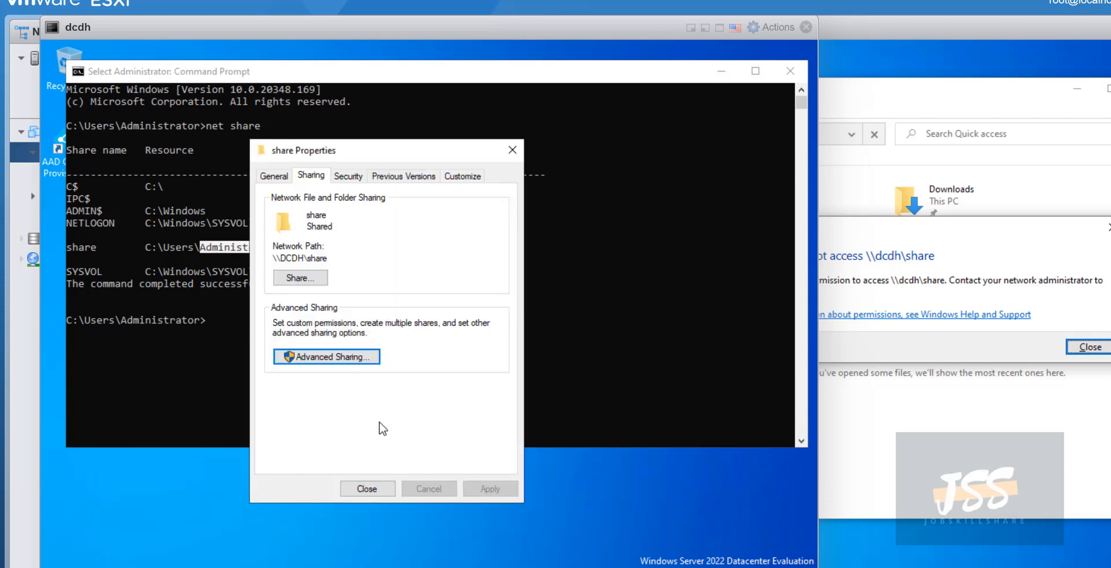
left_click(364, 491)
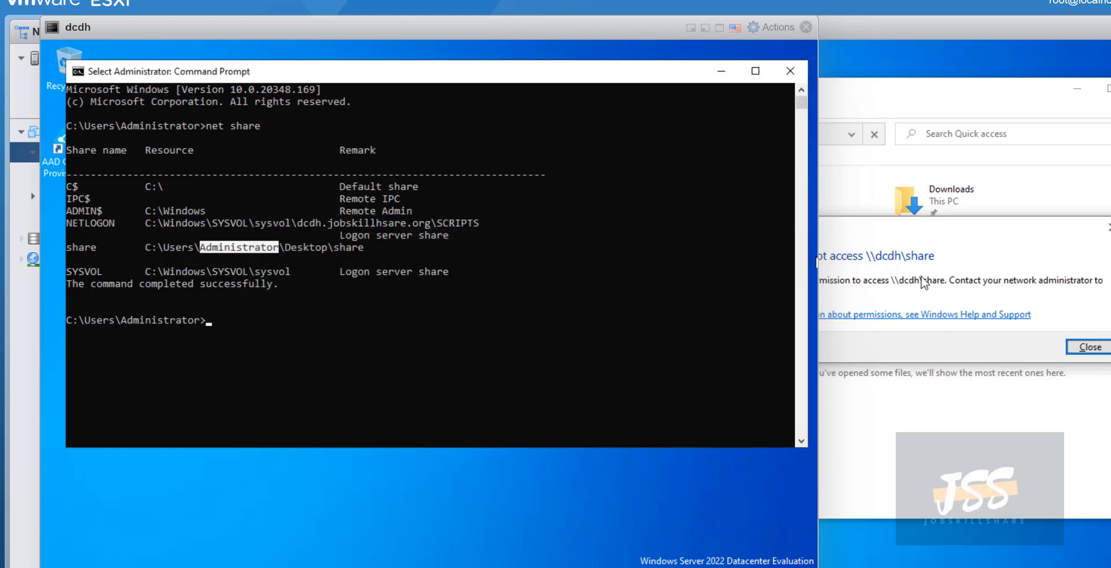
On Win10staff, dismiss the Network Error and focus Explorer's address bar.
left_click(937, 287)
left_click(1076, 349)
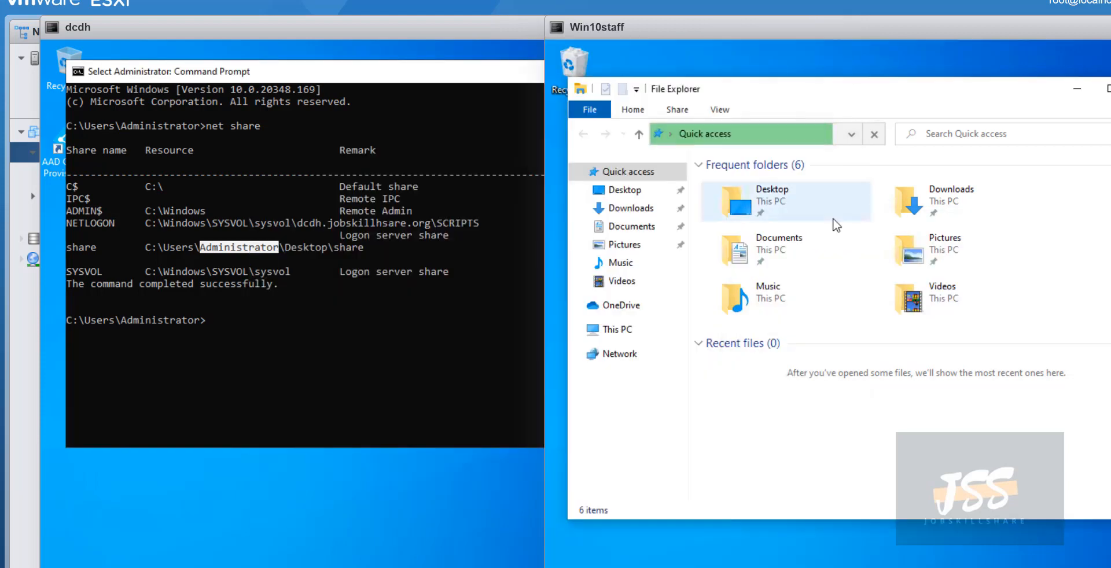
left_click(784, 136)
Retry \\dcdh\share from Win10staff via the address bar suggestion; access is still denied.
type("\\\\")
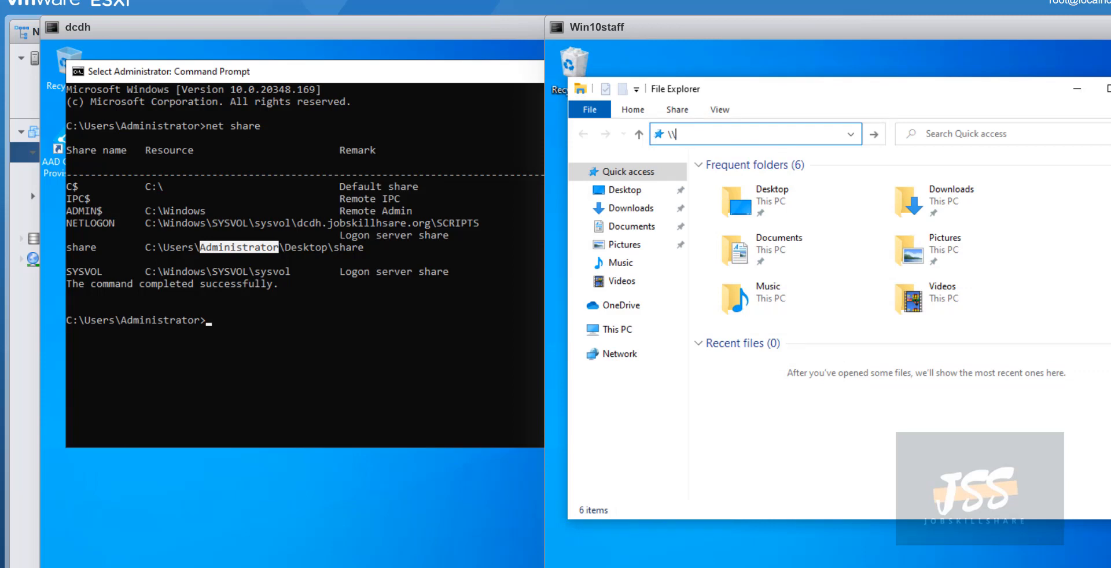
type("dcdh\\sh")
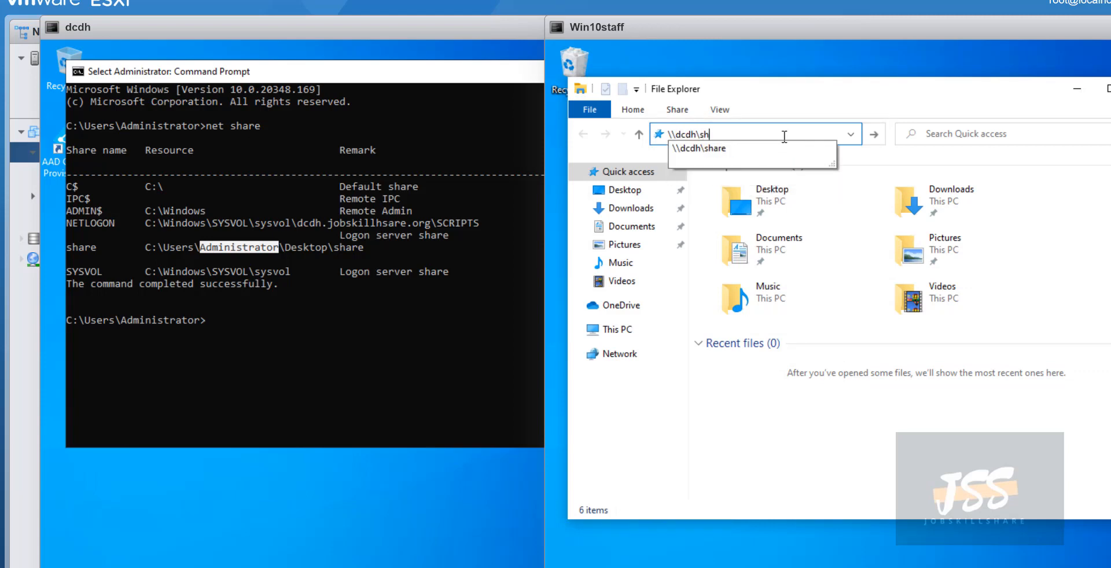
left_click(785, 150)
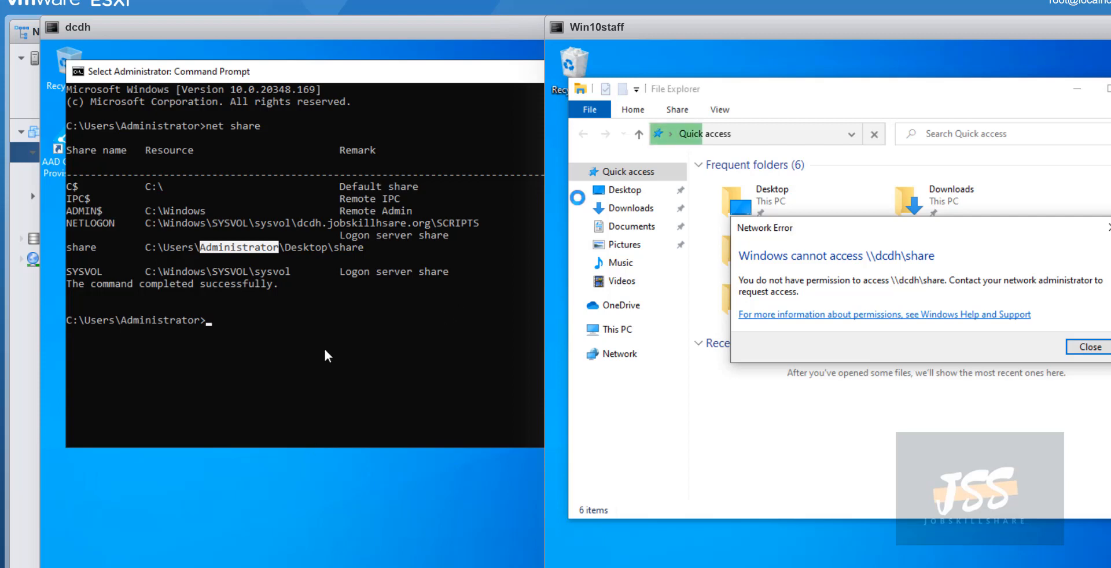
left_click_drag(492, 71, 342, 131)
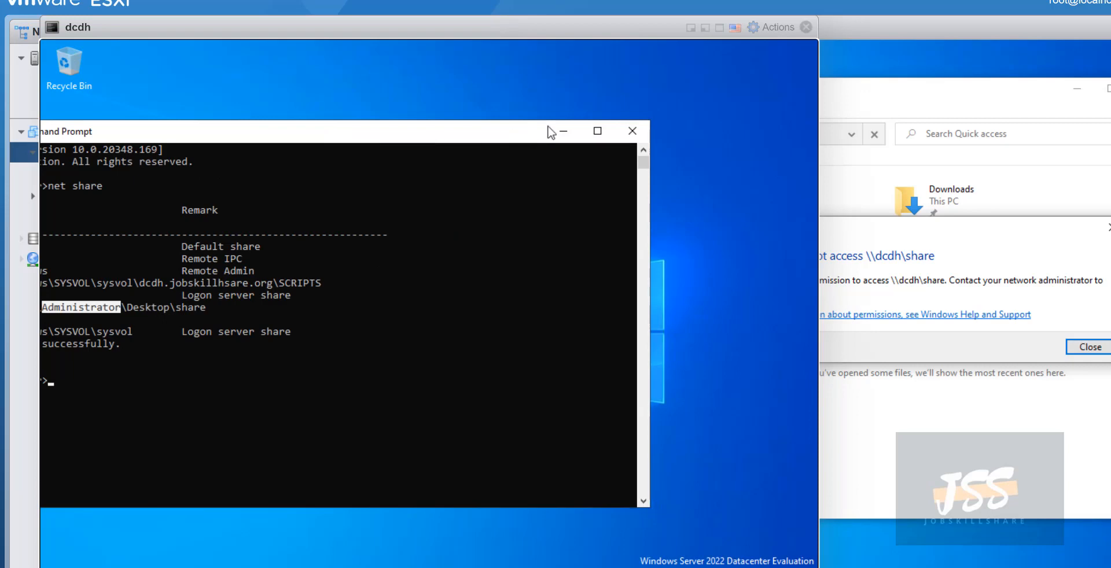
Close the command prompt and browse dcdh's File Explorer to This PC > Local Disk (C:).
left_click(627, 129)
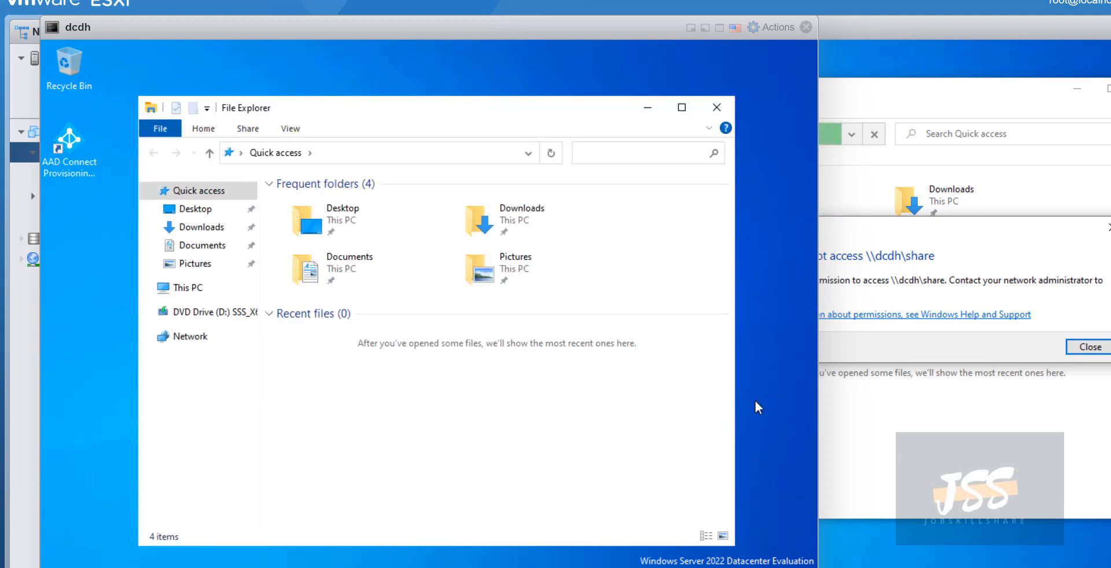
left_click(191, 287)
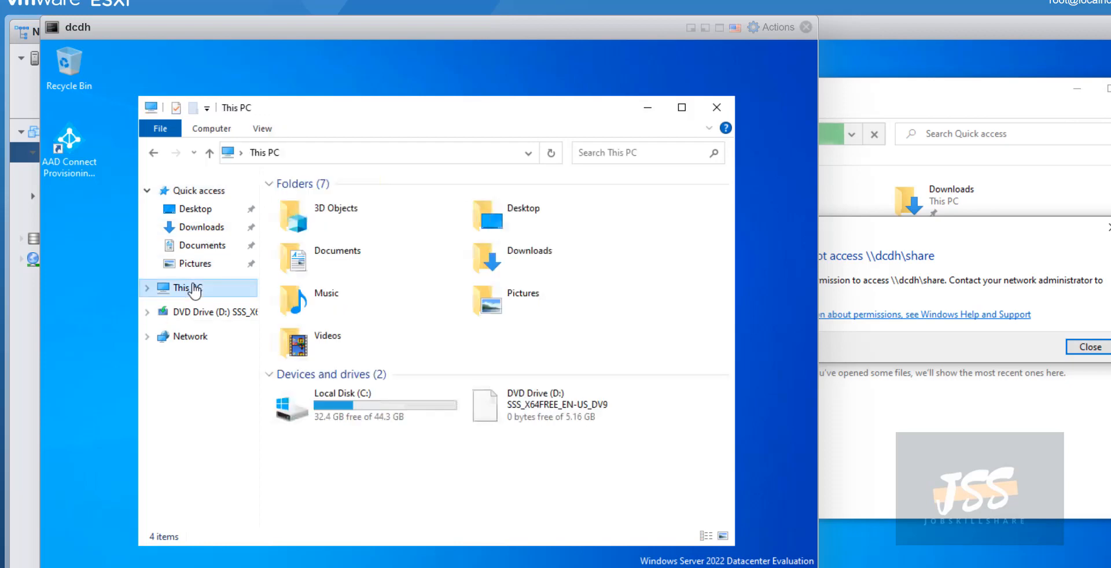
double_click(359, 417)
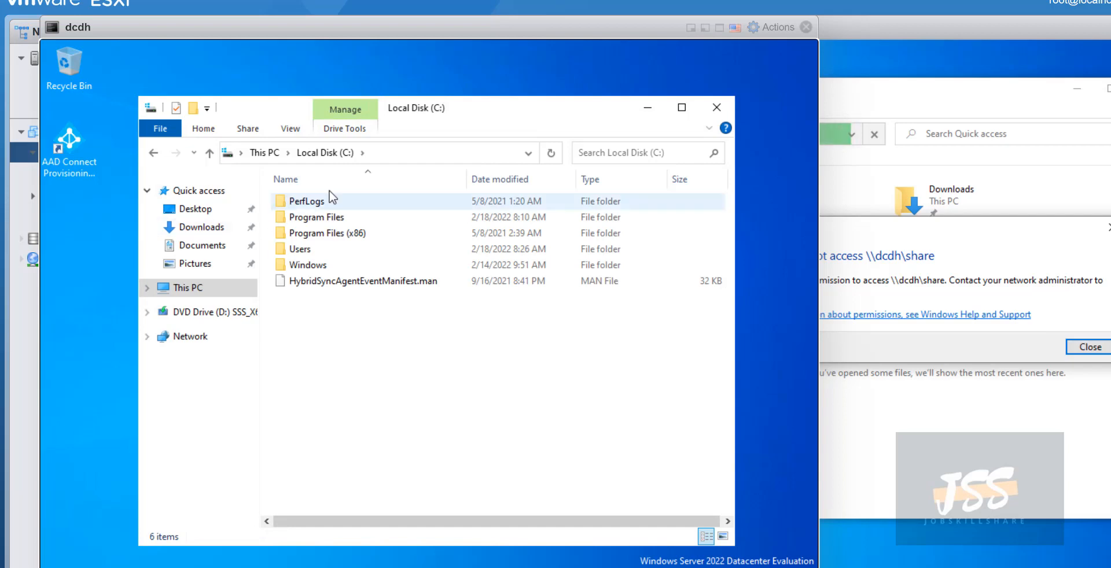
left_click(153, 153)
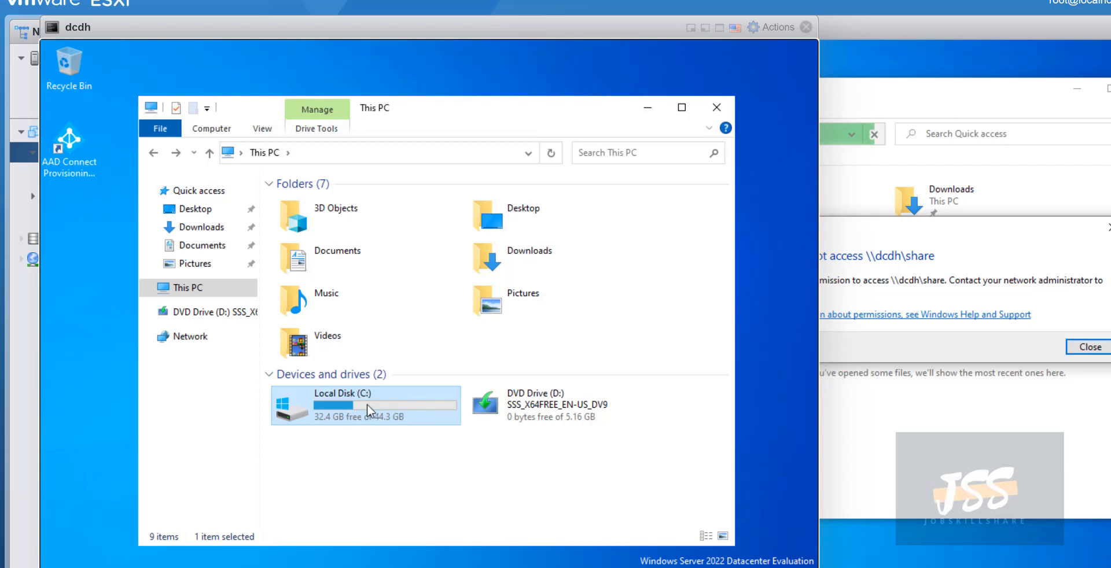
double_click(352, 406)
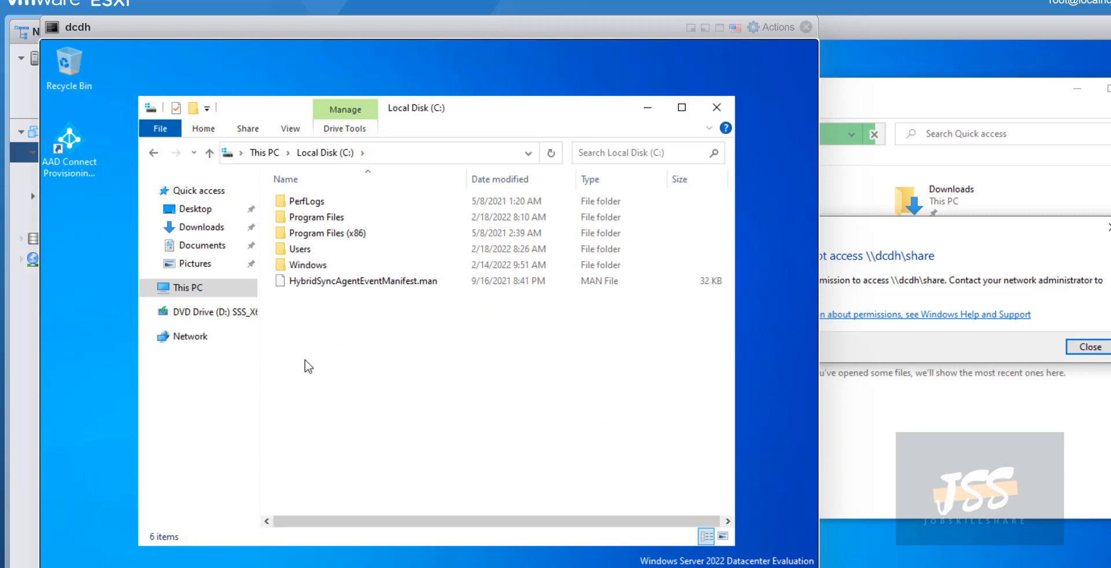
Create a new folder at the root of C: and name it share2.
right_click(303, 347)
mouse_move(384, 508)
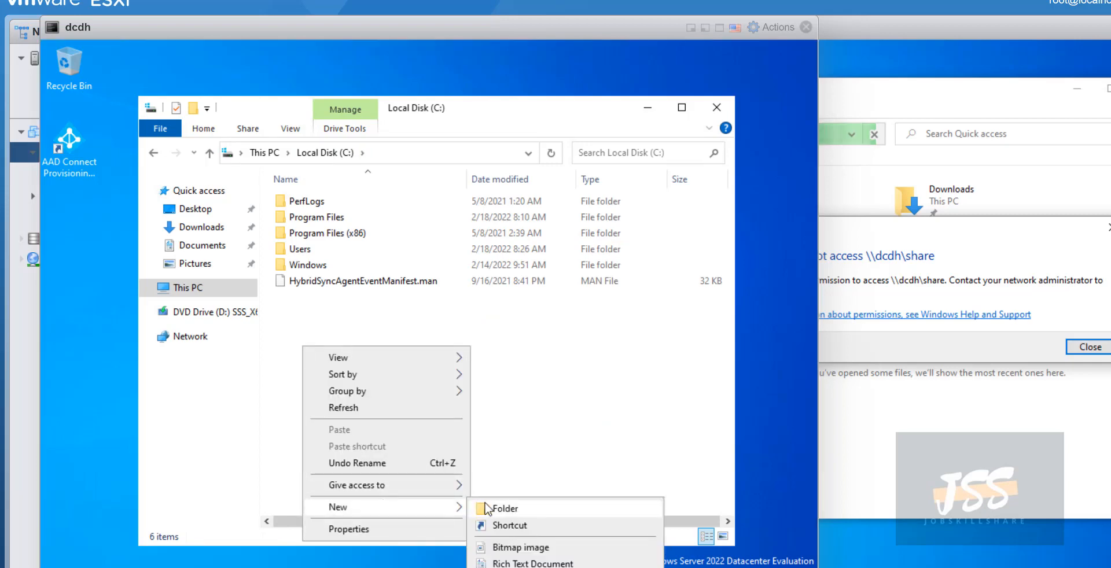
left_click(502, 508)
type("sahr")
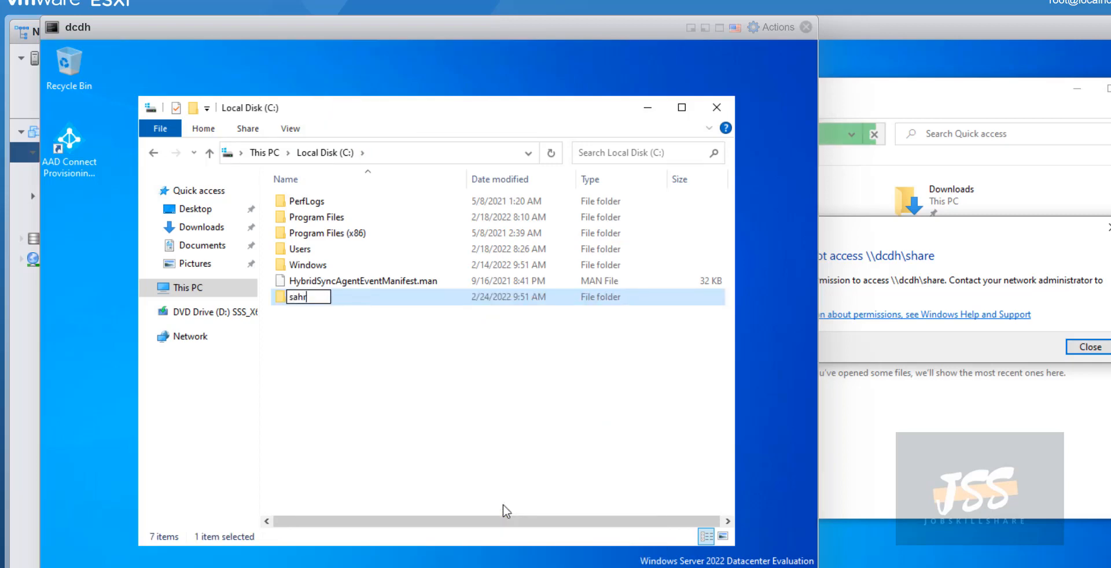
key("BackSpace")
key("BackSpace")
key("BackSpace")
type("gha")
key("BackSpace")
key("BackSpace")
key("BackSpace")
type("hare2")
key("Return")
left_click(502, 505)
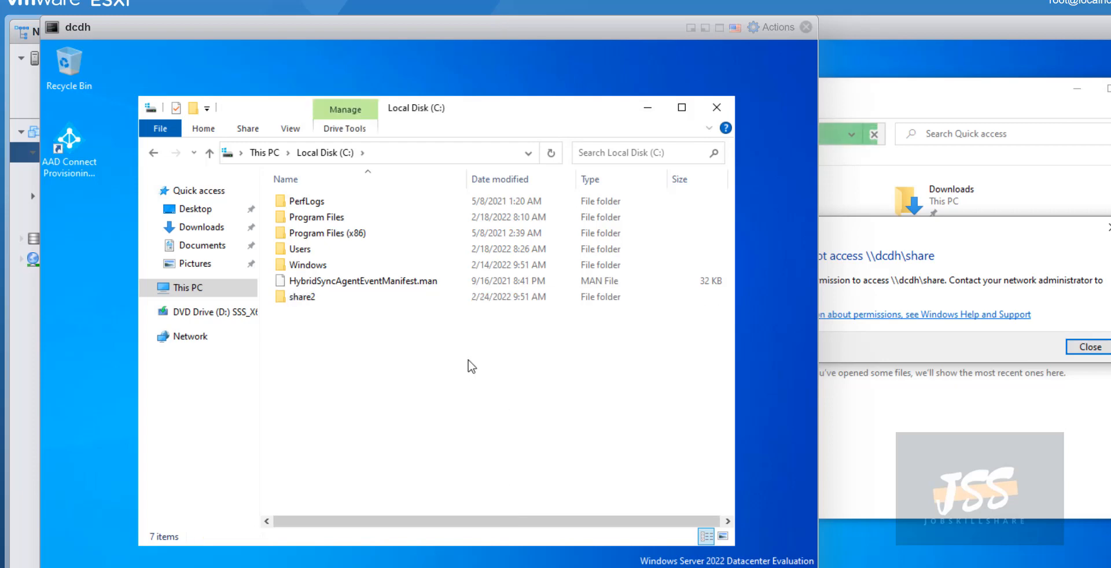
Enable Share this folder for share2 in Advanced Sharing, then dismiss Win10staff's old network error.
right_click(306, 300)
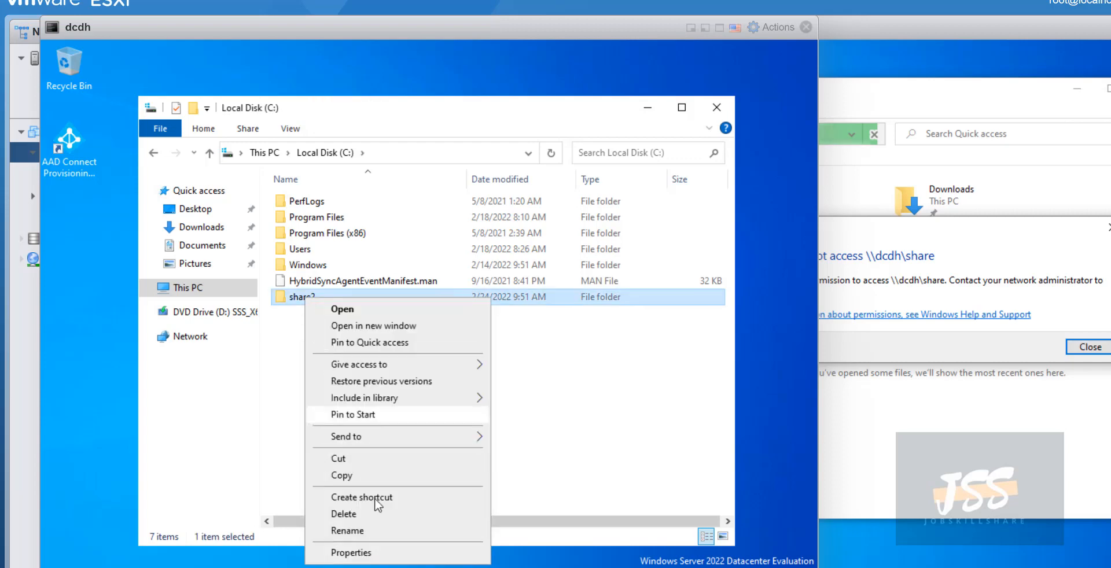
left_click(393, 557)
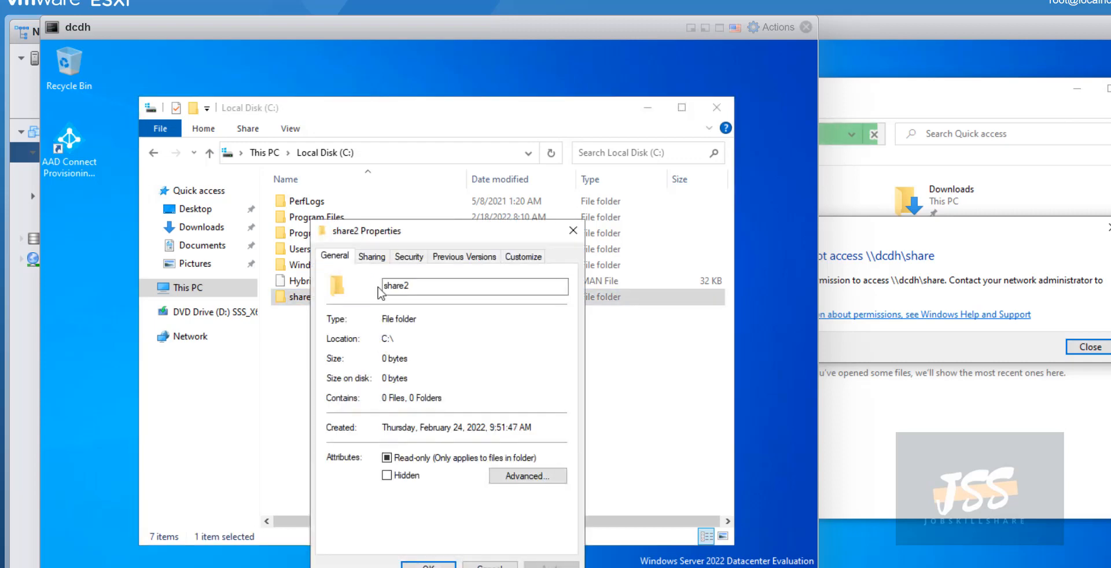
left_click(378, 258)
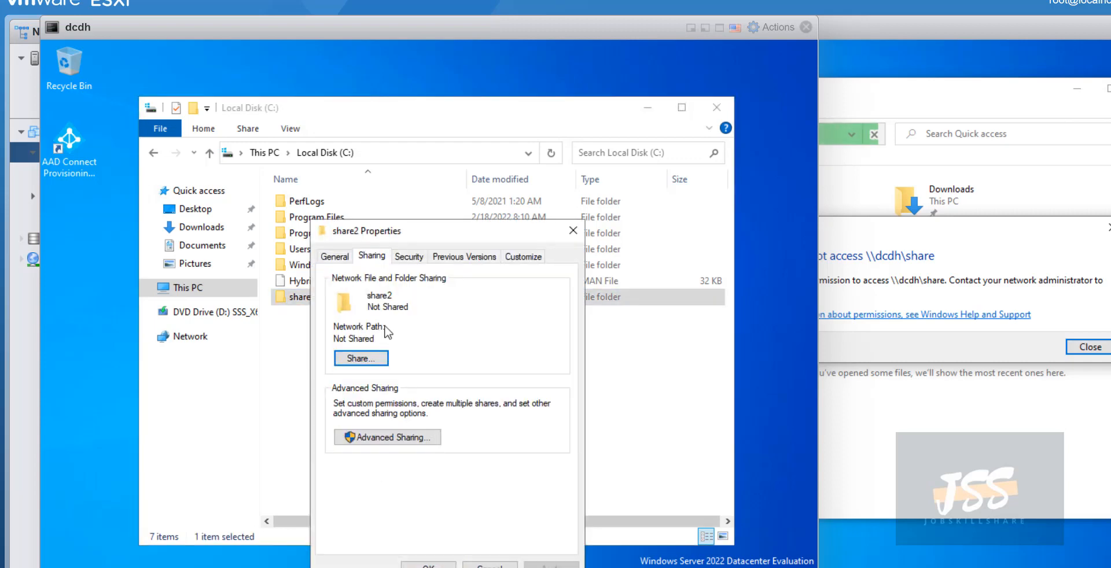
left_click(393, 437)
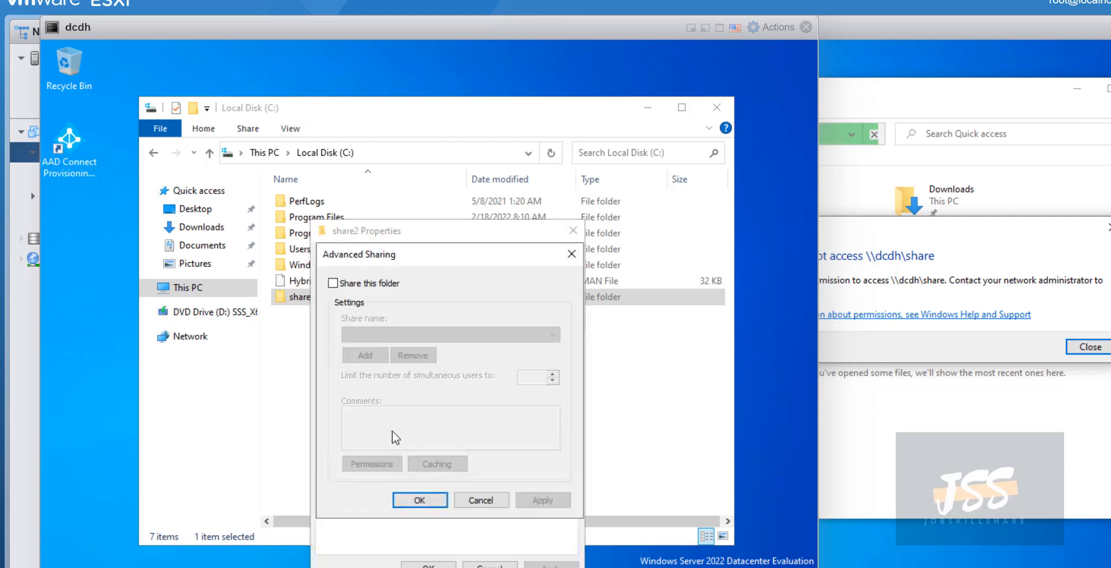
left_click(347, 283)
left_click(530, 501)
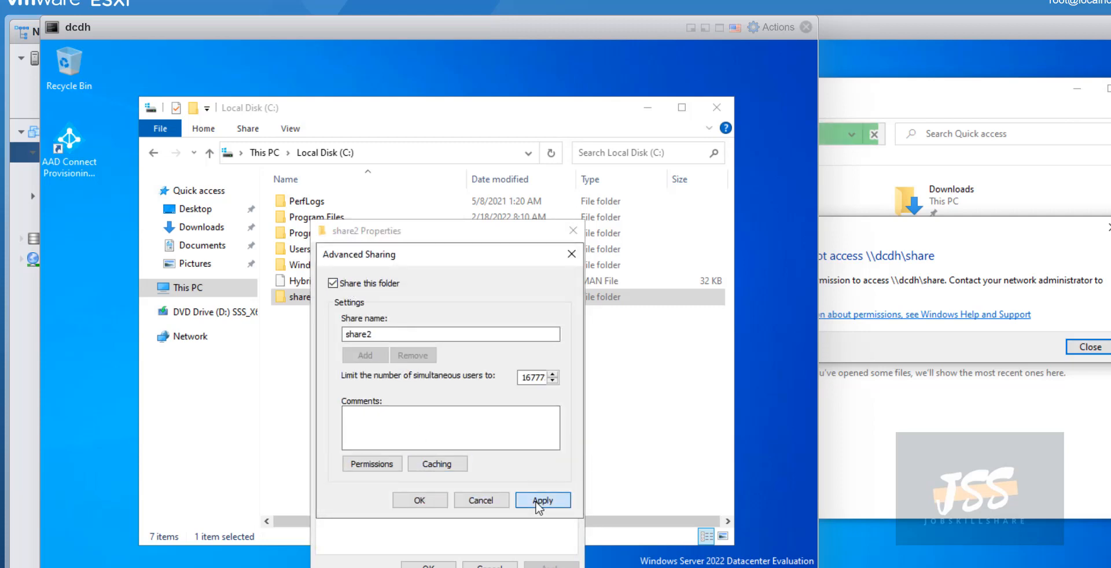
left_click(422, 501)
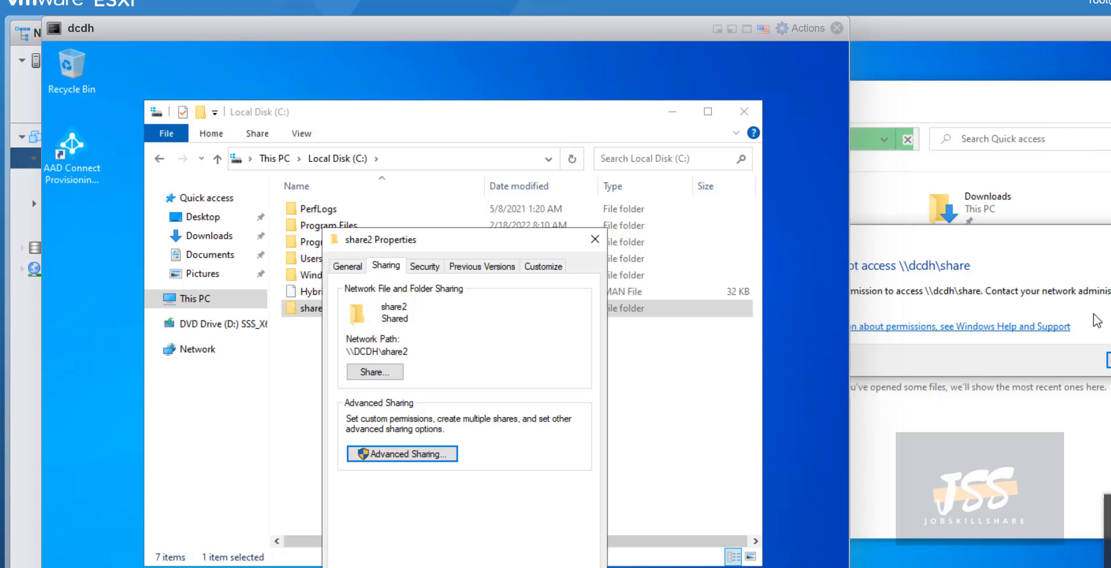
left_click(841, 142)
key("Escape")
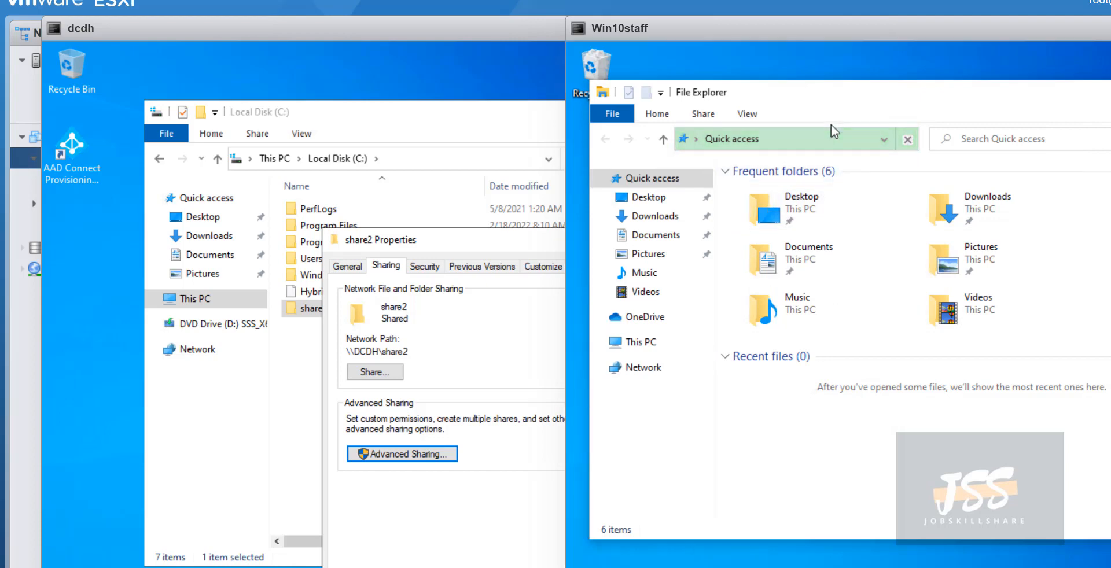
On Win10staff, enter \\dcdh\ in the address bar and open \\dcdh\share2 from the suggestions.
left_click(840, 139)
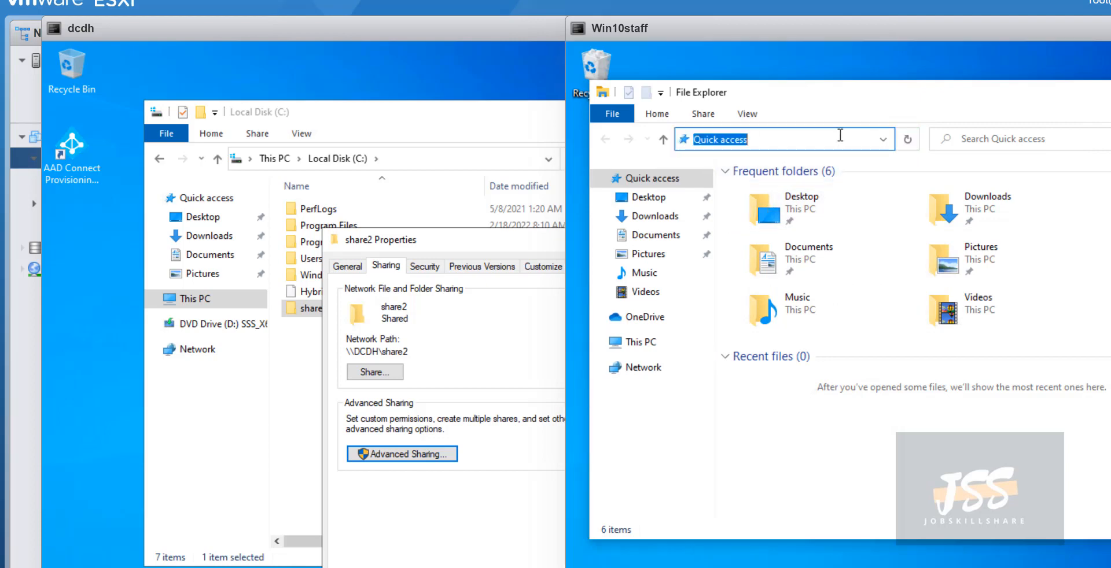
type("\\\\")
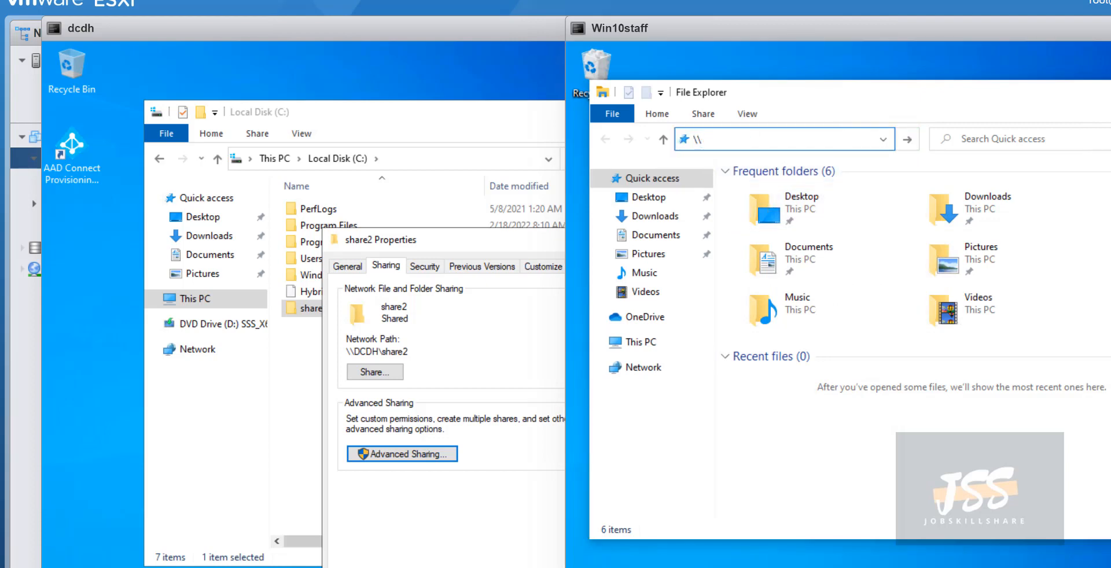
type("dcdh\\")
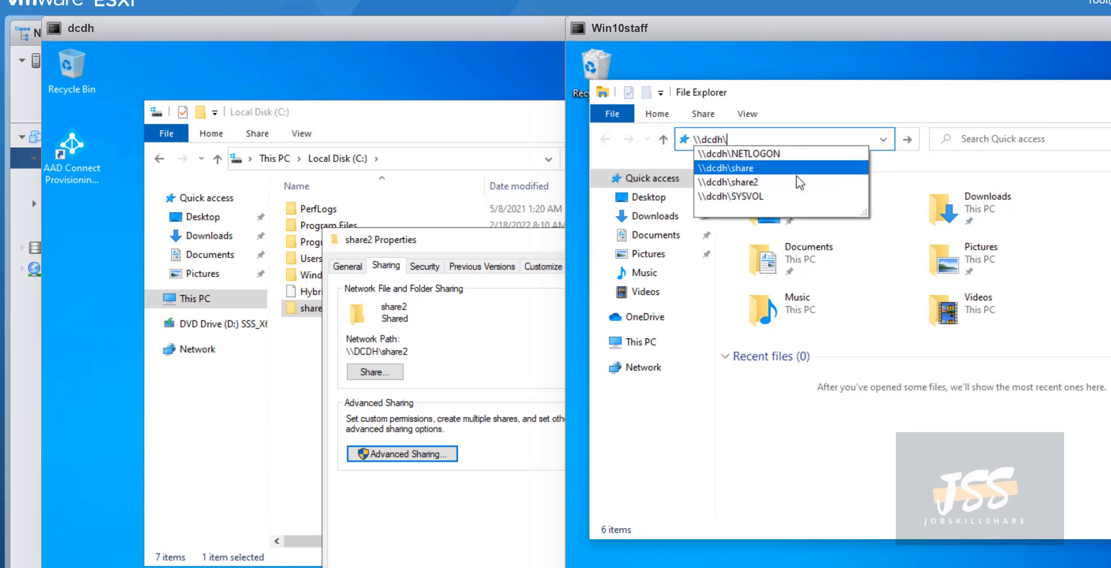
left_click(791, 183)
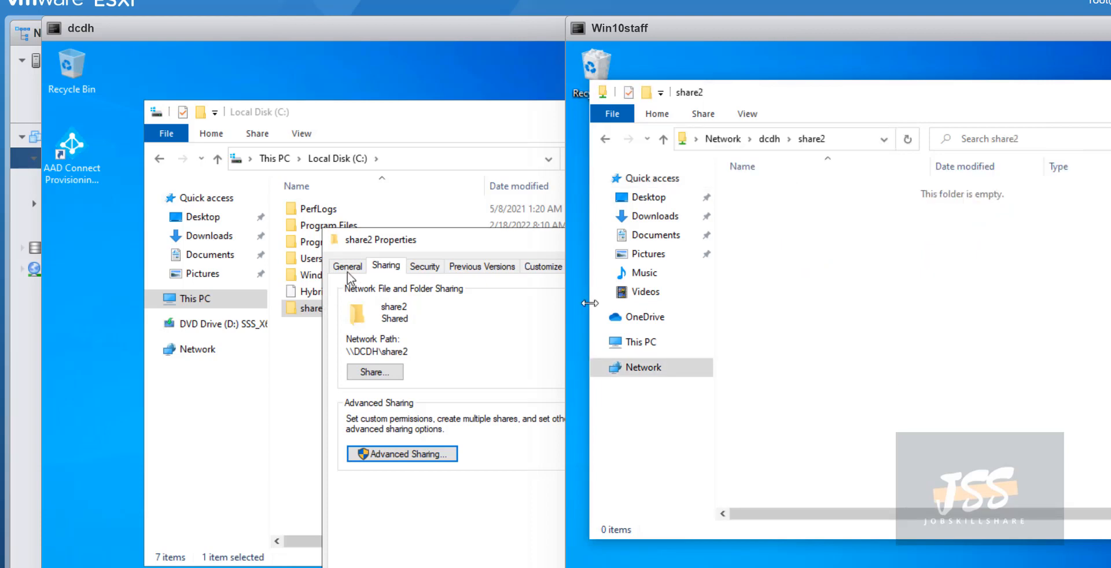
left_click_drag(397, 242, 252, 253)
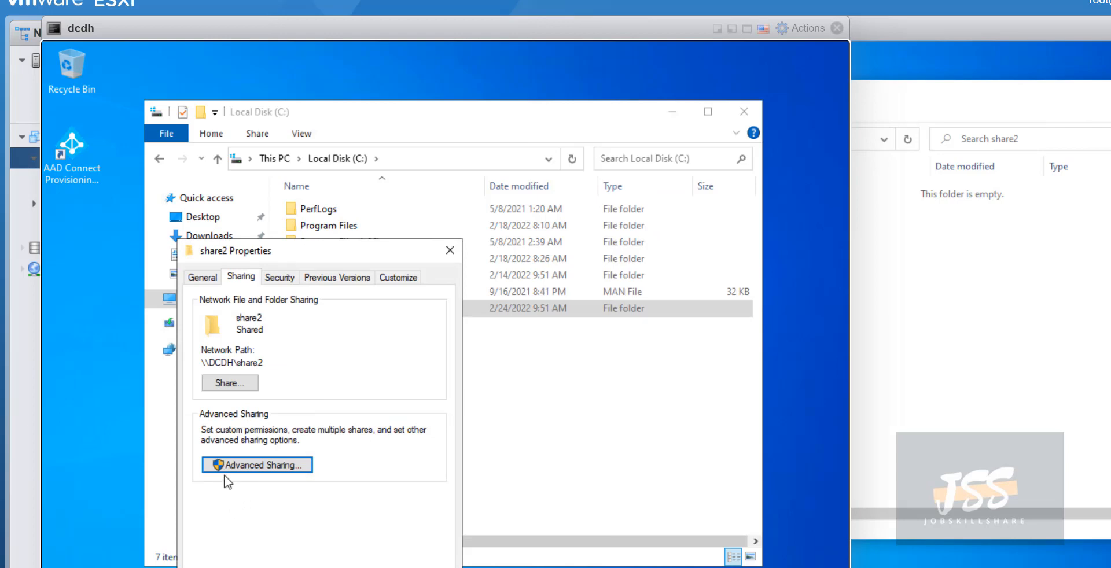
Add the domain user's account to share2's share permissions alongside Everyone.
left_click(240, 470)
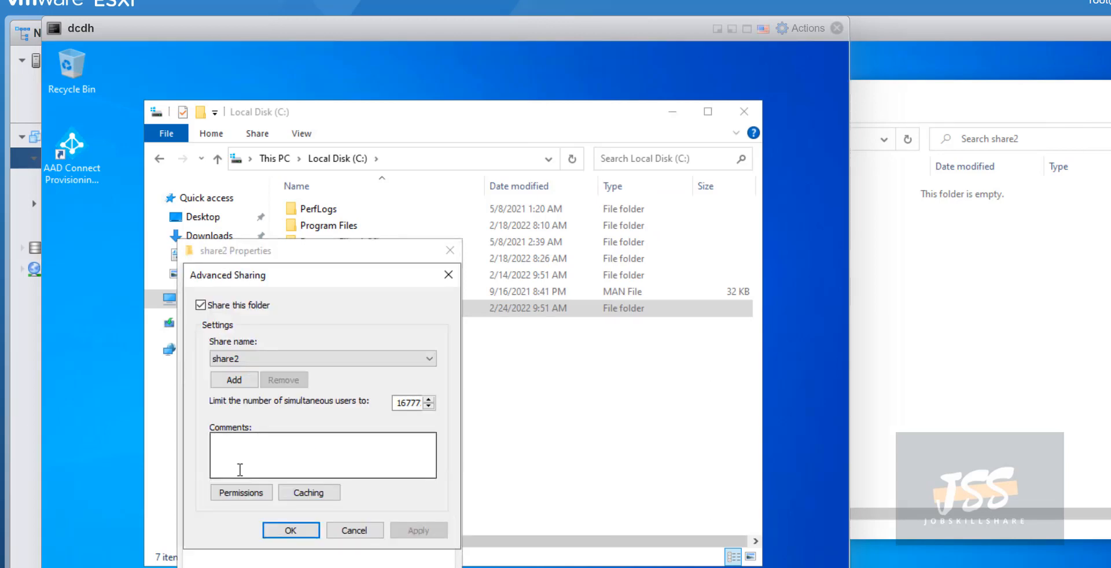
left_click(241, 494)
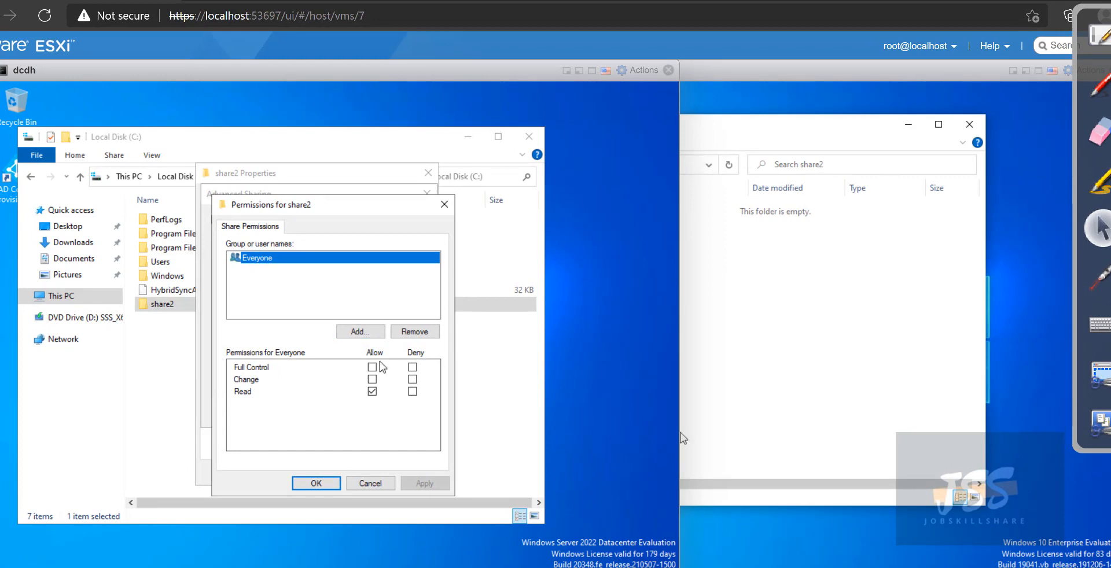
left_click(364, 334)
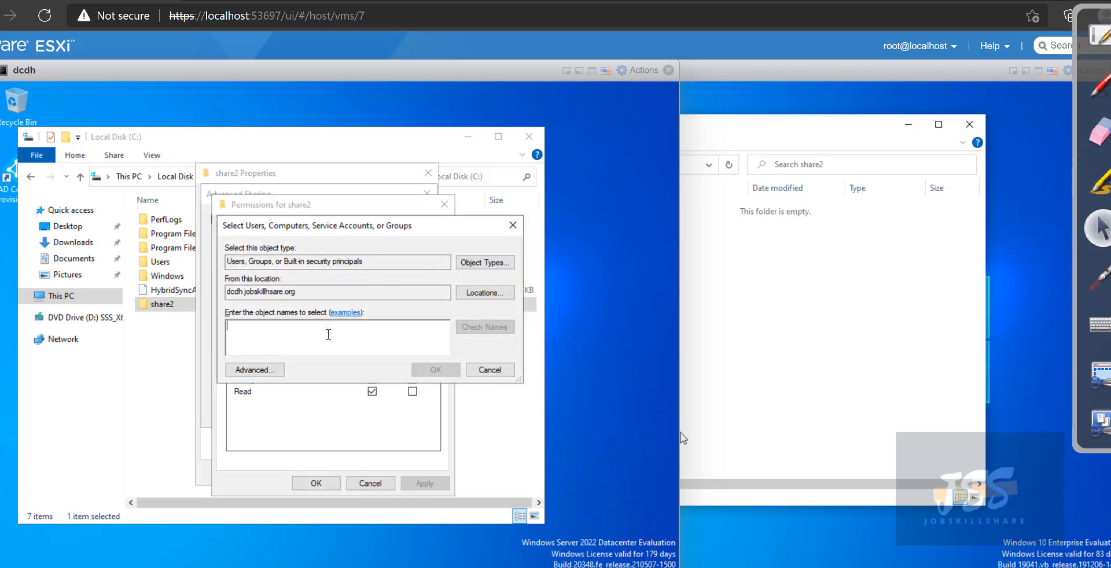
type("mkoko")
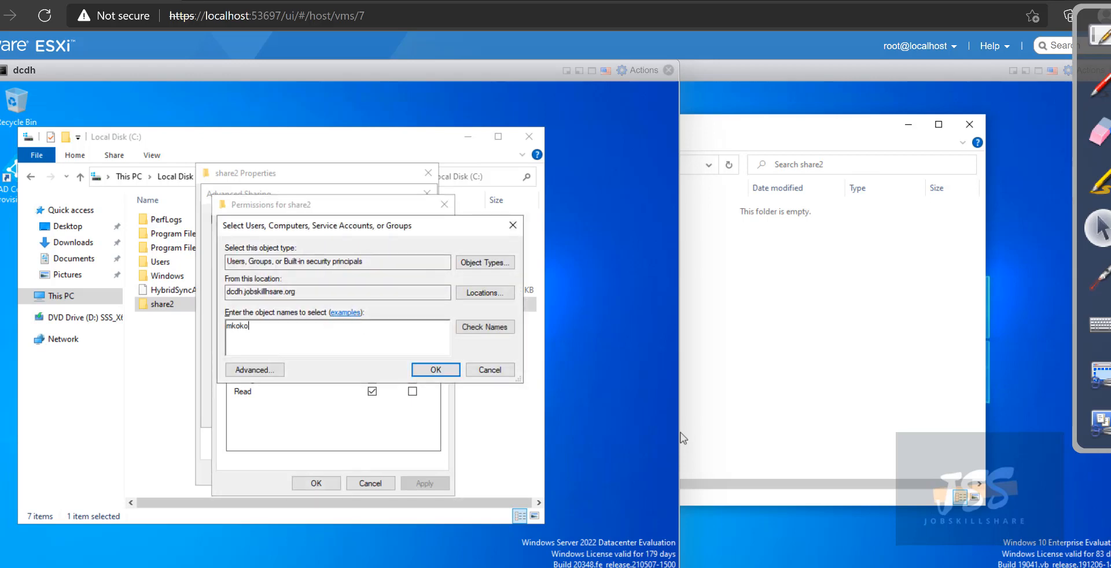
key("Return")
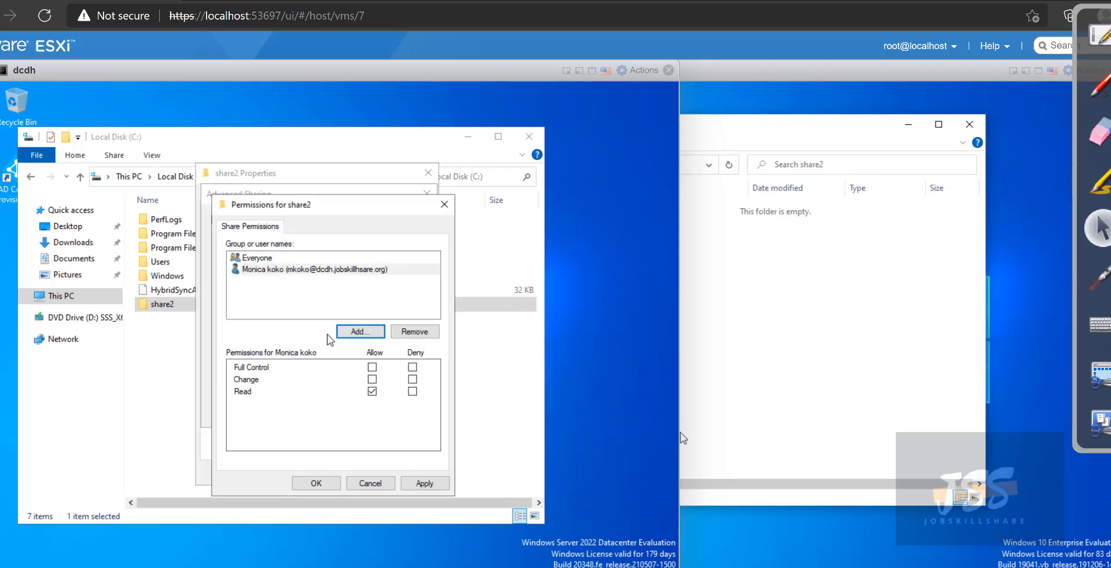
left_click(787, 327)
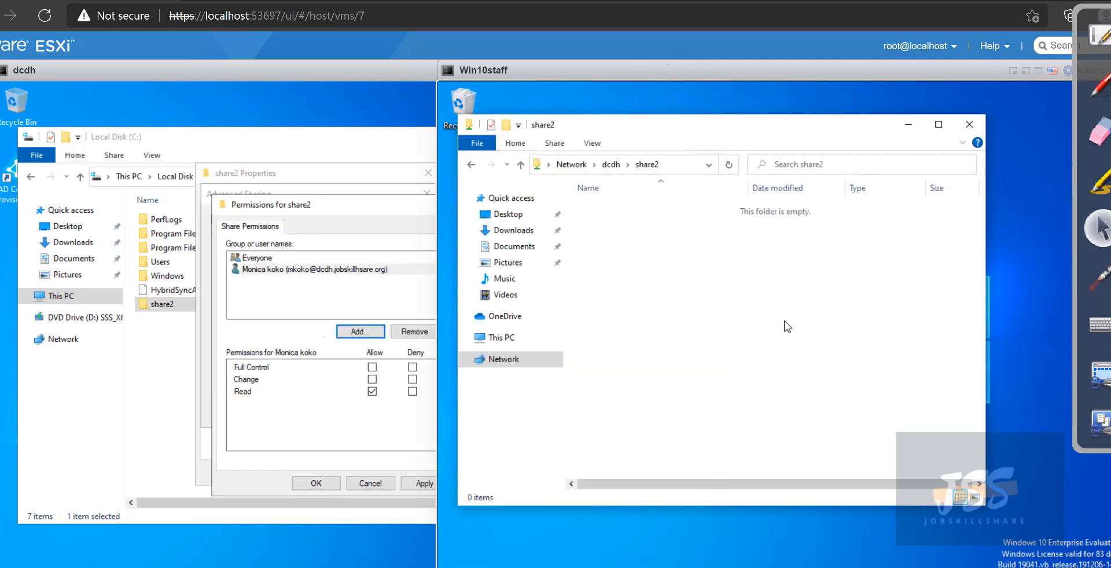
right_click(664, 293)
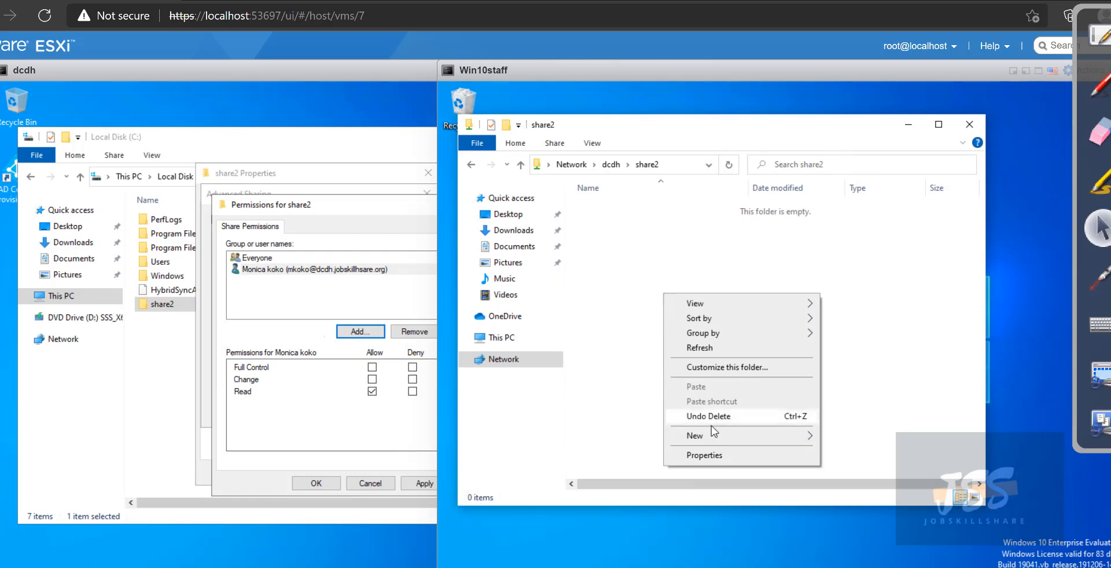
mouse_move(713, 436)
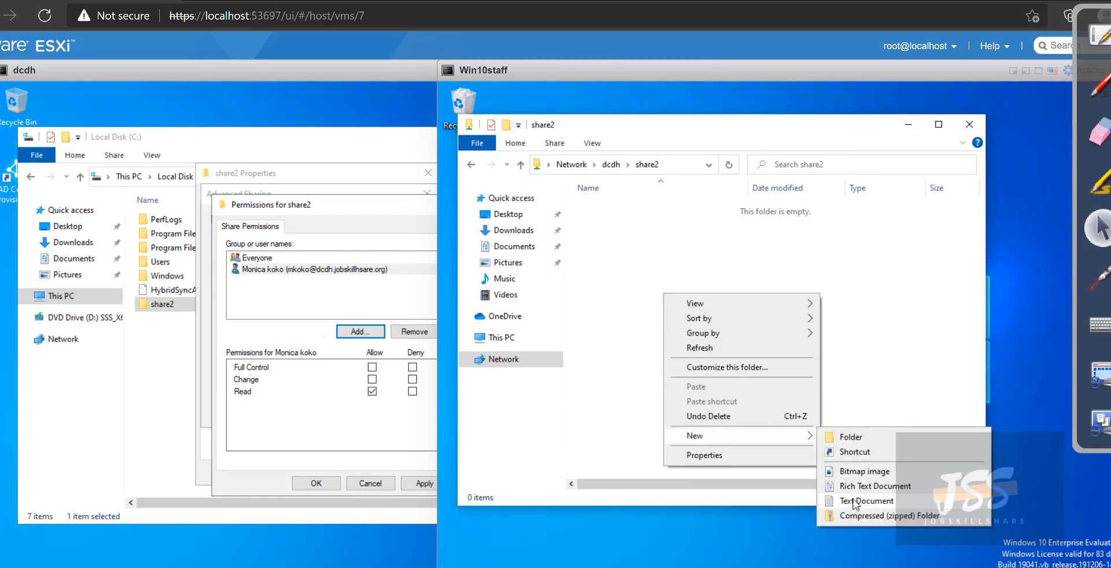
left_click(856, 502)
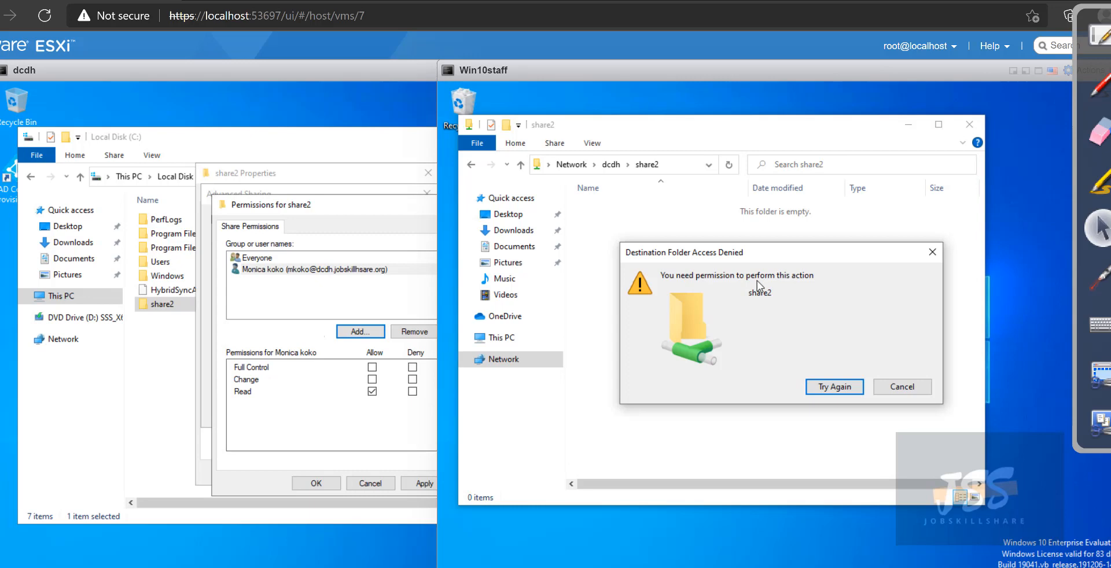
left_click(895, 392)
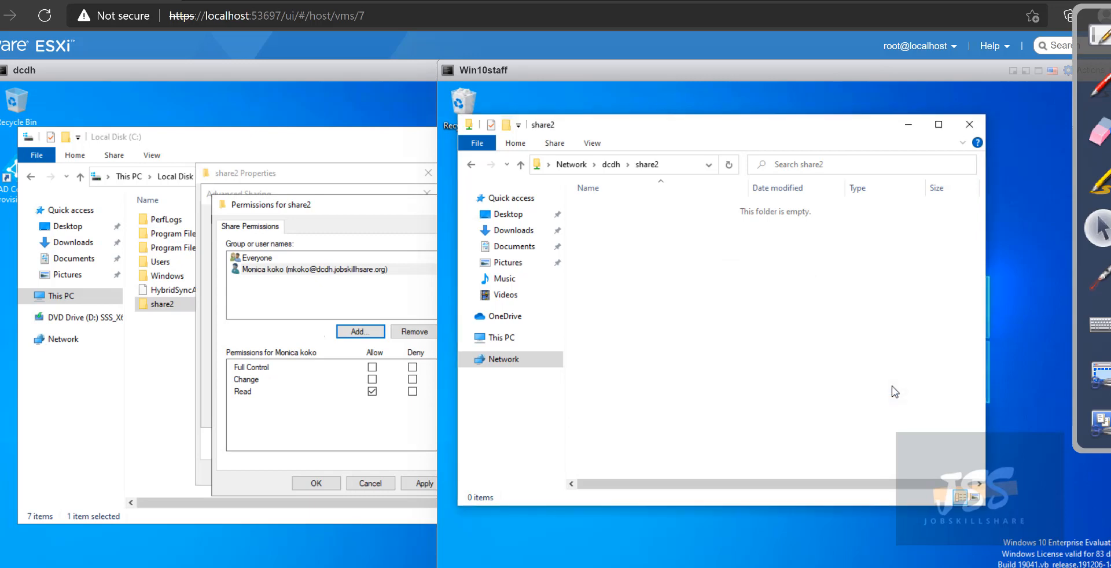
Allow Change for the added user on share2 and apply the share permissions.
left_click(371, 394)
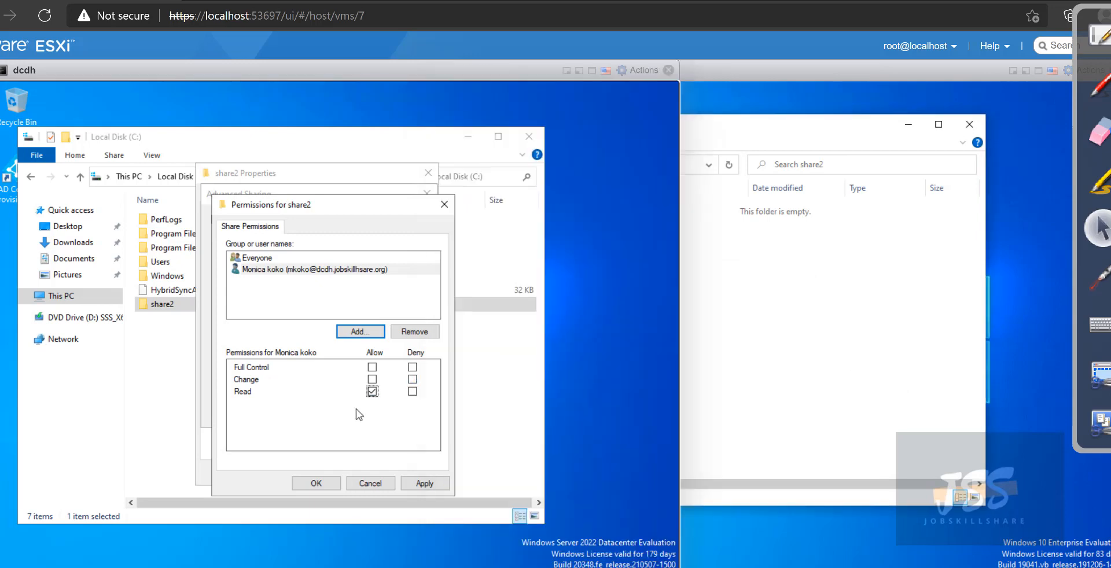
left_click(373, 380)
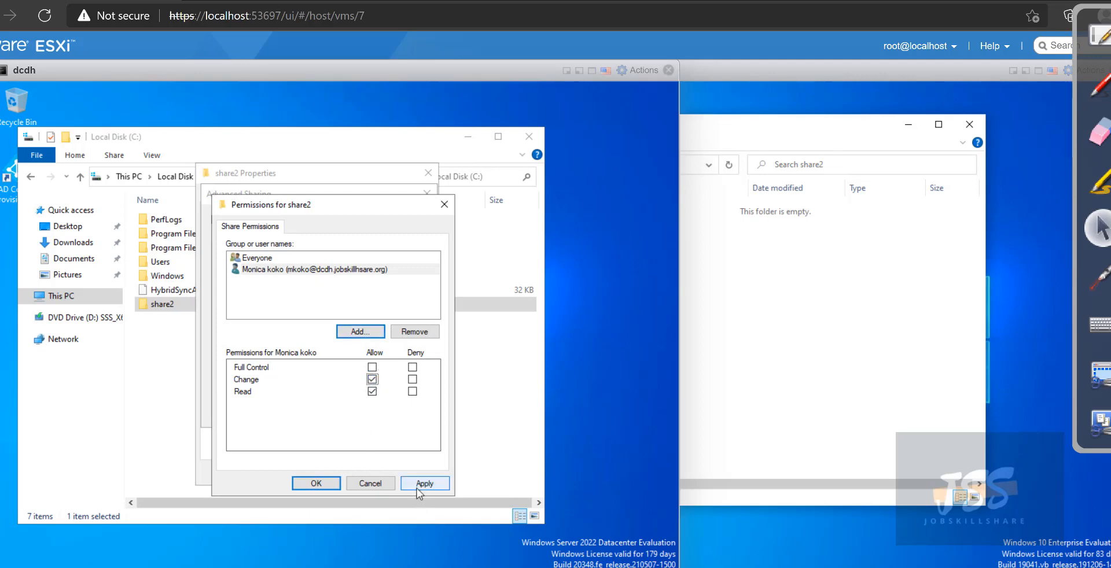
left_click(416, 489)
left_click(335, 486)
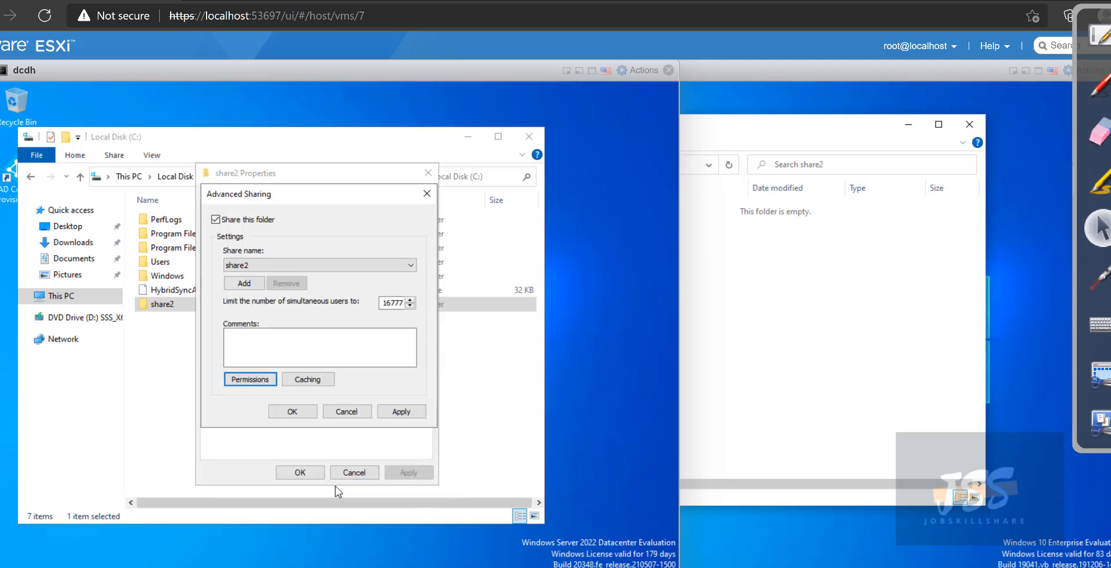
Try creating a new Rich Text Document in share2 from Win10staff and dismiss the access-denied error.
left_click(651, 349)
right_click(708, 288)
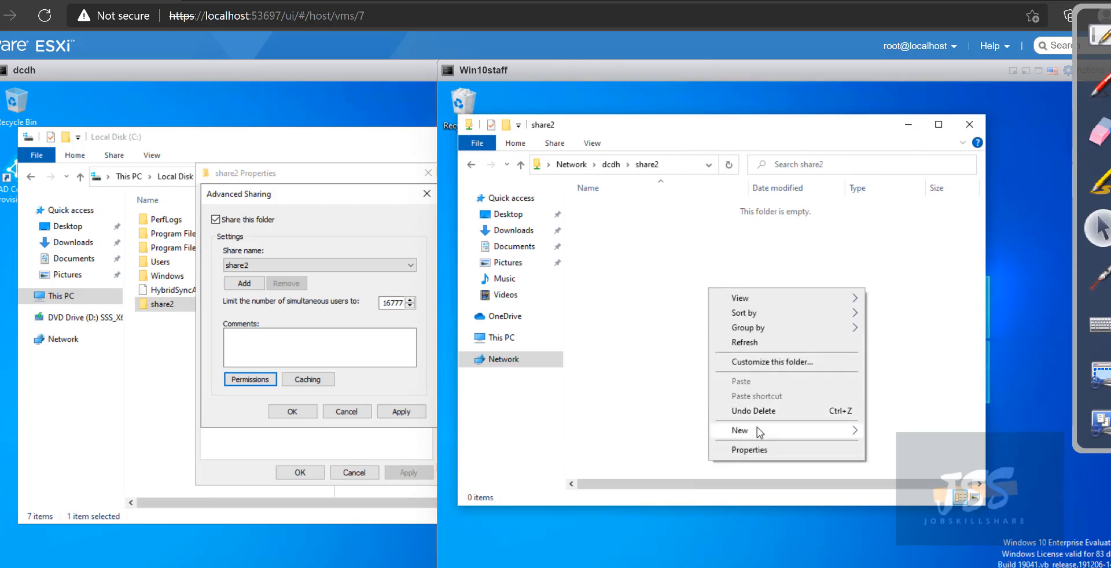
mouse_move(755, 431)
left_click(905, 482)
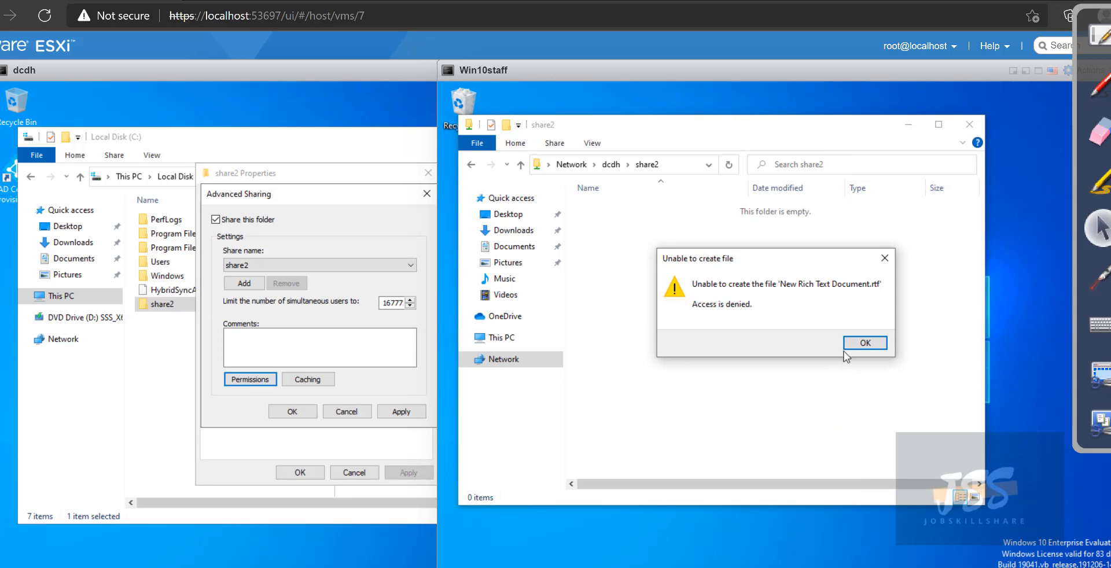
left_click(865, 344)
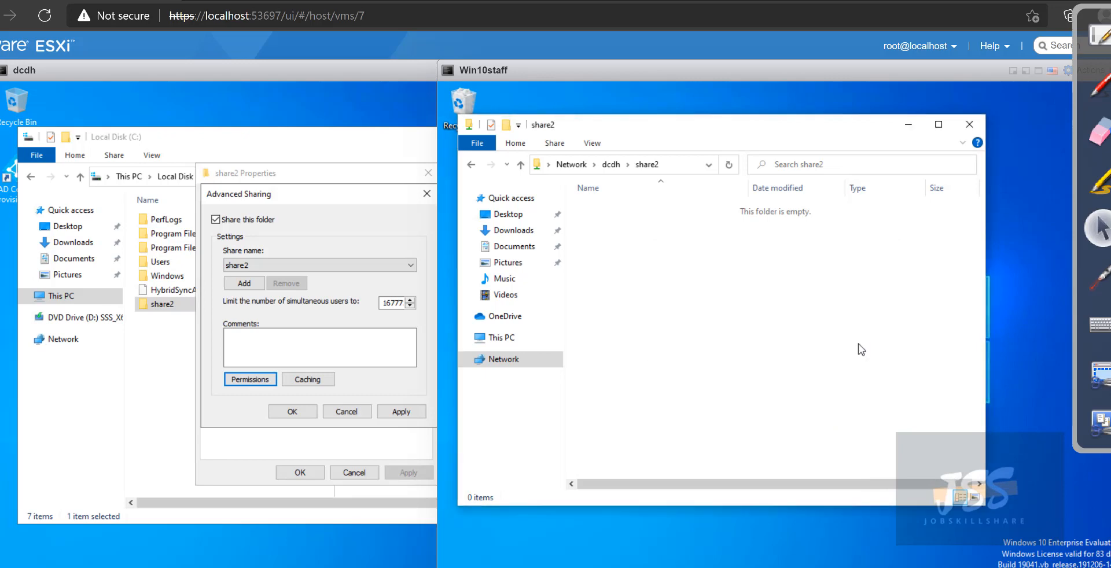
Close dcdh's Advanced Sharing and share2 Properties dialogs with OK.
left_click(388, 413)
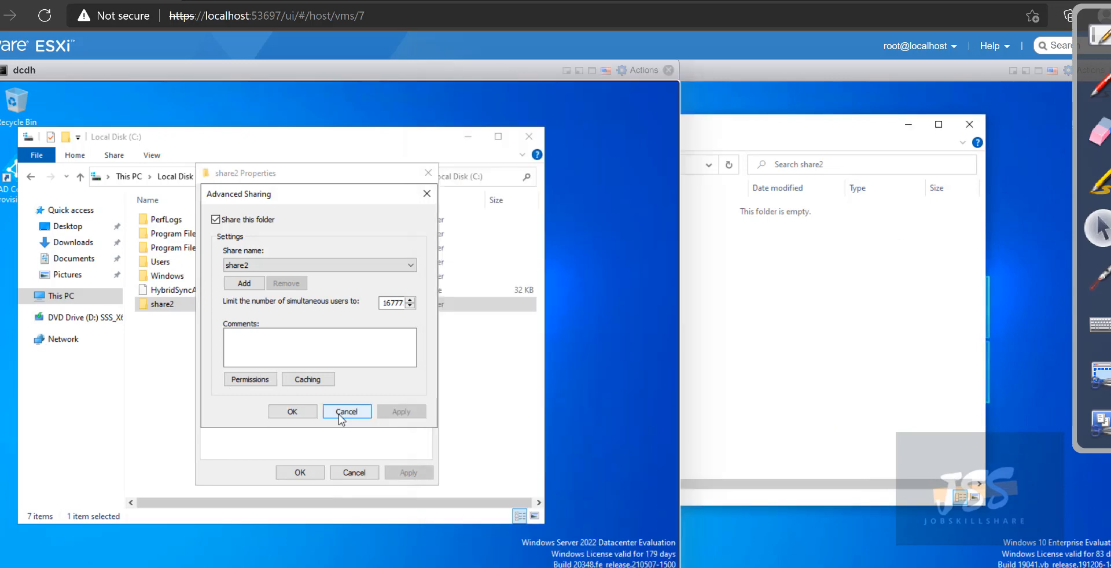
left_click(313, 413)
left_click(299, 472)
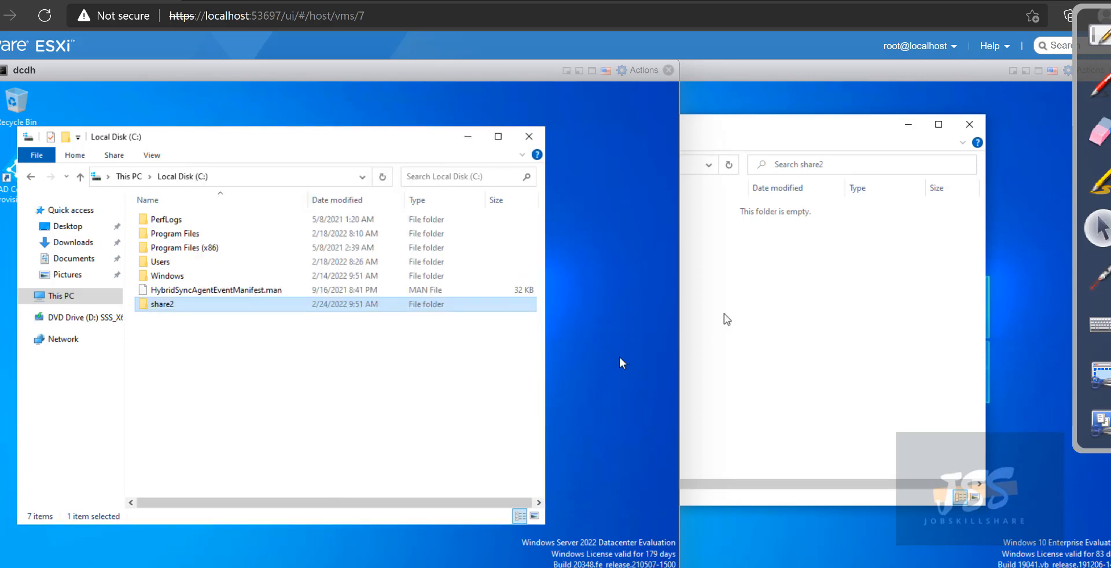
On Win10staff, create a New Rich Text Document in share2, keeping the default name.
left_click(702, 310)
right_click(666, 305)
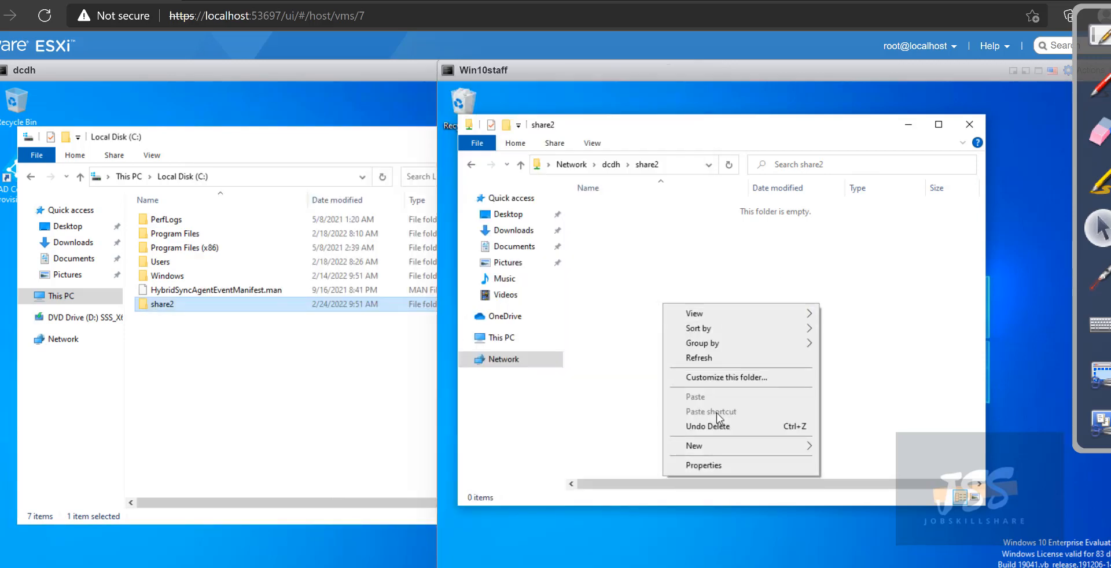
mouse_move(737, 451)
left_click(858, 497)
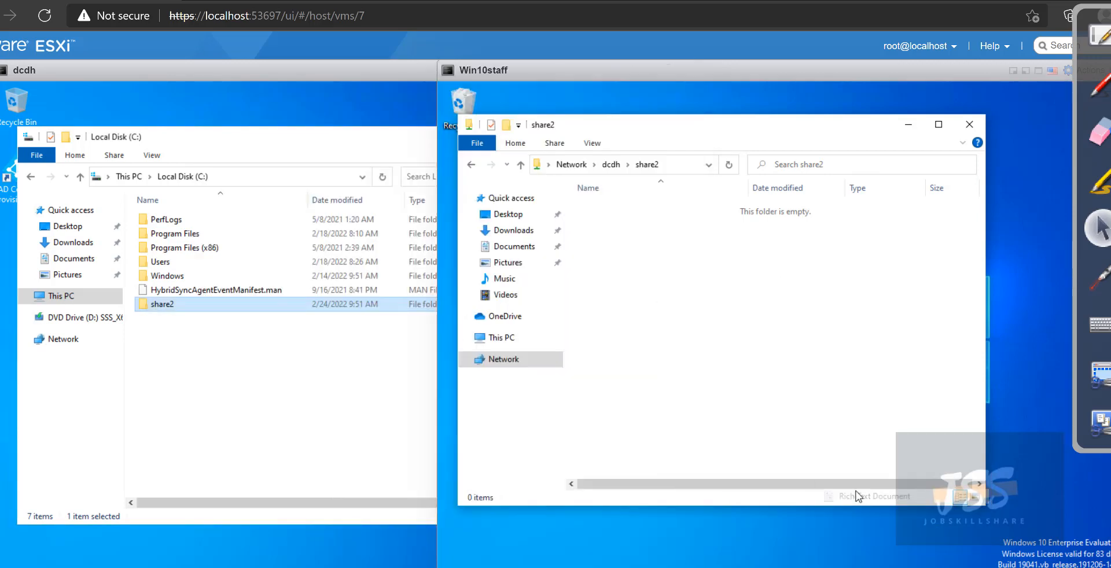
left_click(757, 398)
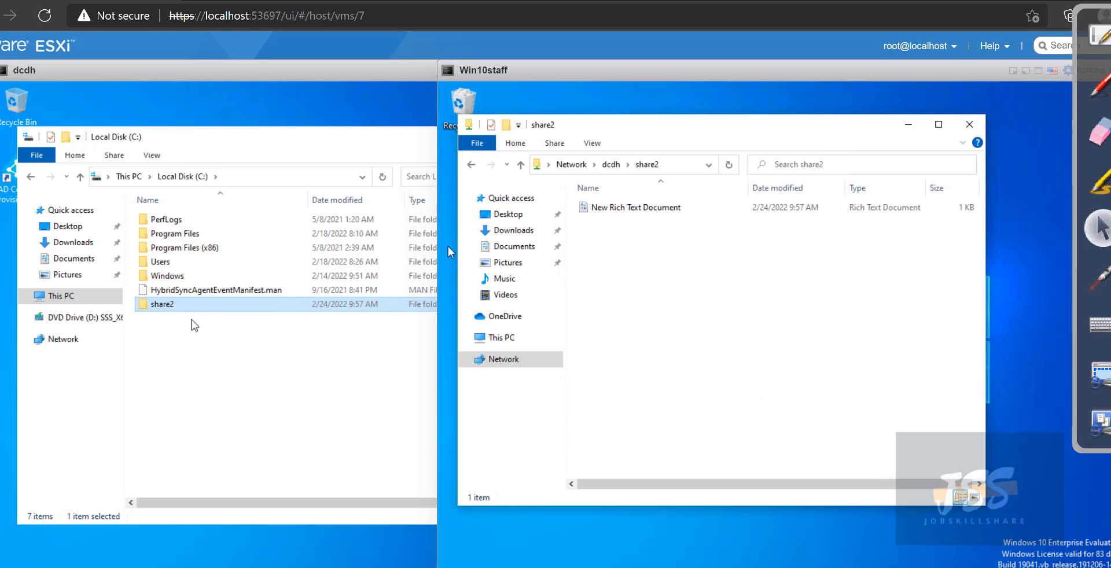
Return to the dcdh console and select the share2 folder.
right_click(152, 350)
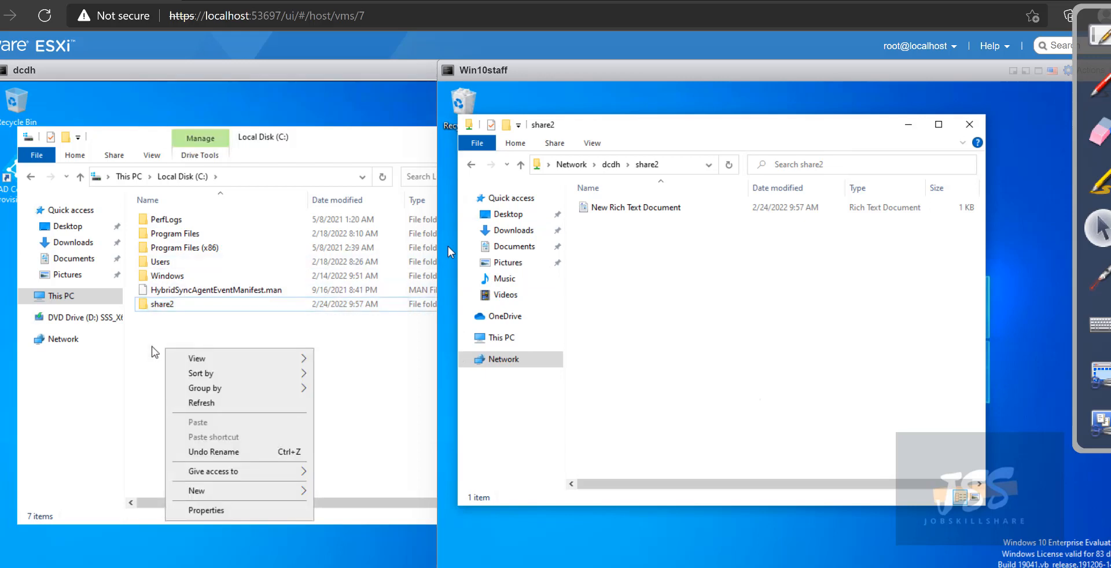
left_click(154, 343)
left_click(170, 311)
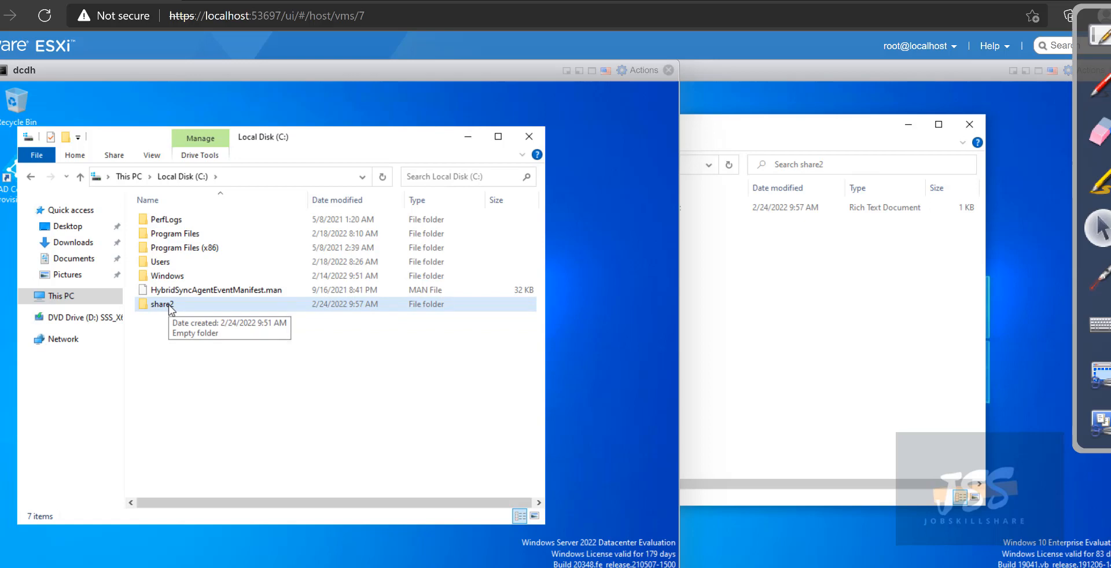
Open share2's share permissions via Properties > Sharing > Advanced Sharing.
right_click(170, 309)
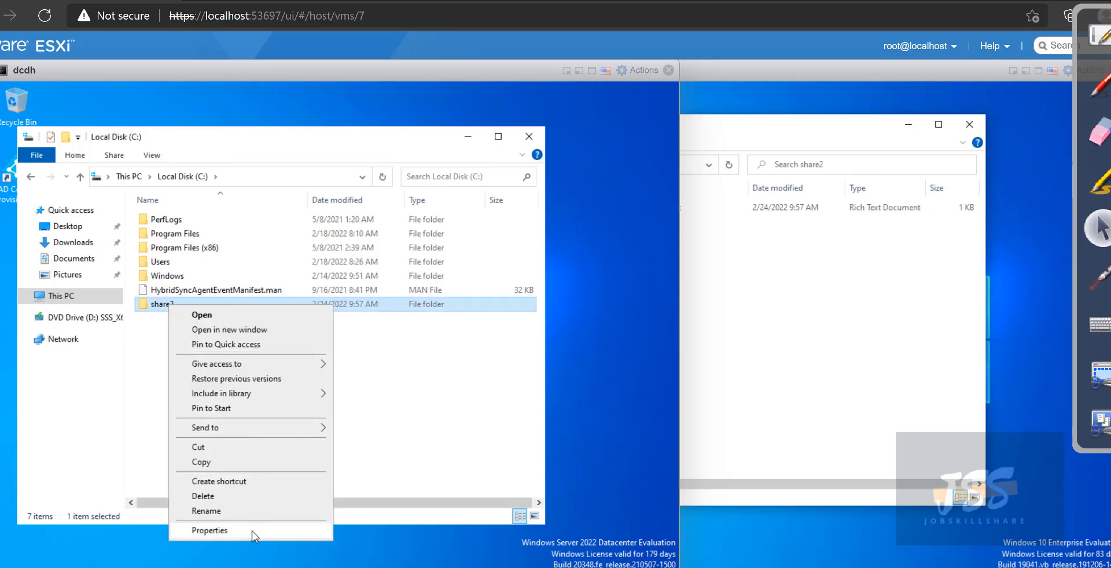
left_click(252, 532)
left_click(233, 277)
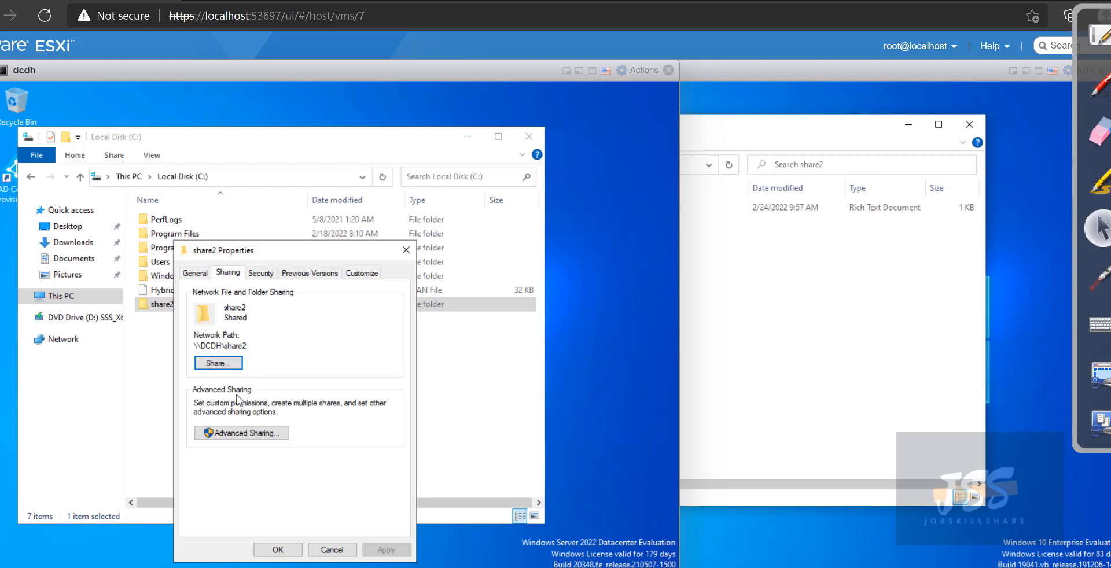
left_click(253, 435)
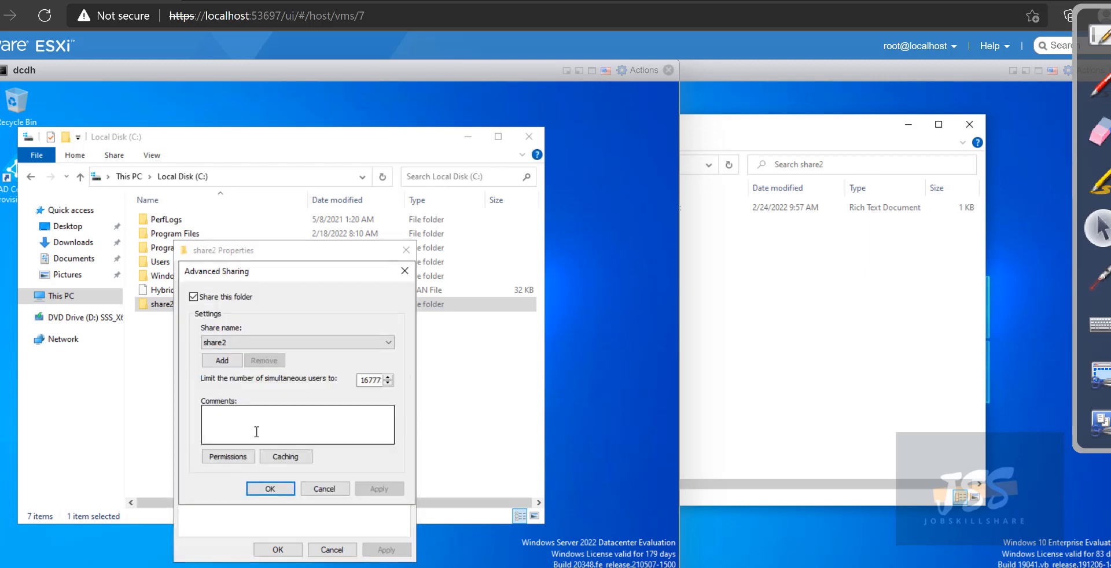
left_click(231, 457)
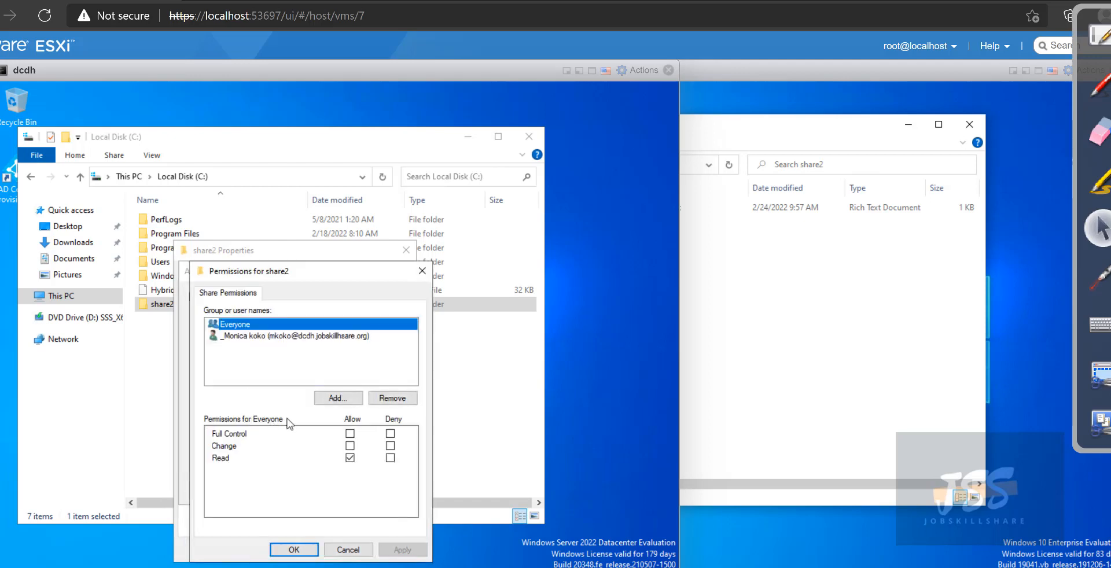
Add the sales group to share2's share permissions.
left_click(335, 399)
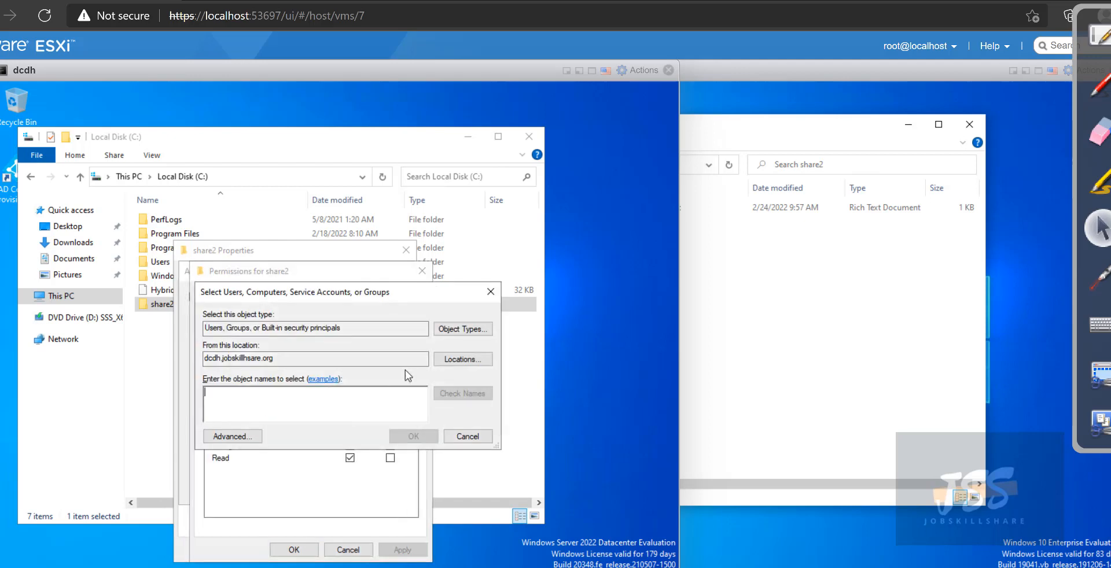
type("sale")
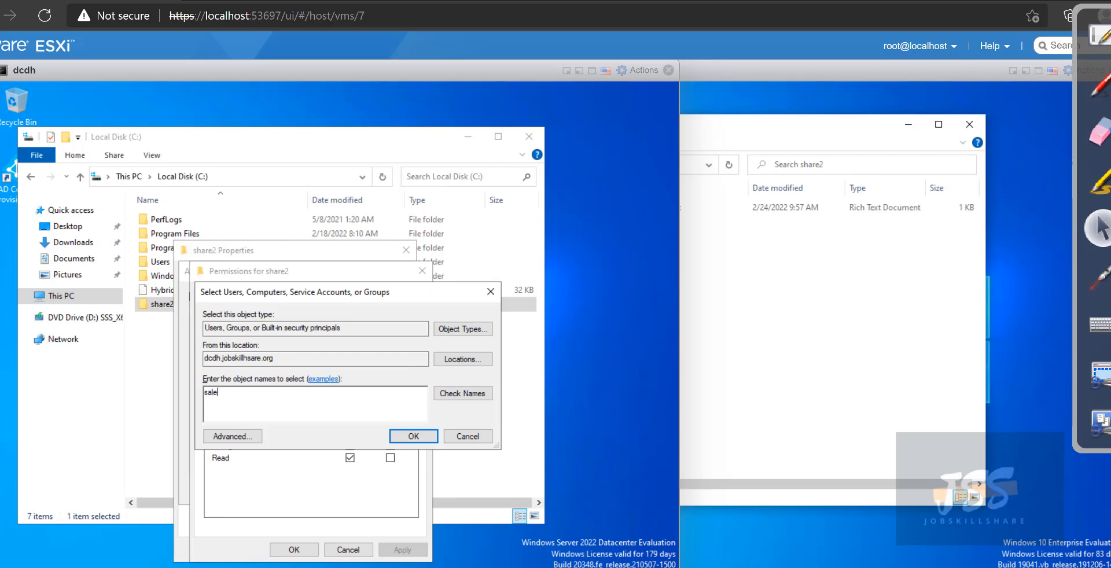
type("s")
key("BackSpace")
key("BackSpace")
key("BackSpace")
key("BackSpace")
key("BackSpace")
type("sales")
key("Return")
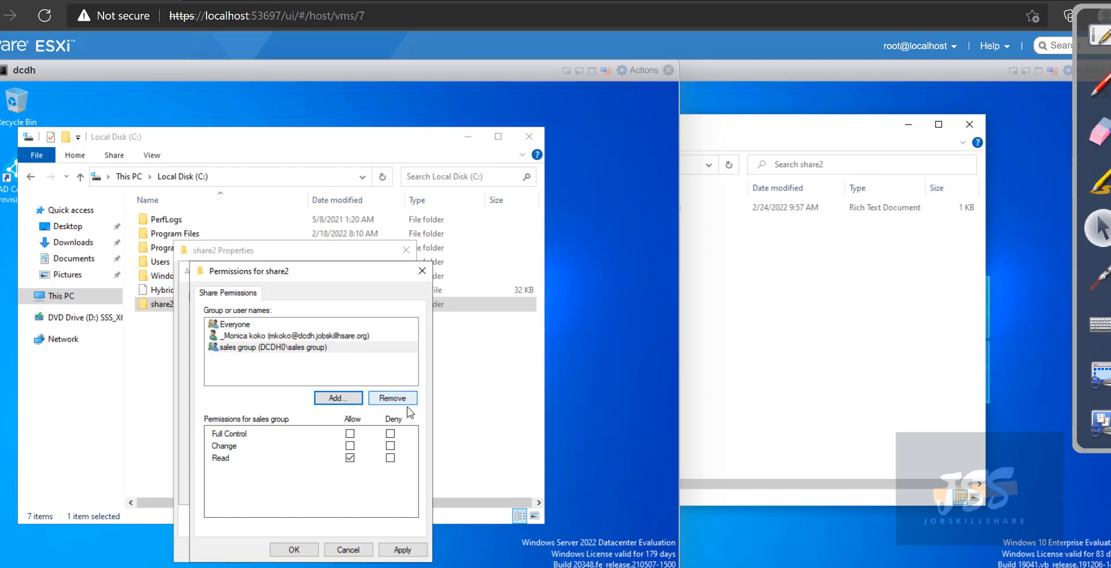
Close the permissions and Advanced Sharing dialogs and switch to the LabSim course outline.
left_click(418, 270)
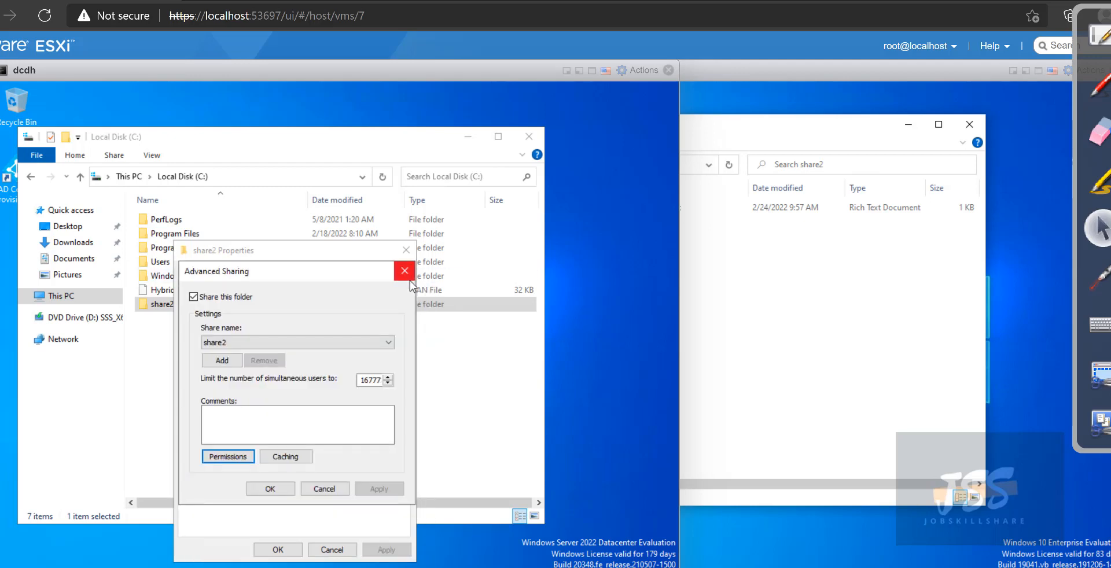
left_click(409, 280)
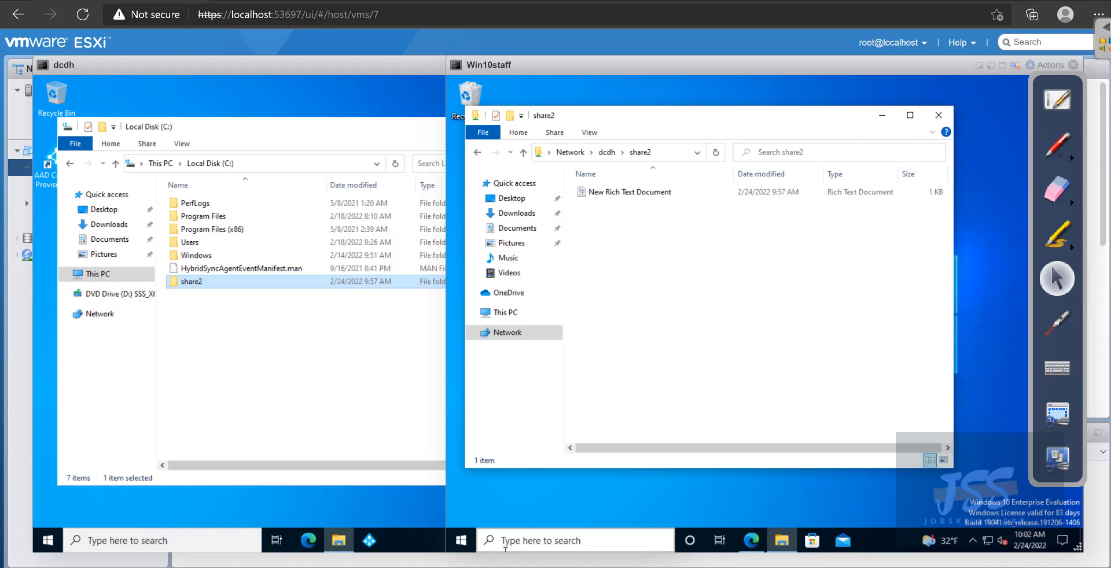
key("alt+Tab")
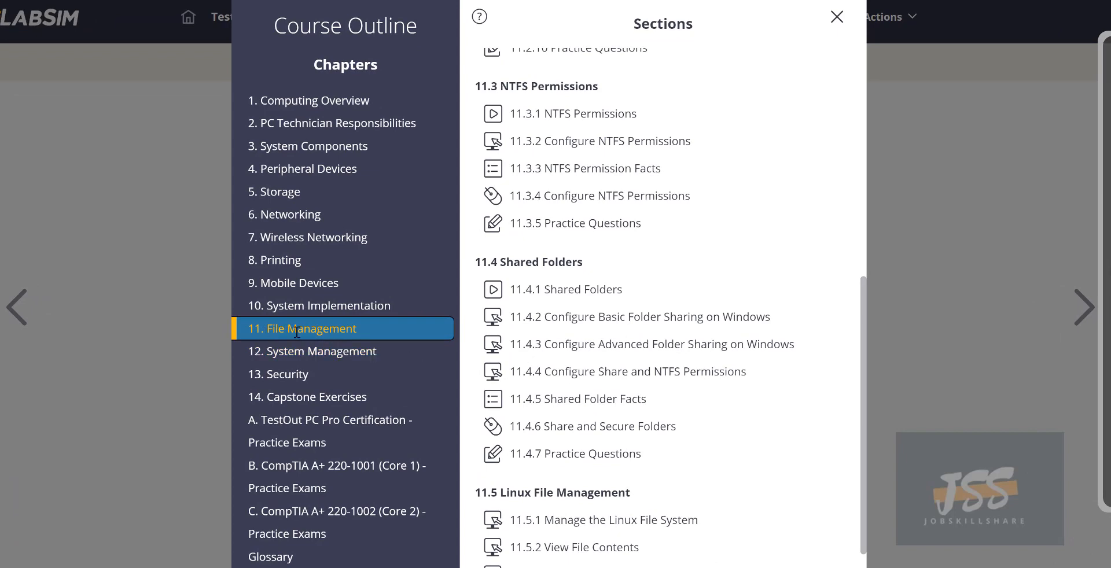
Open the 11.3.3 NTFS Permission Facts page from the course outline and read through it.
scroll(569, 353, "up", 7)
scroll(569, 355, "up", 1)
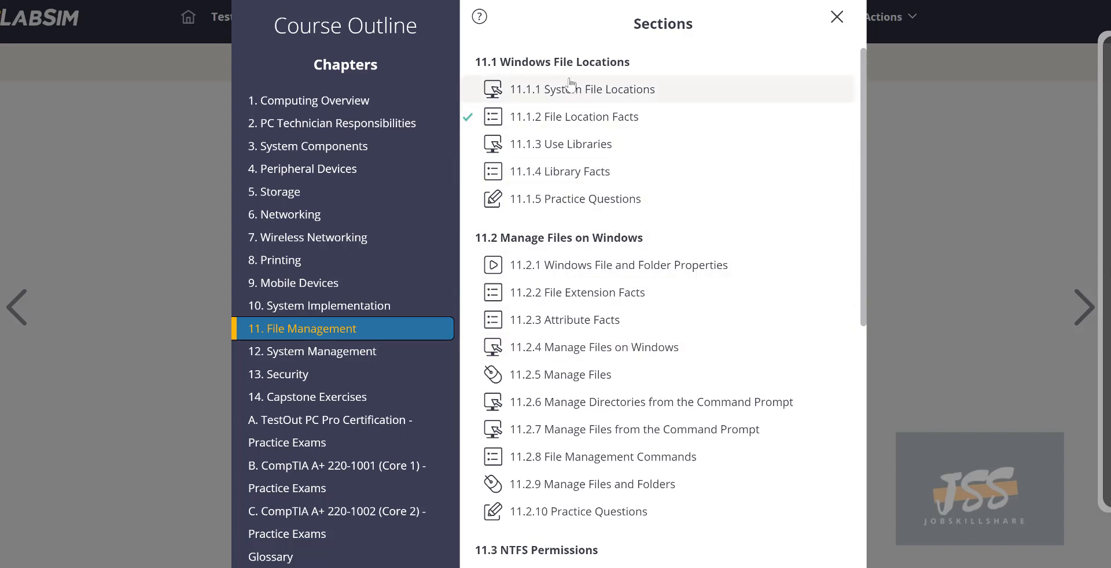
scroll(594, 297, "down", 2)
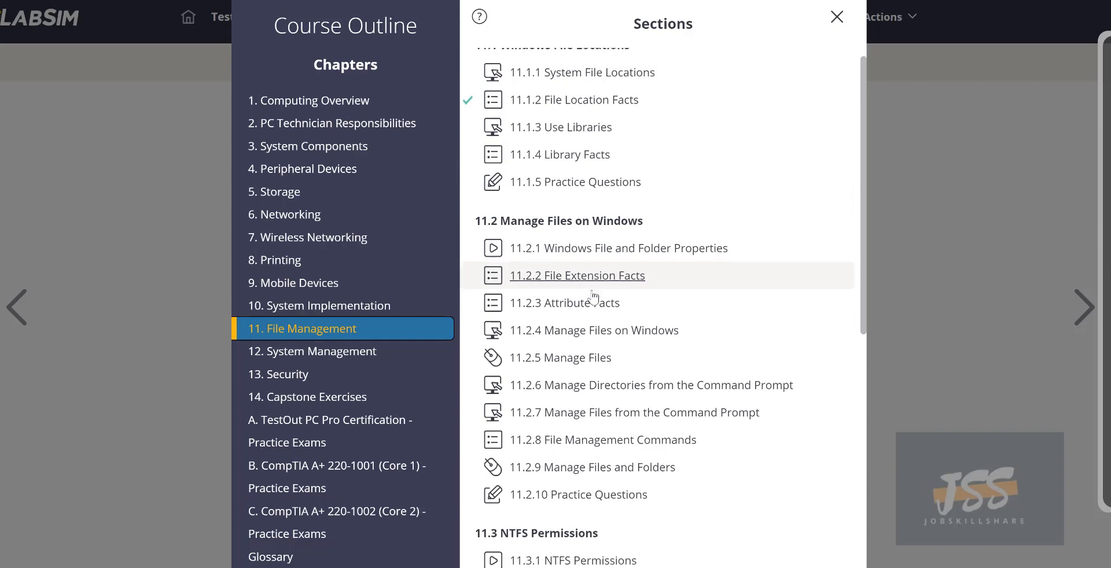
scroll(653, 447, "down", 2)
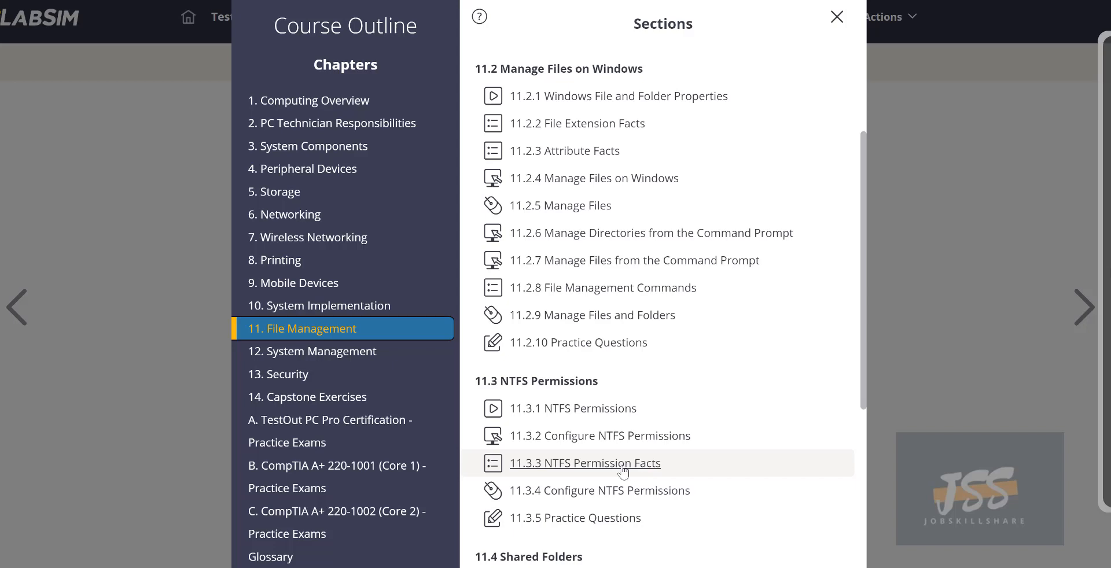
left_click(623, 473)
scroll(498, 440, "down", 2)
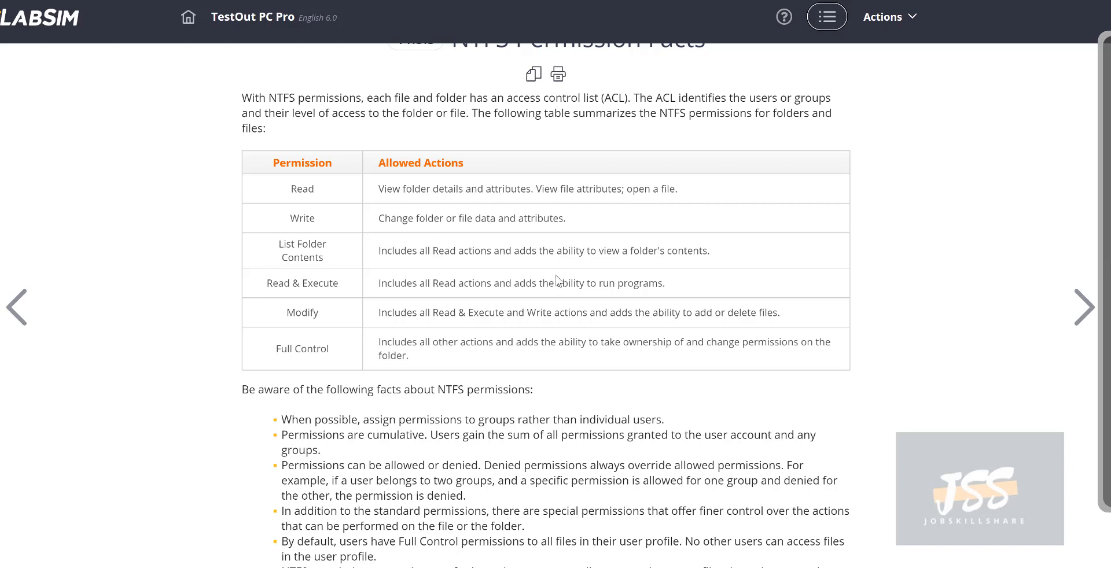
scroll(618, 299, "down", 7)
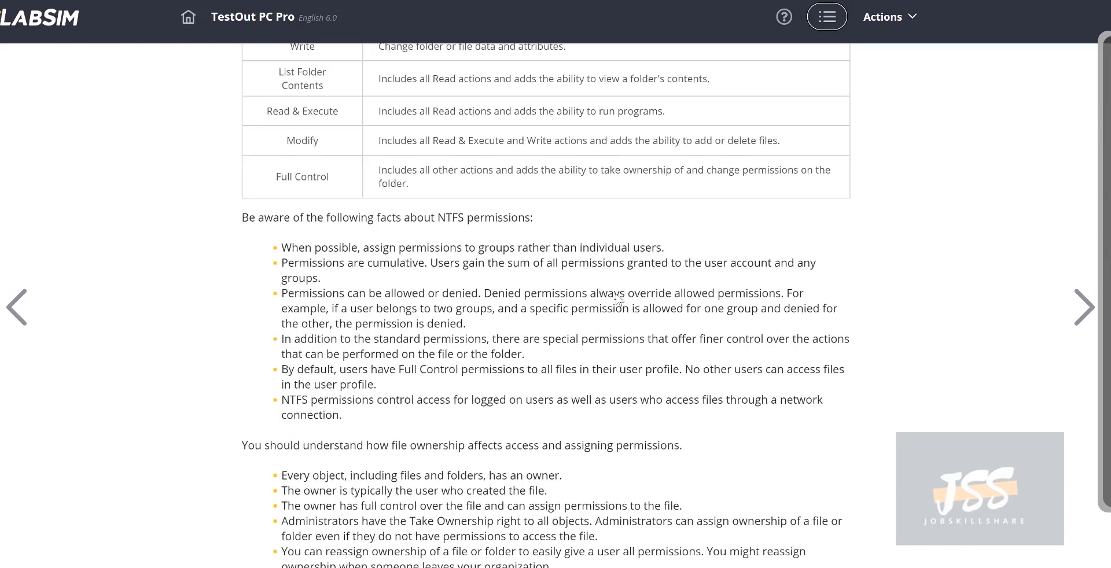
scroll(618, 299, "up", 9)
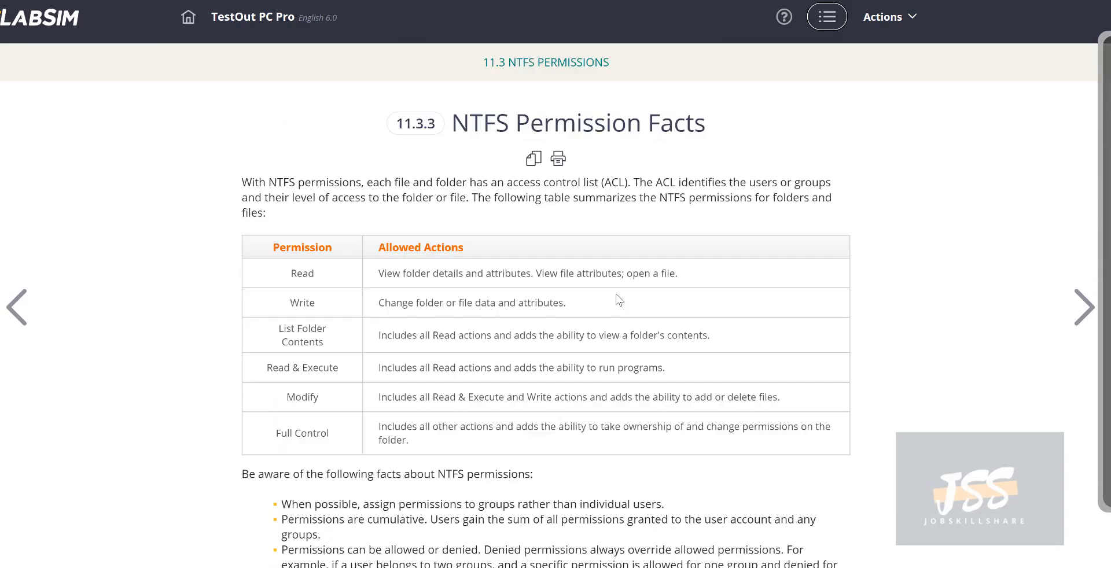
Go back to the course outline and open the 11.2.5 Manage Files lab.
left_click(825, 19)
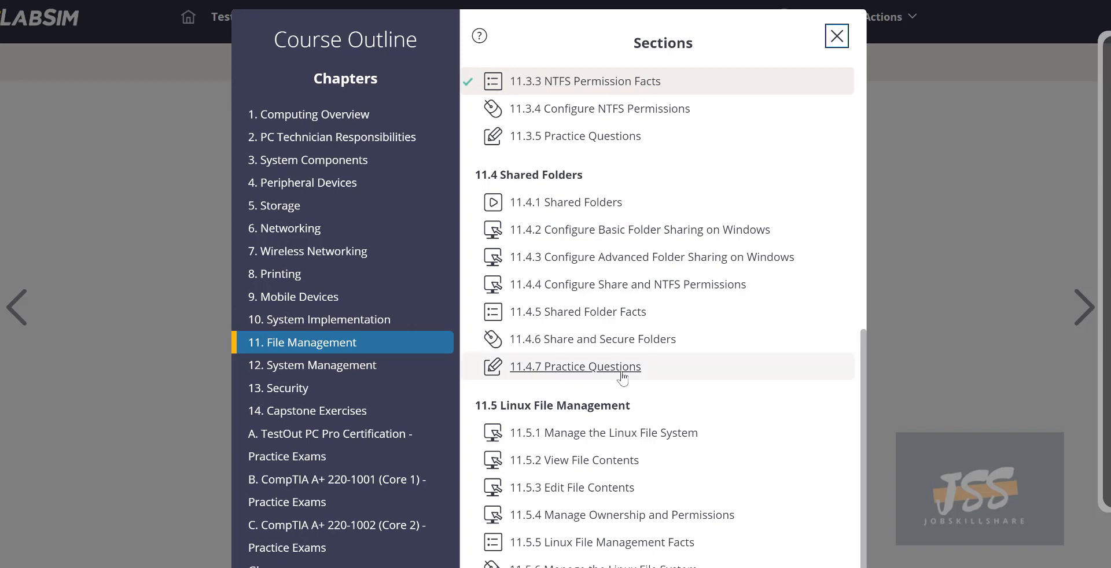
scroll(622, 377, "up", 7)
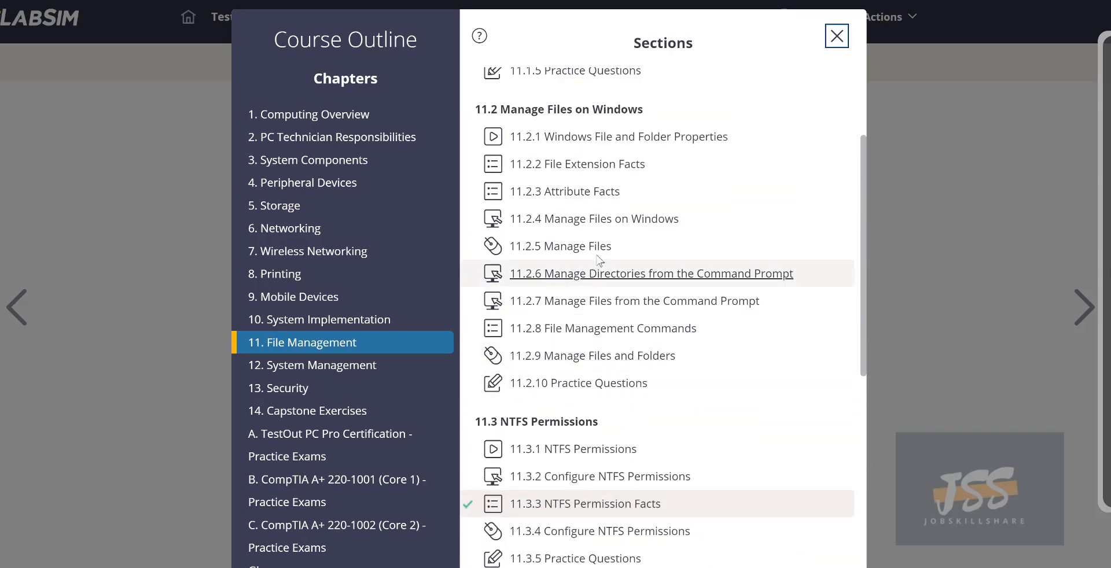
left_click(577, 250)
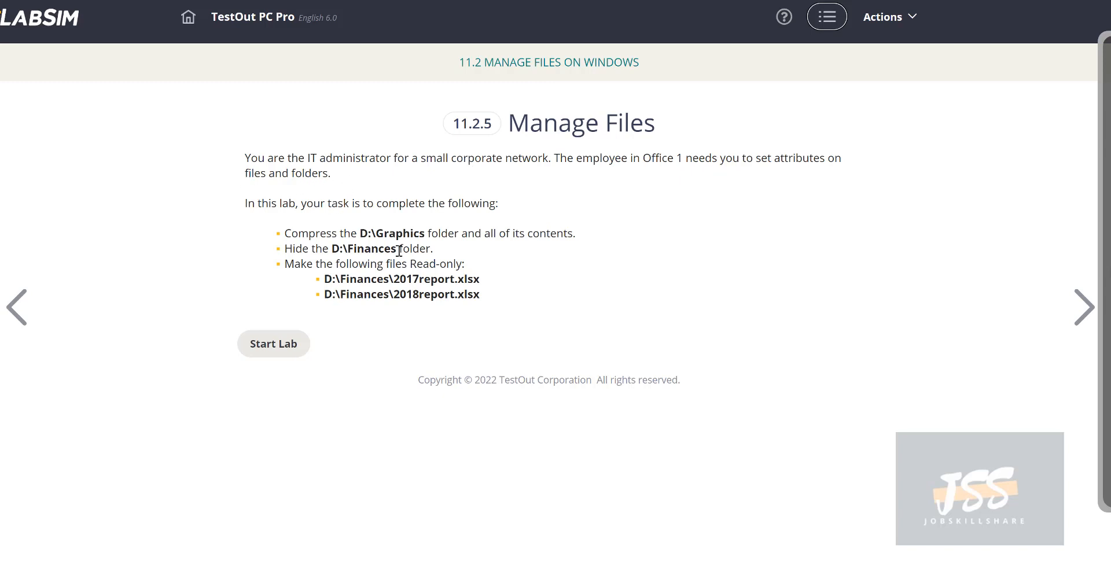
Select the Manage Files task description, then start the lab.
left_click_drag(505, 299, 219, 158)
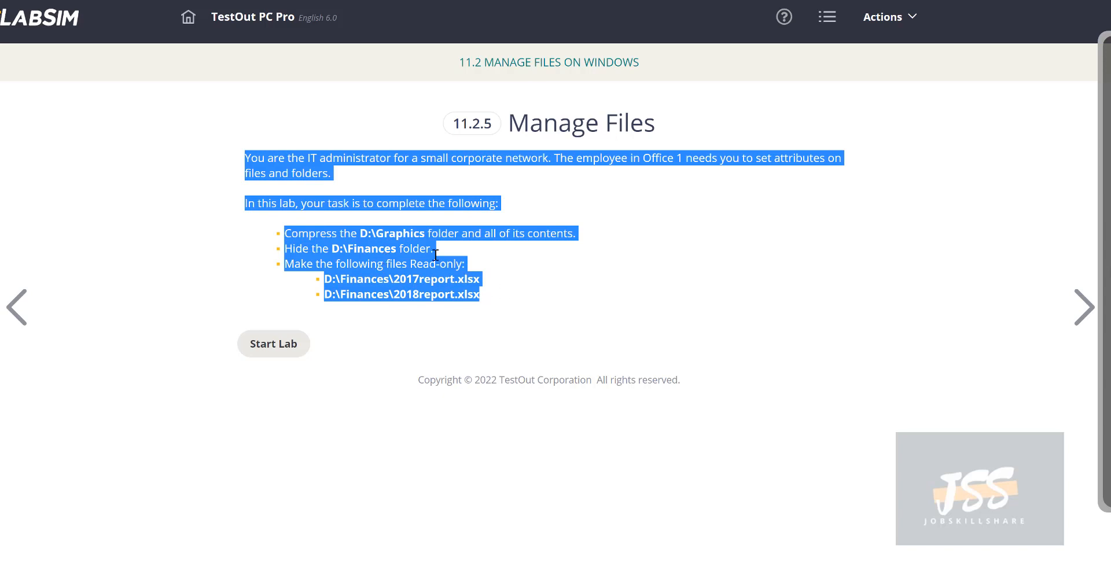
left_click_drag(450, 189, 230, 152)
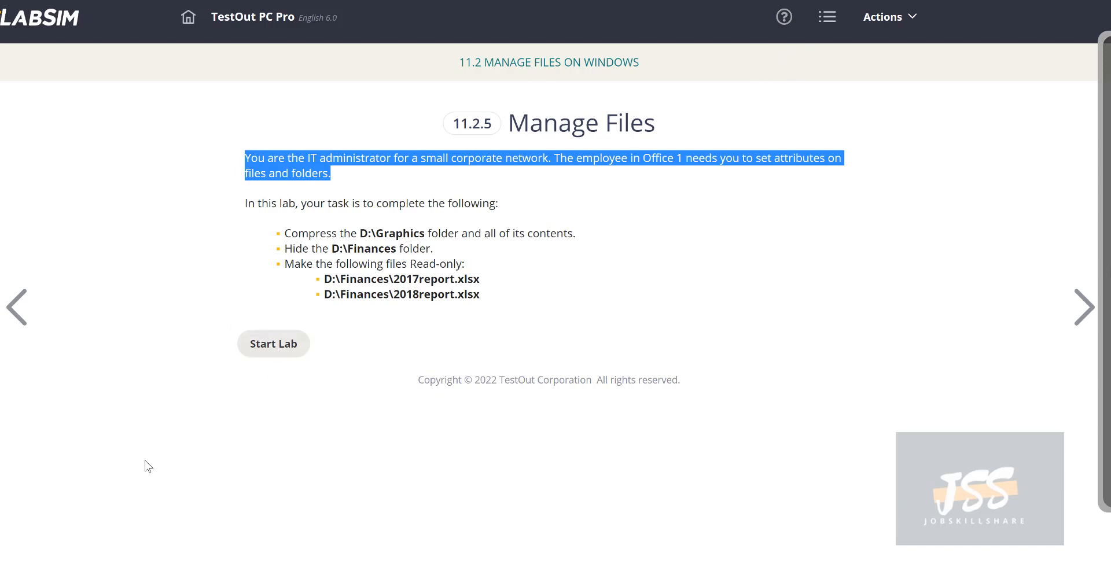
left_click(264, 348)
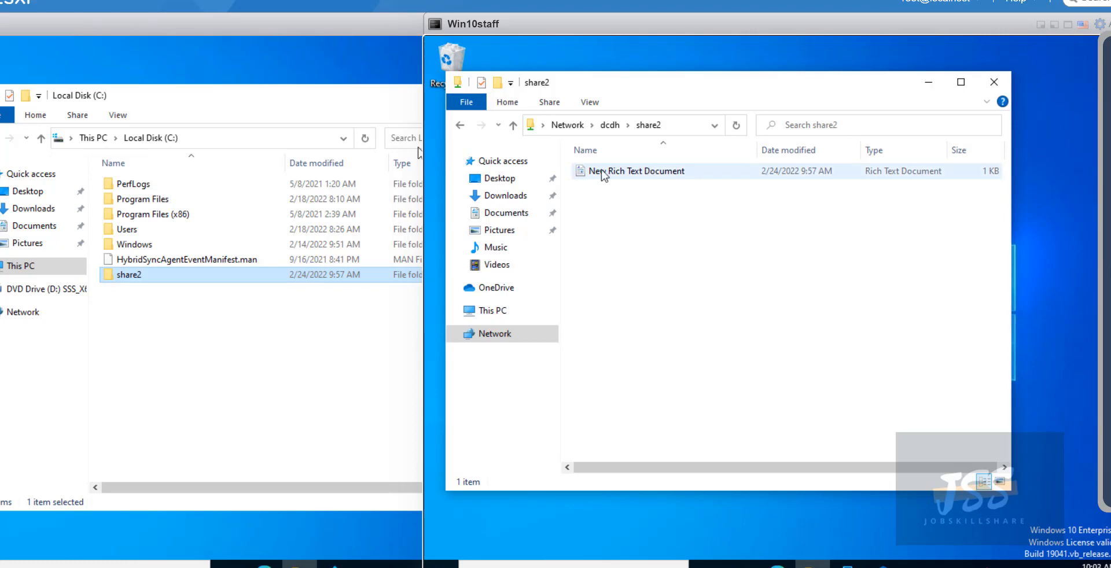
Return Win10staff to Quick access, close dcdh's Local Disk (C:) window, and show This PC.
left_click(461, 127)
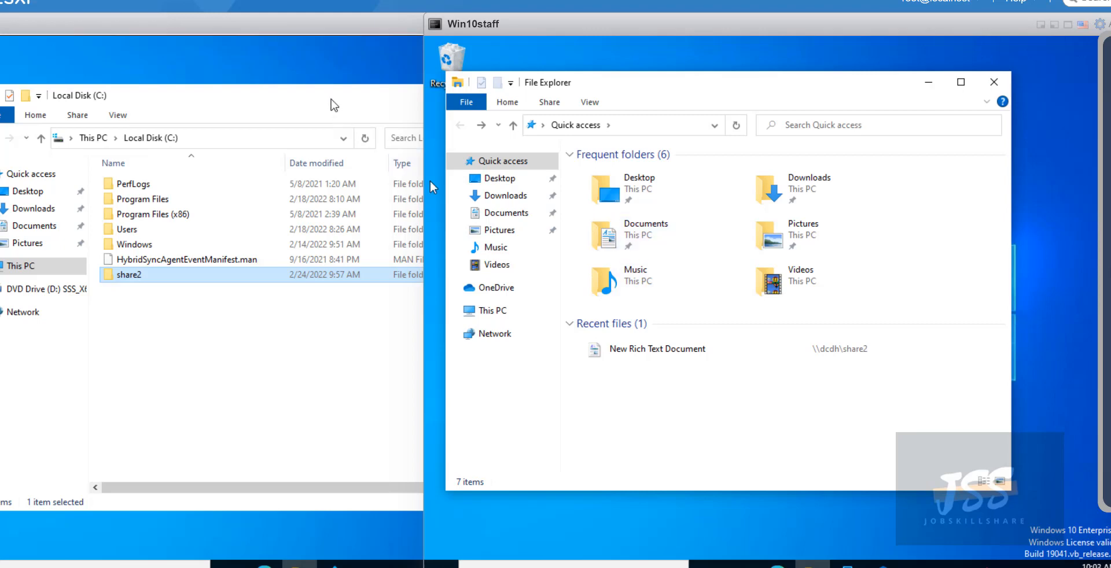
left_click_drag(334, 100, 280, 109)
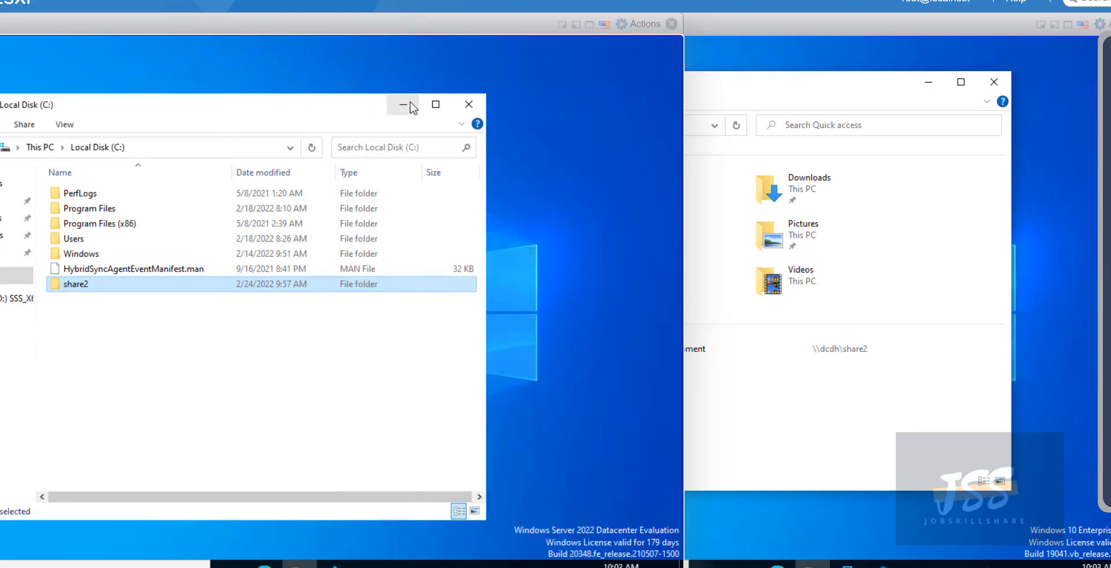
left_click(468, 106)
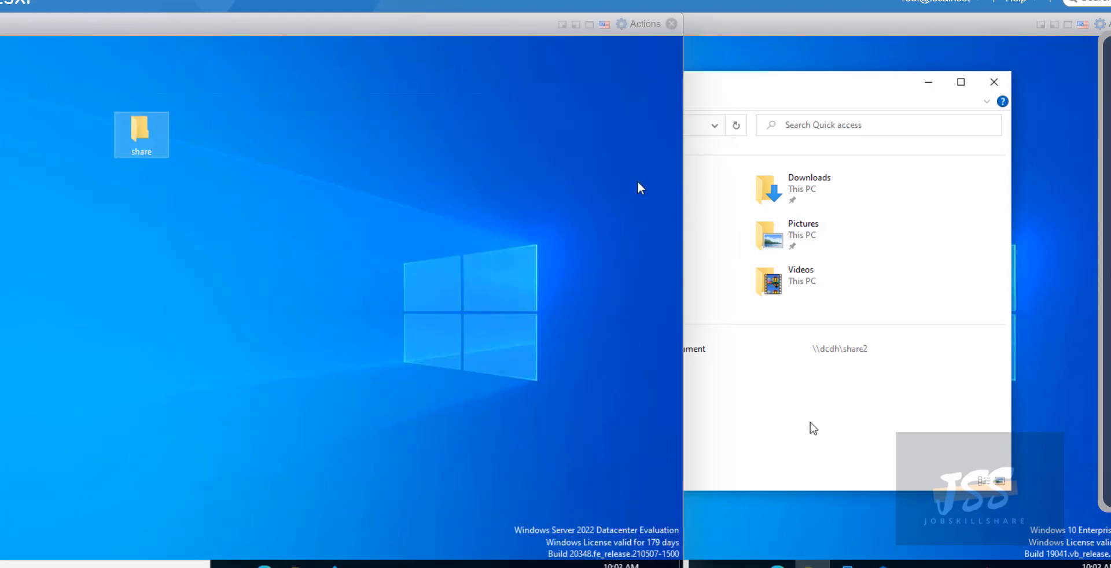
left_click(813, 428)
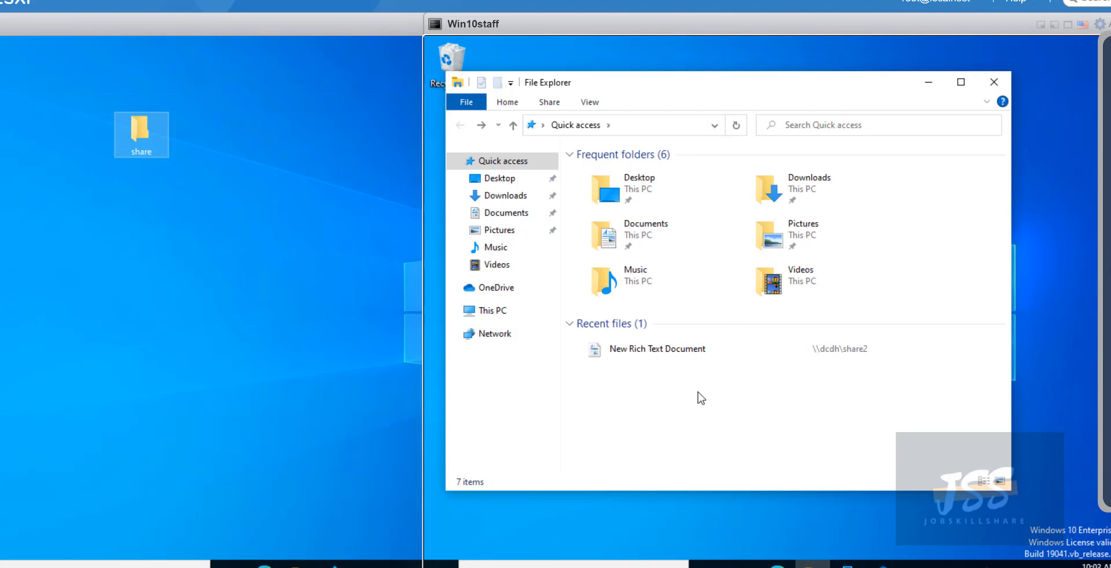
left_click(498, 325)
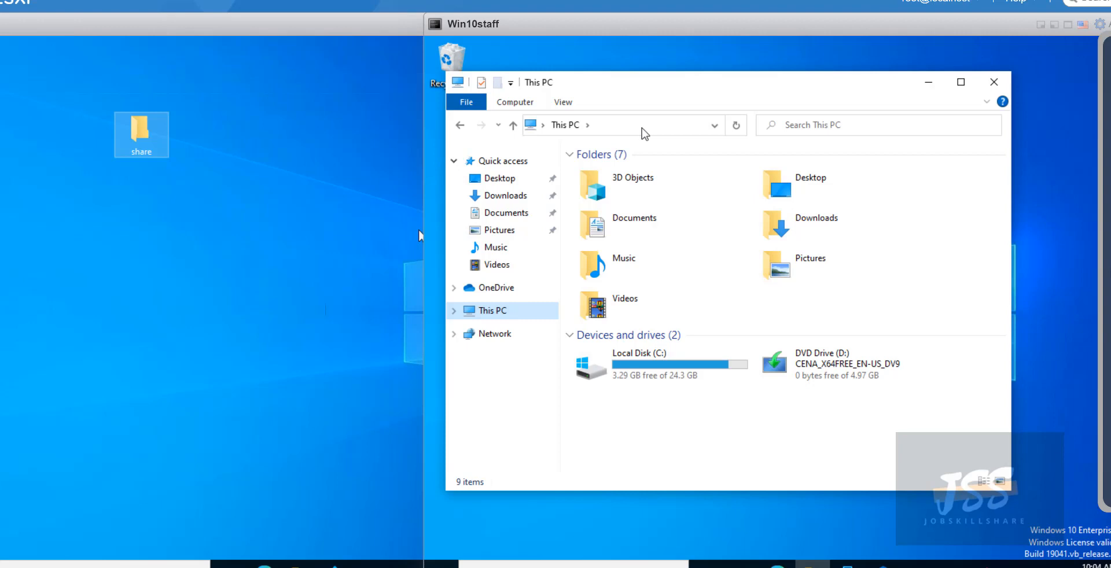
Copy the \\DCDH\share network path from the share folder's Sharing properties for use in Win10staff's Explorer.
right_click(136, 152)
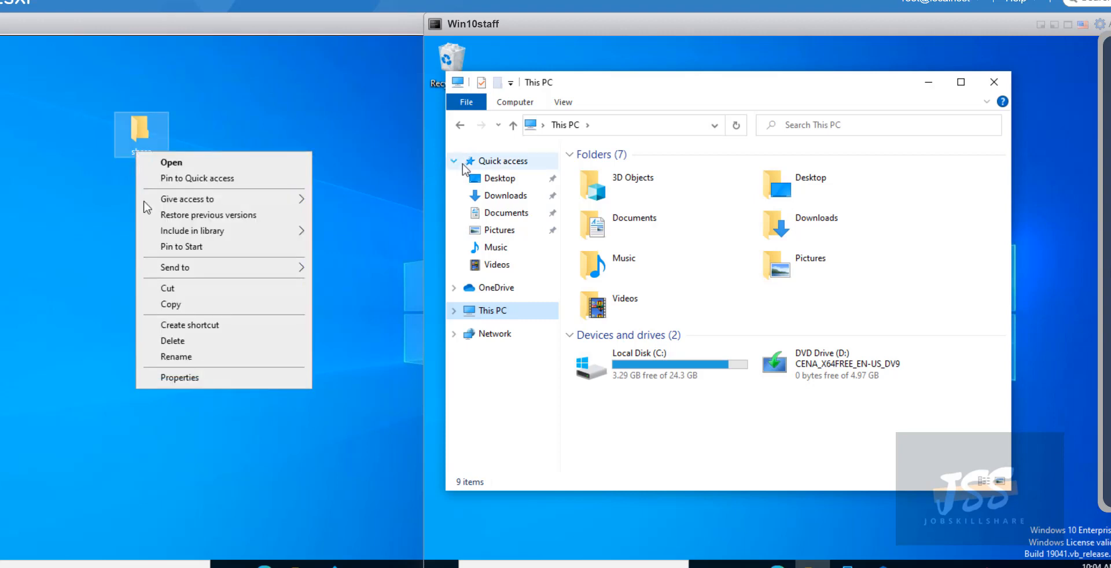
left_click(196, 379)
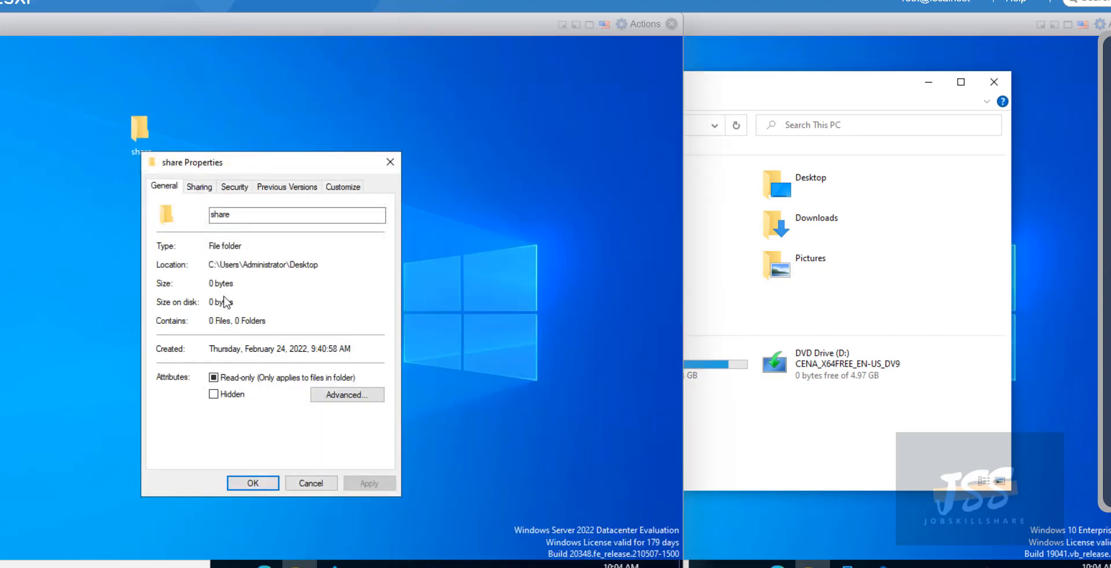
left_click(199, 186)
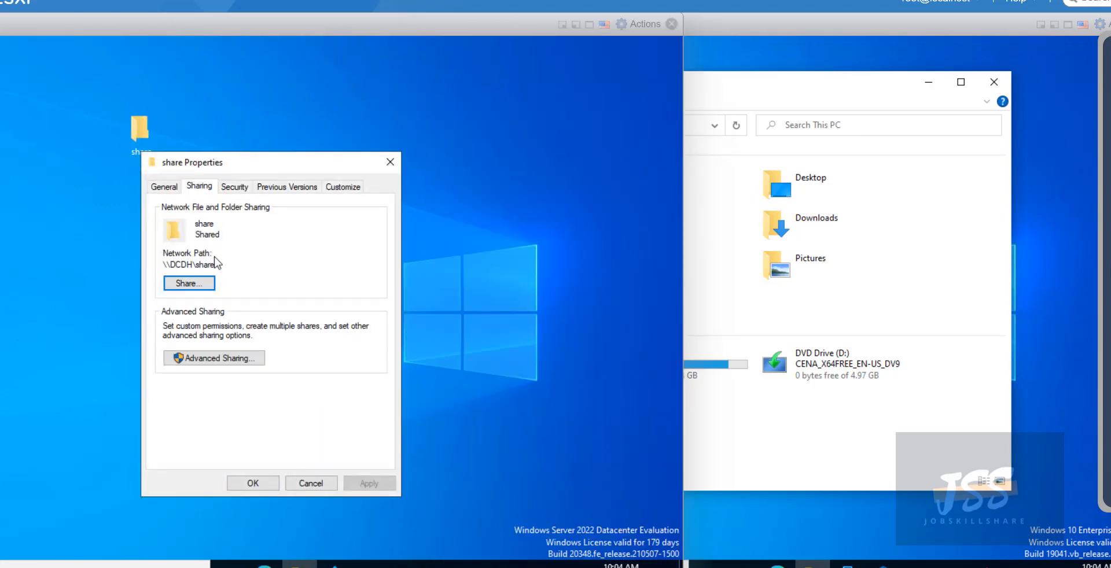
left_click_drag(222, 264, 148, 265)
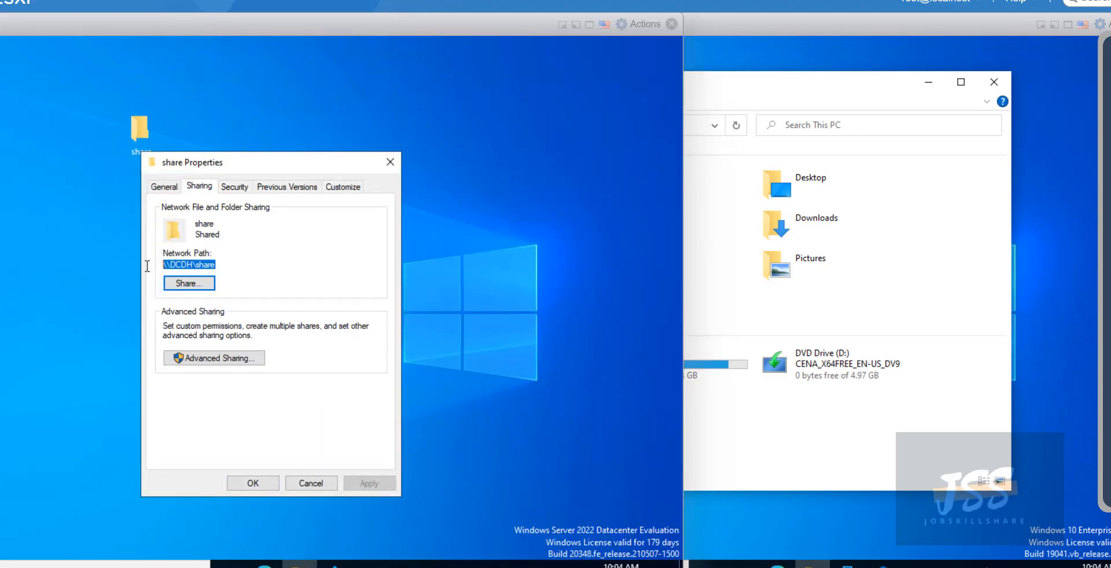
right_click(185, 269)
left_click(249, 315)
left_click(858, 110)
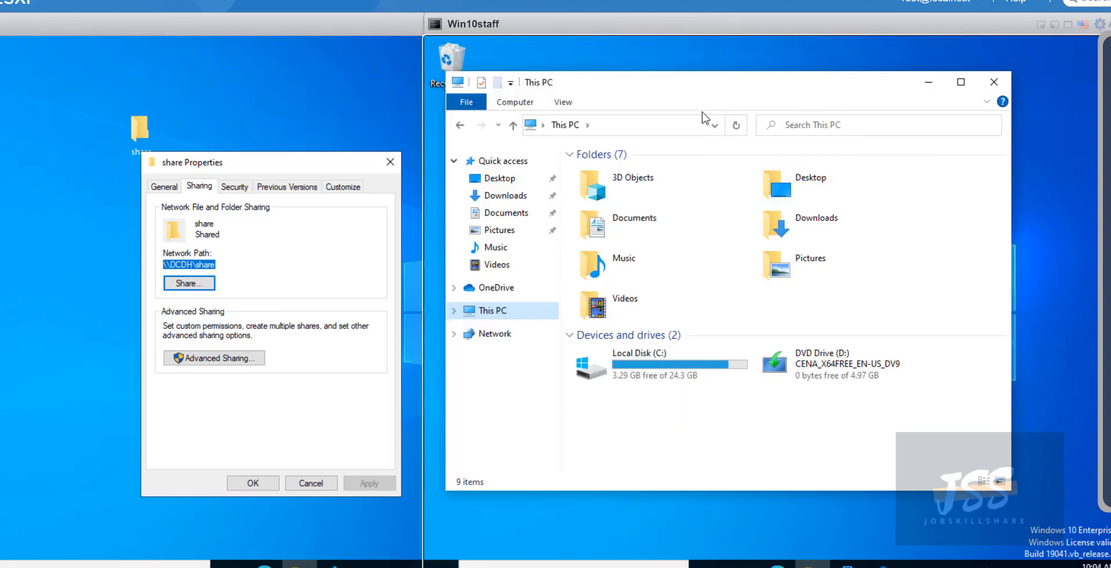
left_click(637, 125)
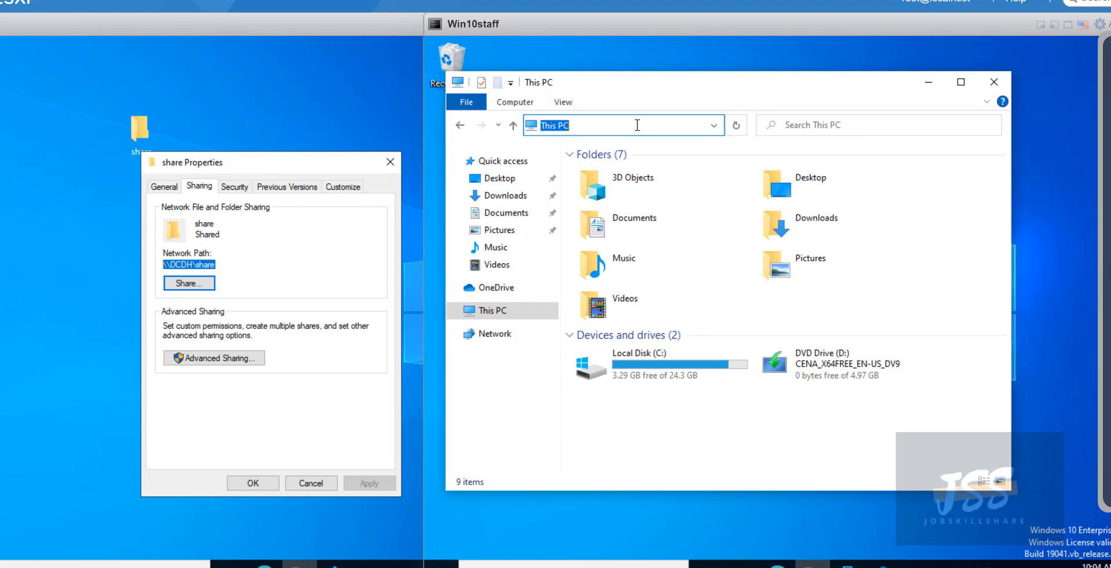
Open \\dcdh\share2 in Win10staff's Explorer via the \\dcdh\ autocomplete and close the share's Properties dialog.
type("\\\\dcdh\\")
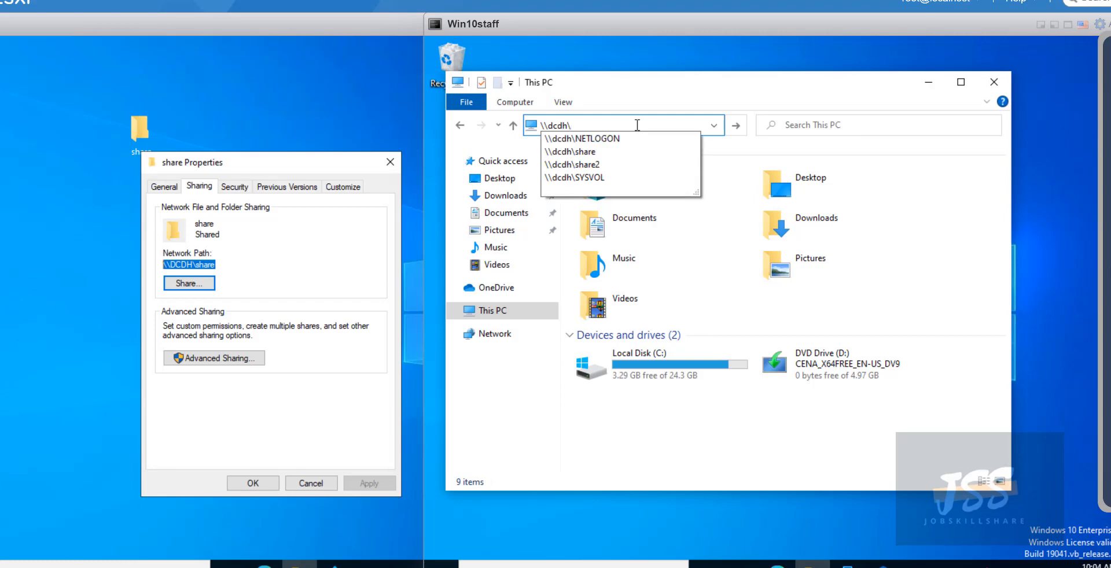
left_click(613, 165)
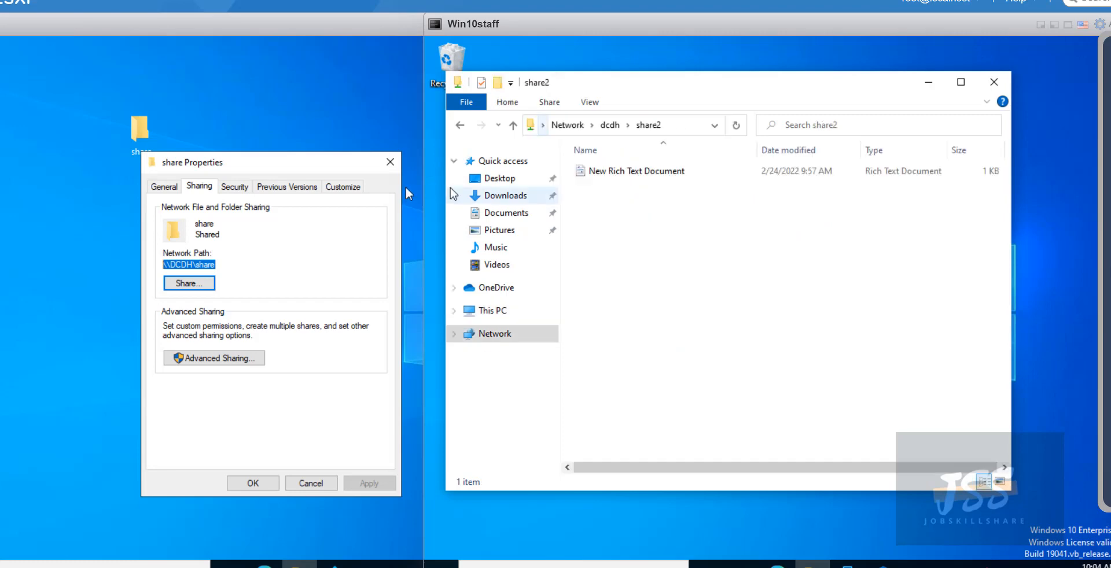
left_click(391, 162)
left_click(709, 250)
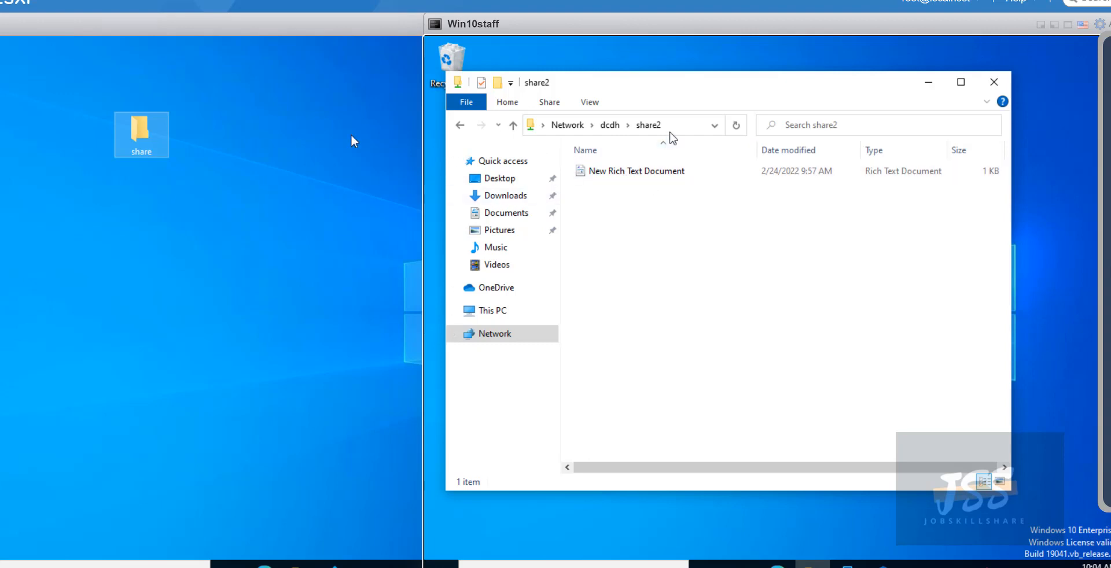
Check the \\dcdh\share2 location, switching the address bar between the text path and breadcrumb view.
left_click(669, 125)
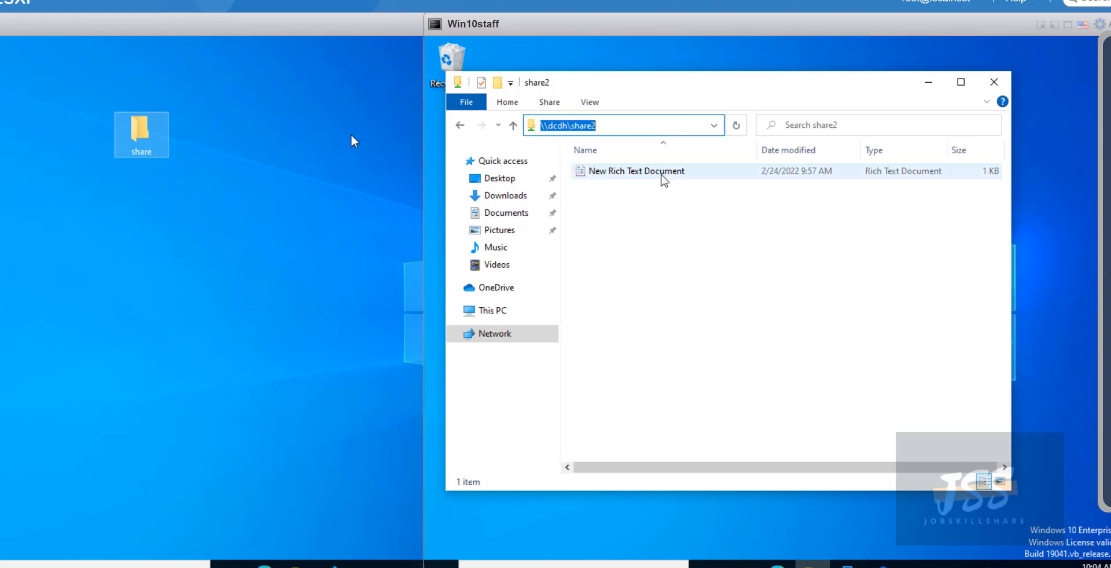
left_click(662, 176)
left_click(674, 126)
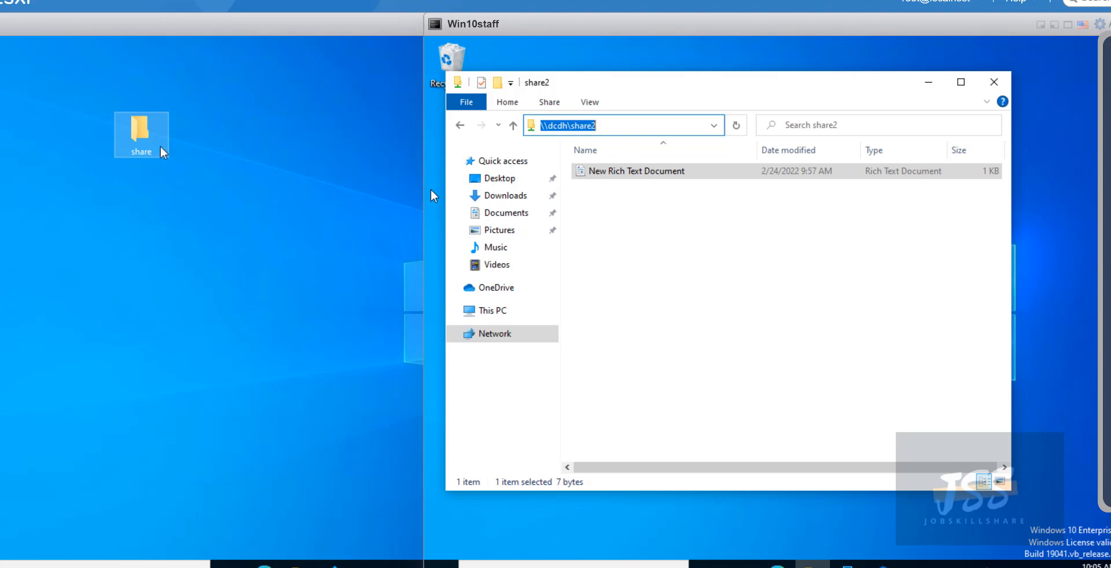
left_click(637, 127)
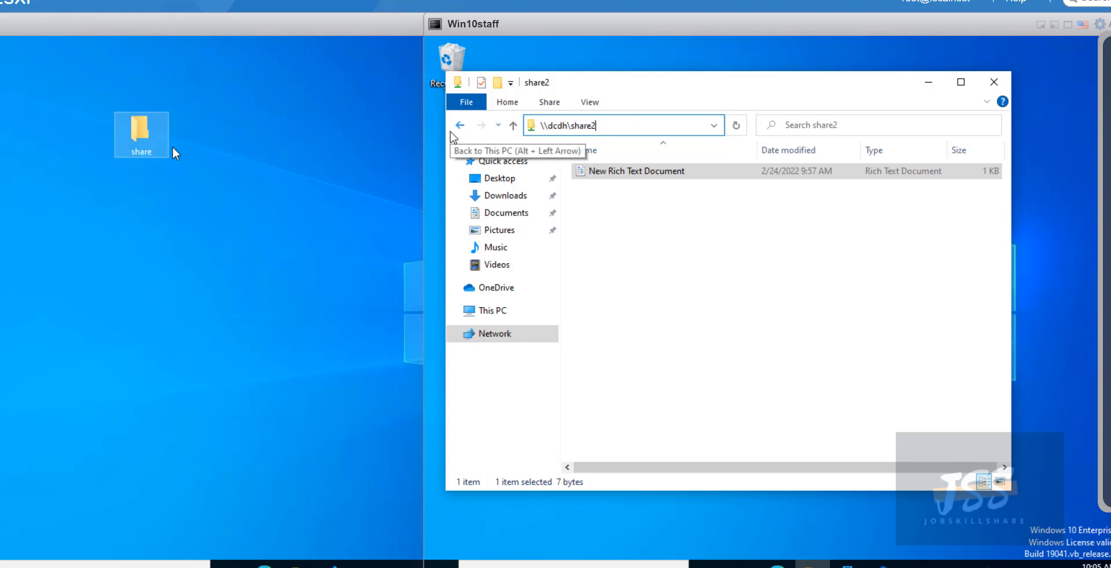
left_click(643, 248)
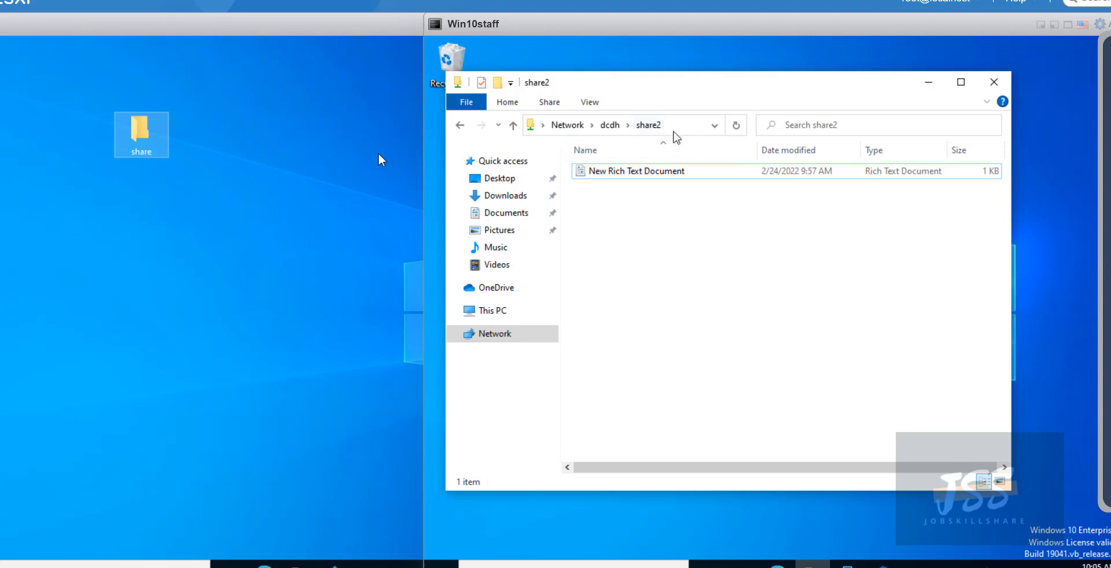
left_click(675, 134)
left_click_drag(643, 127, 528, 125)
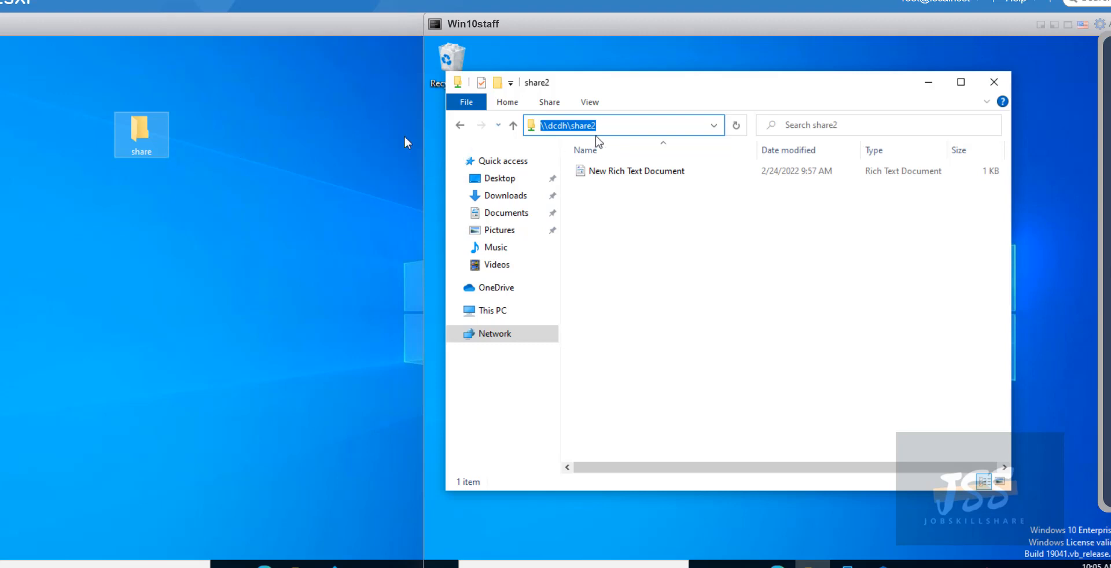
left_click(642, 255)
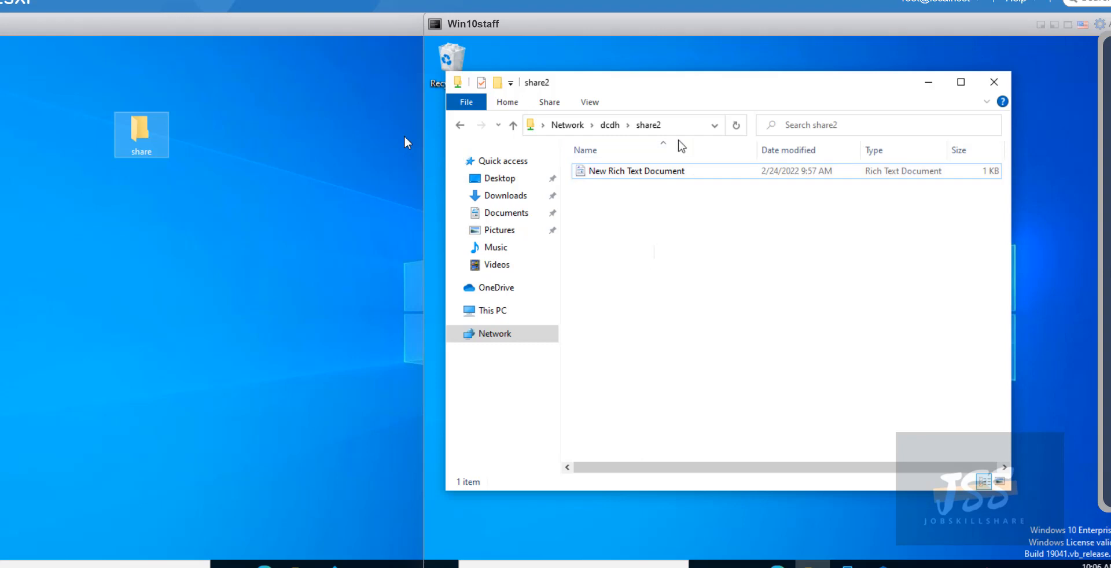
Copy the \\dcdh\share2 path from the Explorer address bar.
left_click(680, 123)
left_click(680, 123)
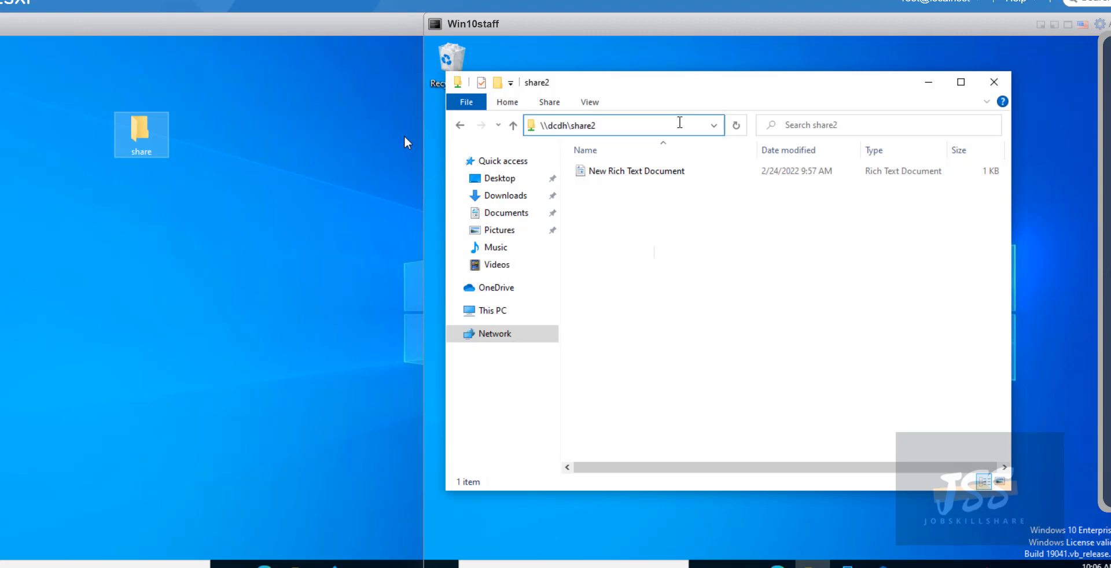
left_click_drag(666, 128, 537, 122)
right_click(584, 128)
left_click(627, 167)
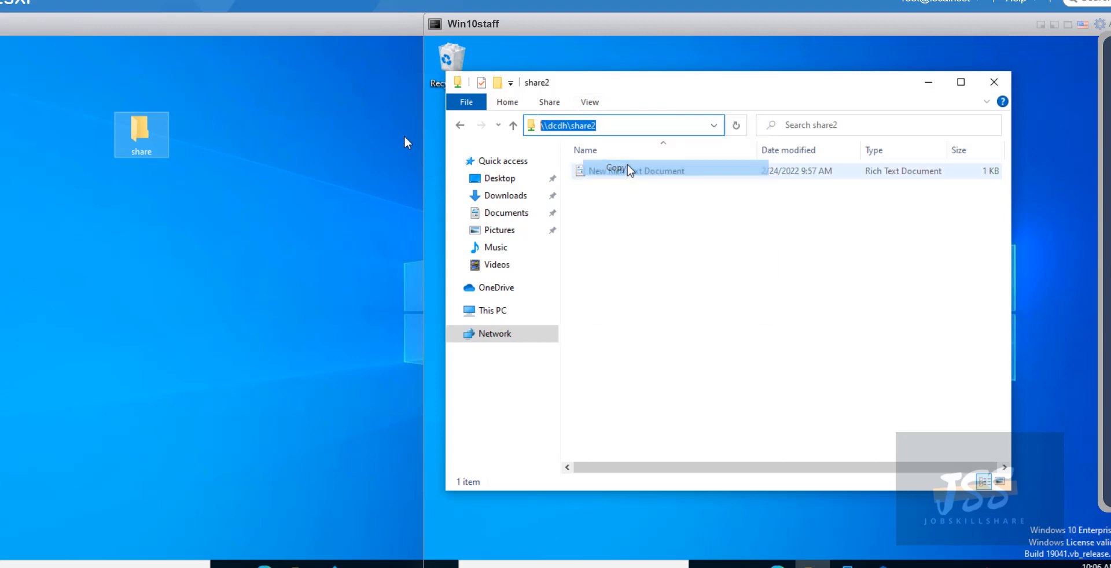
Return from This PC to \\dcdh\share2 with the pasted path and drag a desktop shortcut from it.
left_click(525, 307)
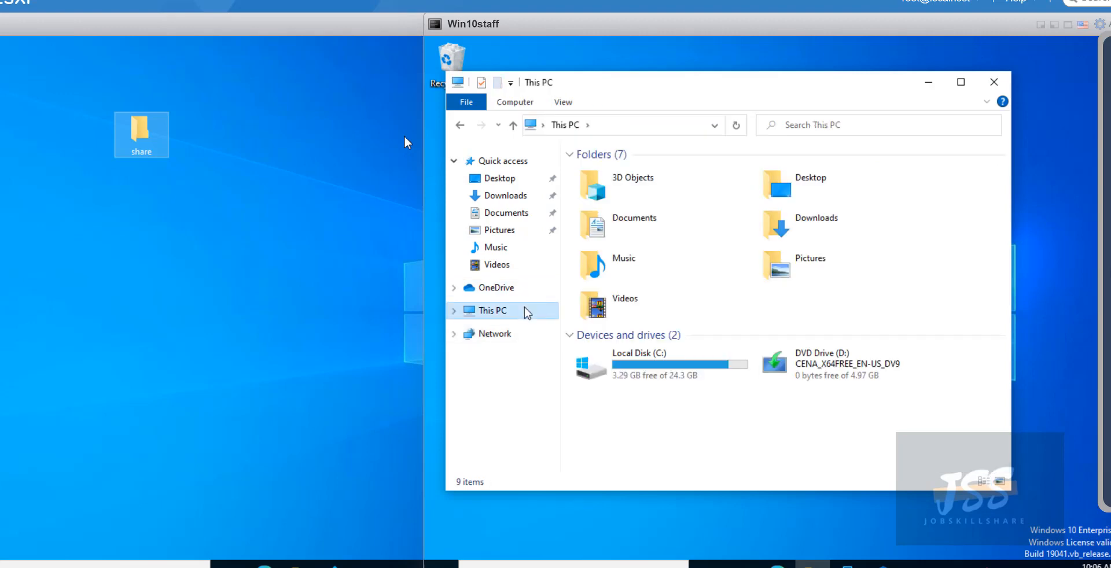
left_click_drag(661, 99, 741, 102)
left_click(734, 131)
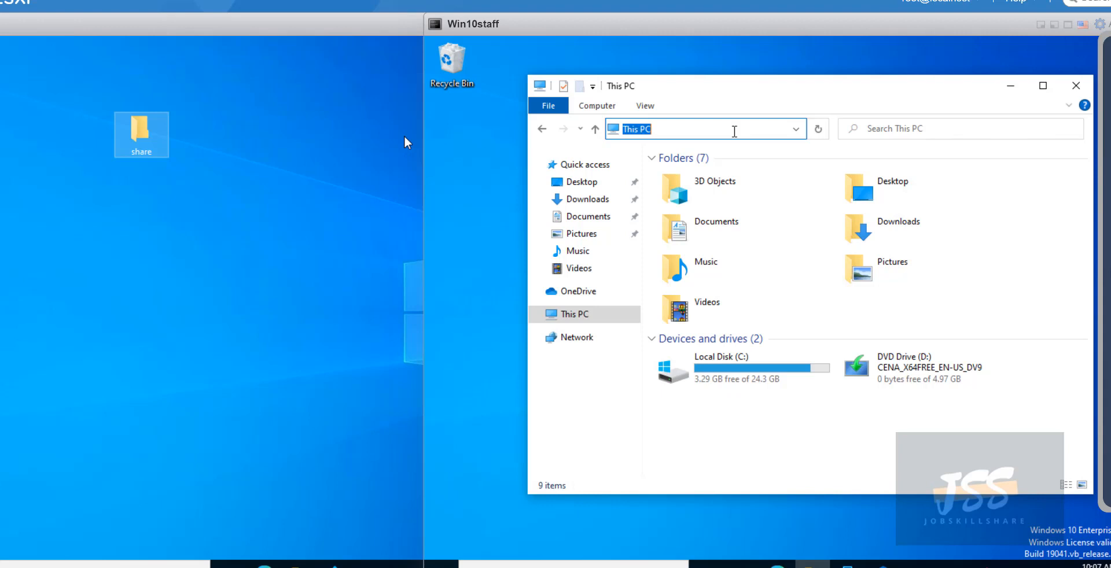
left_click_drag(732, 132, 624, 132)
key("ctrl+v")
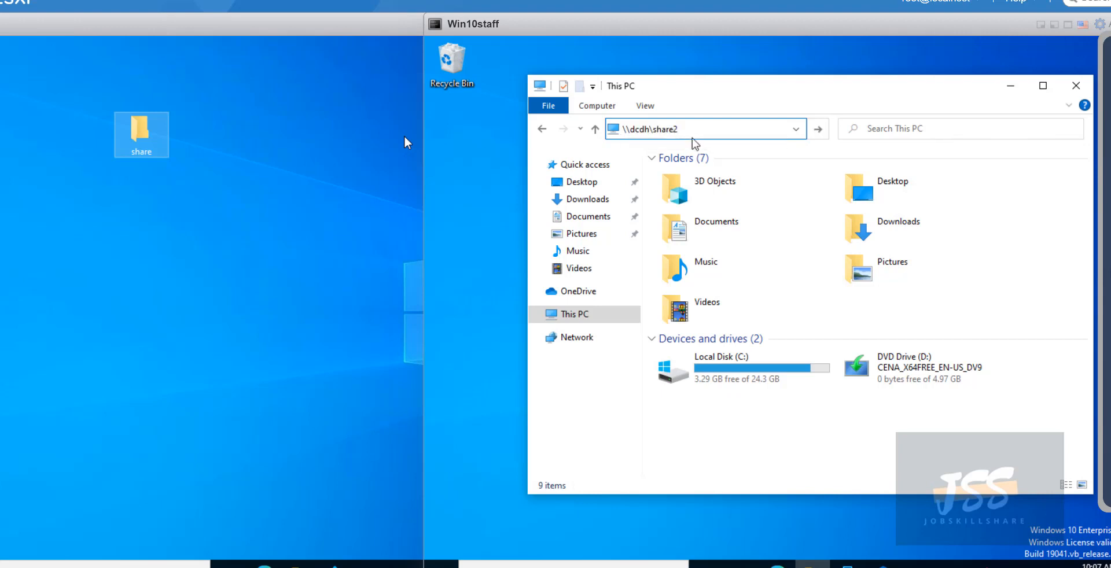
key("Return")
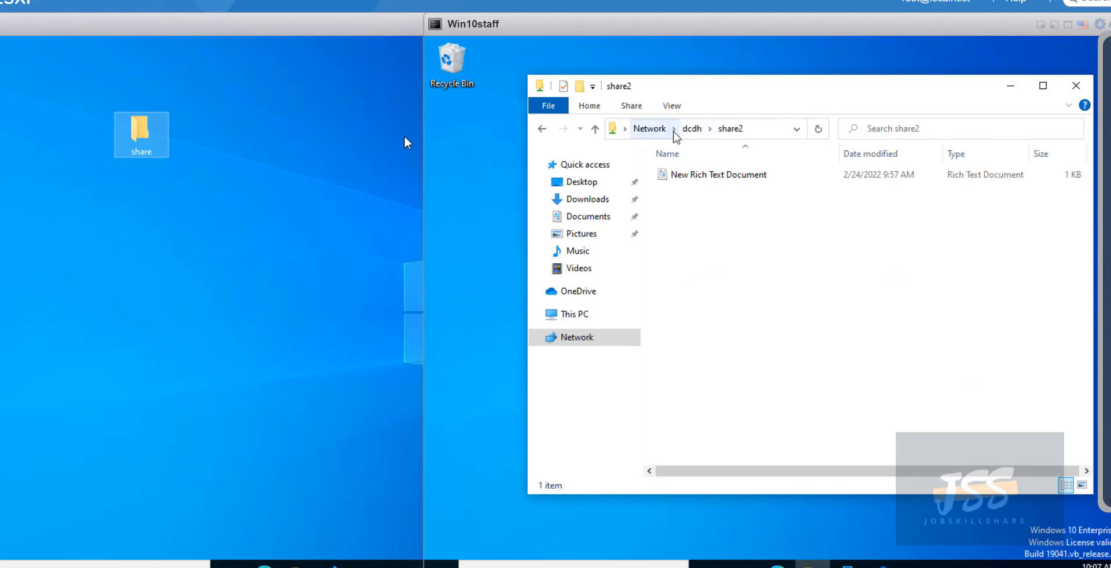
left_click_drag(612, 129, 453, 215)
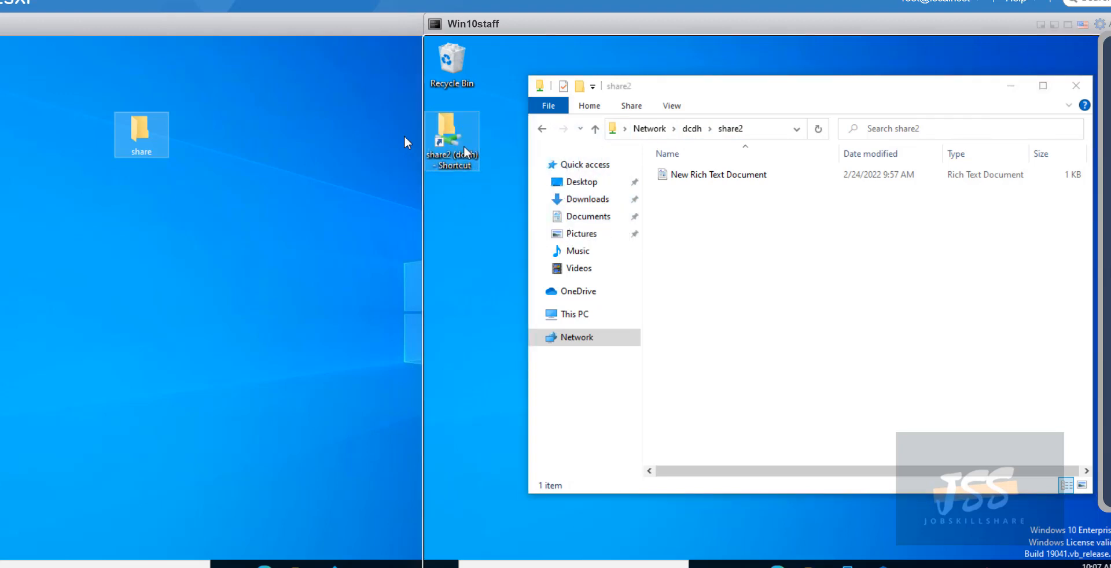
Close share2, reopen it from the 'share2 (dcdh) - Shortcut', then show This PC.
left_click(940, 118)
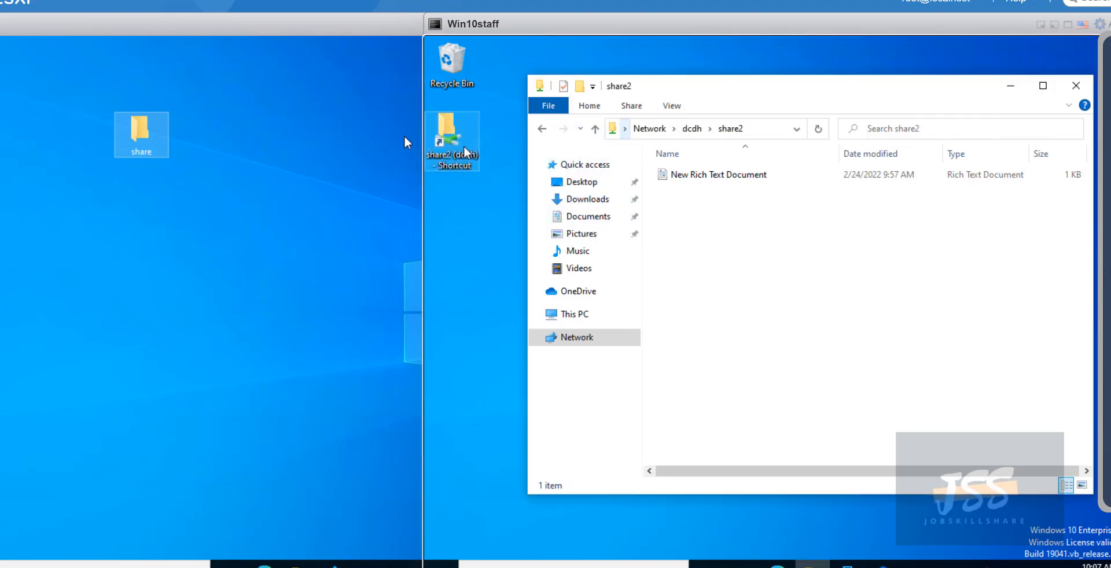
left_click(1076, 86)
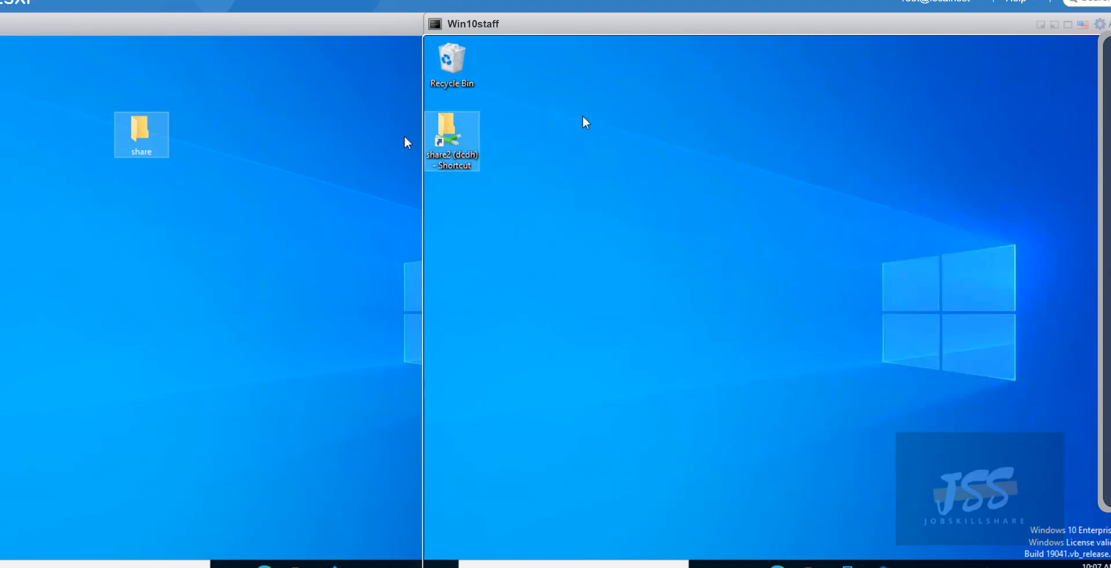
double_click(462, 138)
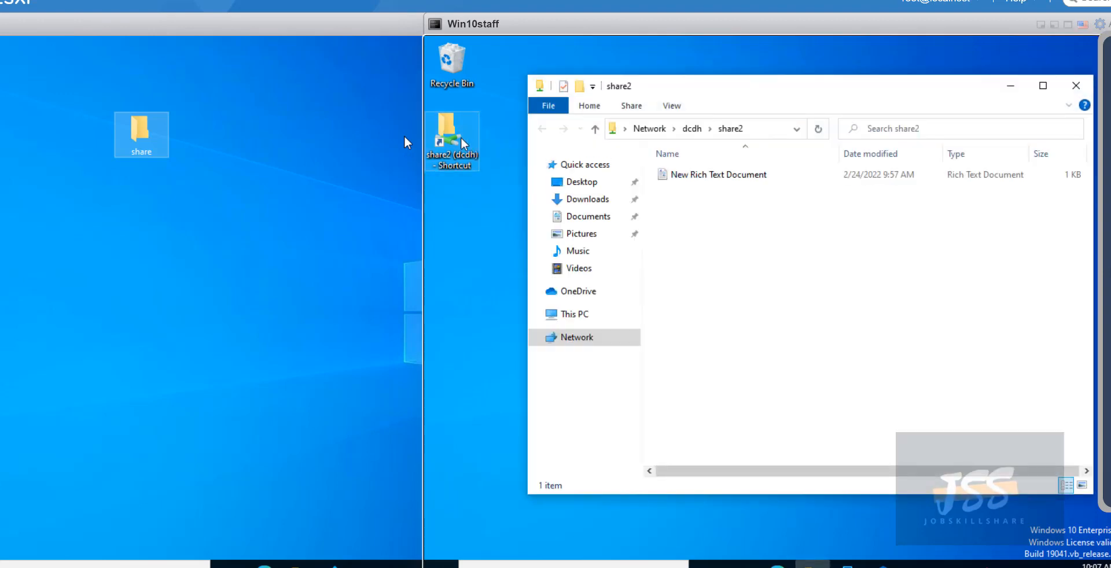
left_click(773, 132)
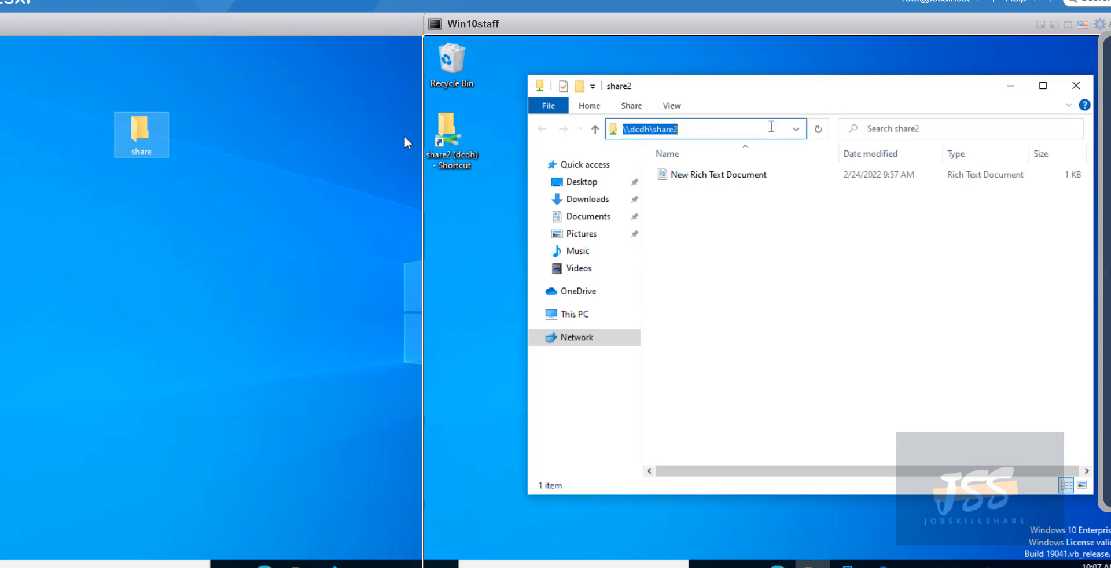
left_click(582, 317)
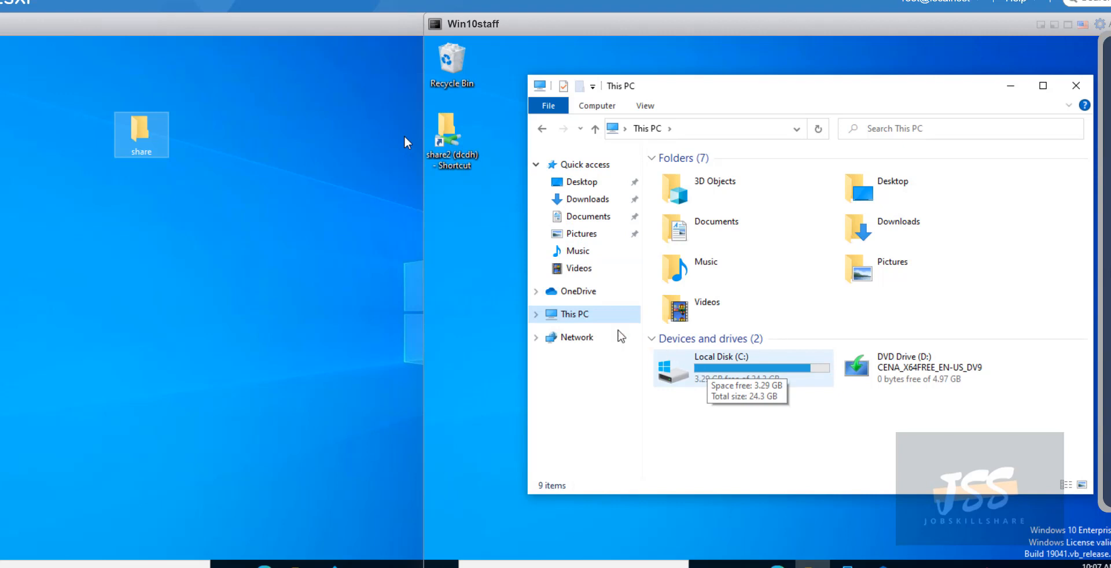
Start mapping a network drive as P: with the pasted \\dcdh\share2 folder.
right_click(586, 325)
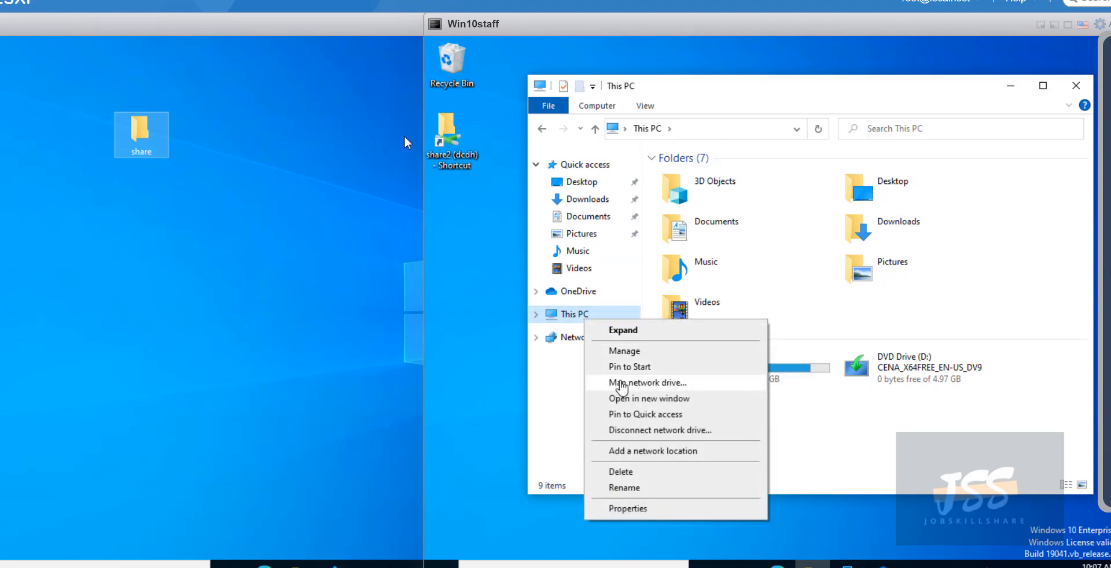
left_click(620, 383)
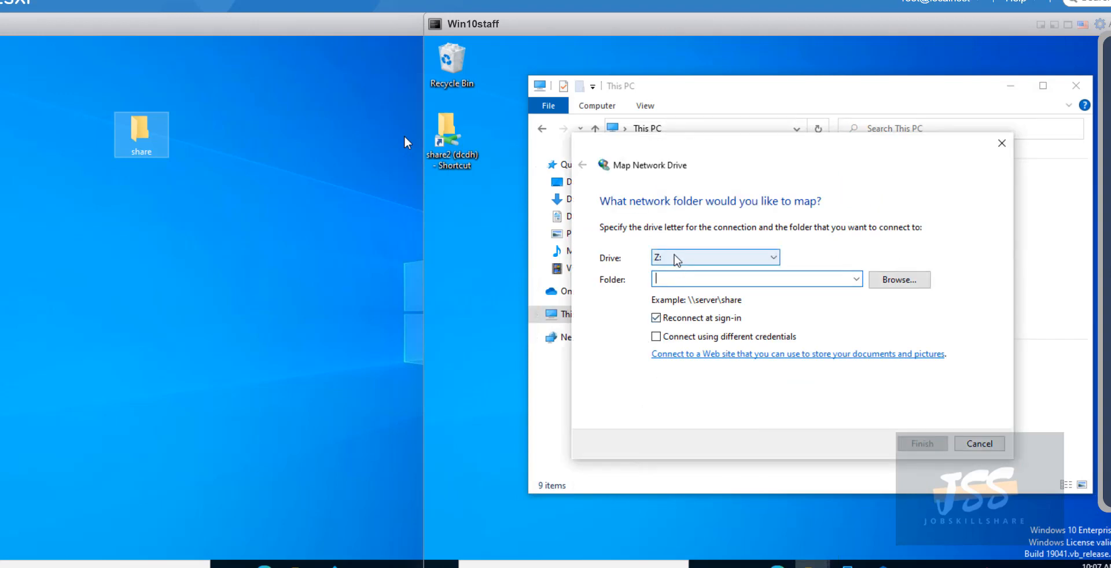
left_click(677, 258)
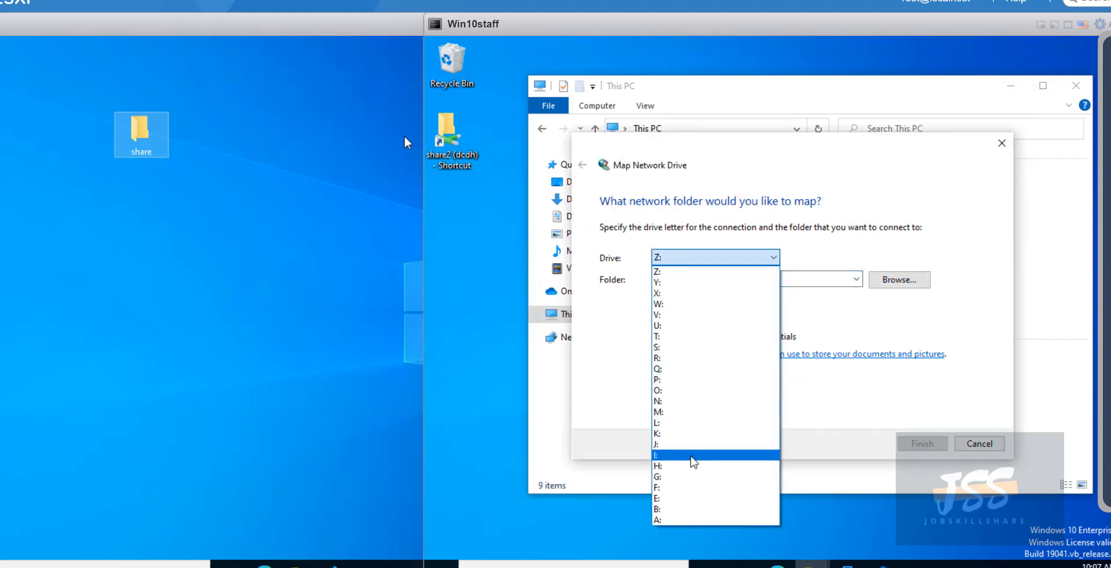
left_click(697, 380)
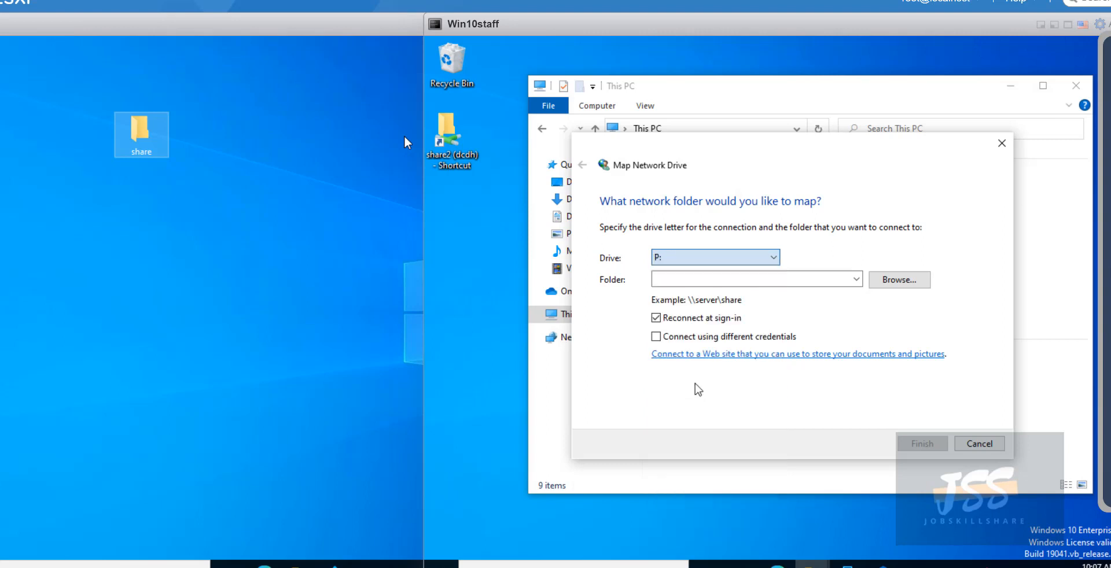
left_click(697, 278)
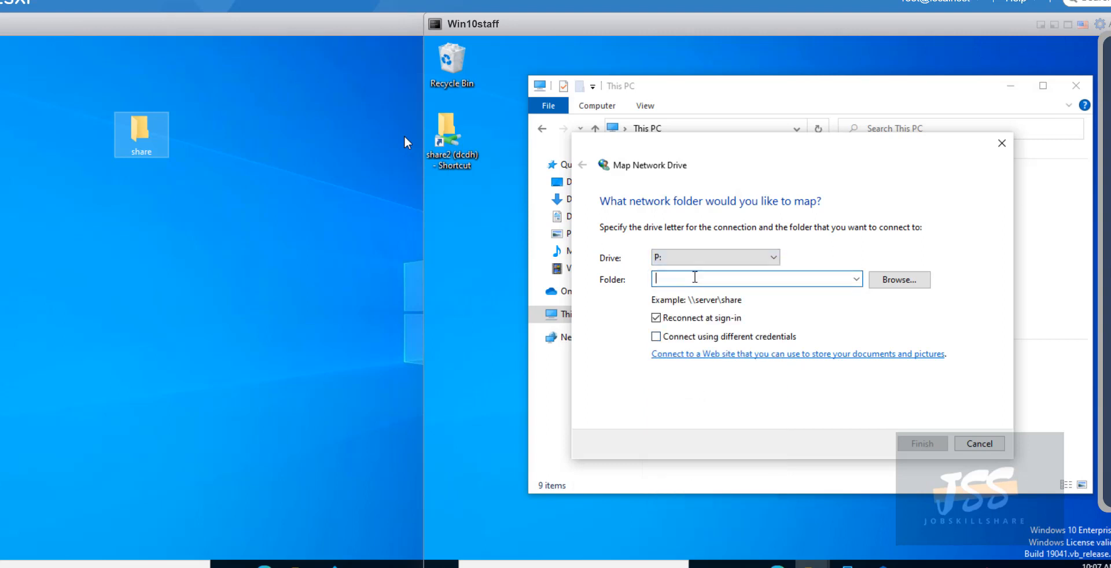
key("ctrl+v")
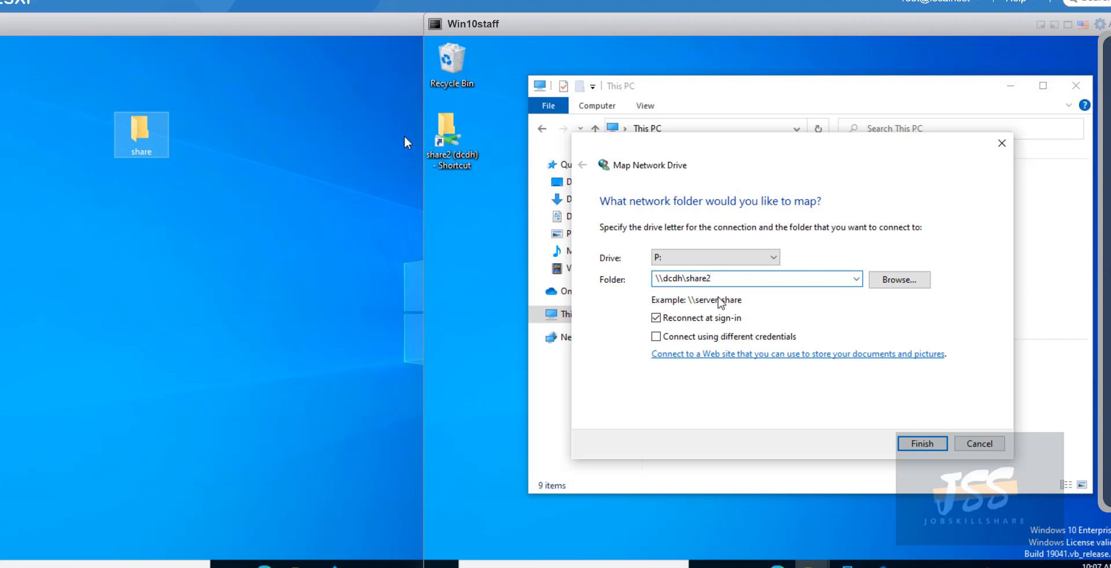
Check the \\dcdh\share2 folder path and finish mapping it as drive P:.
left_click_drag(687, 278, 727, 281)
left_click(728, 281)
left_click_drag(692, 279, 654, 280)
left_click_drag(727, 280, 647, 280)
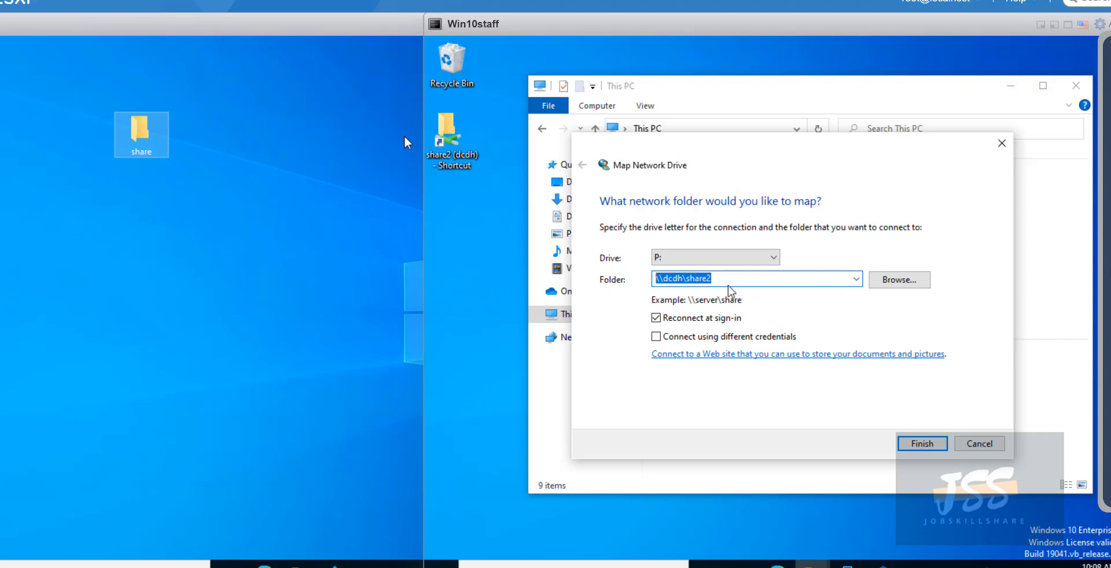
left_click(709, 283)
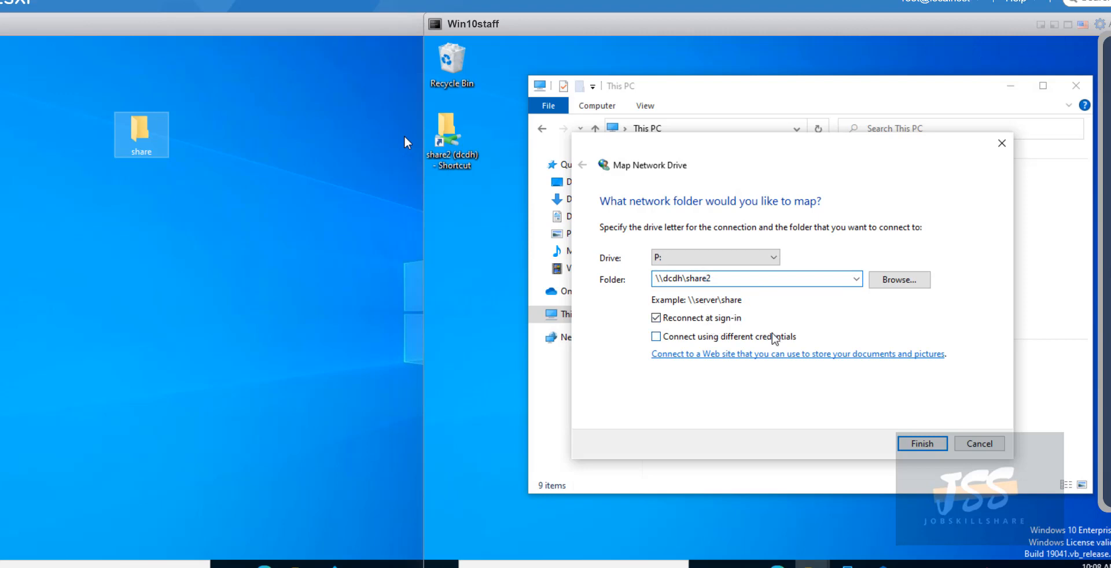
left_click(921, 443)
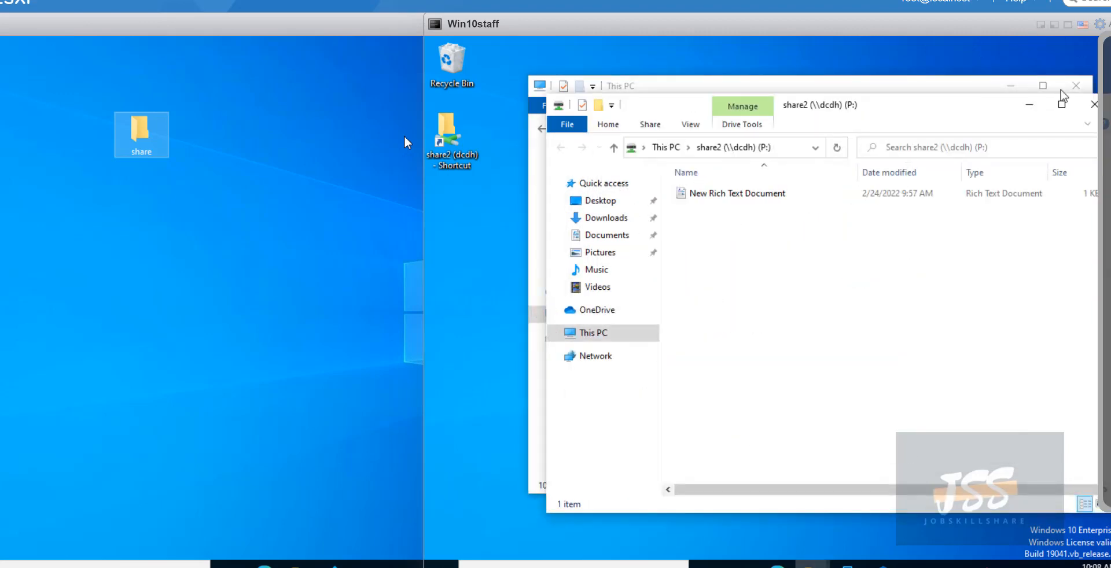
Reopen the mapped share2 (P:) drive from This PC.
left_click(1093, 104)
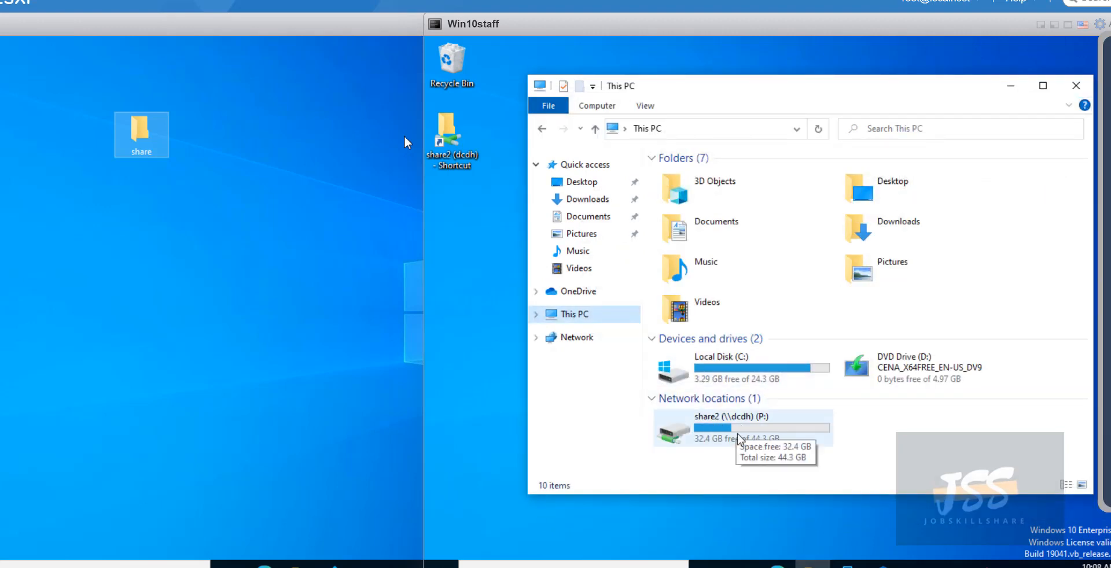
double_click(736, 436)
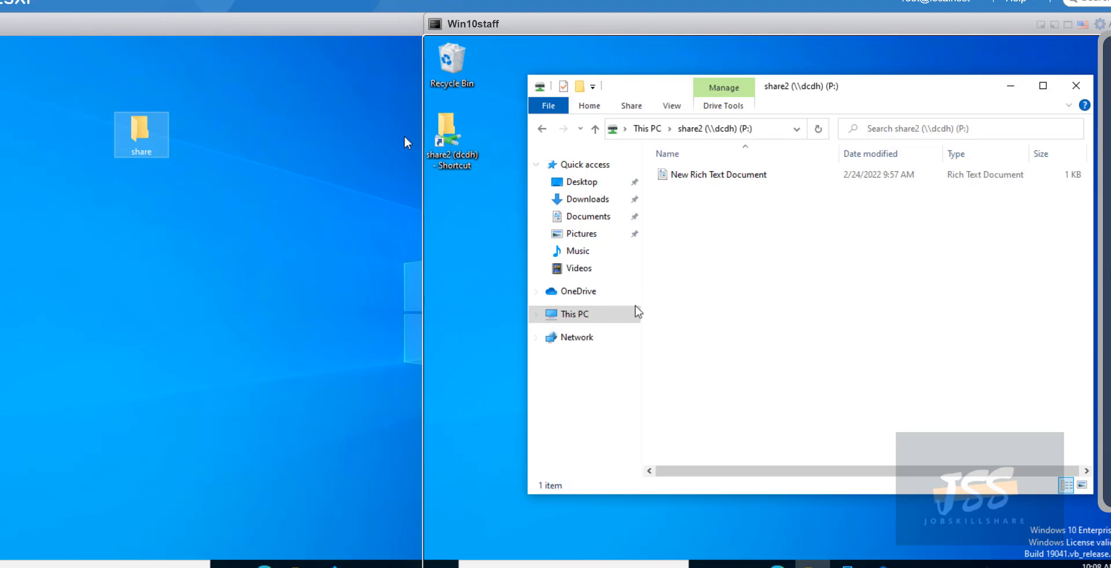
left_click(616, 316)
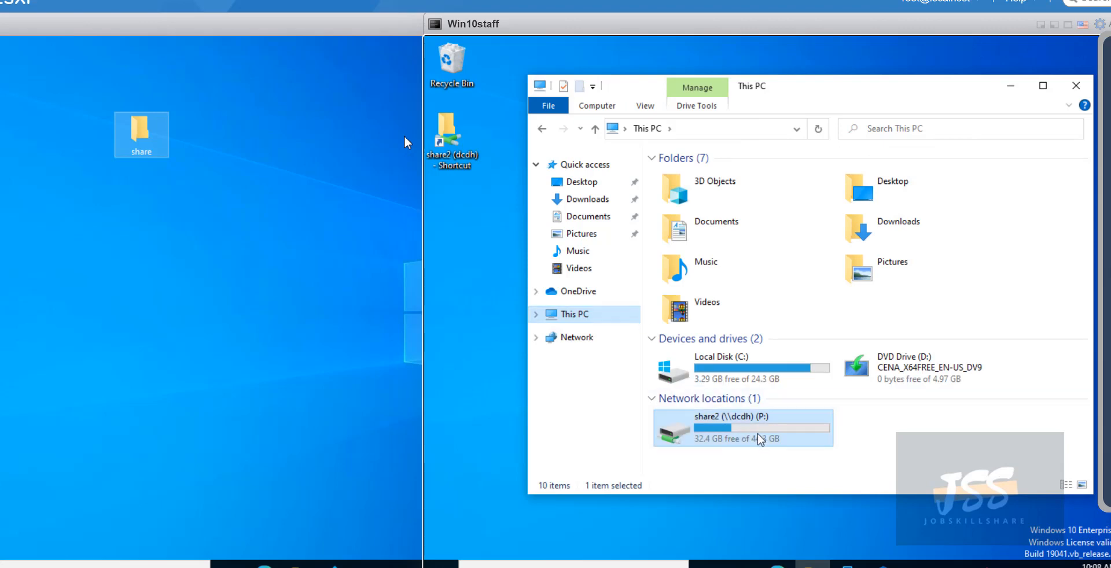
mouse_move(740, 438)
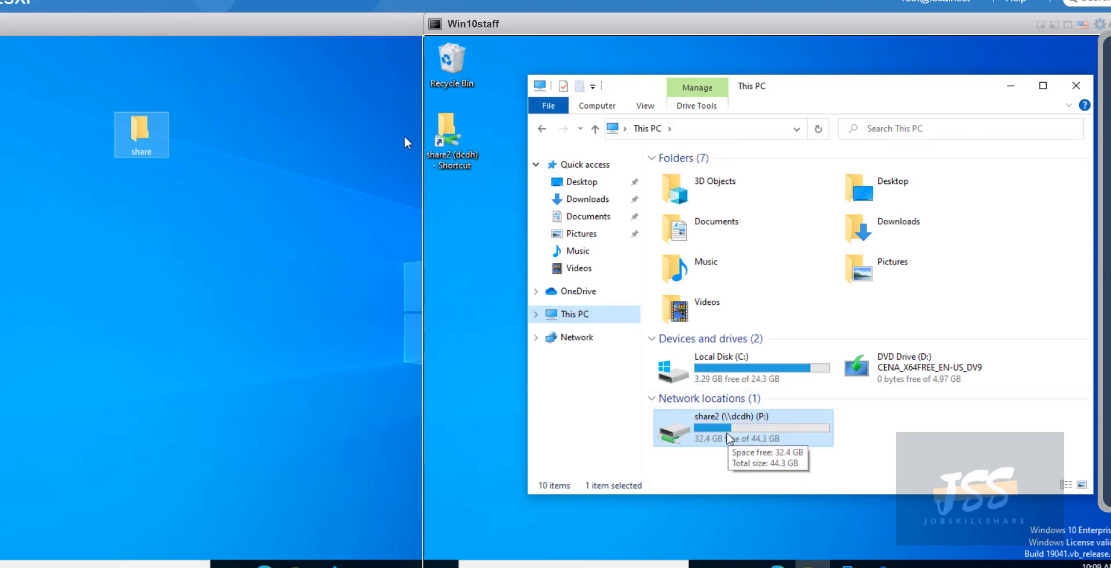
left_click(471, 183)
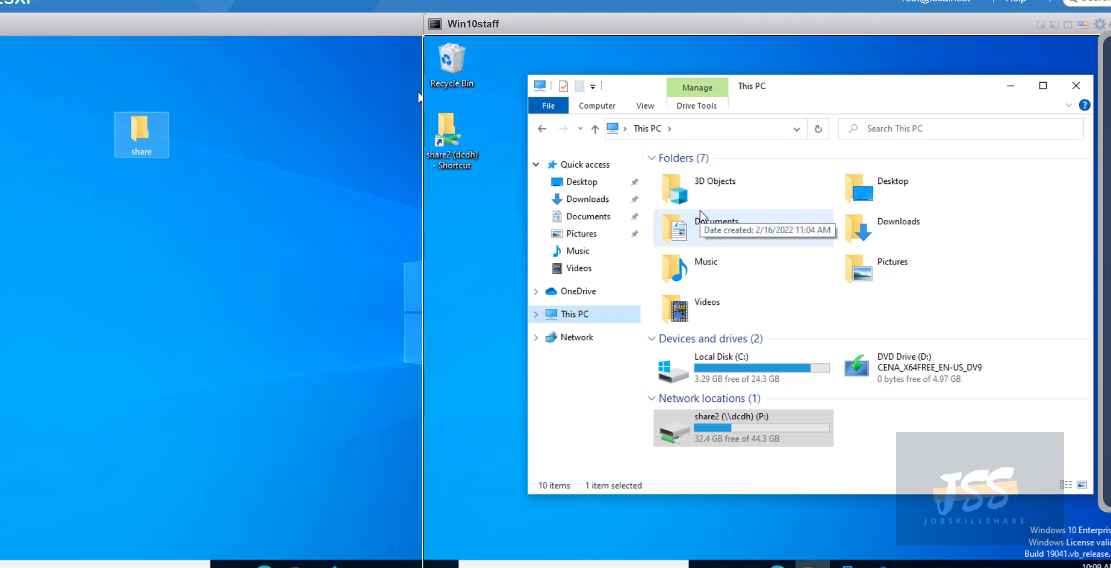
mouse_move(747, 432)
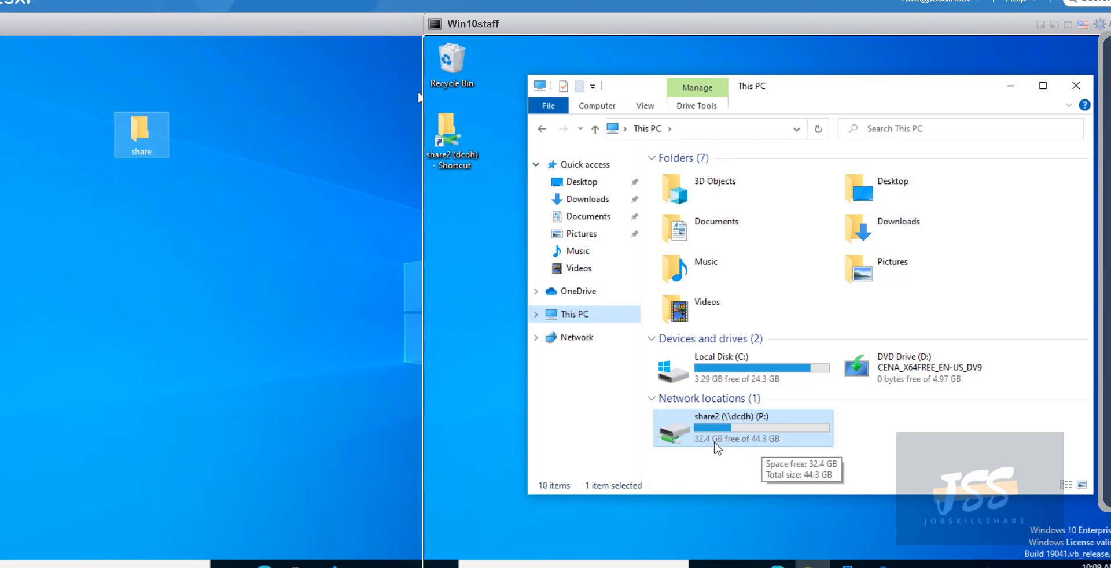
double_click(768, 450)
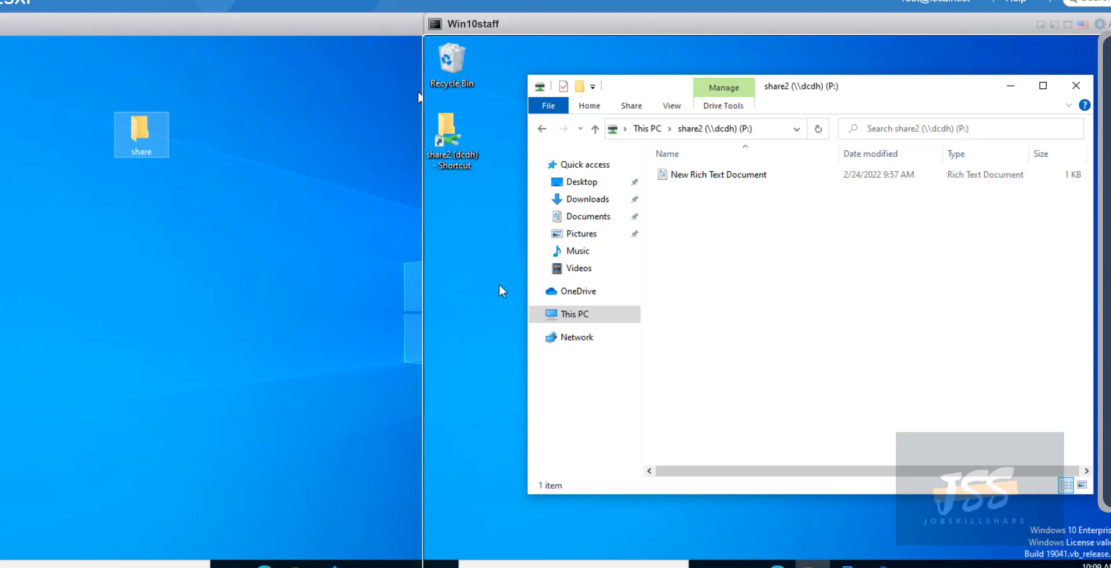
Arrange the P: window showing New Rich Text Document, then bring the server console forward.
right_click(806, 264)
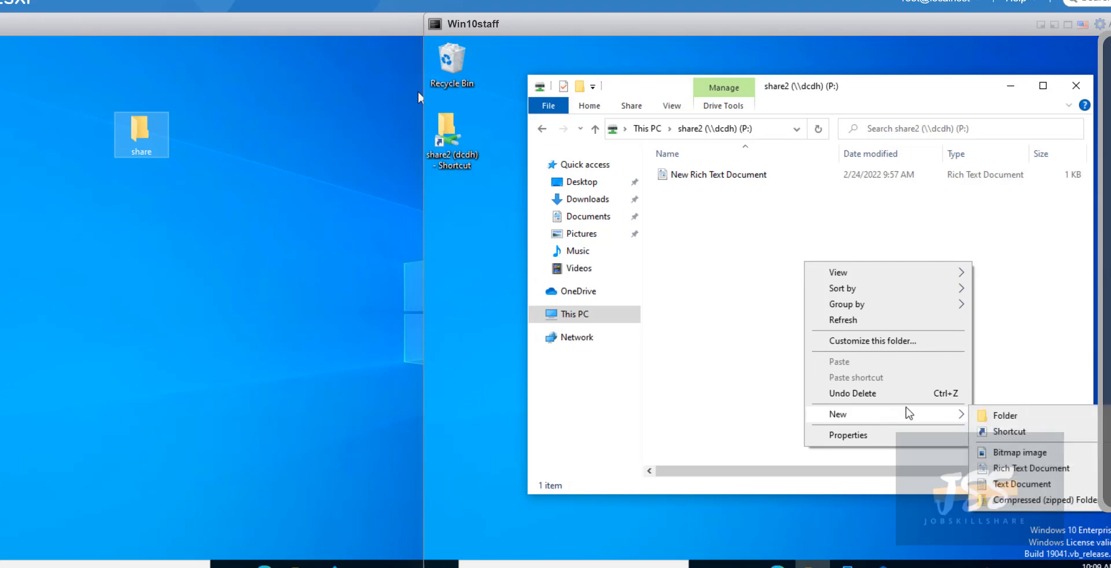
left_click(773, 382)
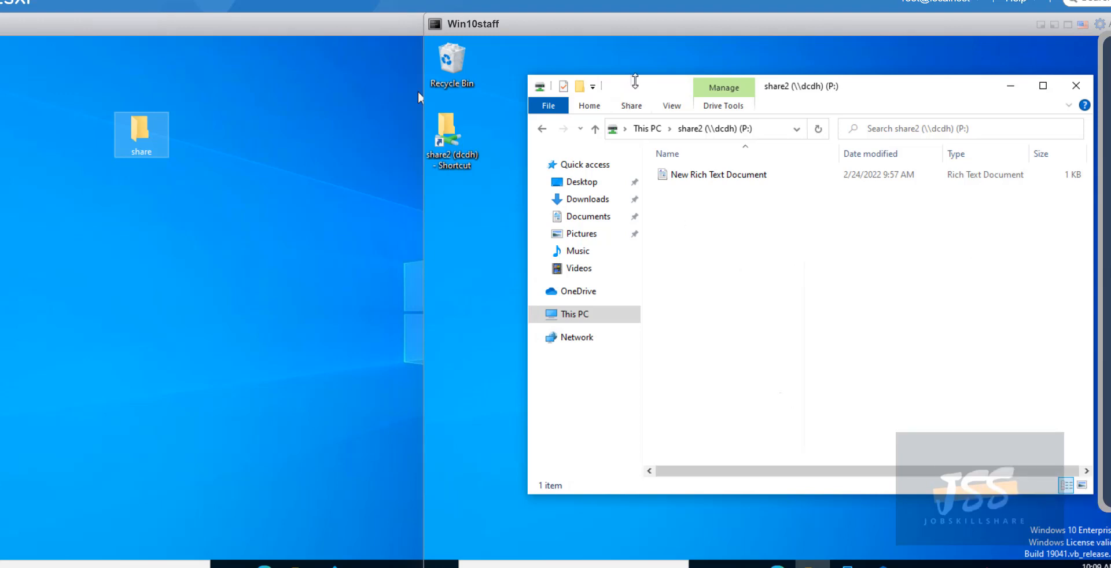
left_click_drag(634, 81, 588, 75)
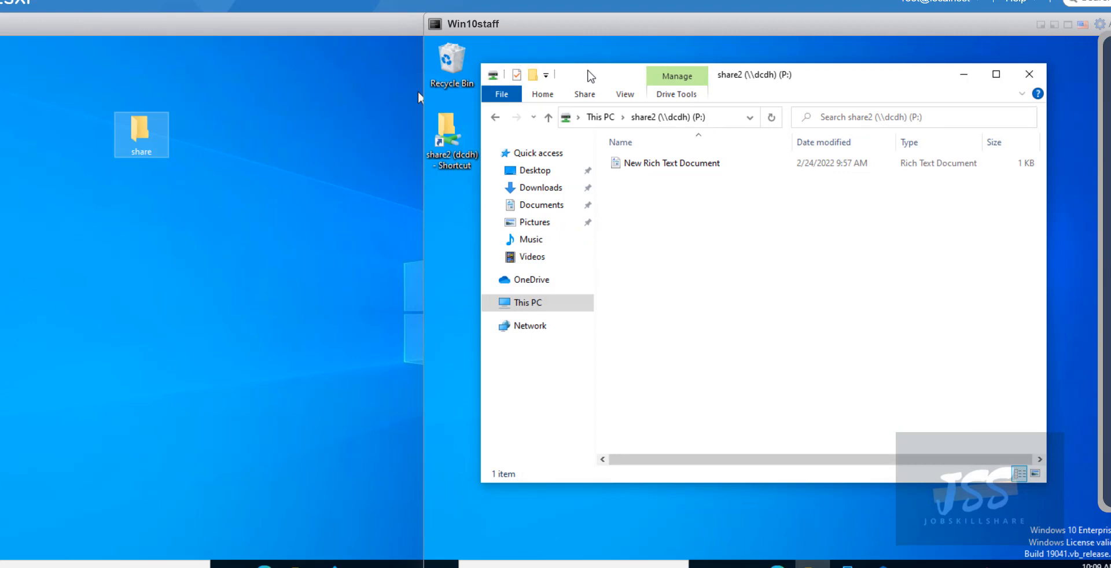
left_click(326, 37)
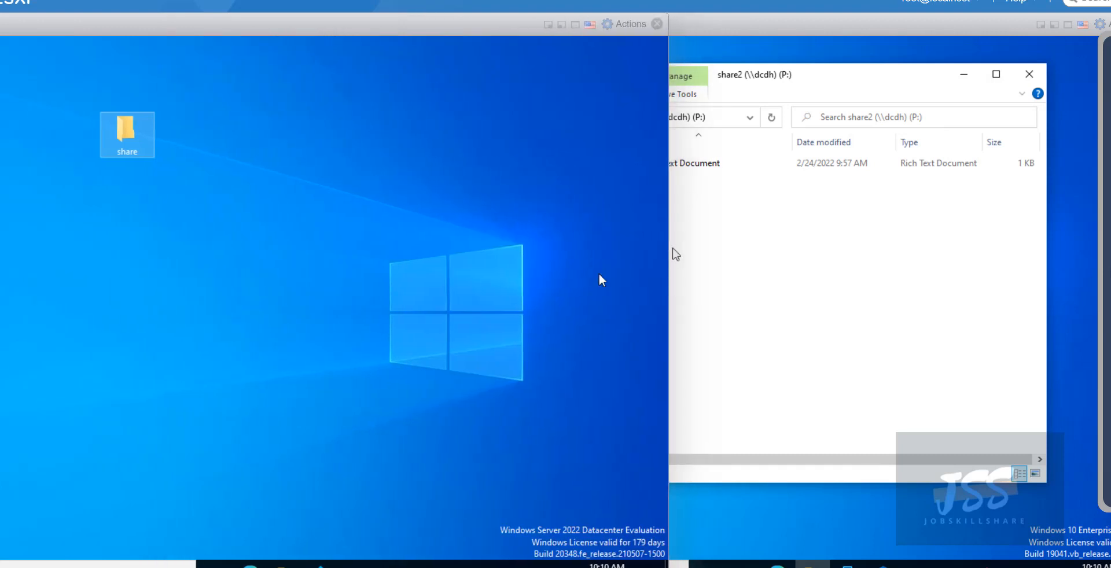
Launch Server Manager from the server's Start menu and glance through its Tools list.
left_click(721, 283)
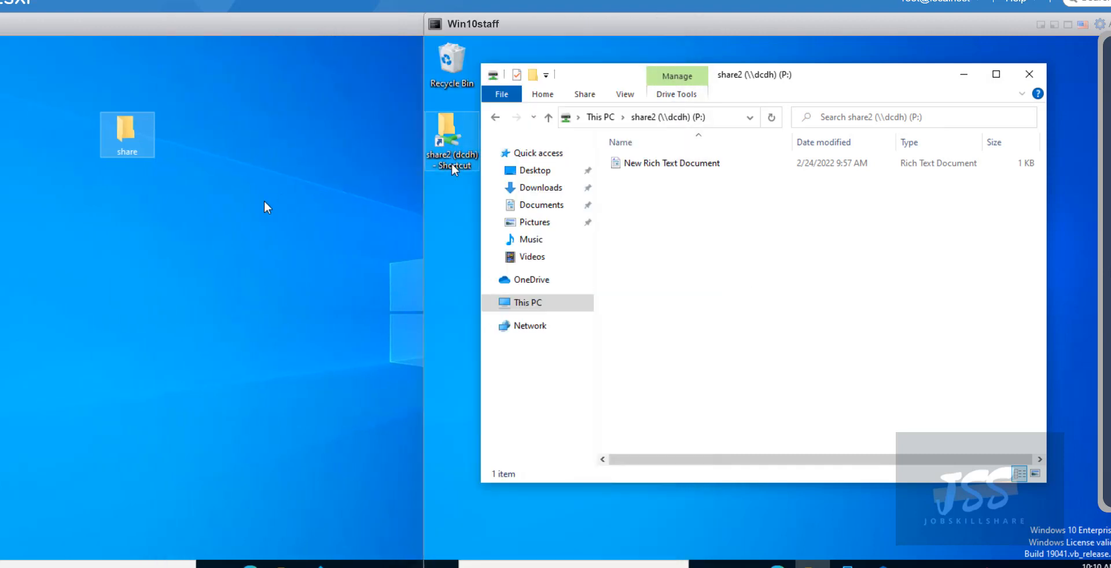
left_click(216, 267)
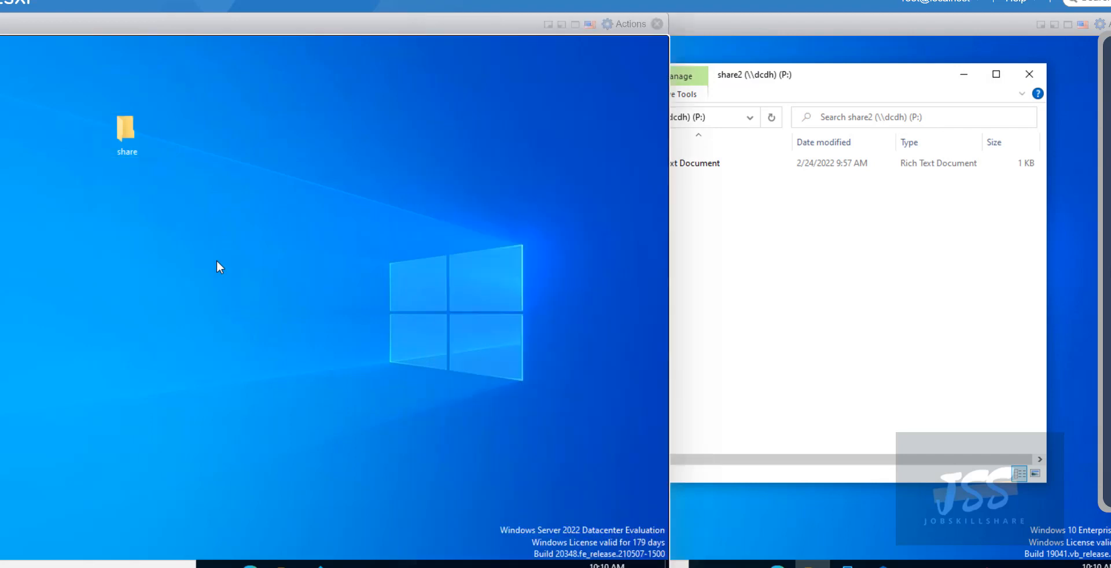
left_click(1, 566)
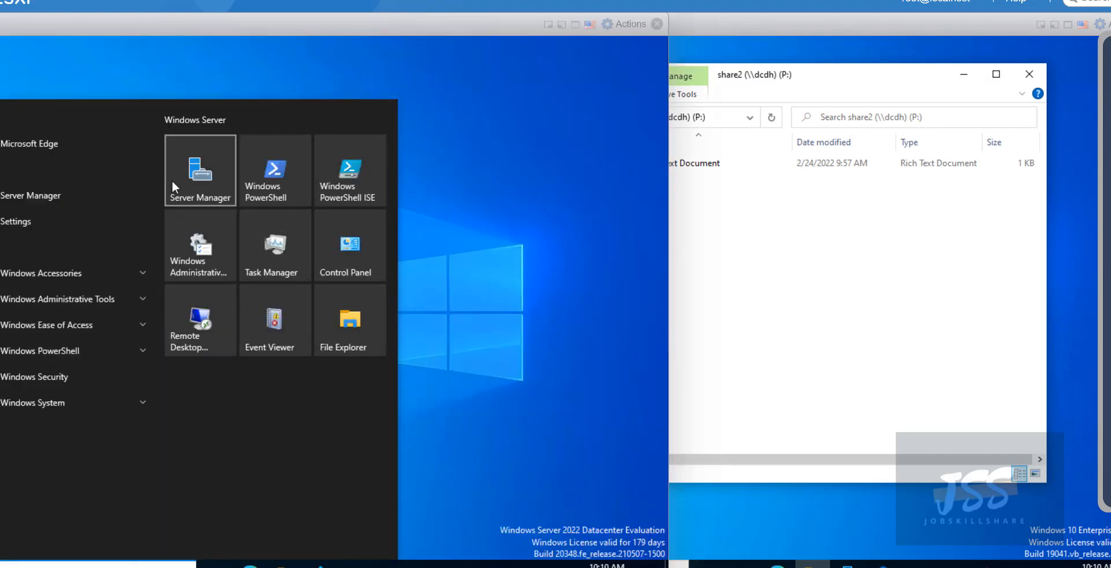
left_click(179, 184)
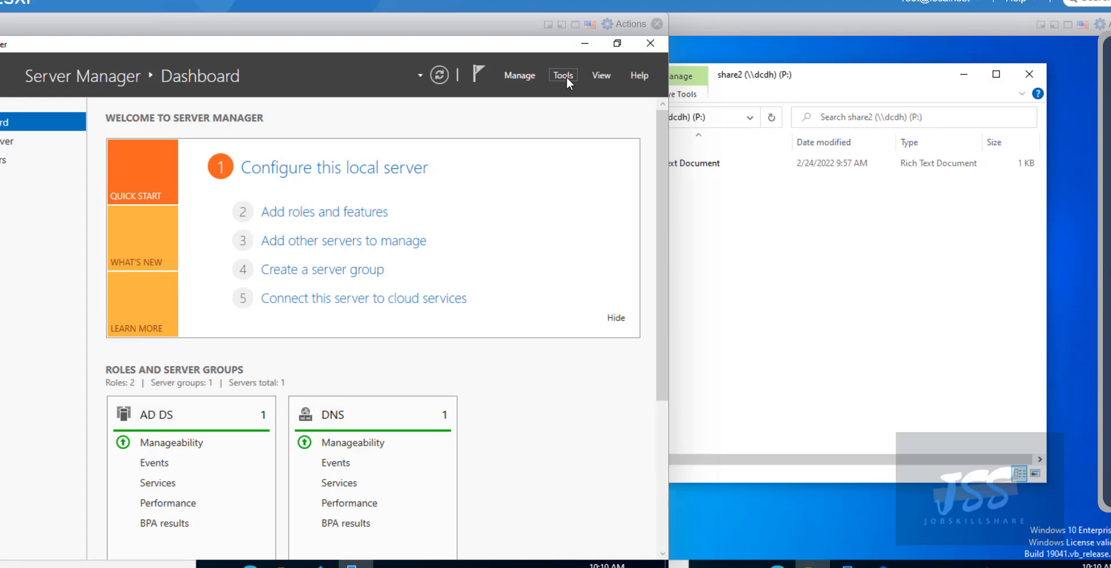
left_click(564, 78)
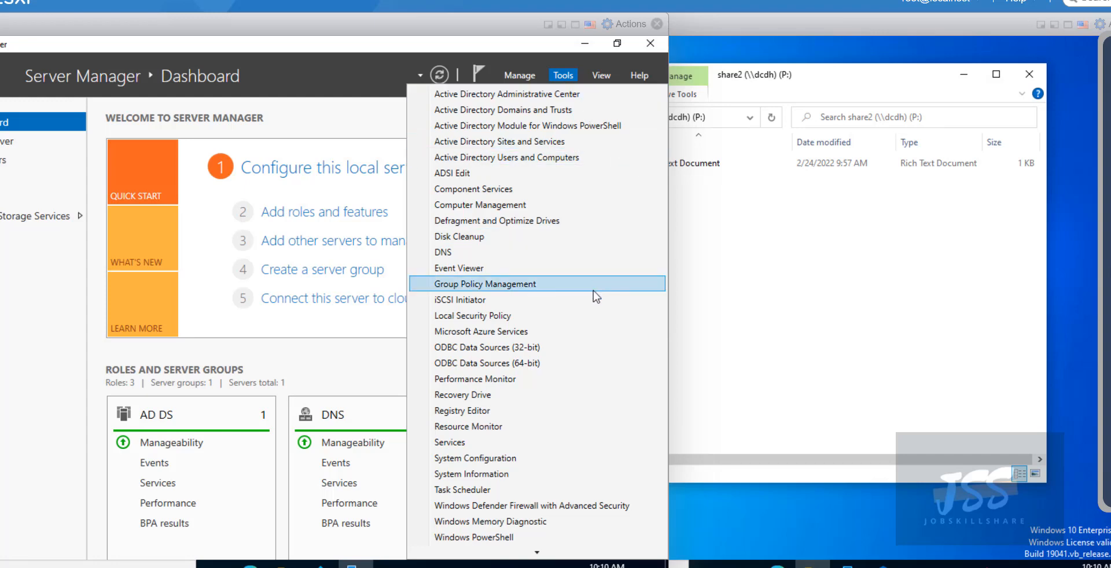
scroll(593, 291, "down", 1)
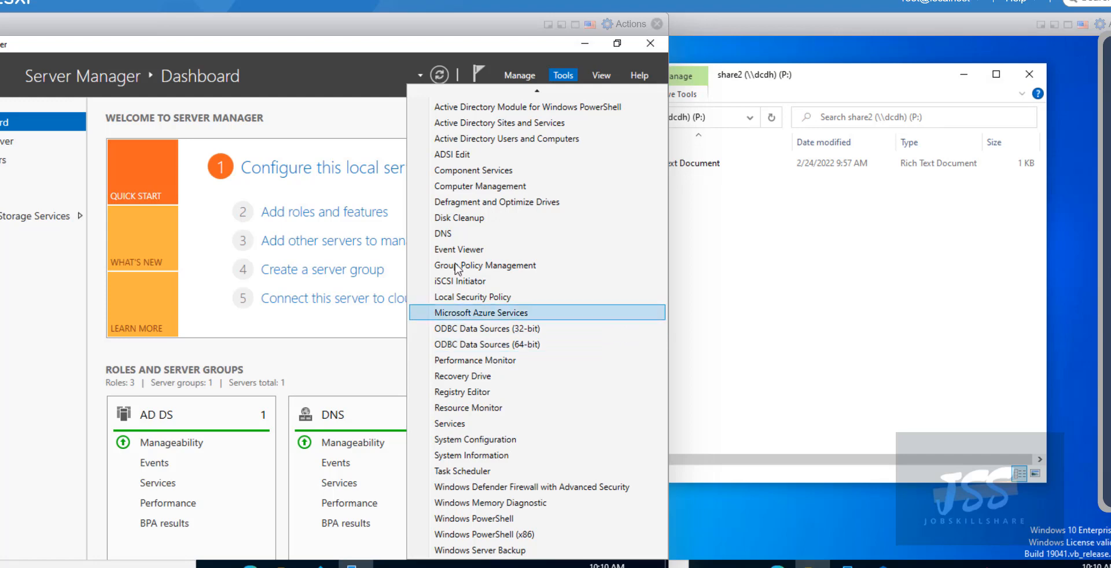
left_click(360, 64)
Run Add Roles and Features as role-based on this server and expand File and Storage Services.
left_click(360, 64)
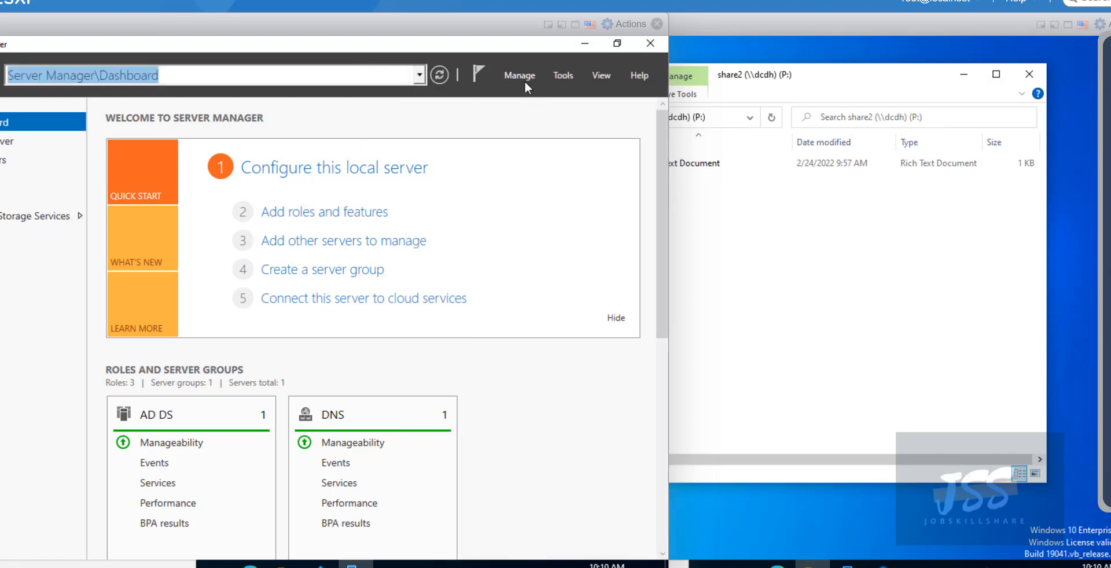
left_click(522, 80)
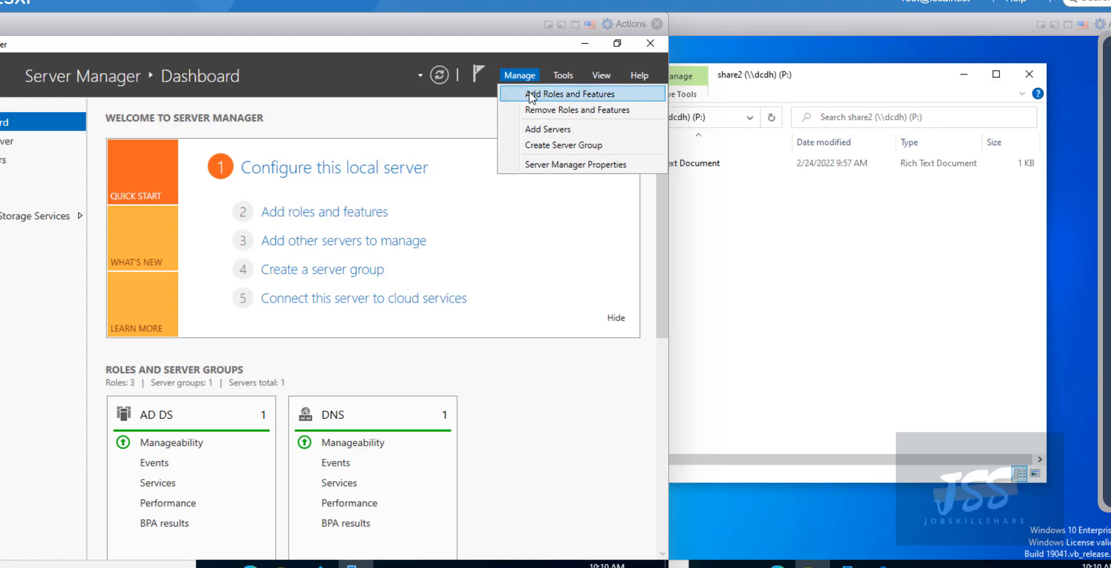
left_click(531, 95)
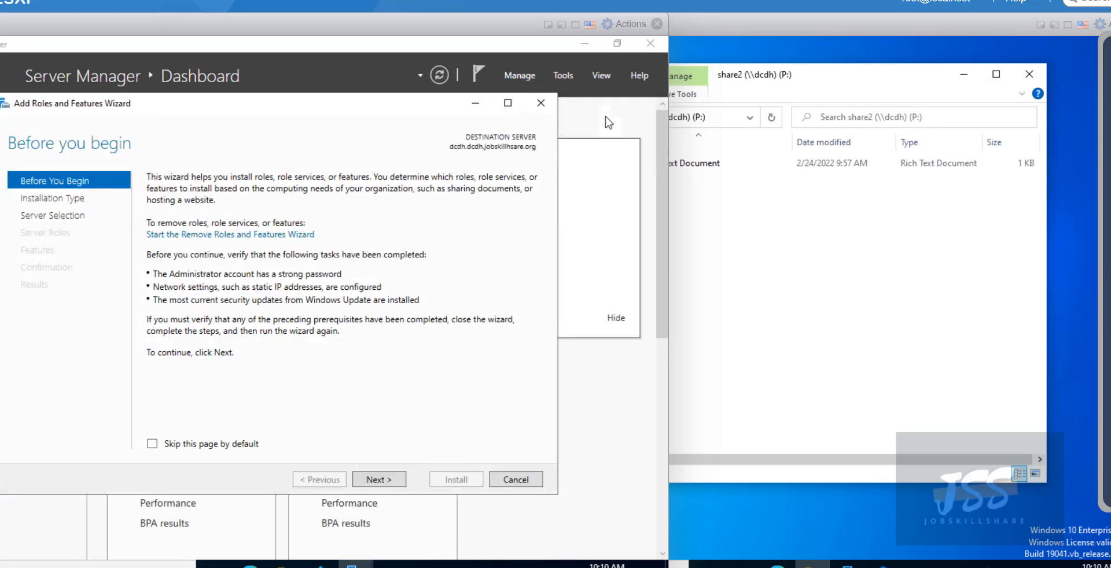
left_click(381, 480)
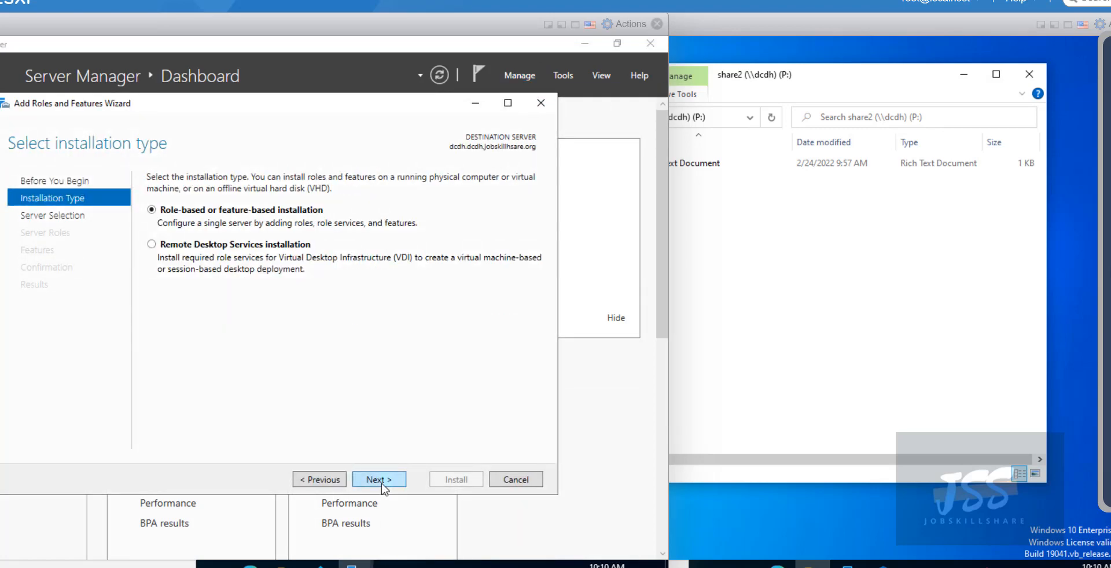
left_click(382, 484)
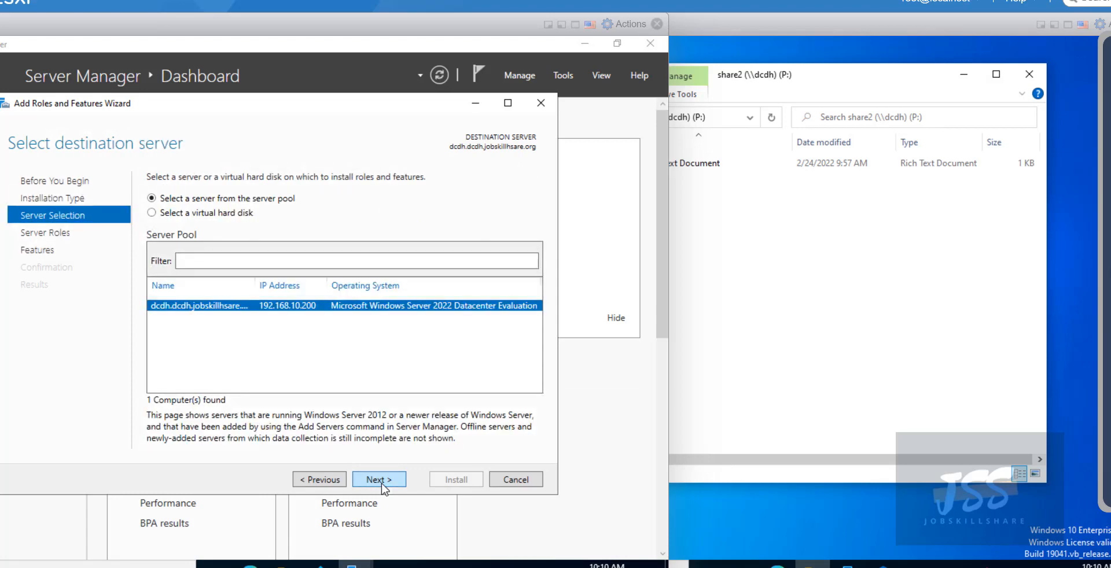
left_click(381, 484)
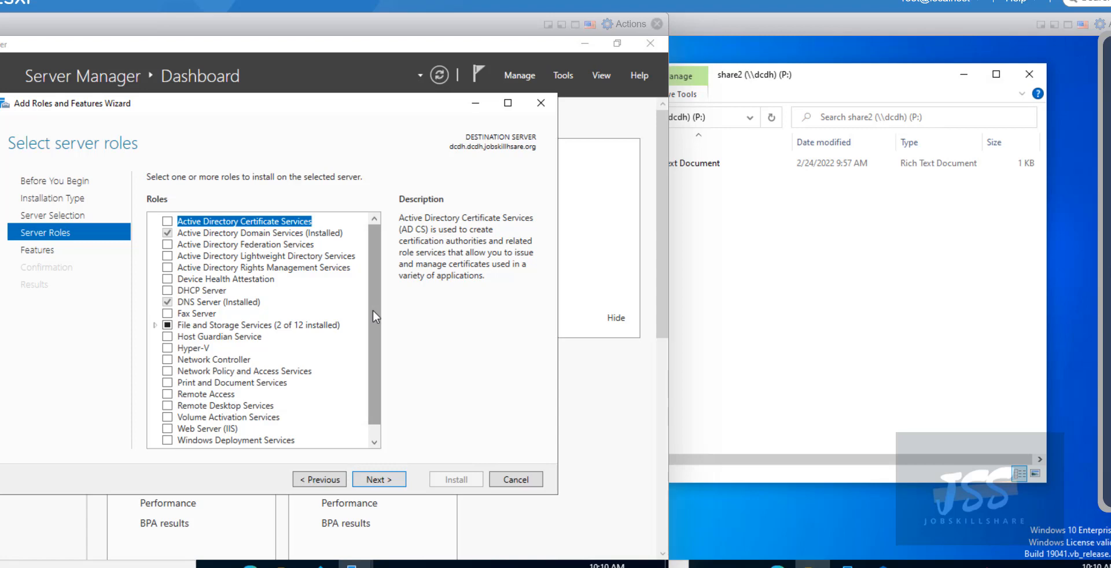
left_click_drag(373, 310, 371, 329)
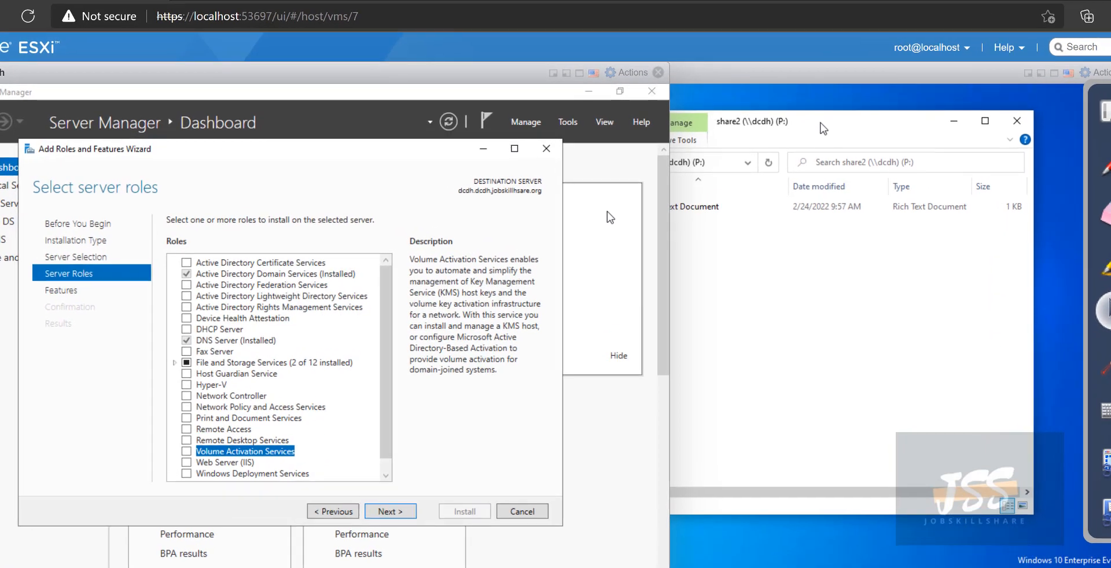
left_click(170, 366)
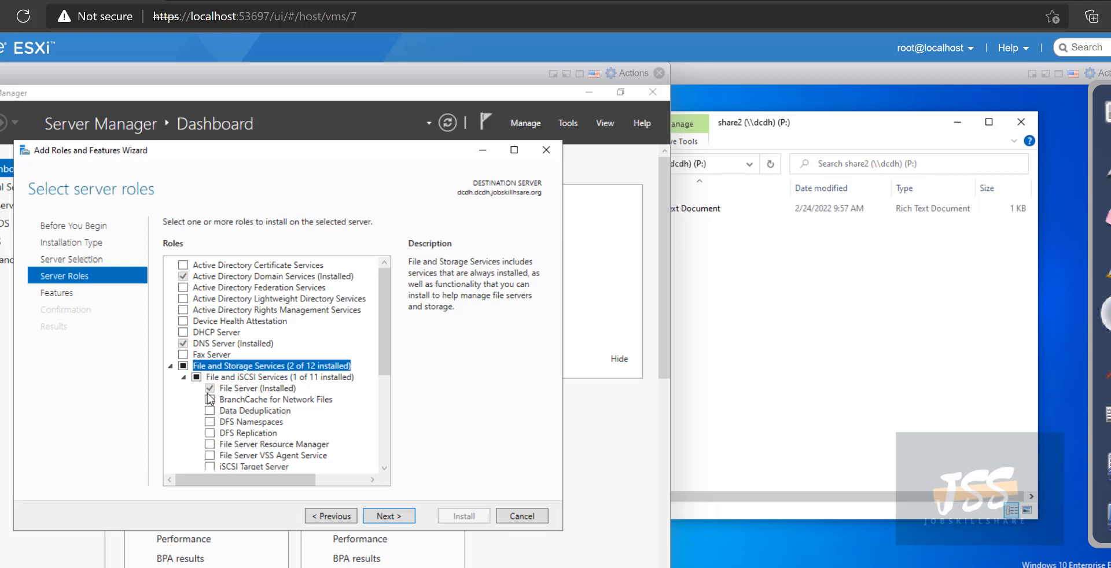
left_click_drag(388, 324, 381, 353)
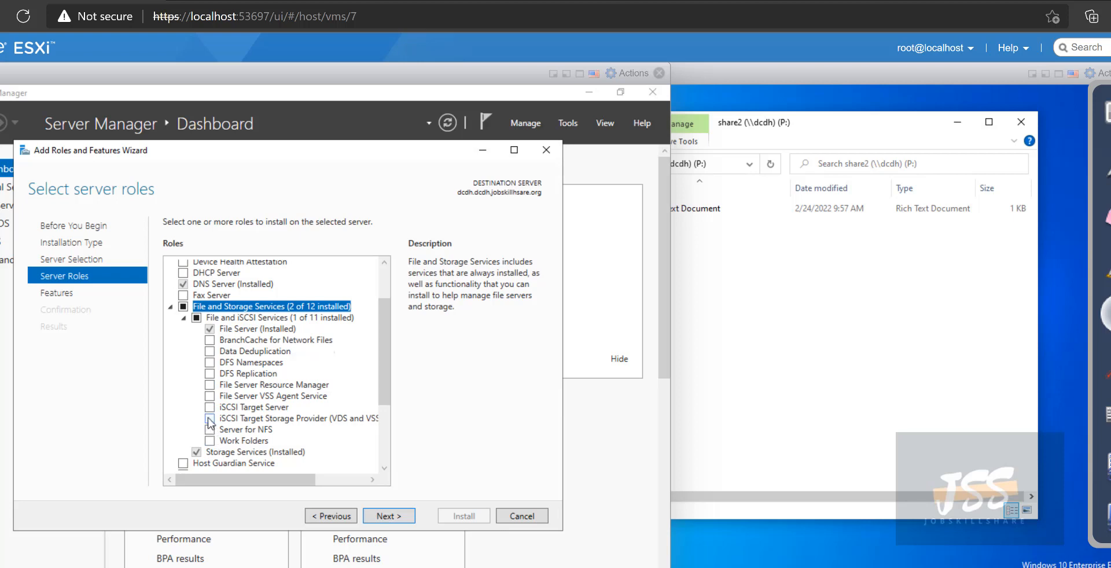
Install File Server Resource Manager together with its management tools.
left_click(209, 386)
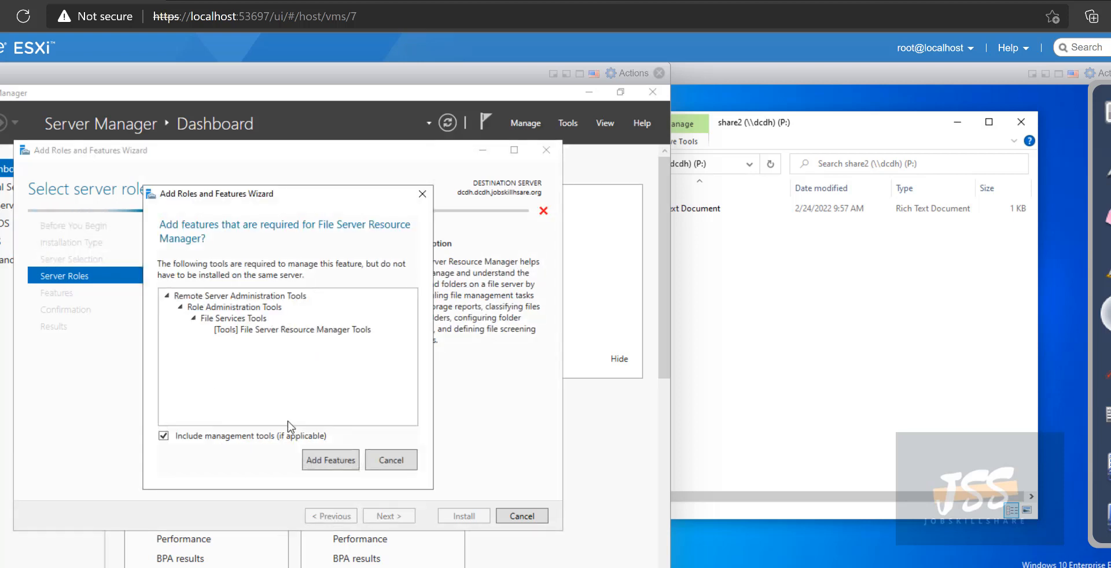
left_click(321, 457)
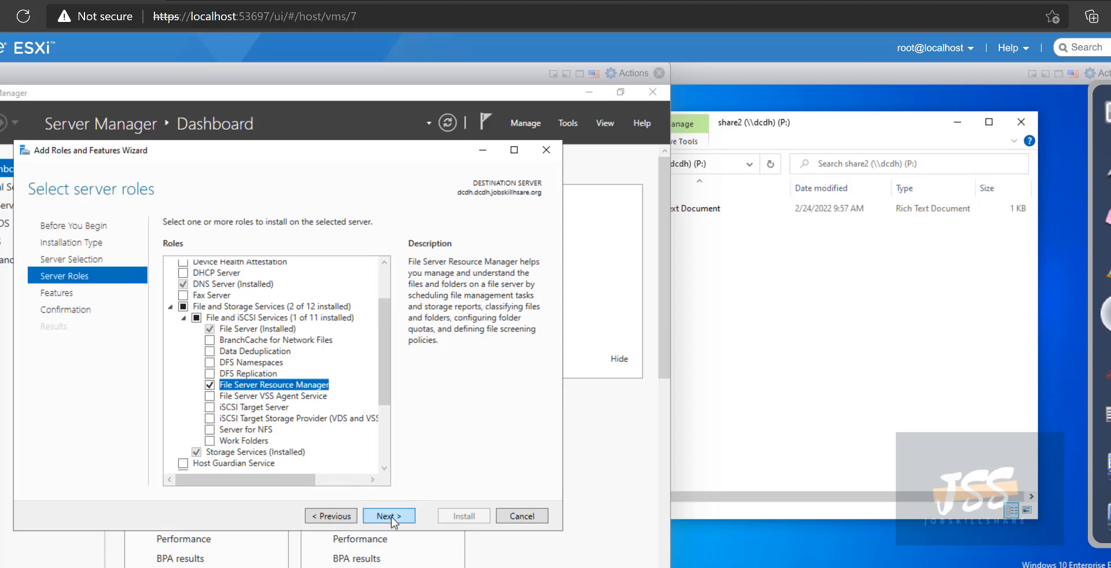
left_click(392, 517)
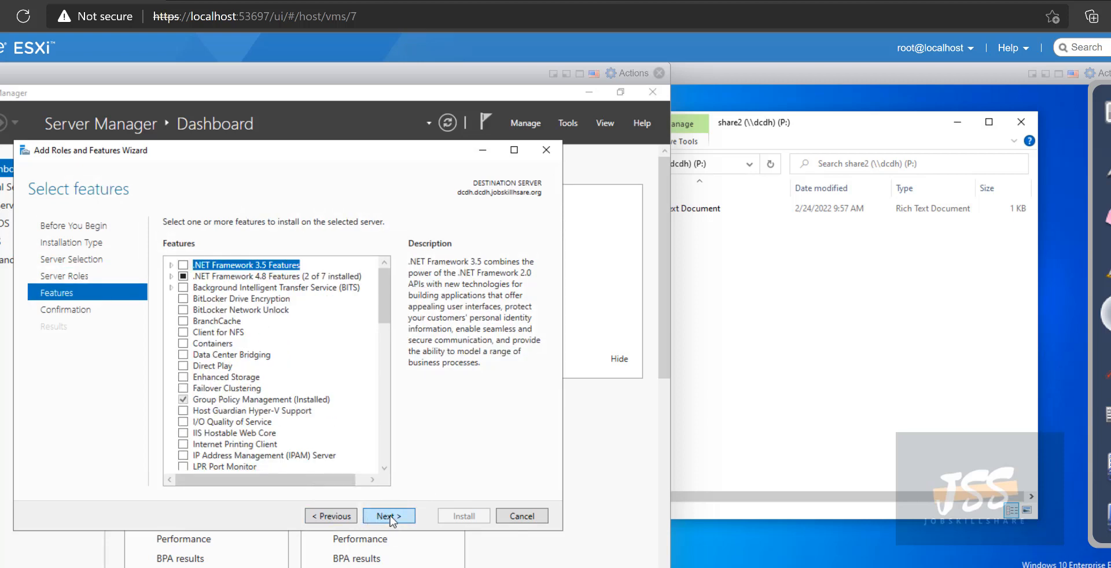
left_click(384, 516)
left_click(458, 516)
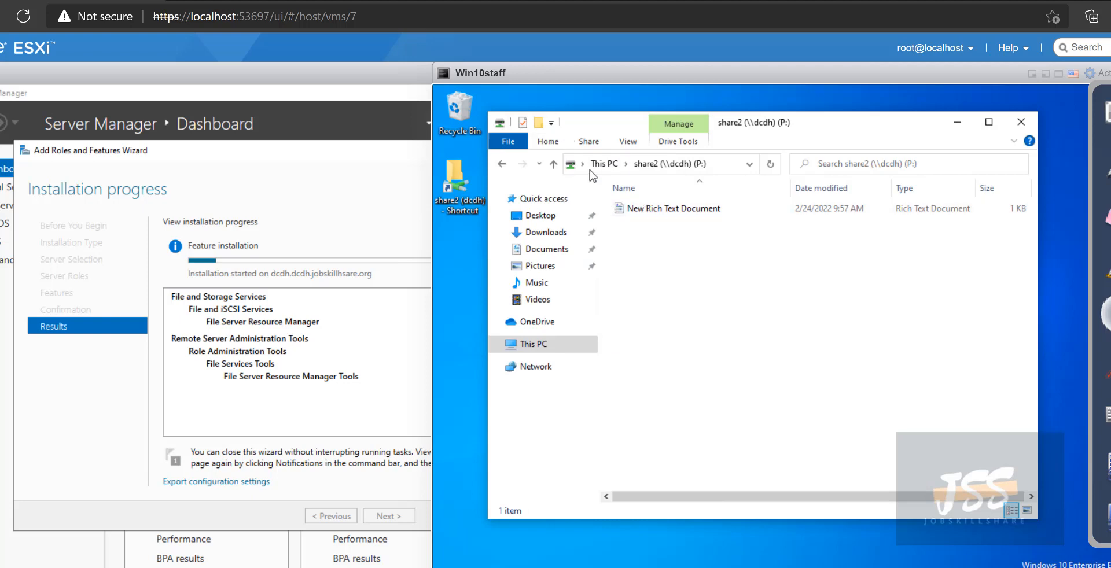
Return the client's Explorer to This PC, then close the completed installation wizard.
left_click(502, 164)
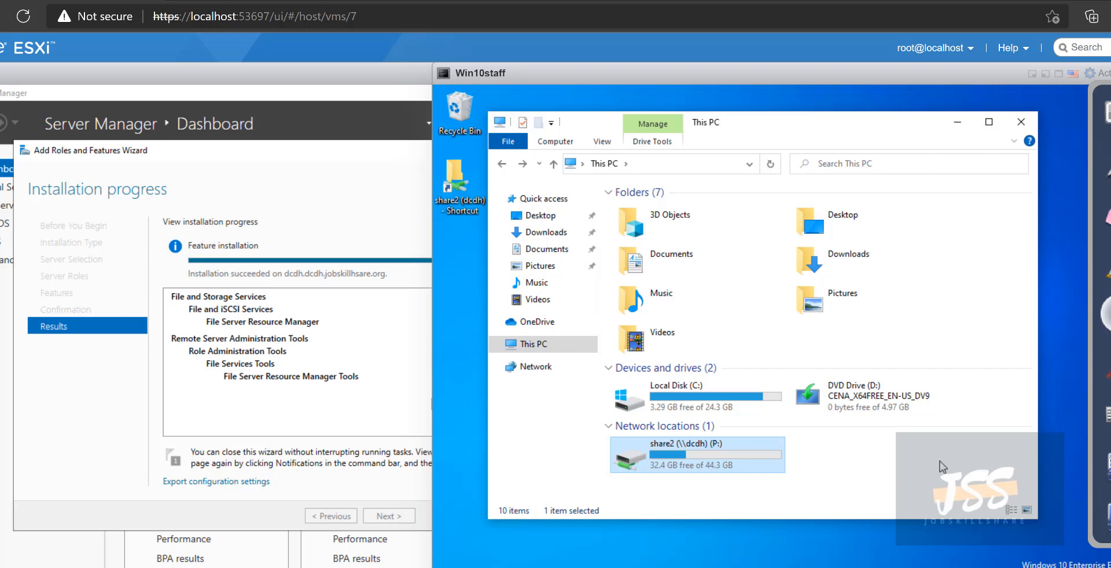
left_click(436, 535)
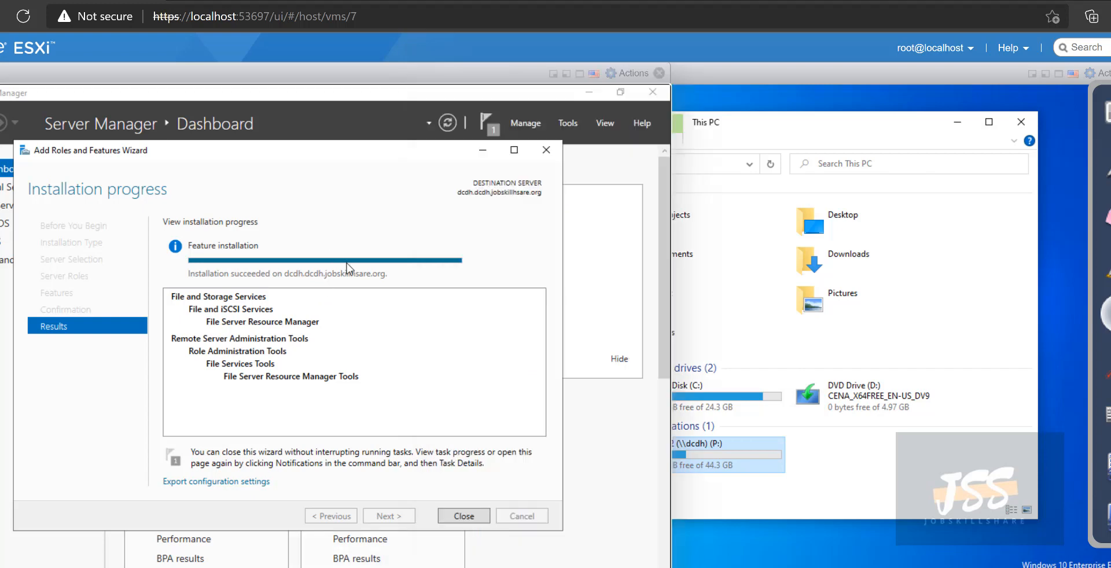
left_click(544, 152)
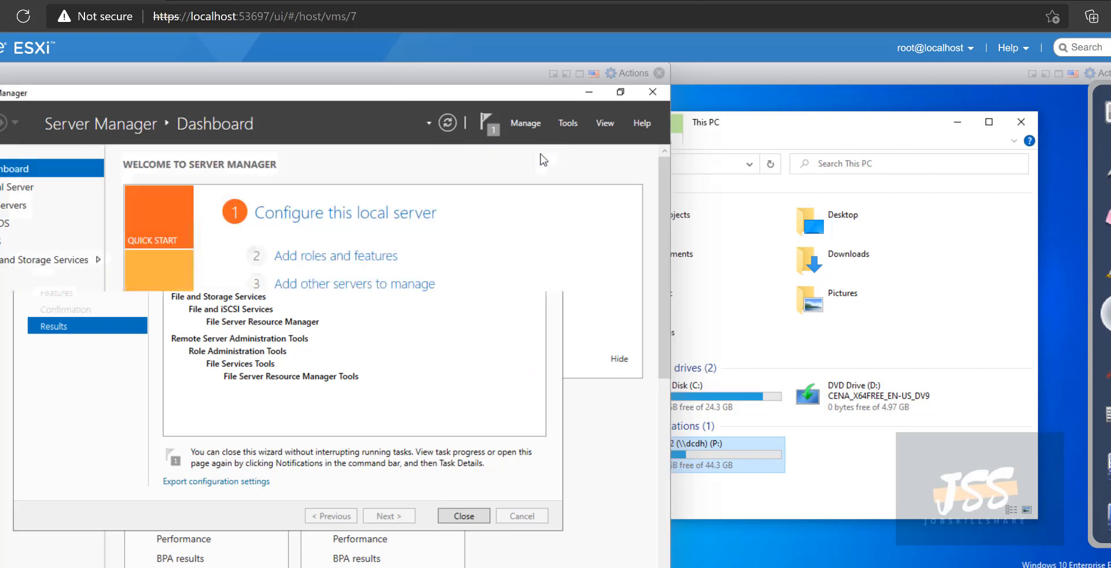
Open File Server Resource Manager and start a new quota under Quota Management > Quotas.
left_click(568, 123)
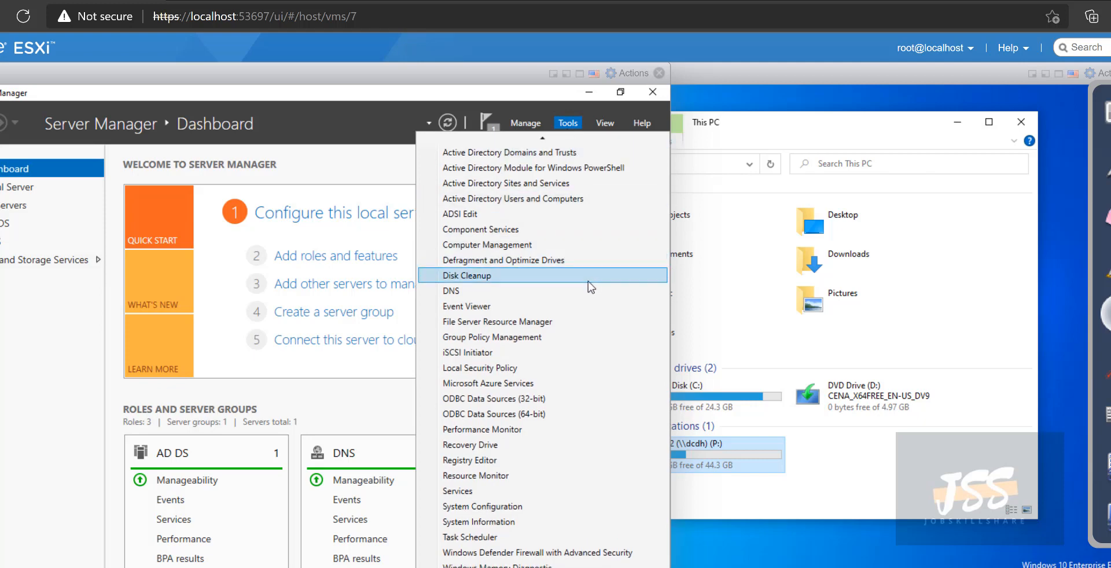
left_click(542, 324)
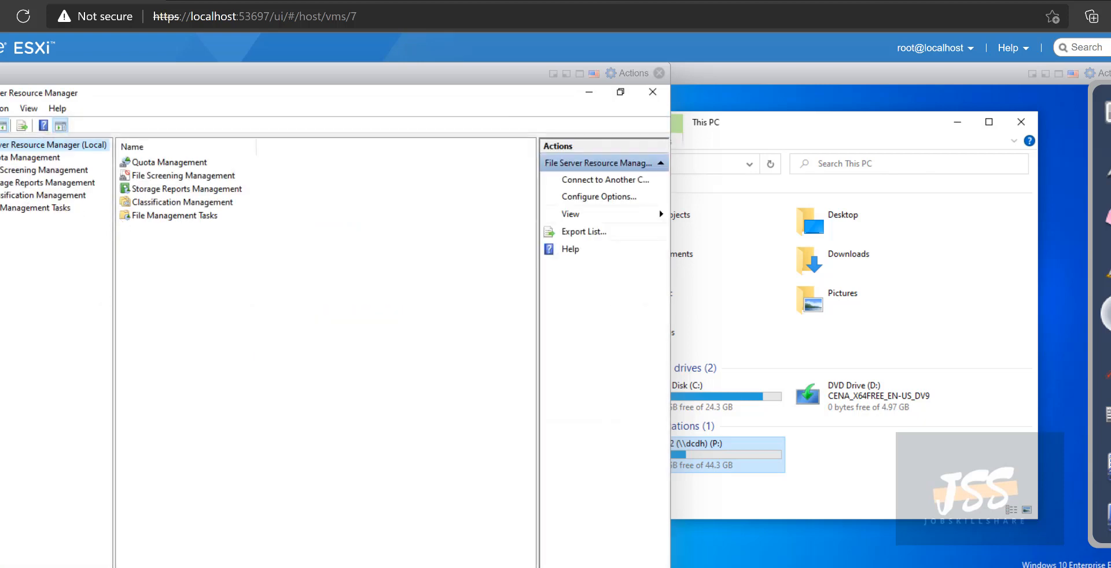
left_click(1, 158)
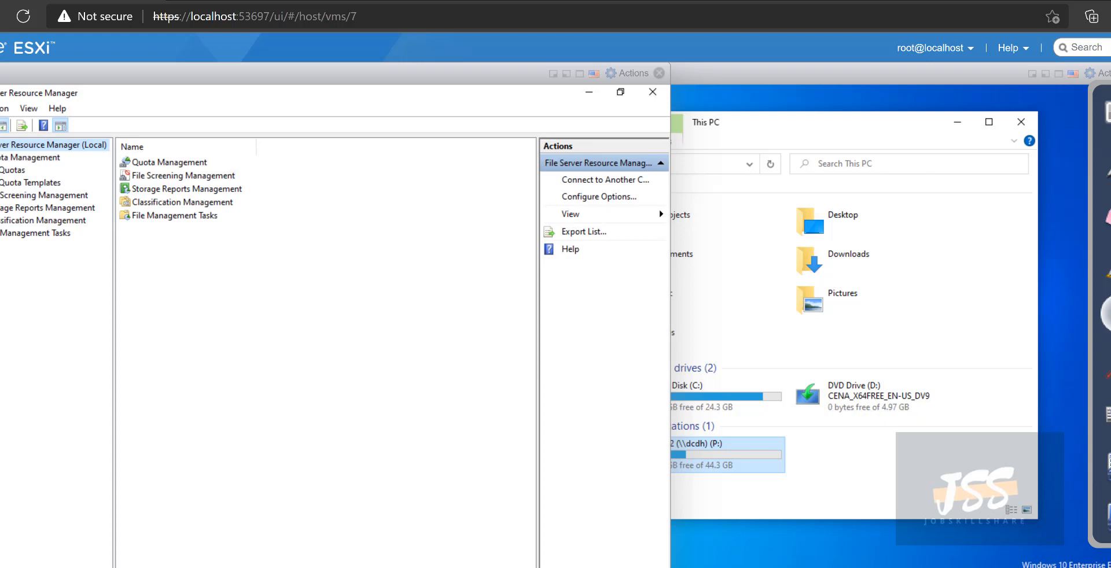
left_click(23, 171)
left_click(41, 158)
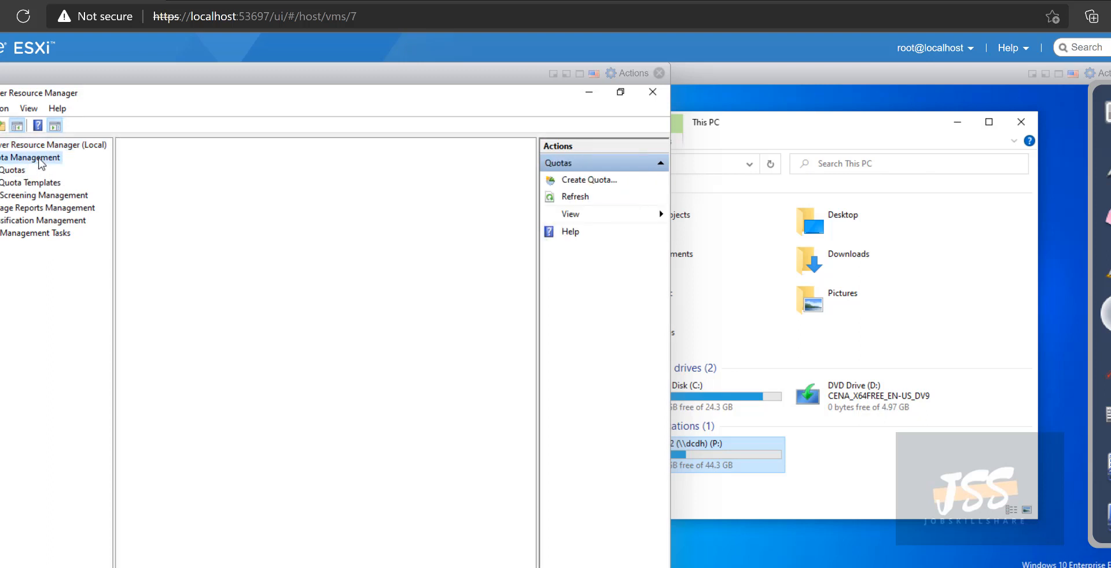
right_click(42, 164)
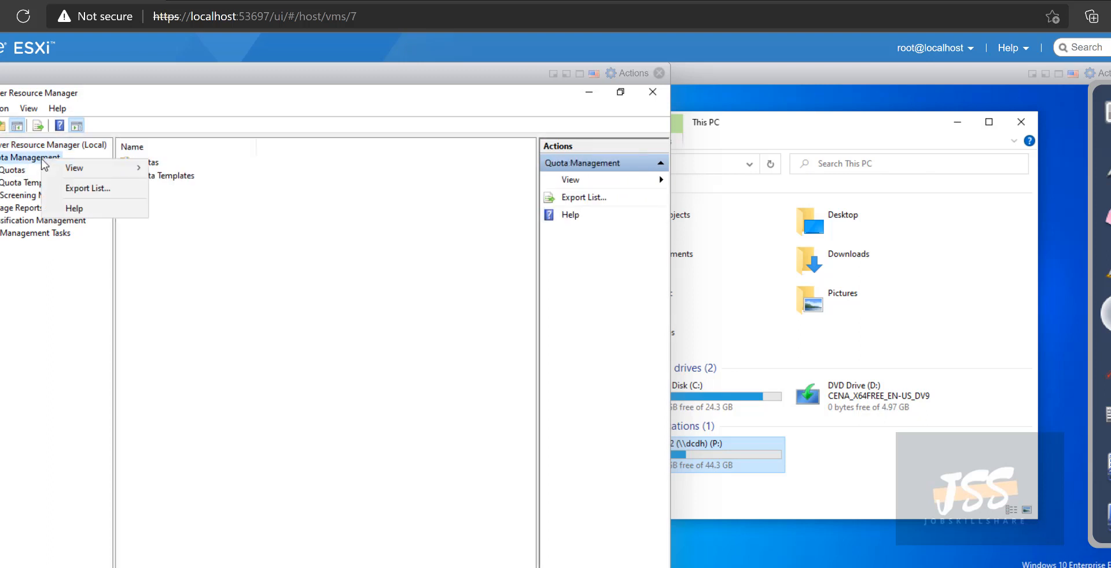
left_click(15, 172)
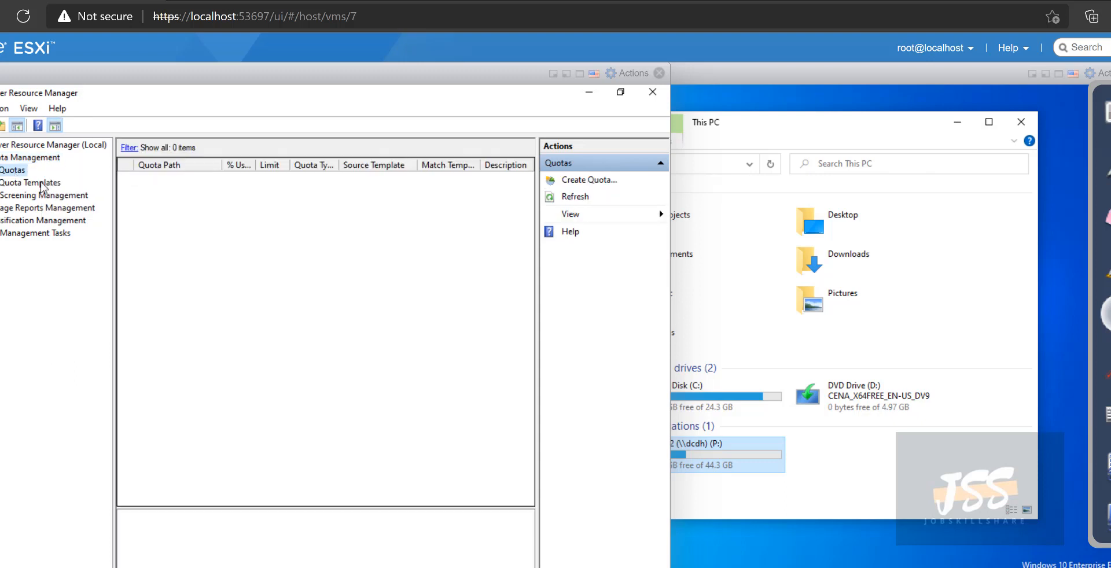
right_click(184, 224)
left_click(220, 235)
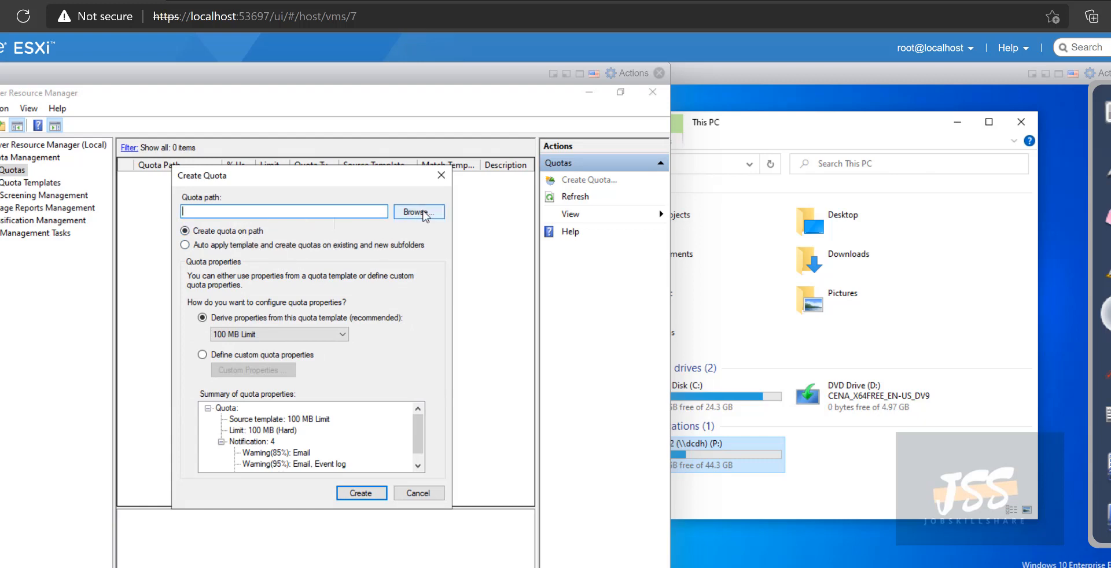
Create a quota on C:\share2 using the 100 MB Limit template.
left_click(409, 219)
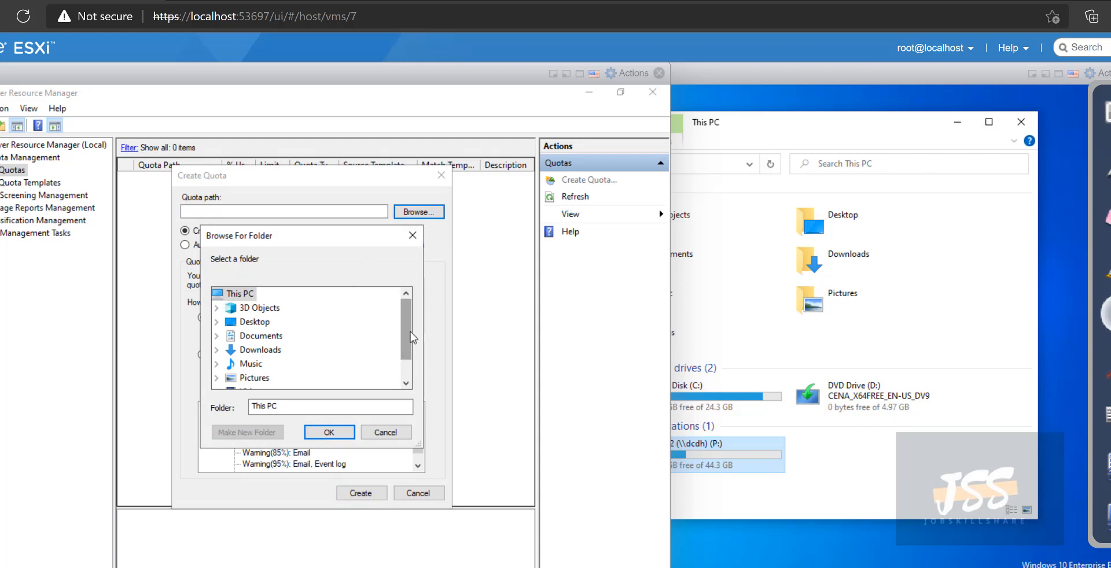
left_click_drag(405, 343, 409, 370)
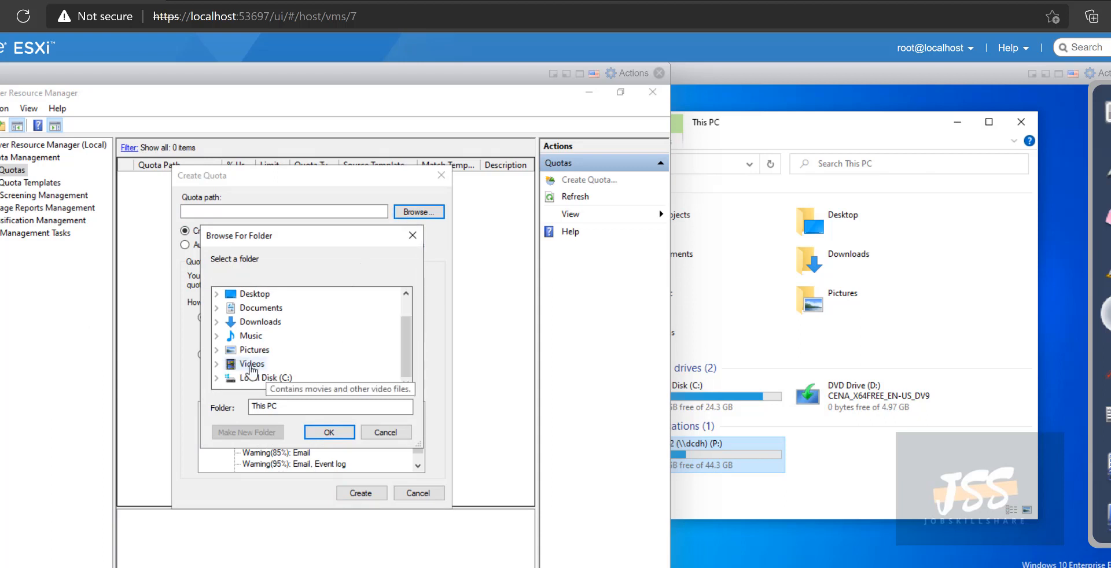
left_click(215, 378)
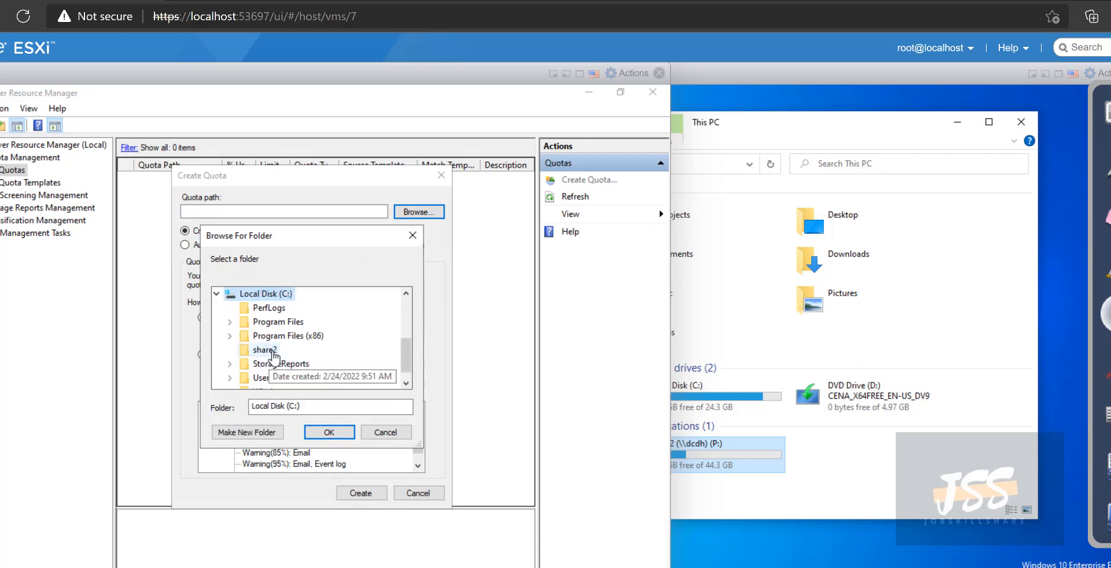
left_click(264, 349)
left_click(329, 432)
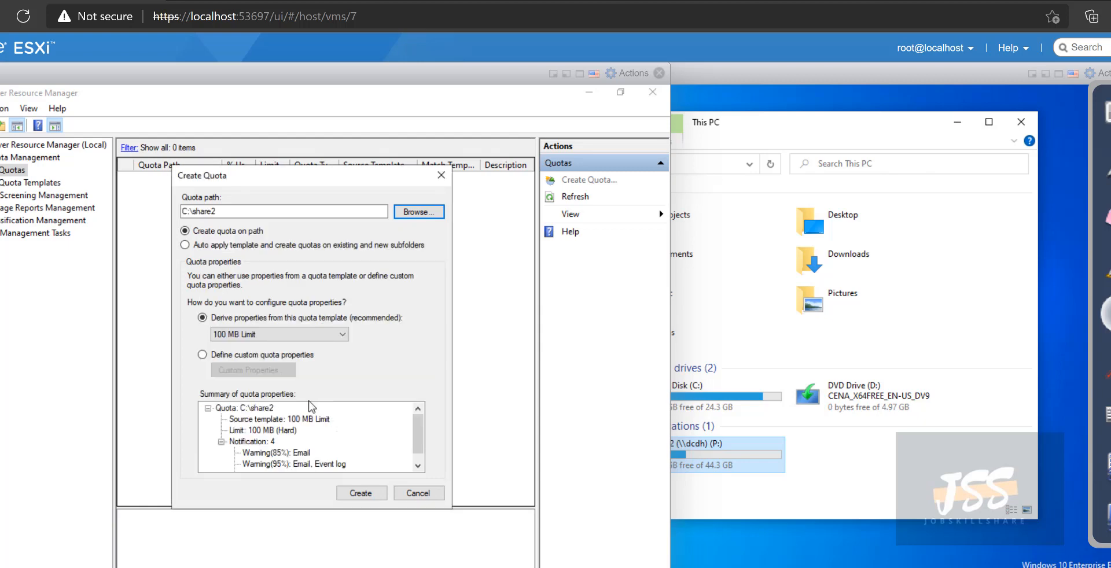
left_click(233, 342)
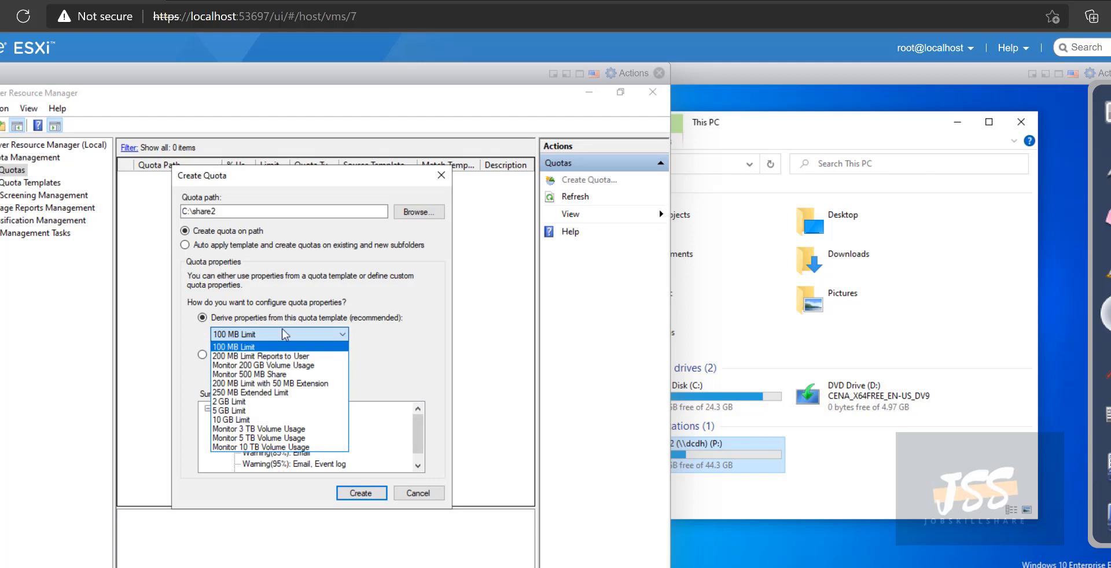
left_click(405, 332)
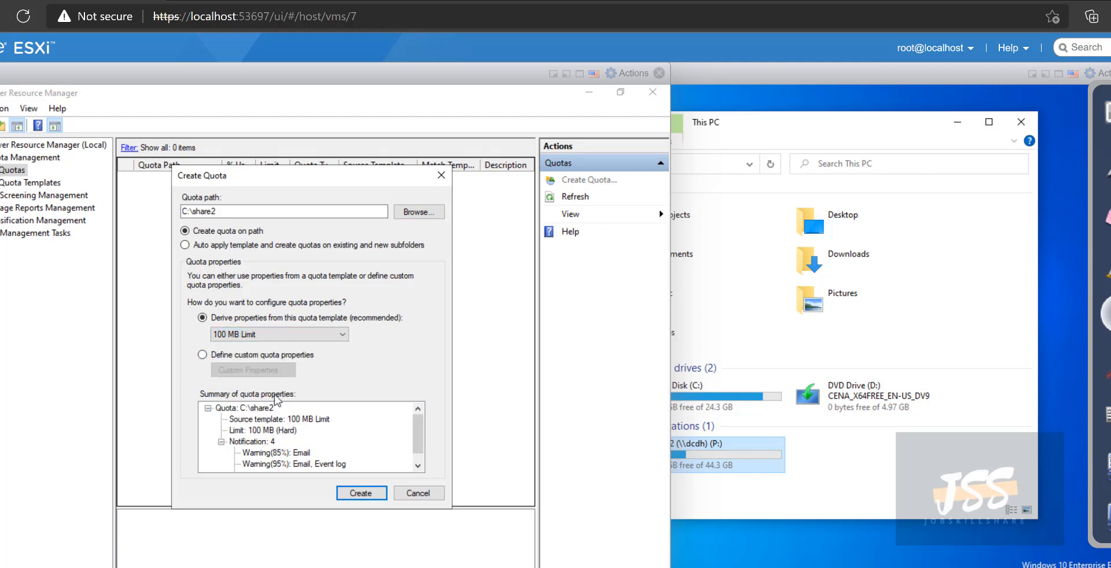
left_click(360, 494)
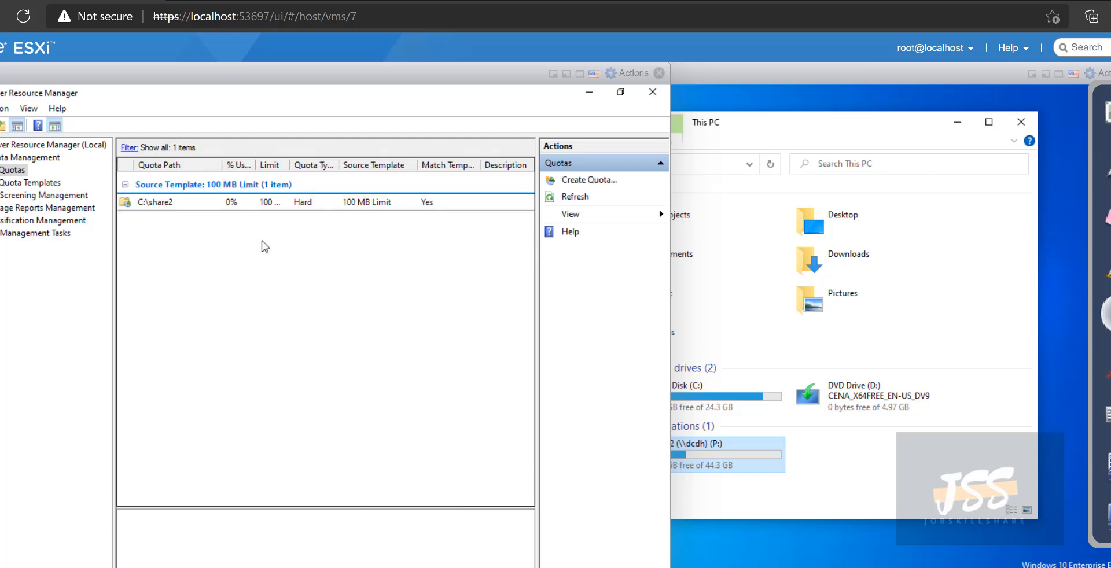
On Win10staff, refresh This PC and confirm share2 (P:) shows 99.9 MB free of 100 MB.
left_click(863, 513)
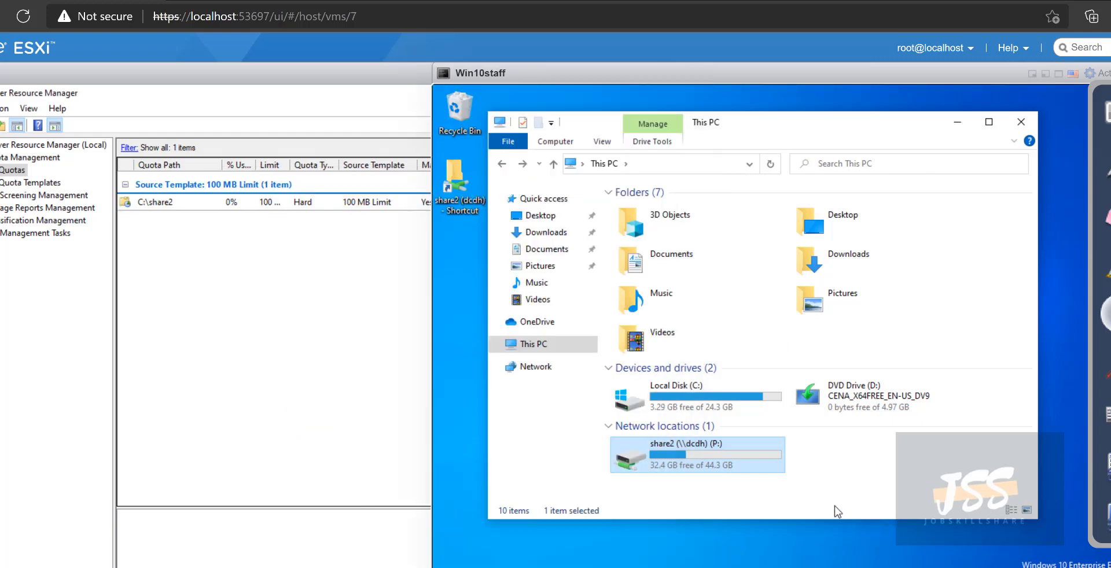
right_click(756, 495)
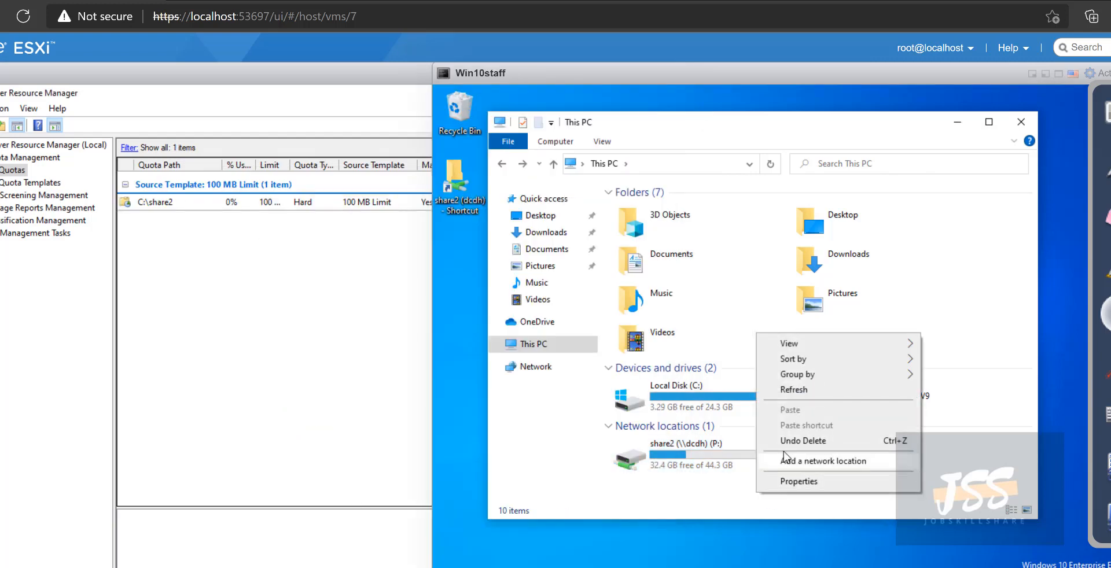
left_click(793, 390)
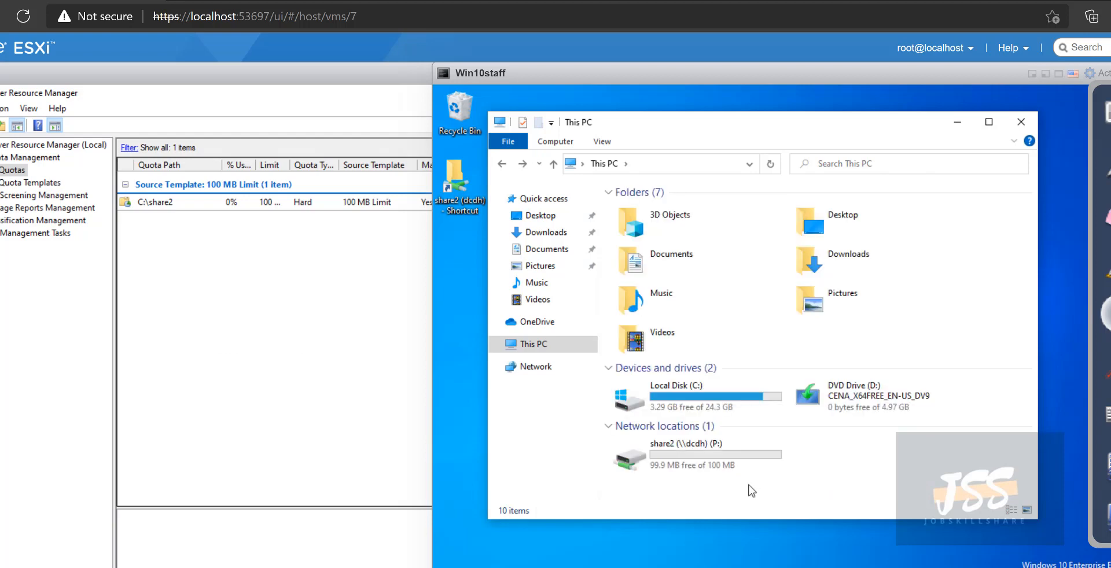
left_click(721, 462)
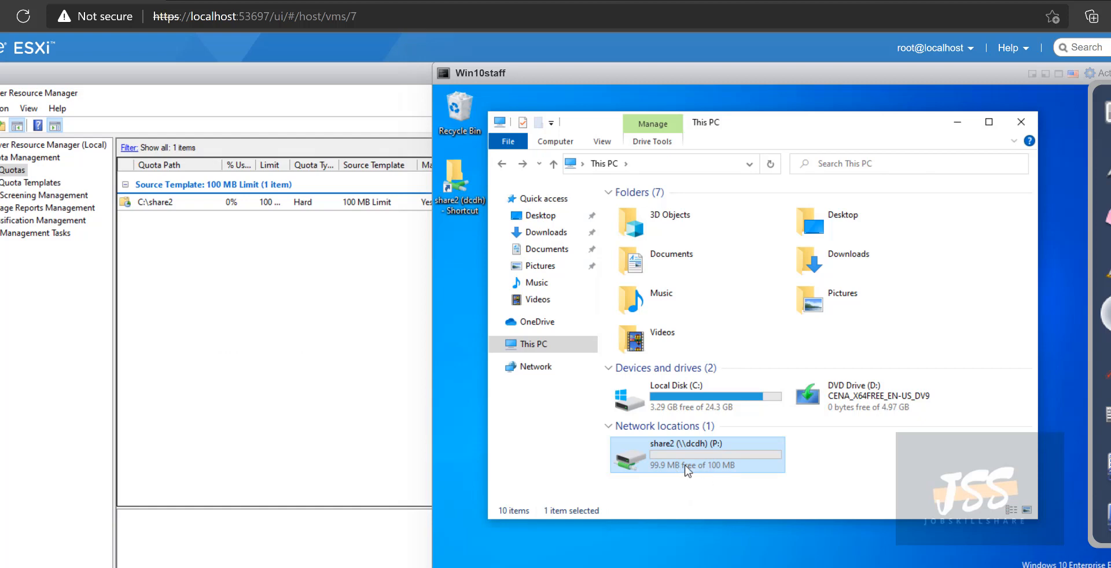
mouse_move(704, 462)
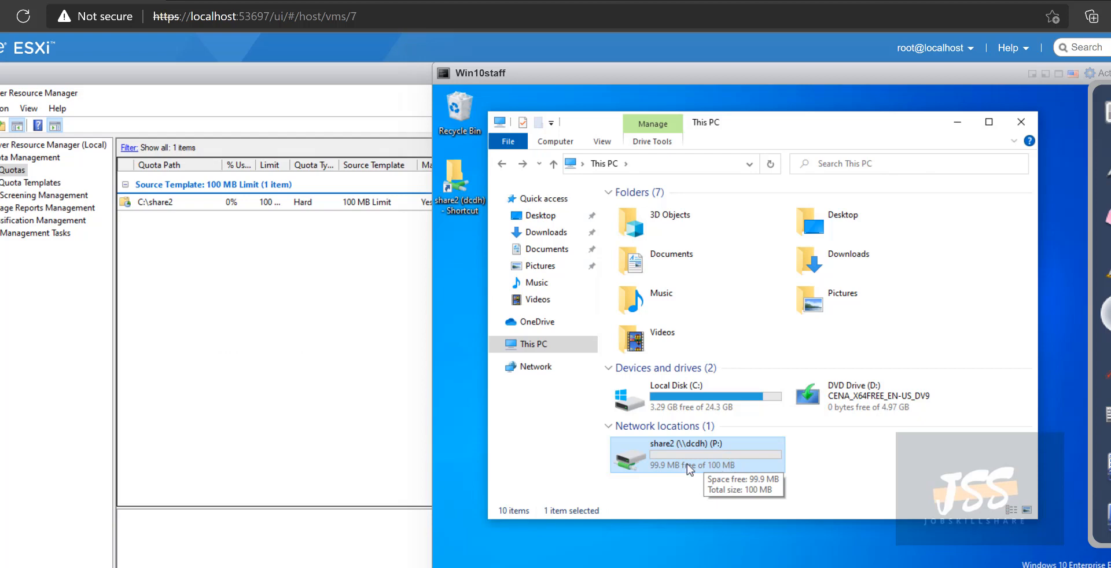
left_click(365, 315)
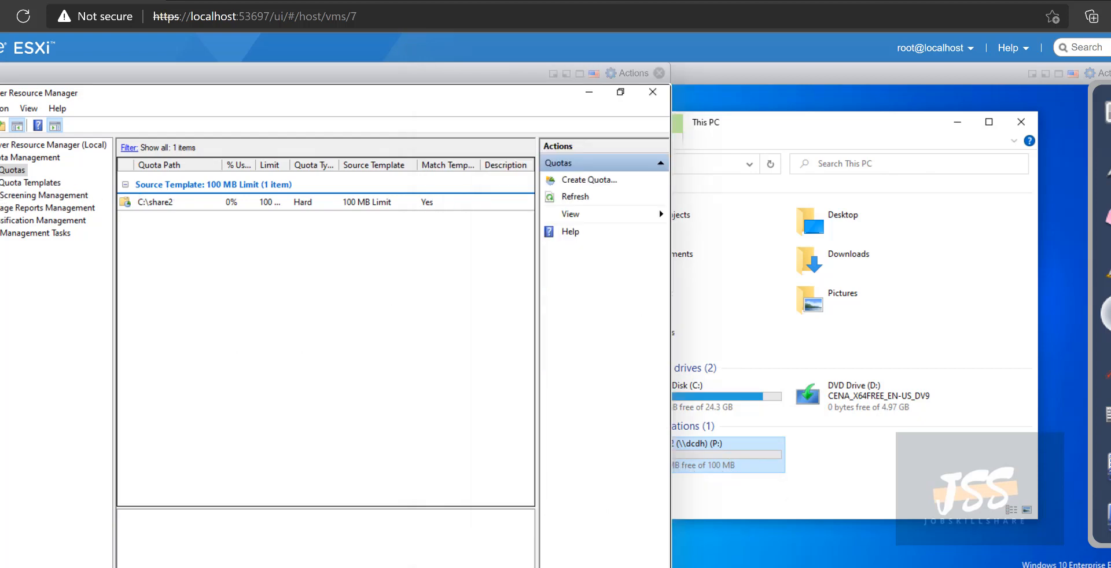
Expand File Screening Management to list File Screens, File Screen Templates and File Groups.
left_click(0, 196)
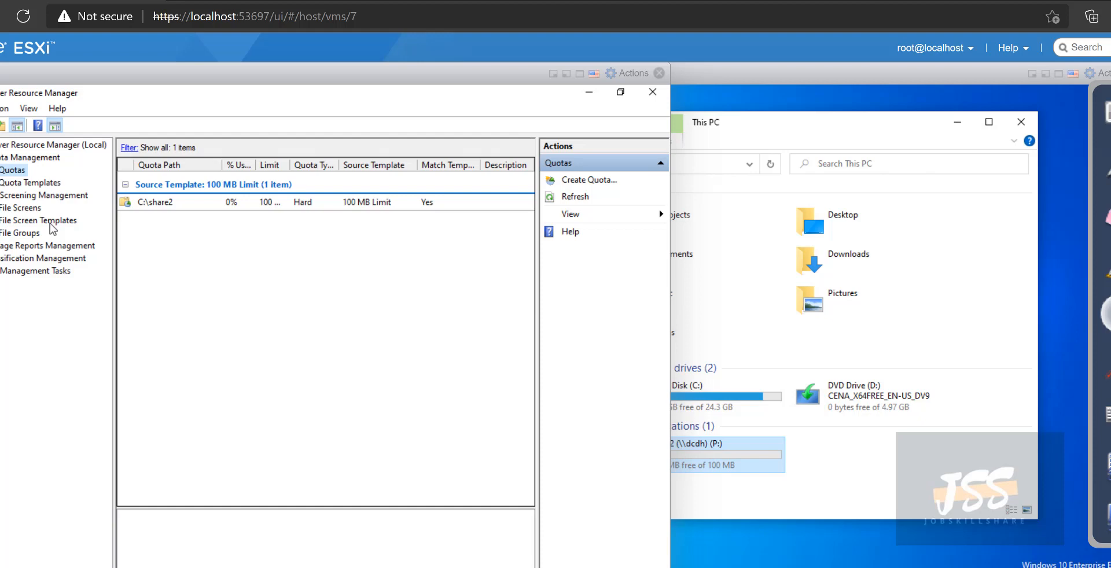
Review the five built-in file screen templates, then return to the empty File Screens list.
left_click(26, 210)
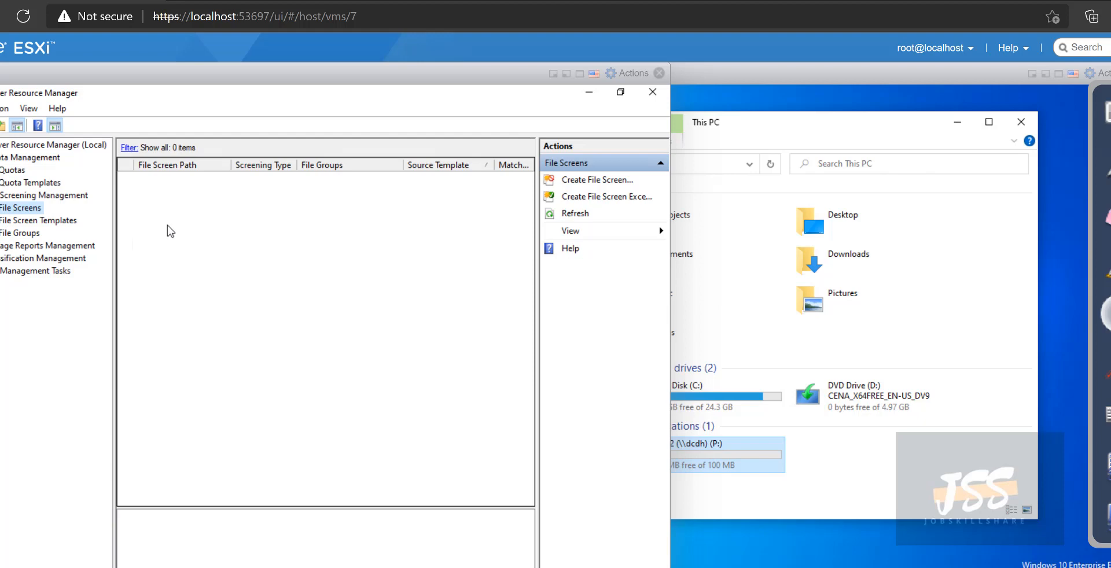
left_click(46, 221)
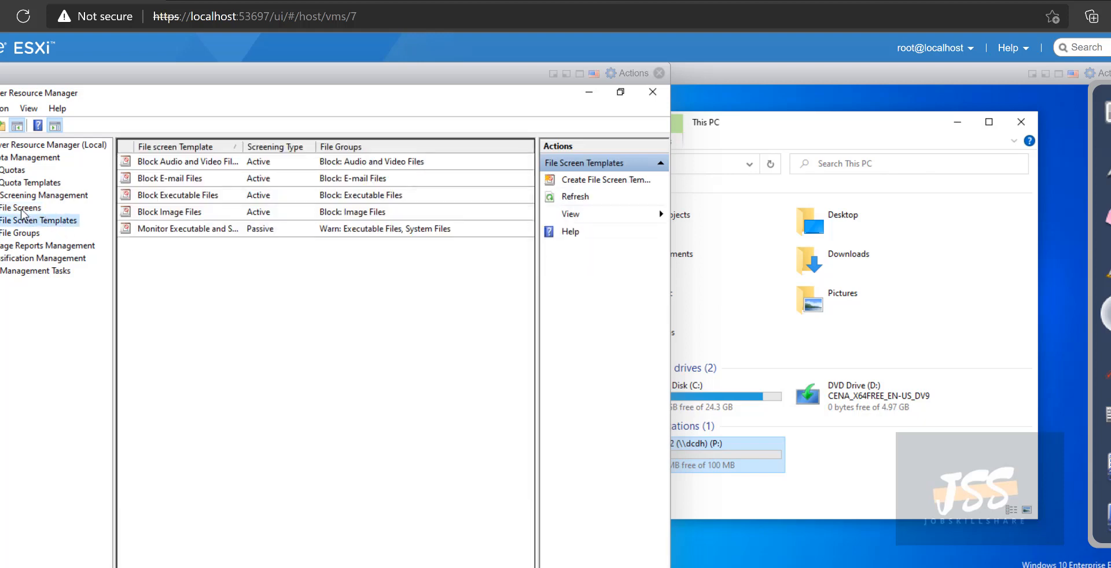
left_click(22, 209)
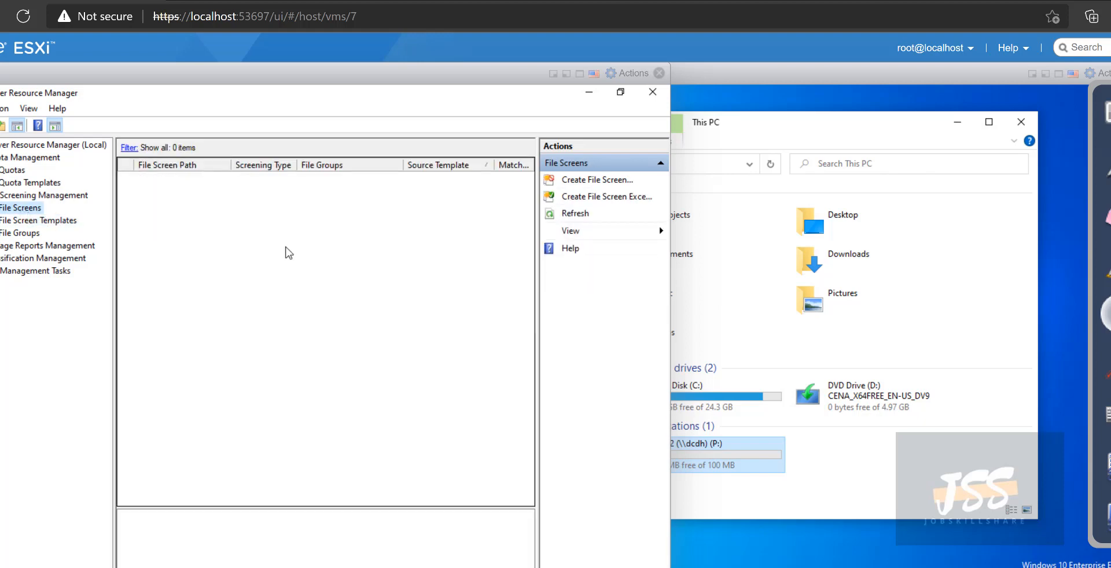
Create a new text document named mydog on the share2 (P:) drive.
double_click(757, 452)
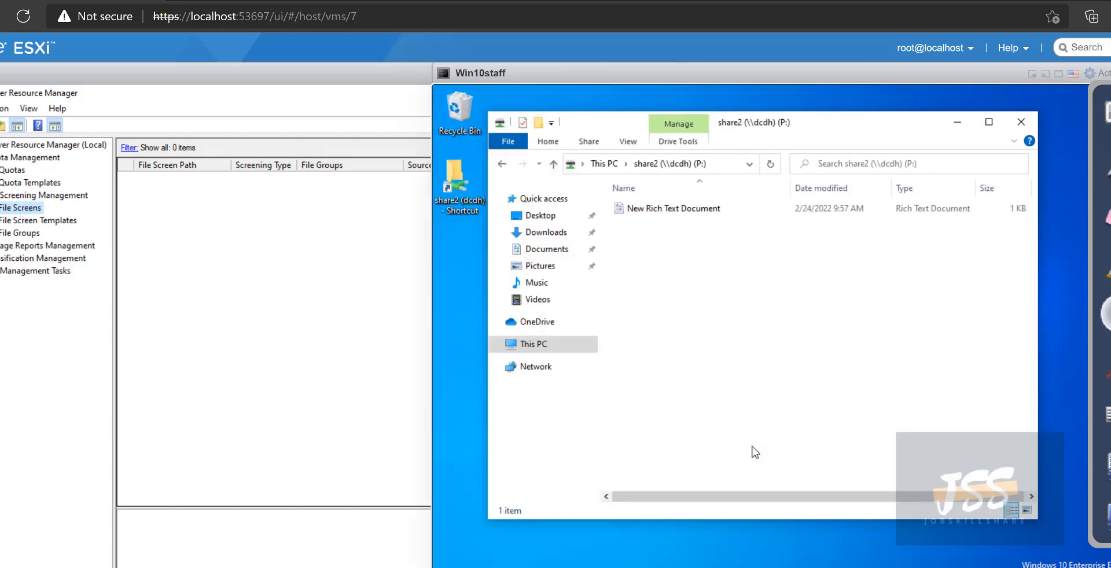
right_click(700, 267)
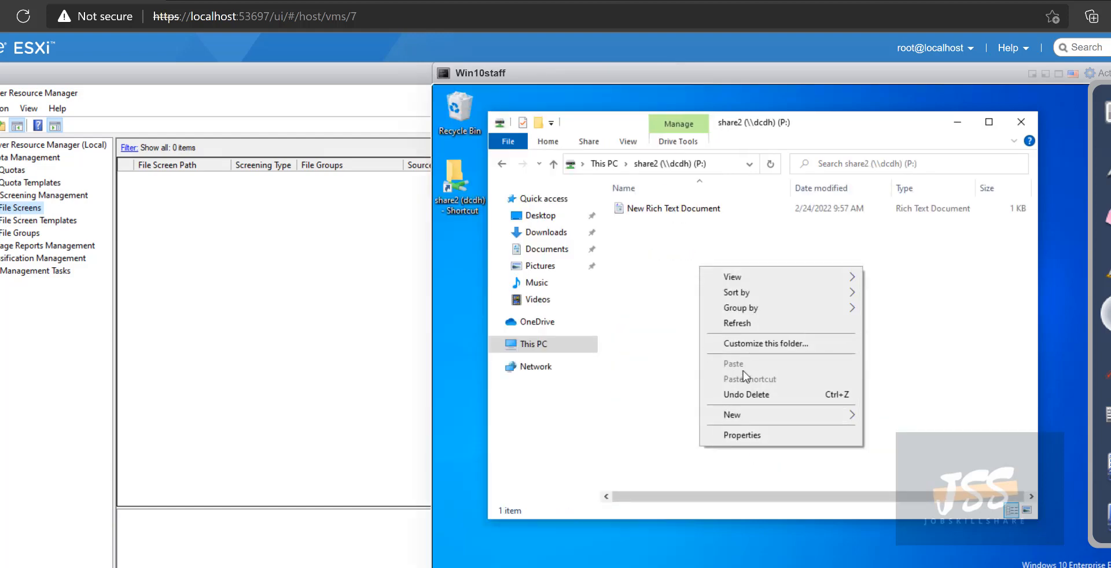
mouse_move(822, 415)
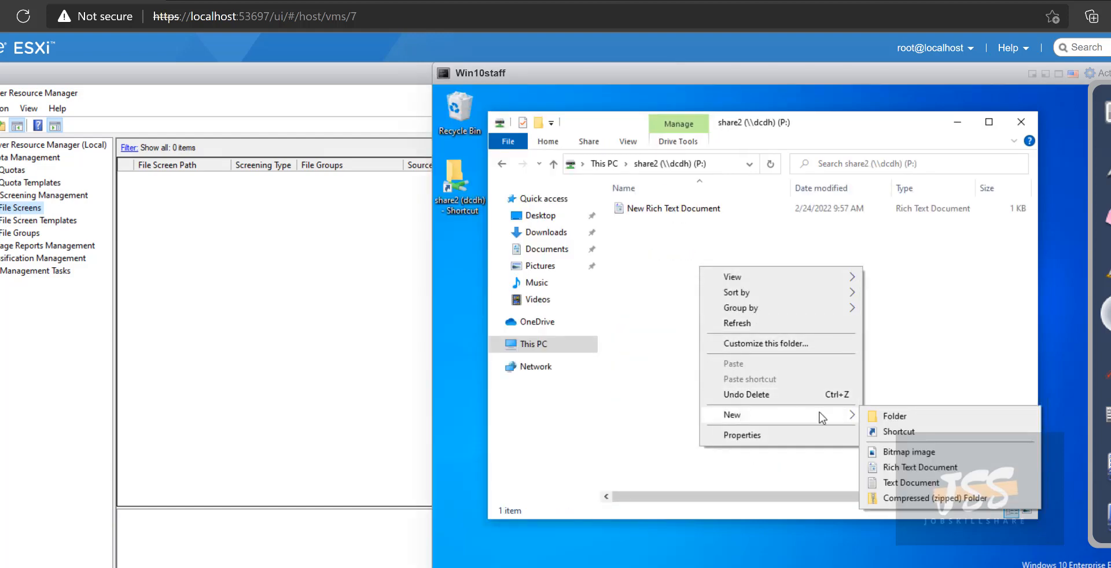
left_click(894, 482)
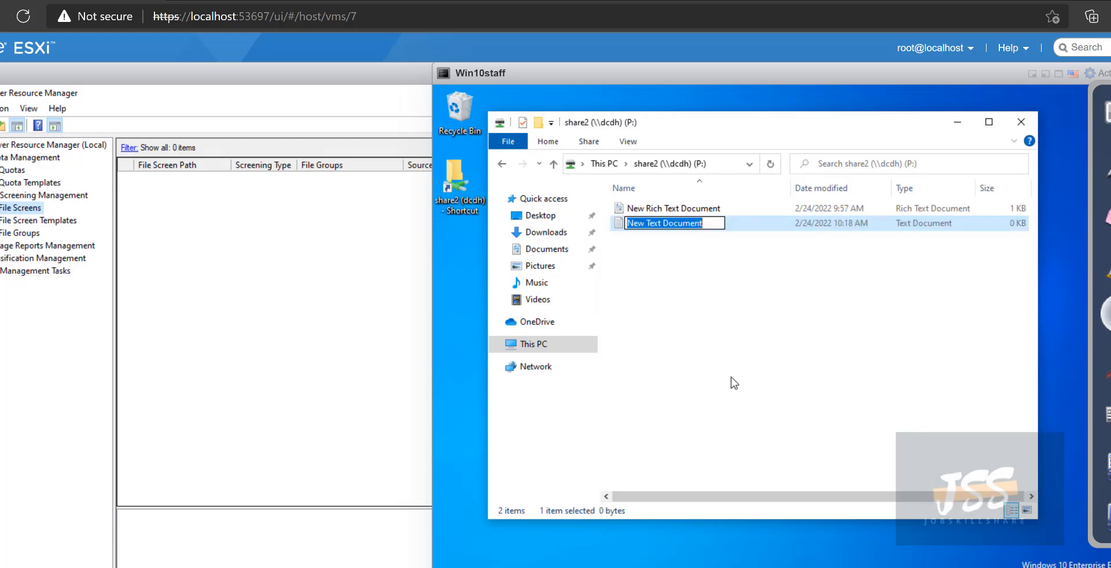
type("mydog")
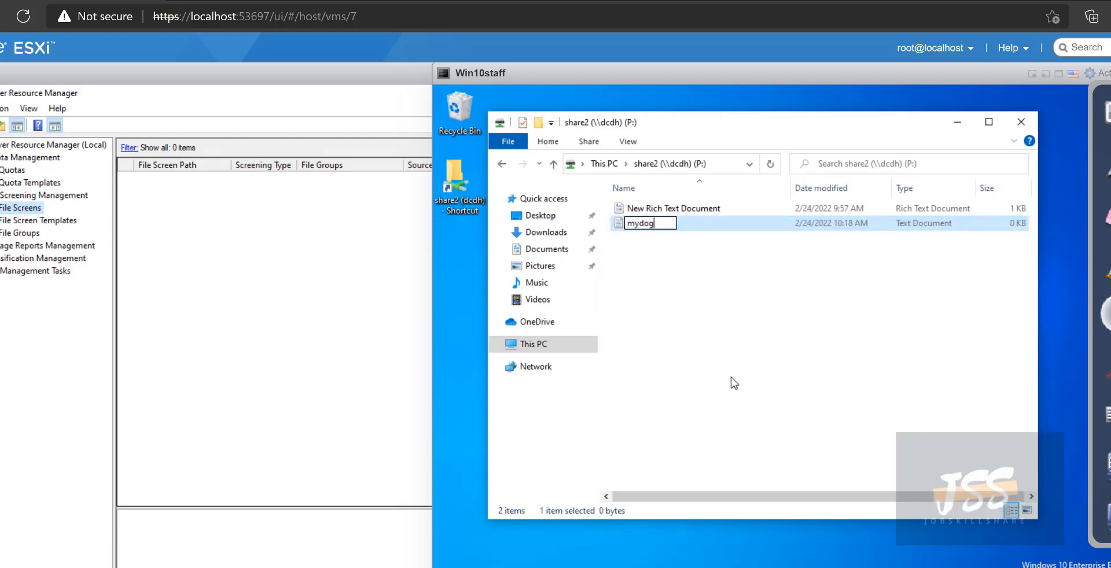
left_click(733, 382)
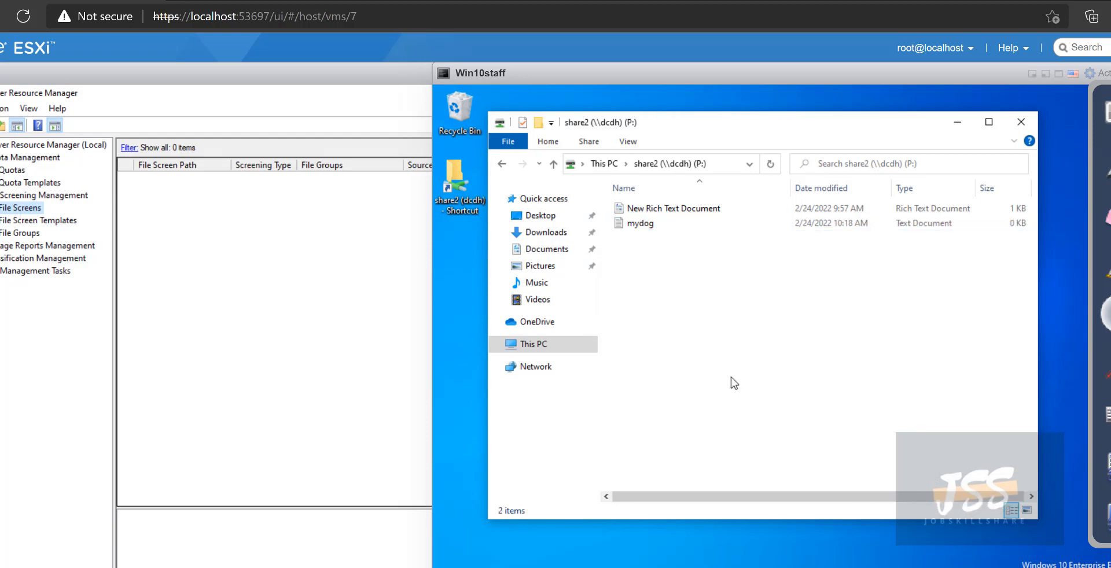
Open the mydog text file in Notepad and bring its window to the front.
double_click(654, 228)
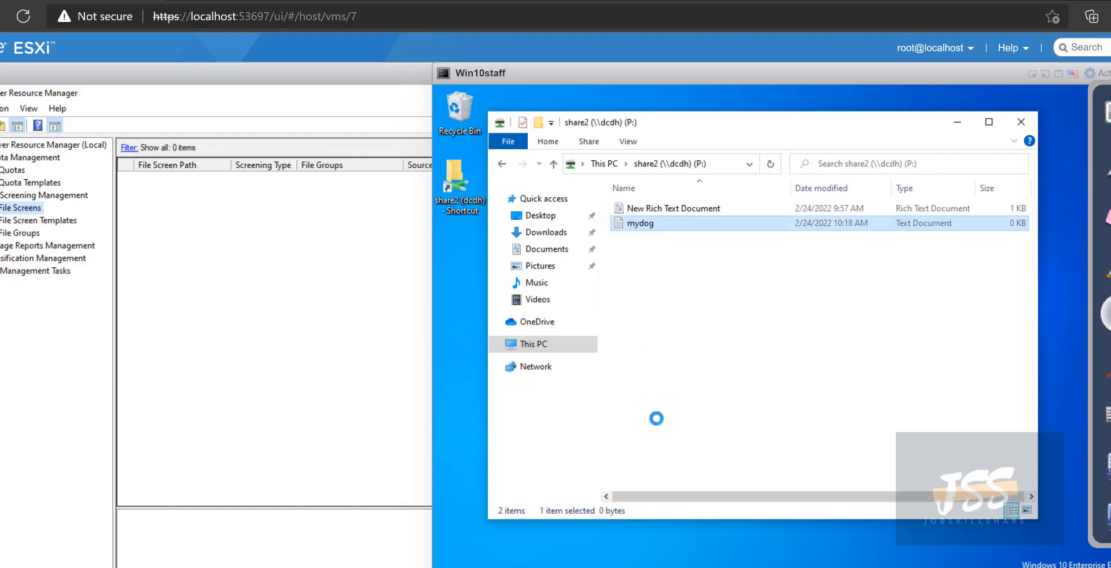
right_click(653, 227)
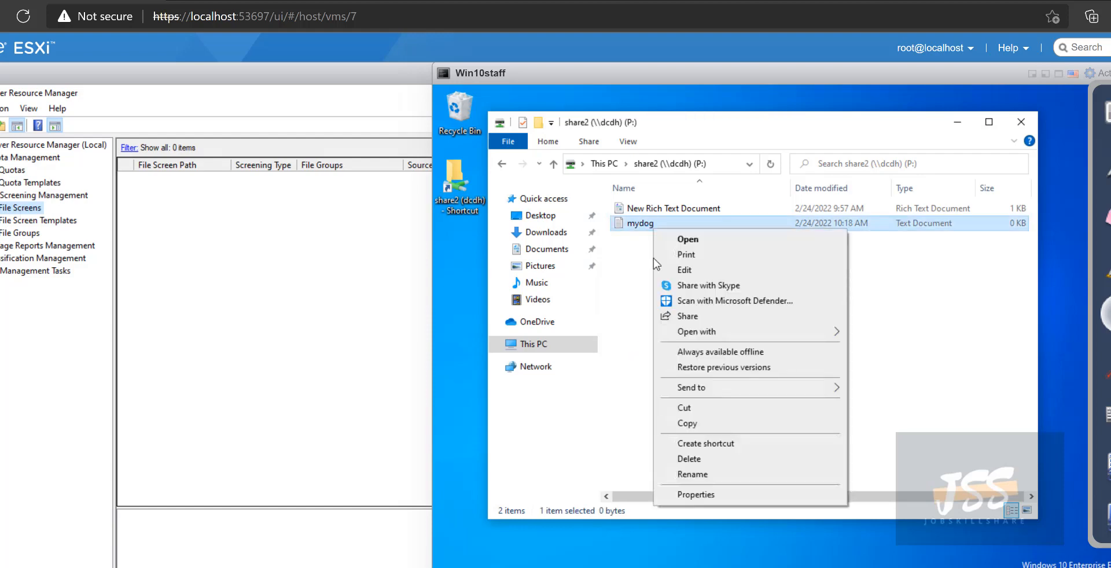
left_click(631, 222)
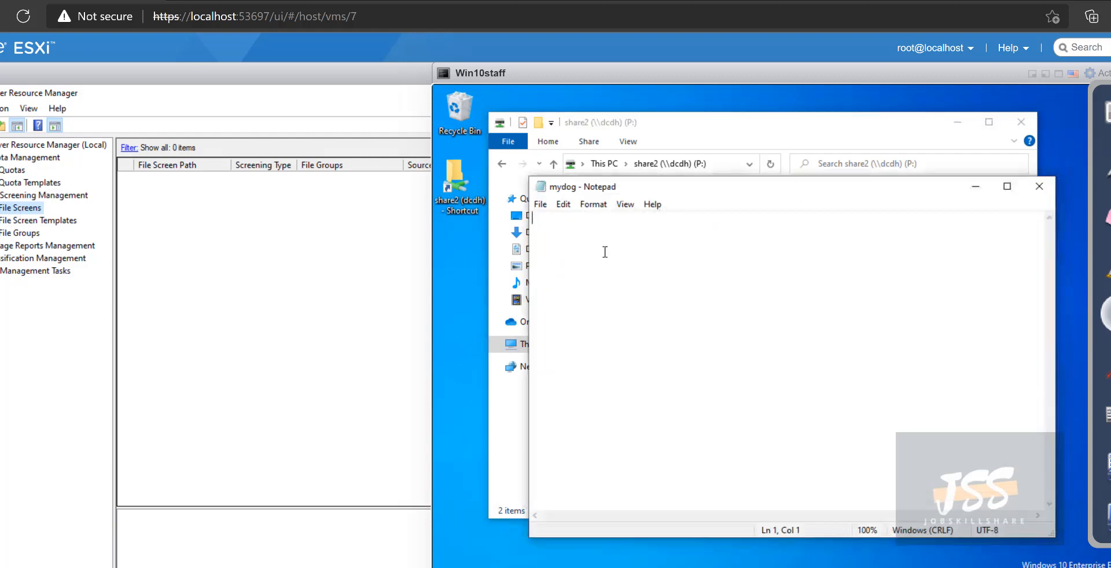
left_click(546, 202)
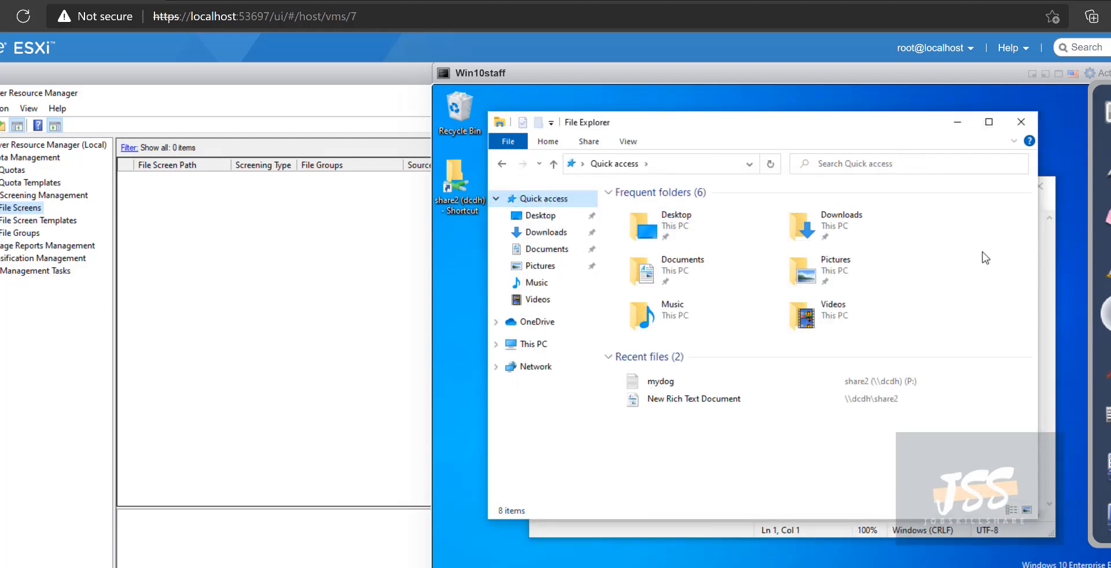
left_click(1054, 246)
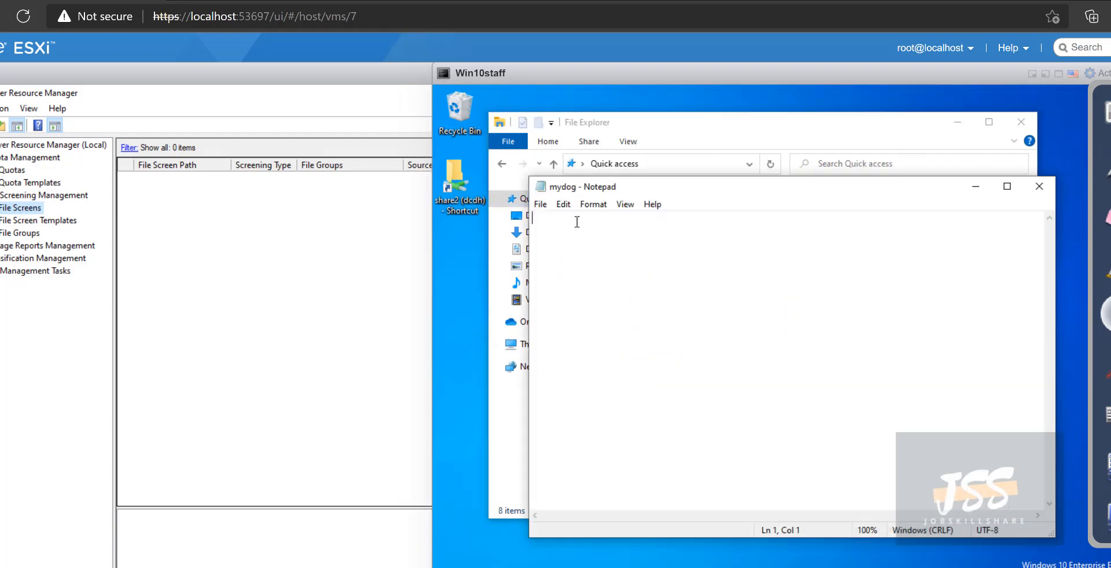
left_click(543, 205)
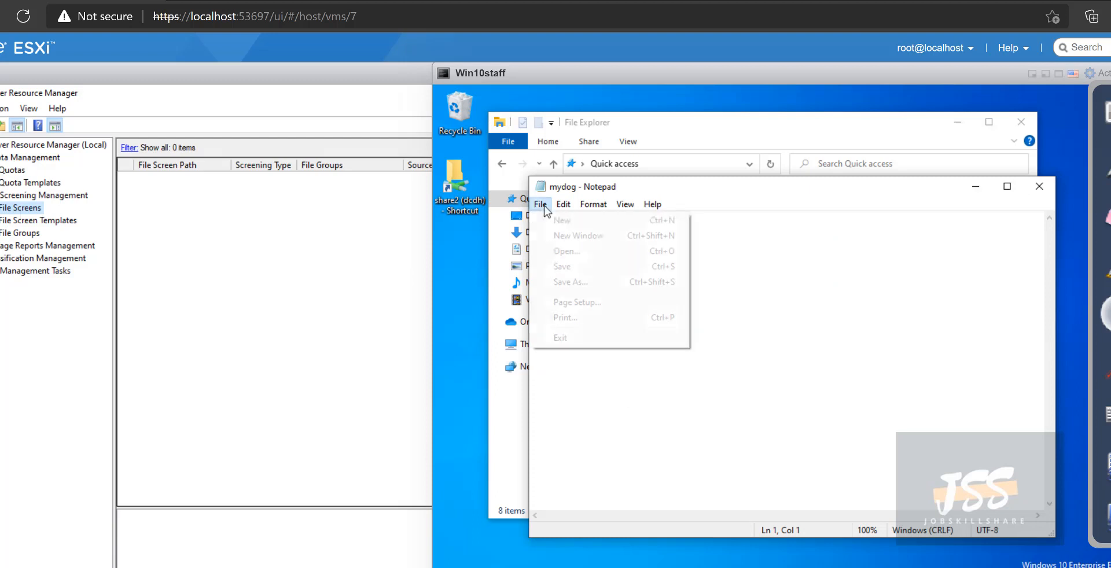
Save the note as mydog.mp4 with the All Files type on P:, then close Notepad.
left_click(589, 287)
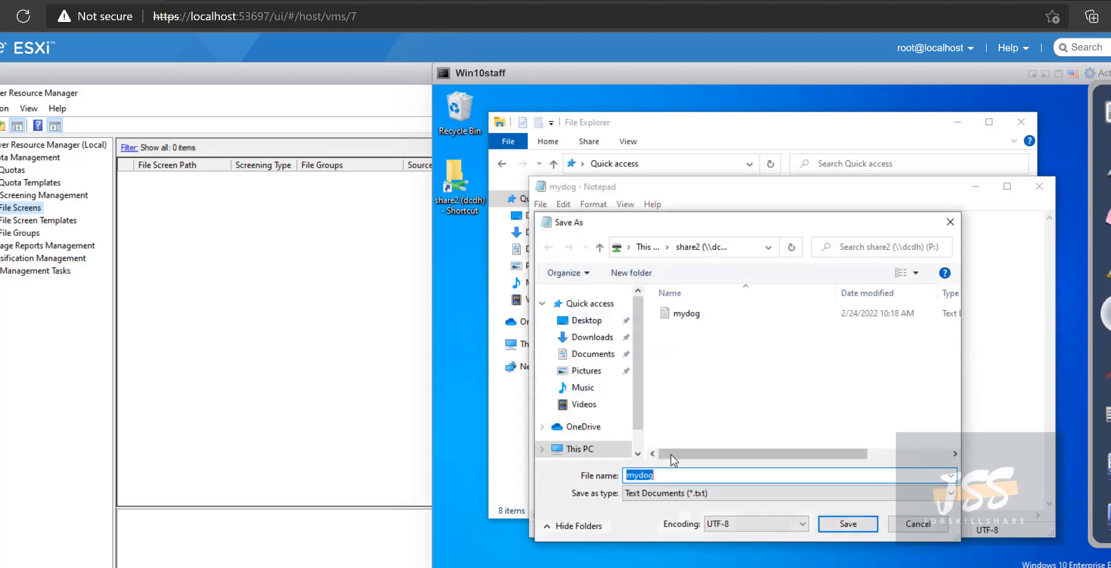
left_click(682, 493)
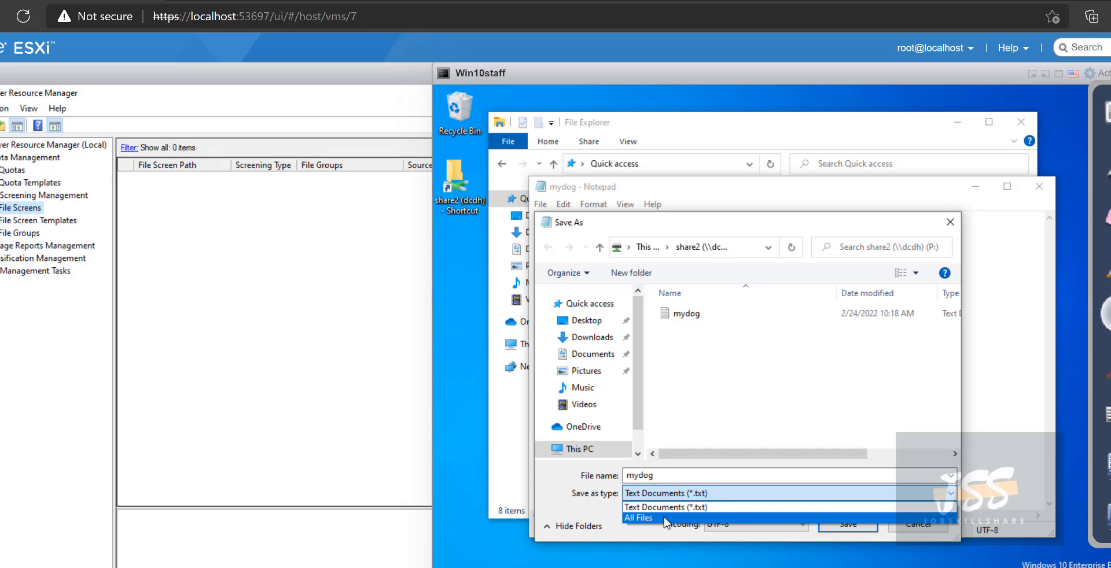
left_click(665, 518)
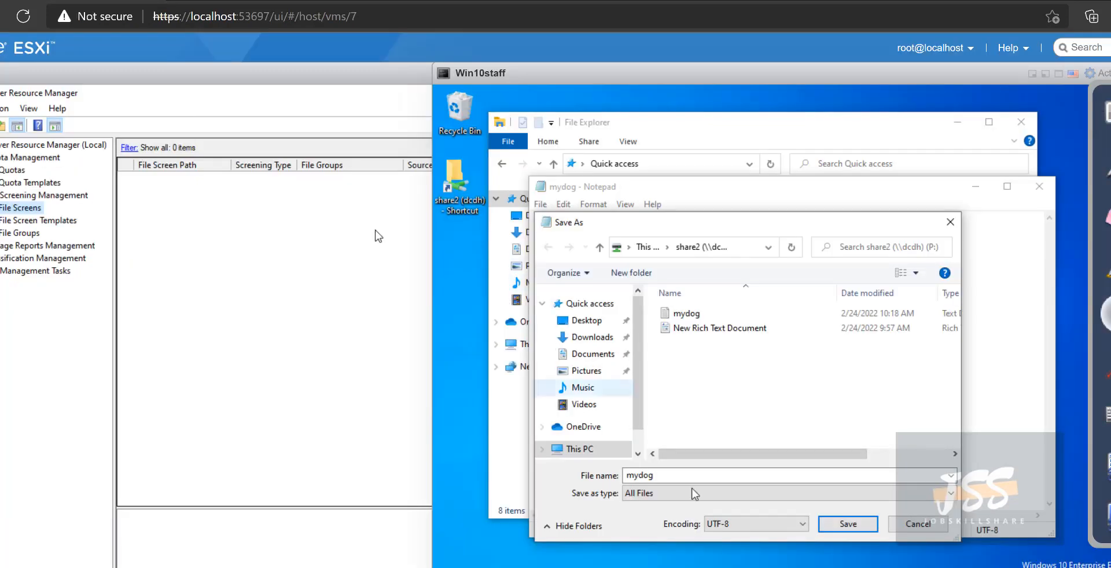
double_click(682, 472)
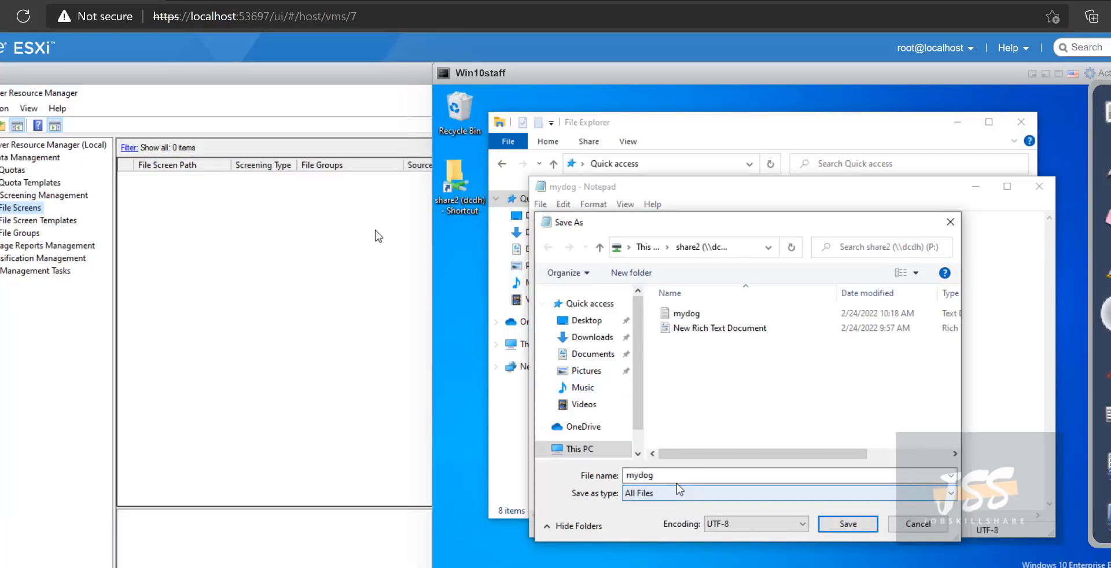
left_click(681, 473)
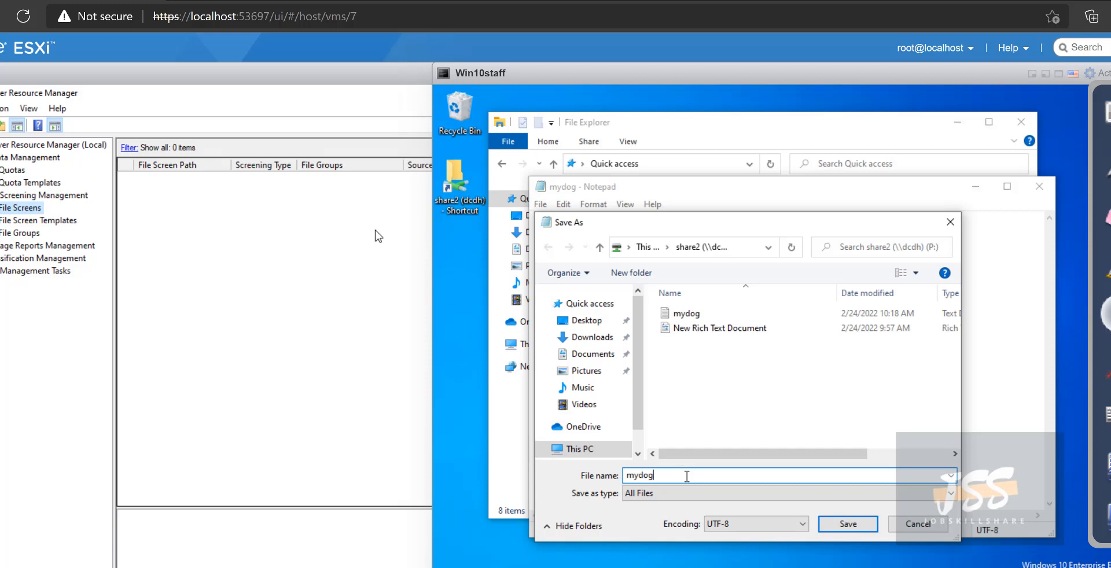
type(".")
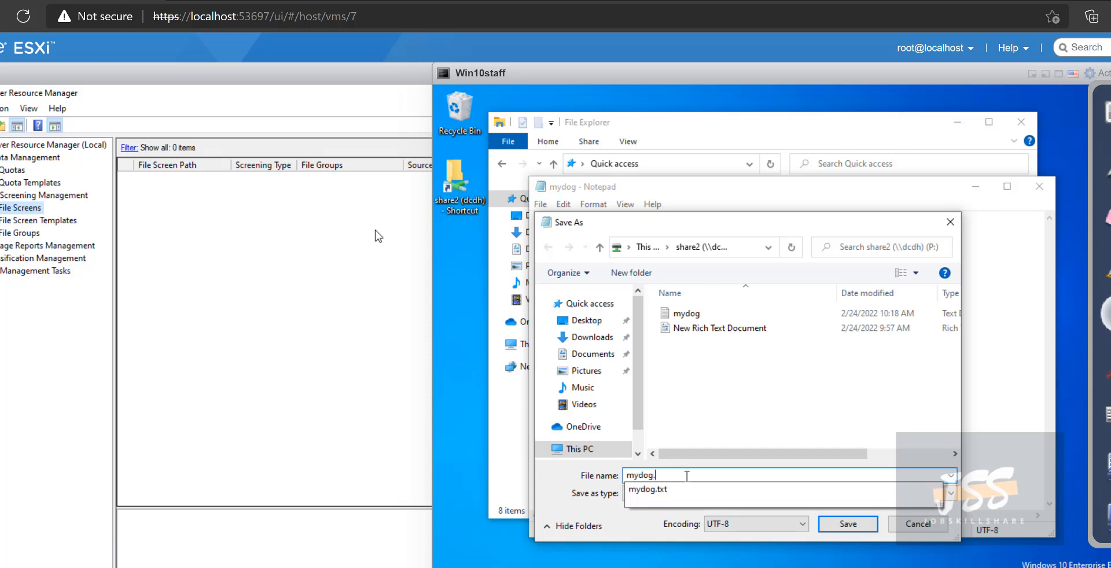
type("mp4")
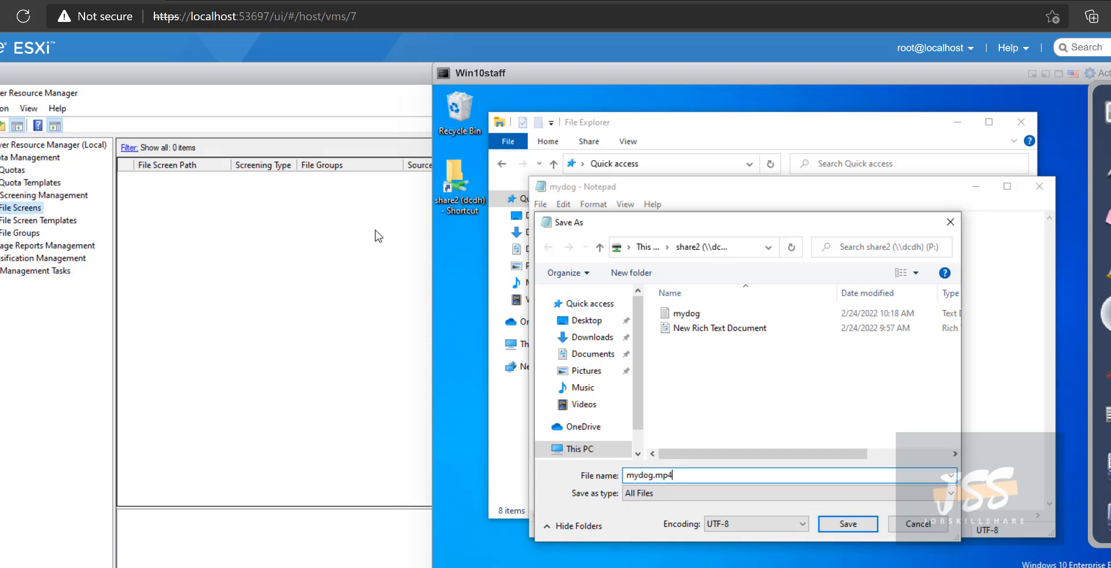
left_click_drag(690, 476, 625, 476)
left_click(849, 524)
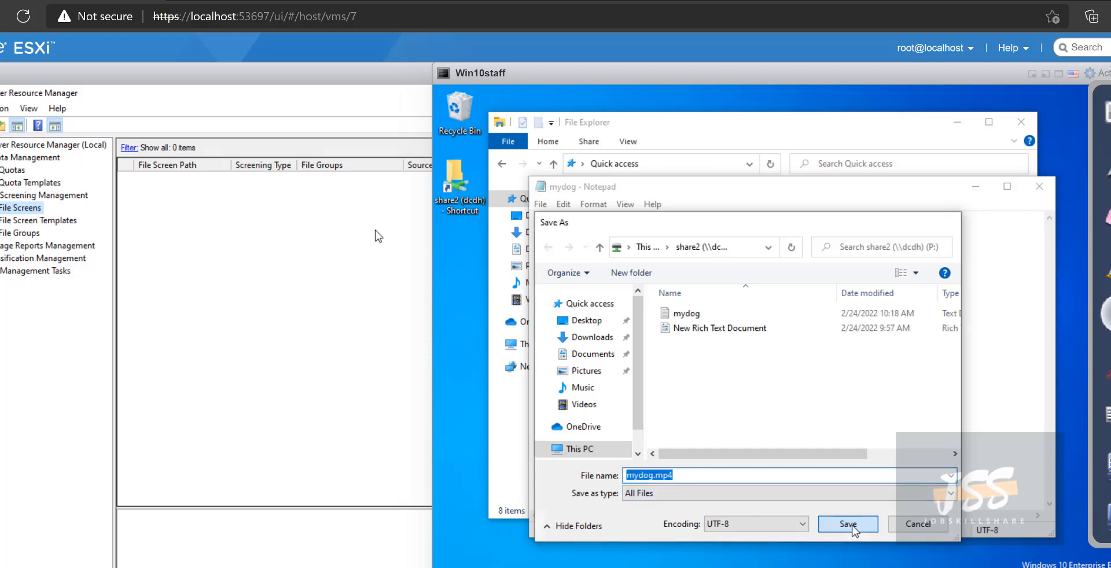
left_click(1039, 187)
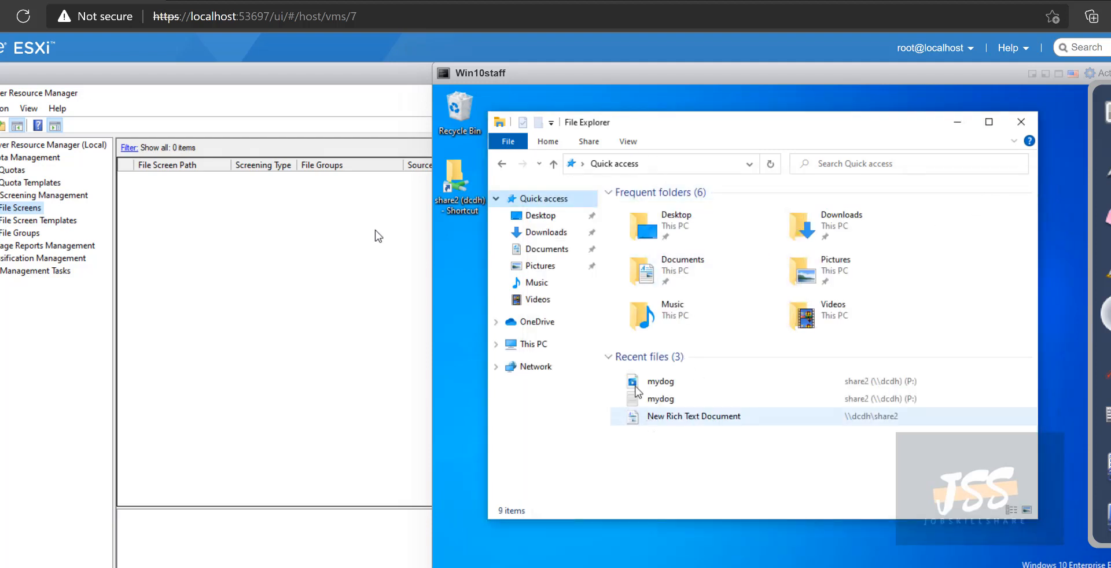
Reopen share2 (P:) from This PC, now showing mydog as a 0 KB MP4 file.
left_click(559, 344)
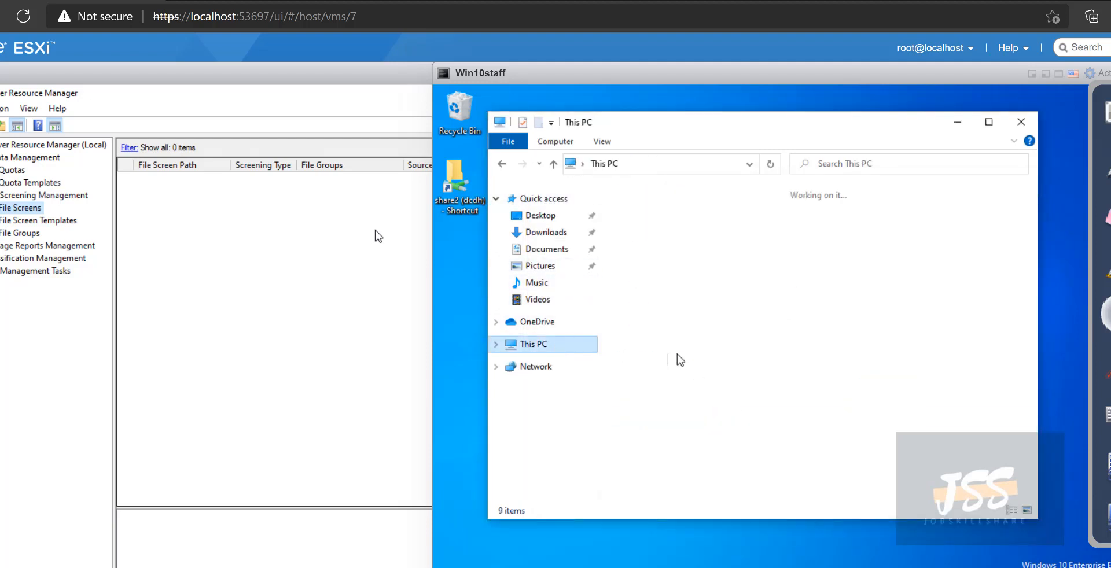
double_click(709, 449)
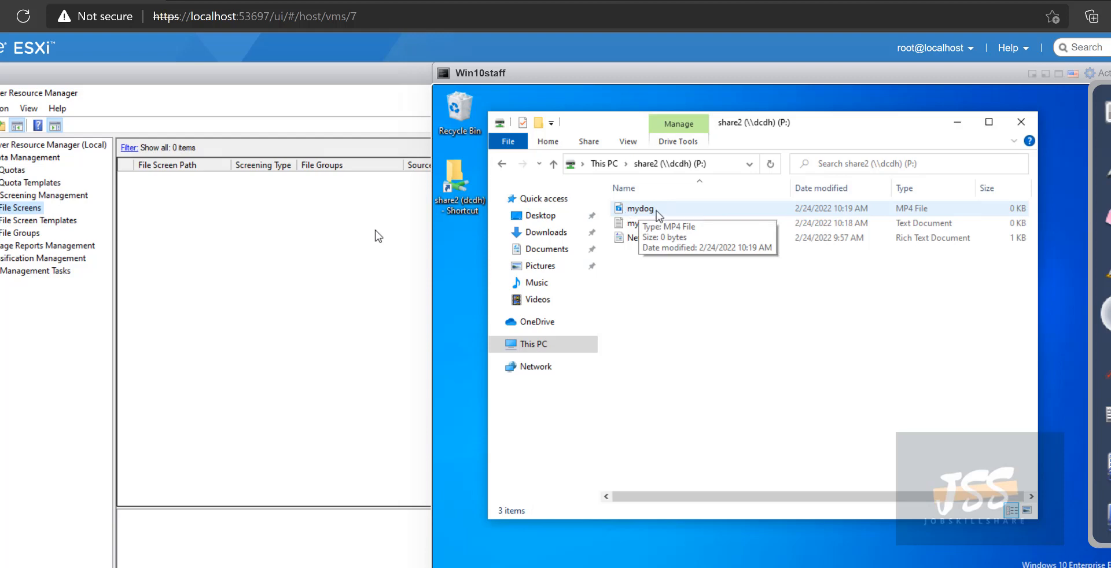
Start creating a new file screen from the File Screens node.
left_click(255, 252)
right_click(210, 241)
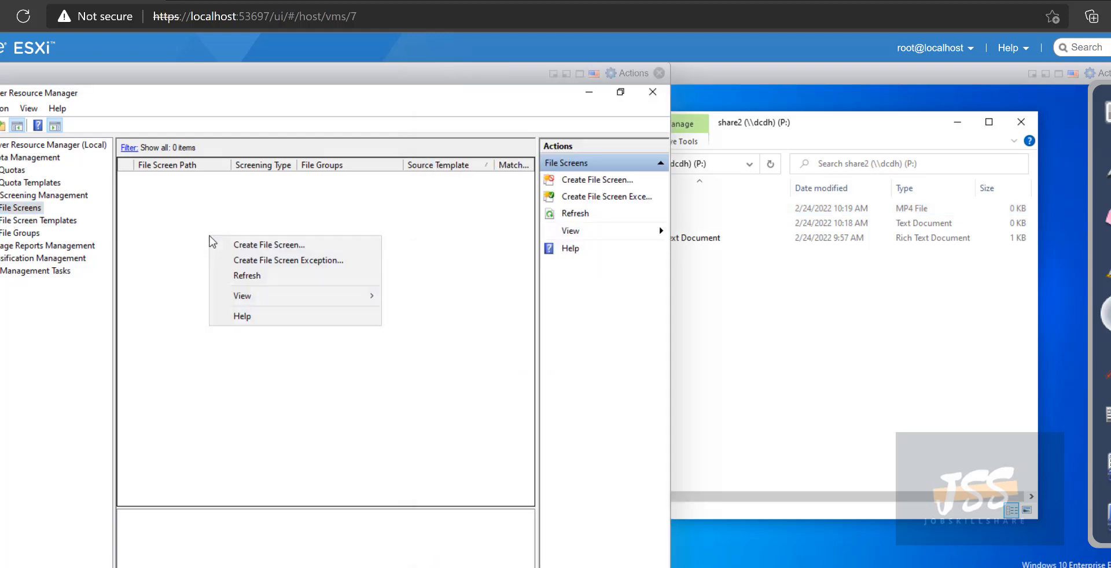
left_click(240, 248)
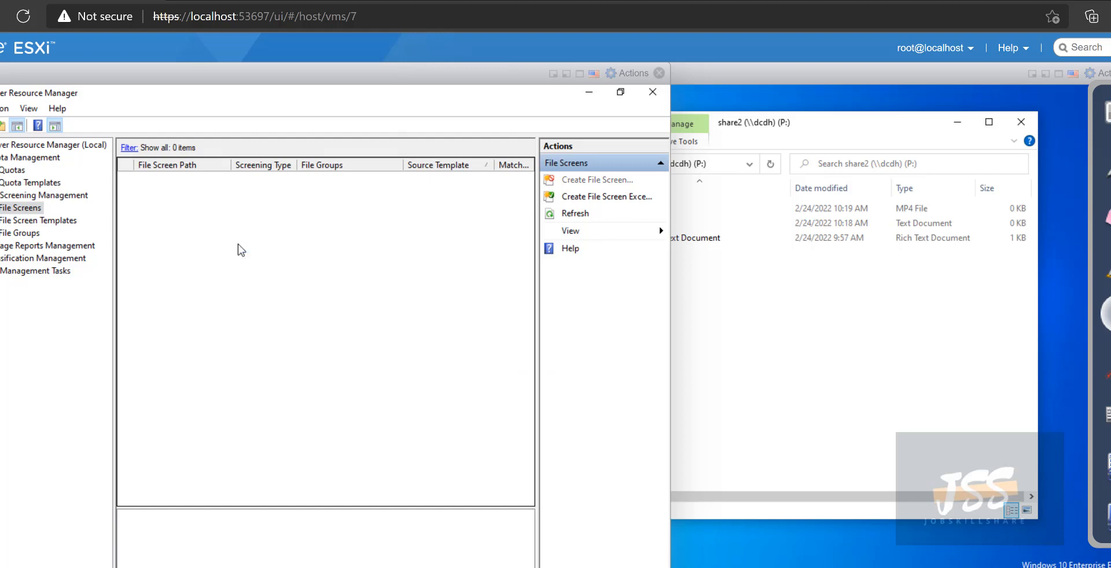
left_click(397, 226)
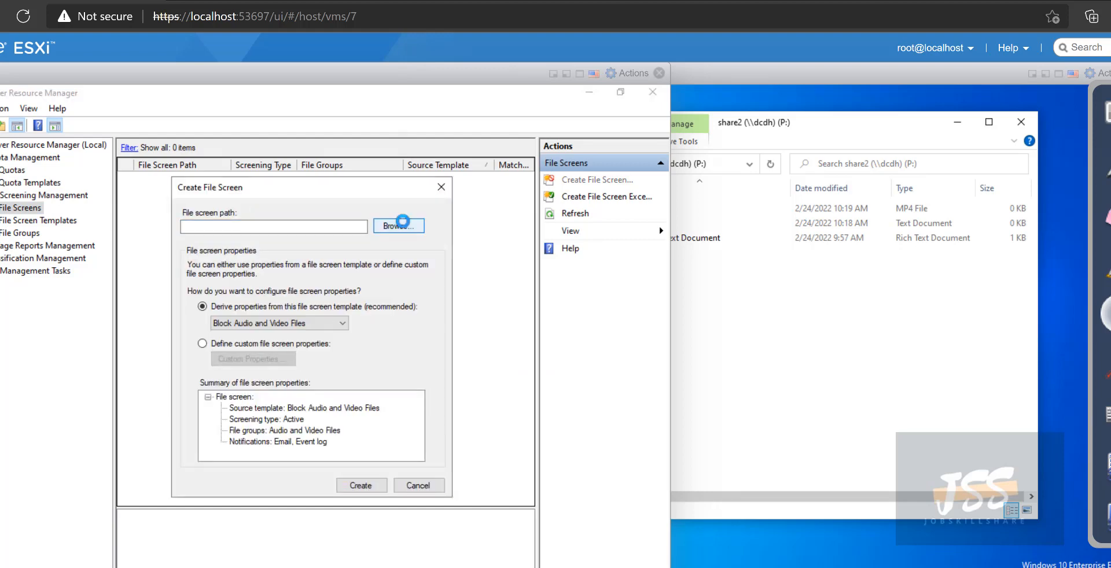
Pick and confirm C:\share2 as the folder to screen.
left_click_drag(405, 344, 406, 365)
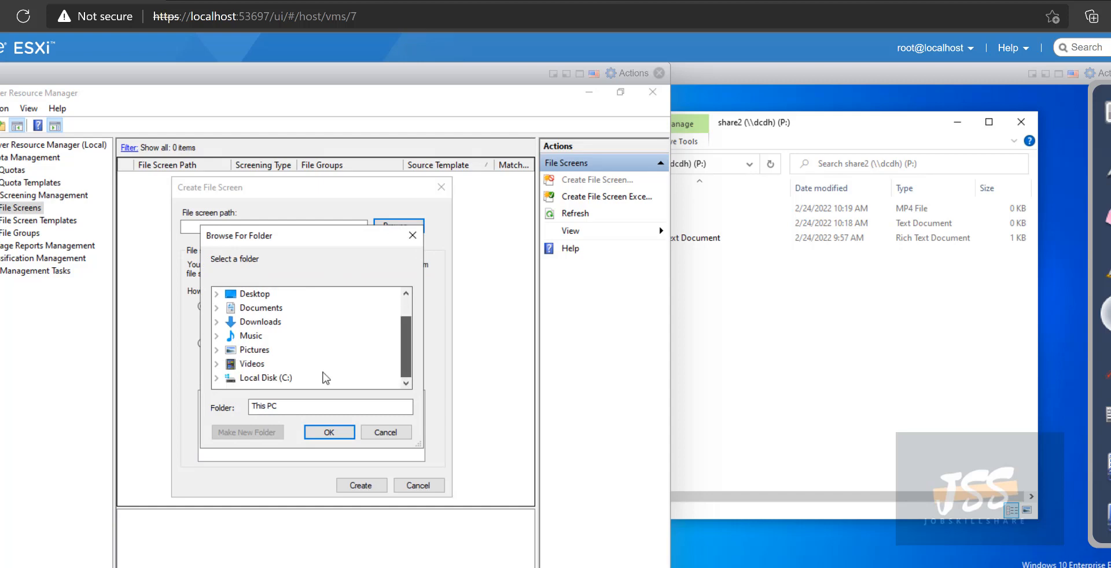
left_click(264, 378)
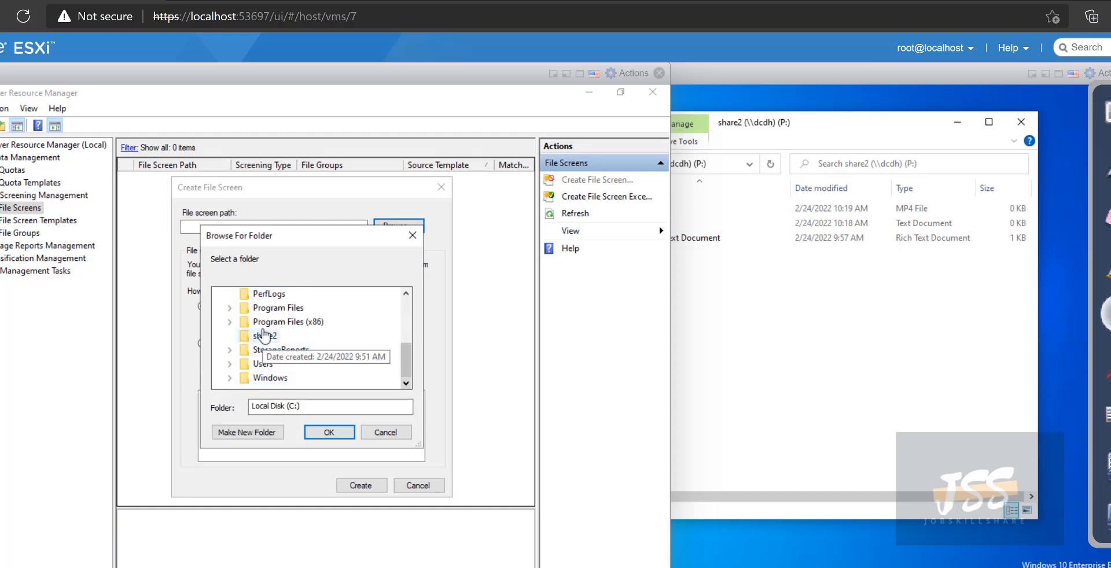
left_click(278, 322)
left_click(288, 335)
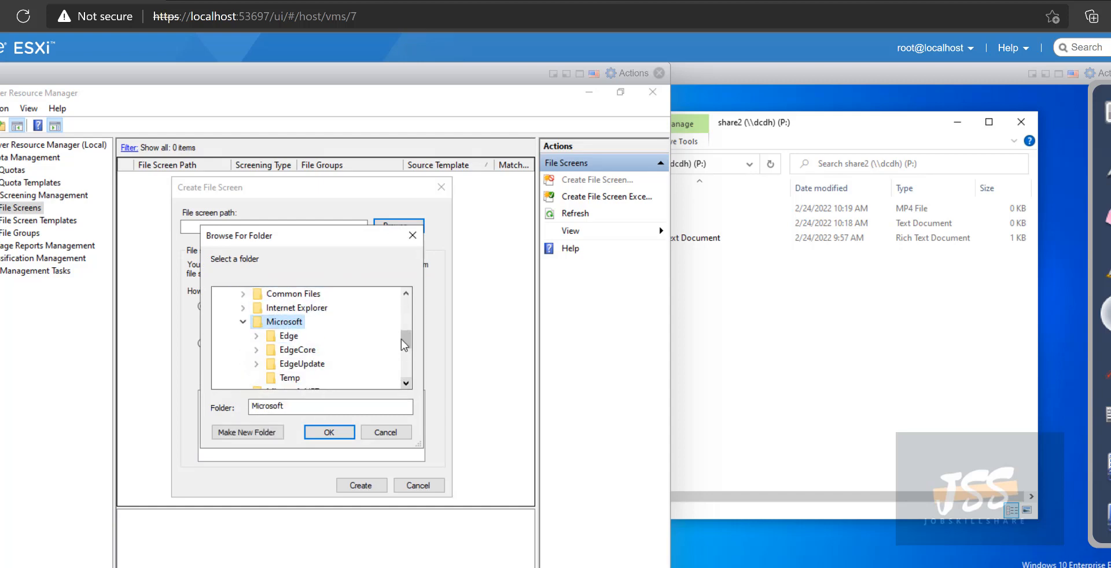
mouse_move(405, 339)
left_mouse_down()
mouse_move(405, 300)
mouse_move(404, 333)
left_mouse_up()
left_click(265, 322)
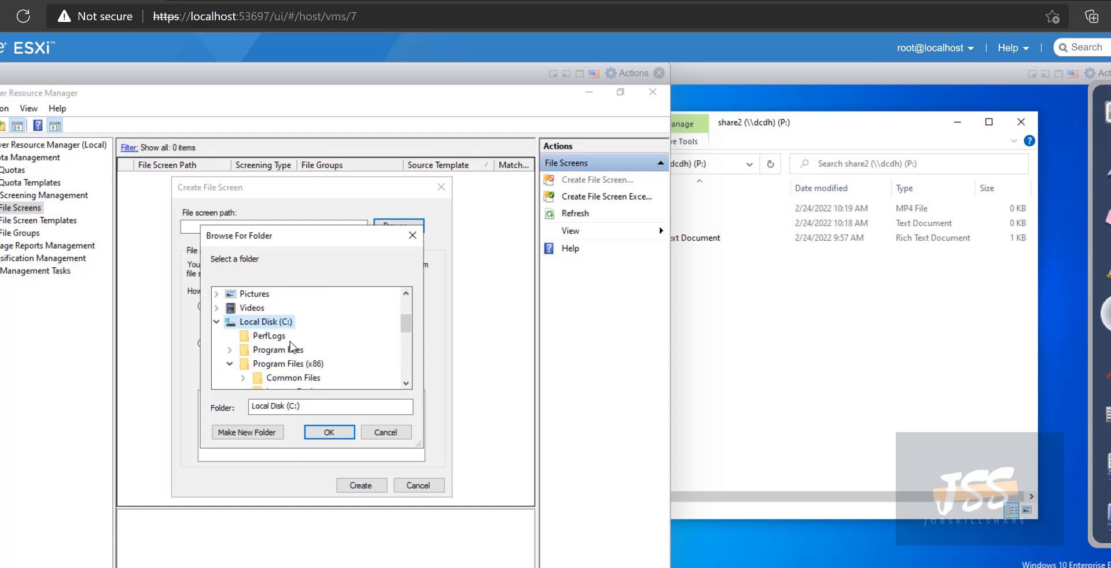
left_click(229, 363)
left_click(265, 377)
left_click(330, 433)
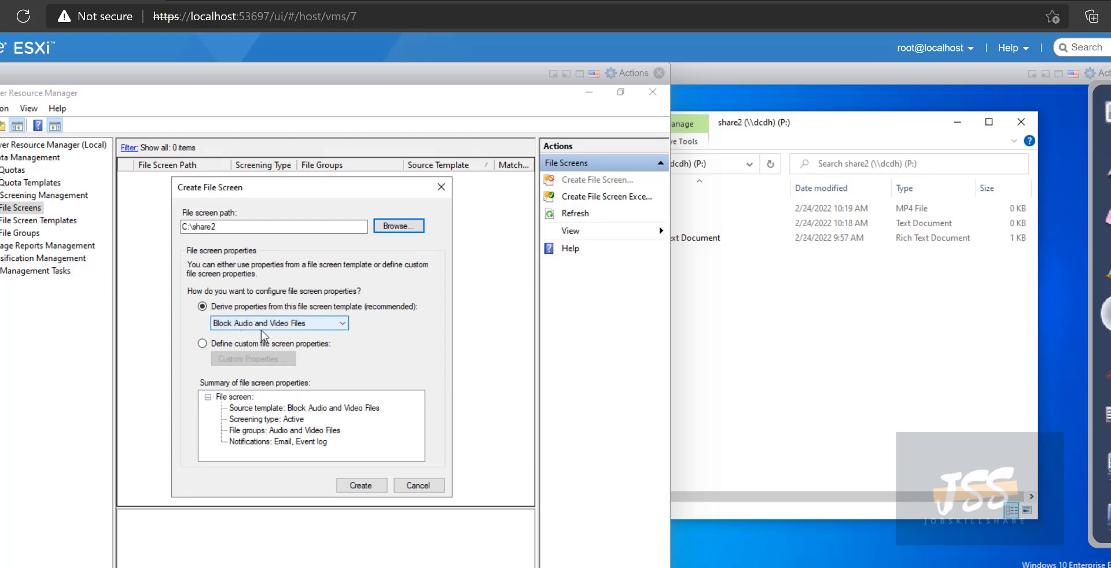
Look over the custom file screen properties and new file group dialog, then discard them.
left_click(213, 344)
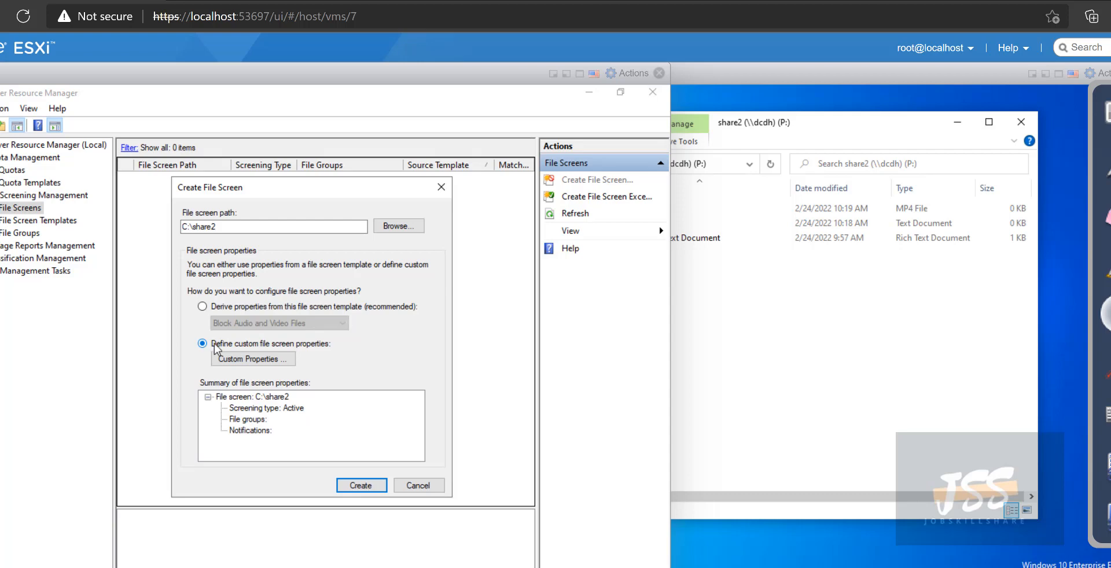
left_click(232, 359)
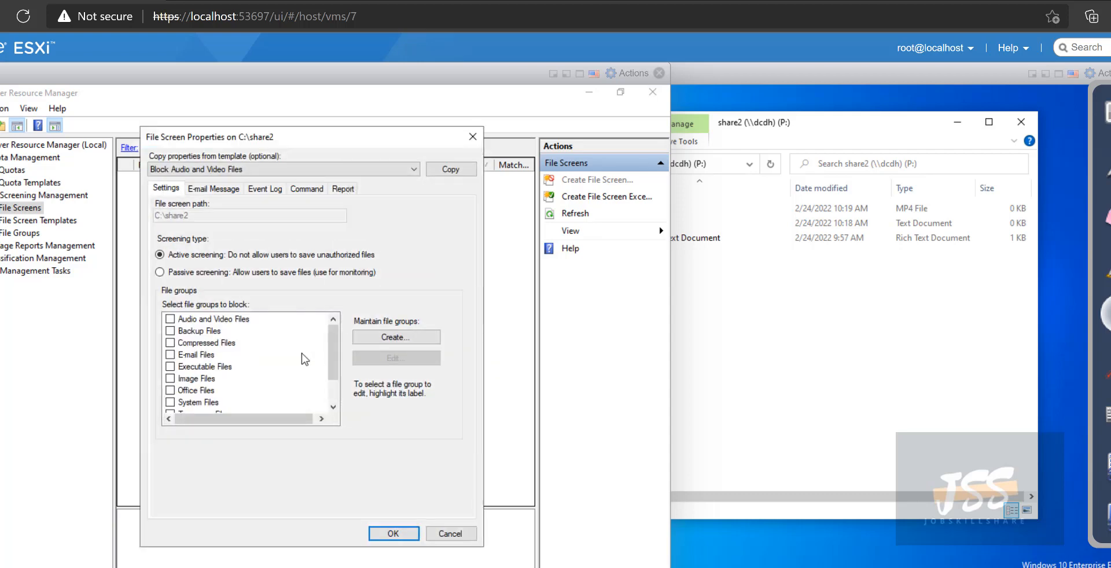
left_click_drag(333, 340, 336, 320)
left_click(425, 341)
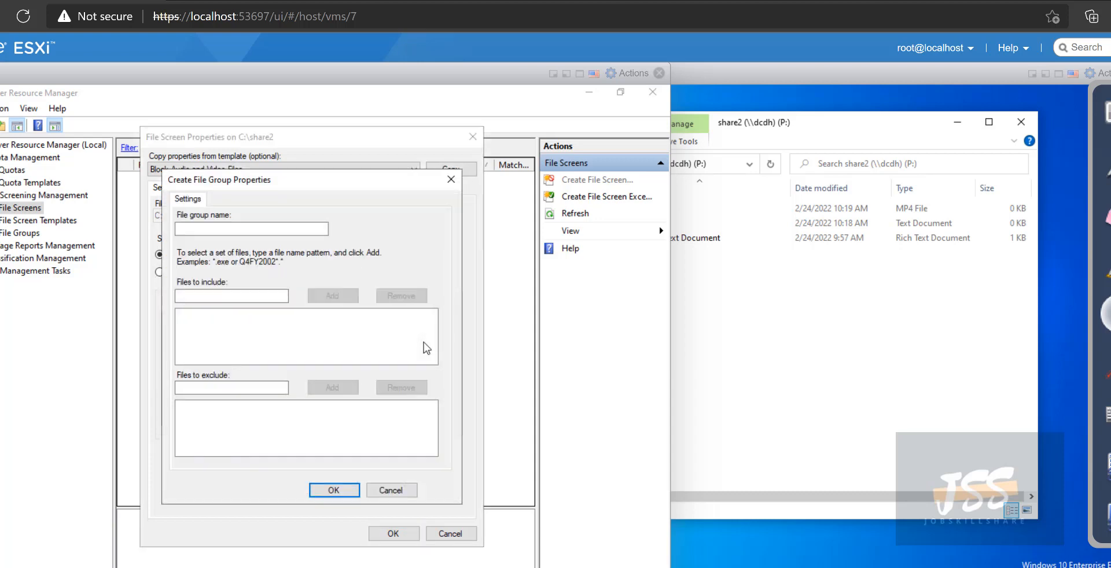
left_click(451, 180)
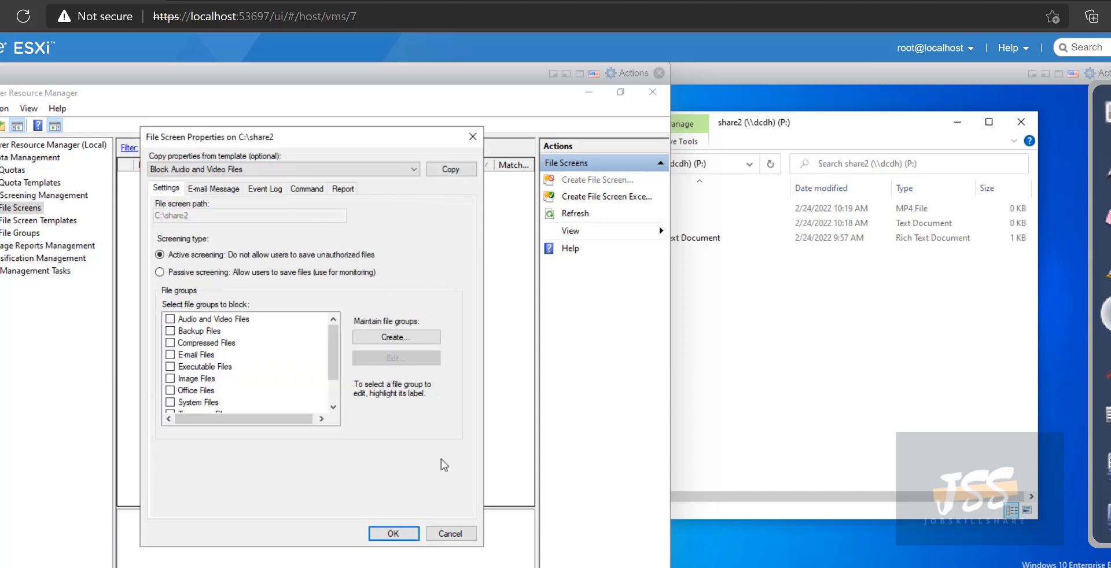
left_click(444, 534)
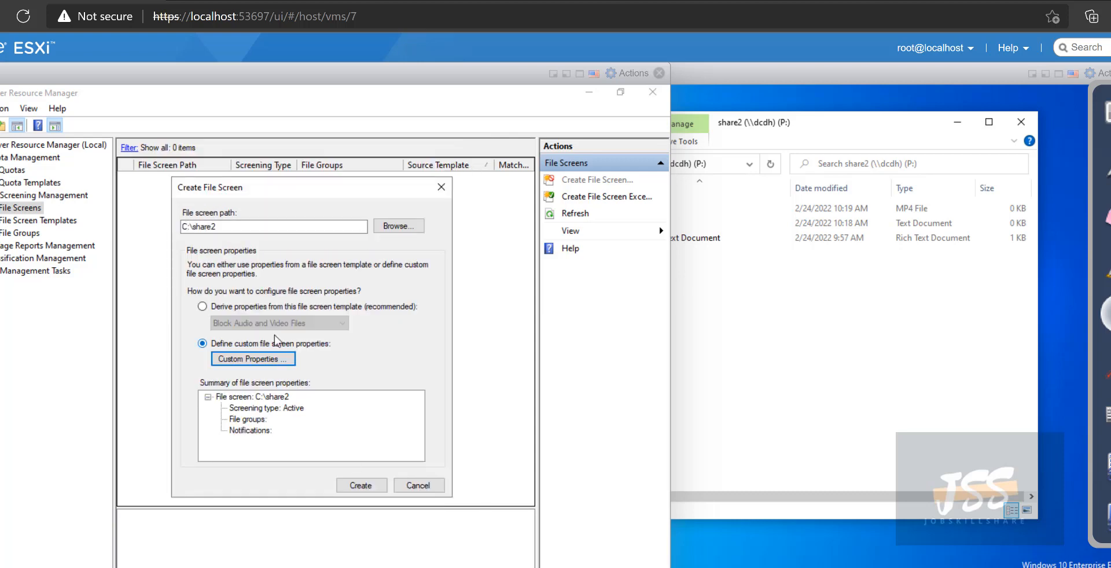
Reselect the Block Audio and Video Files template and create the C:\share2 file screen.
left_click(204, 311)
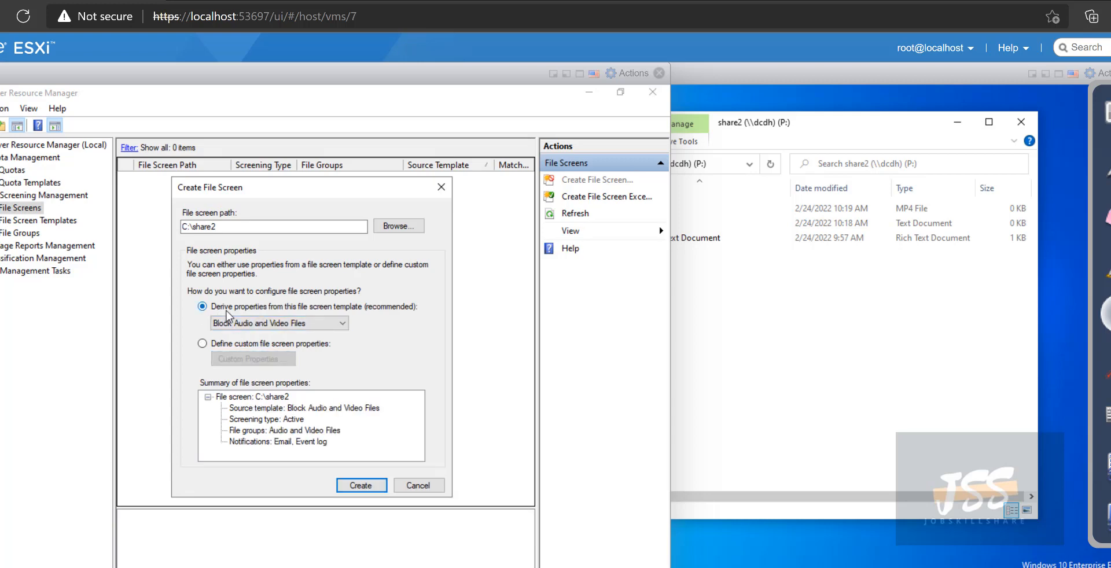
left_click(362, 486)
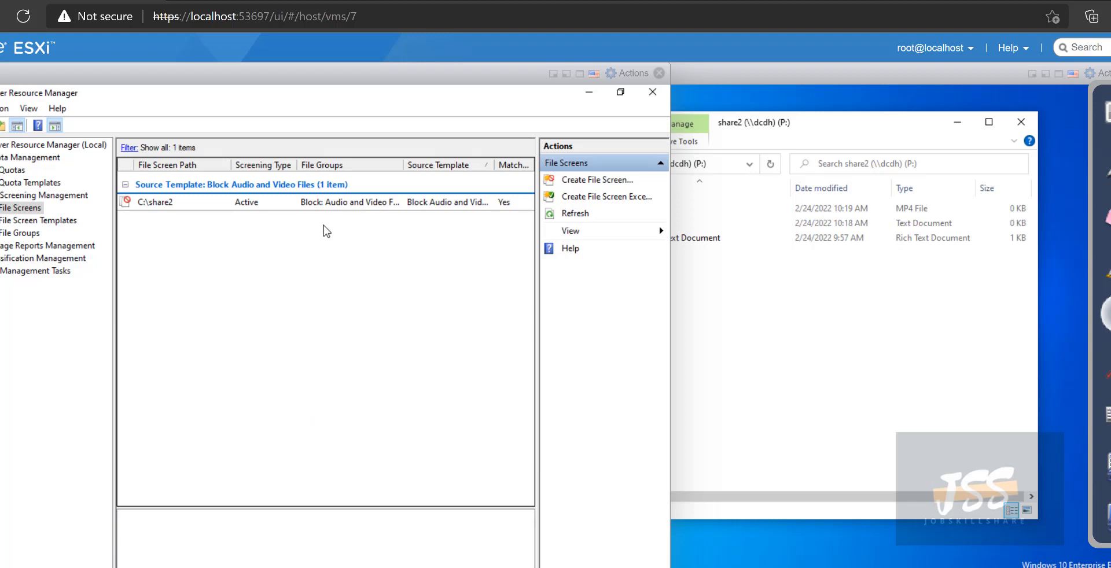
left_click(776, 303)
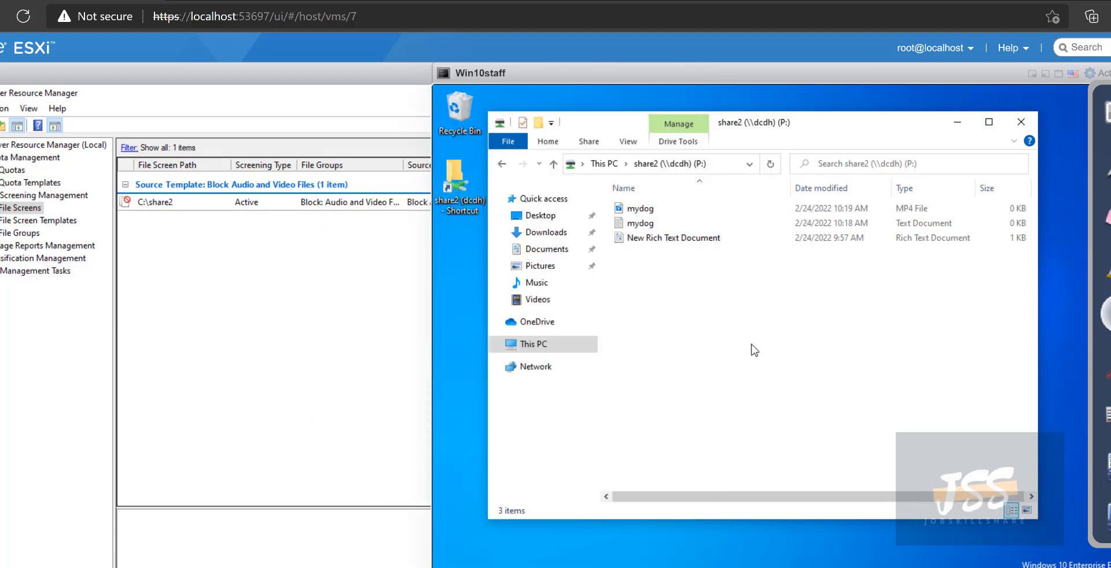
Copy the mydog MP4 and paste it into share2 (P:), which is denied access.
right_click(643, 208)
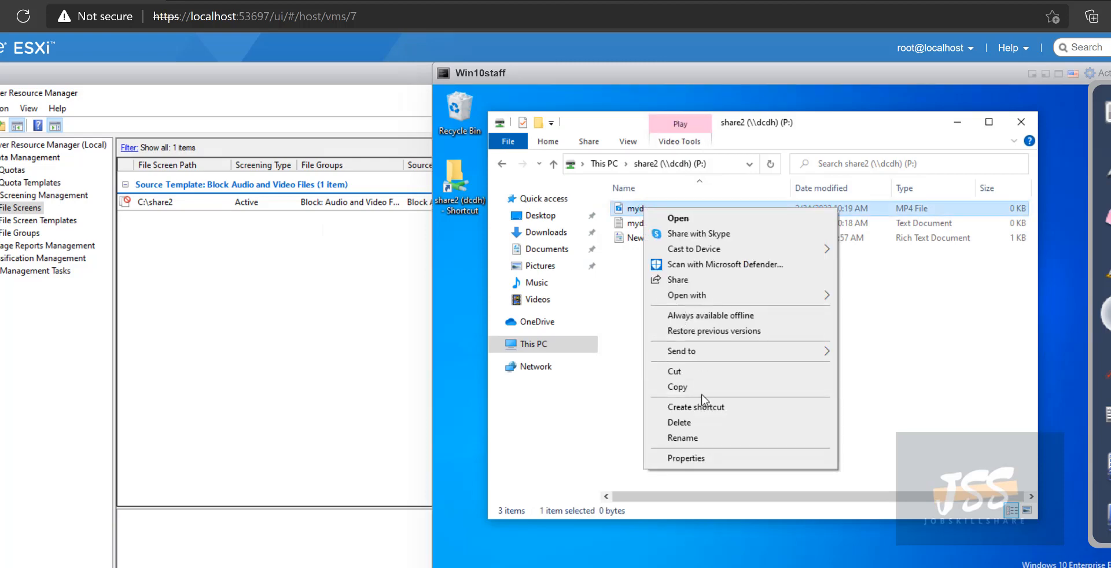
left_click(702, 392)
right_click(680, 325)
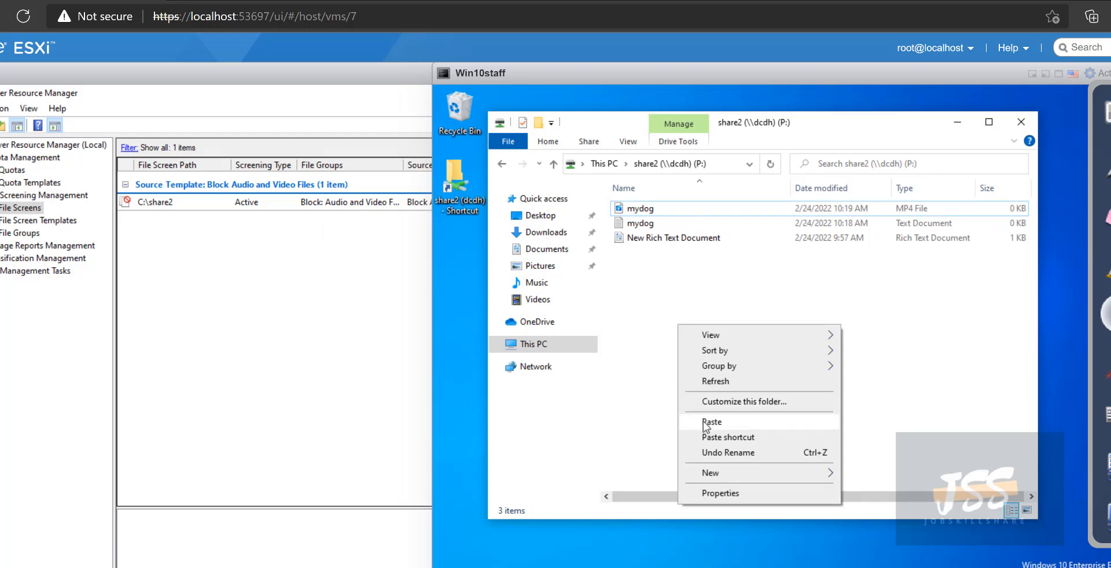
left_click(706, 424)
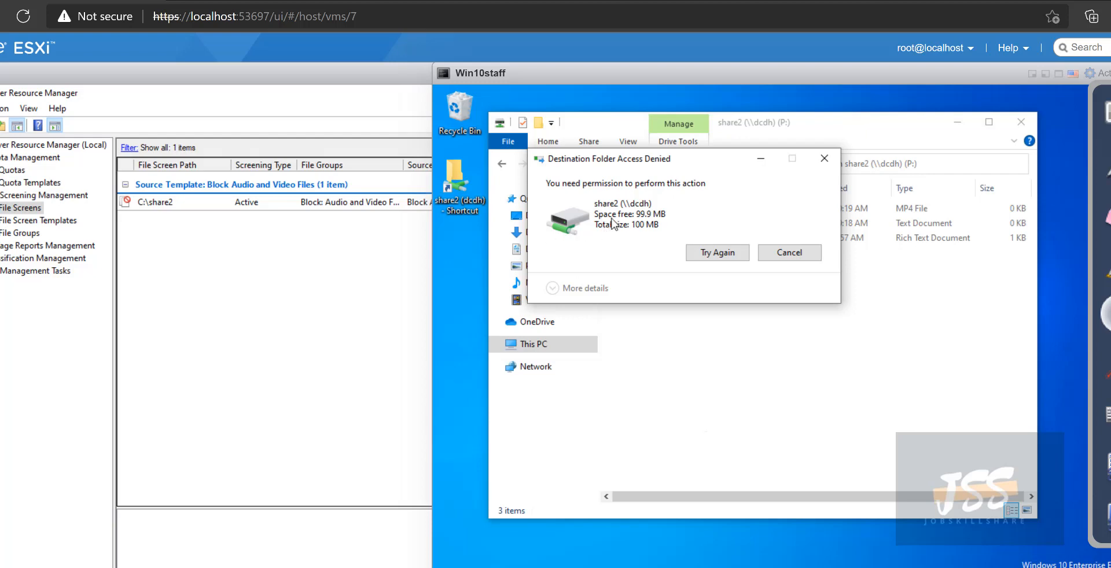
left_click_drag(608, 160, 599, 254)
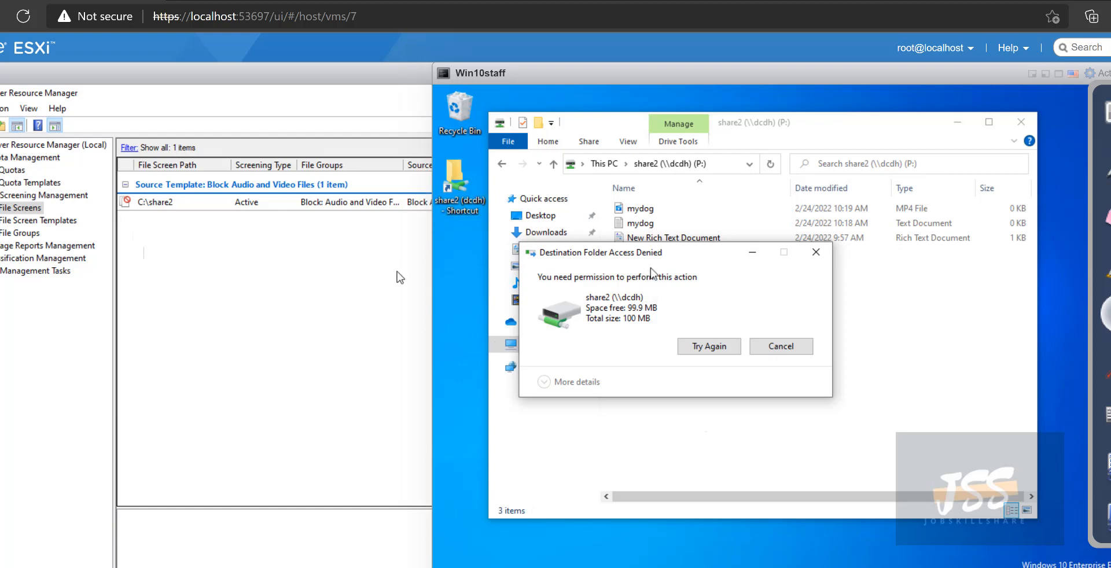
left_click_drag(644, 254, 606, 343)
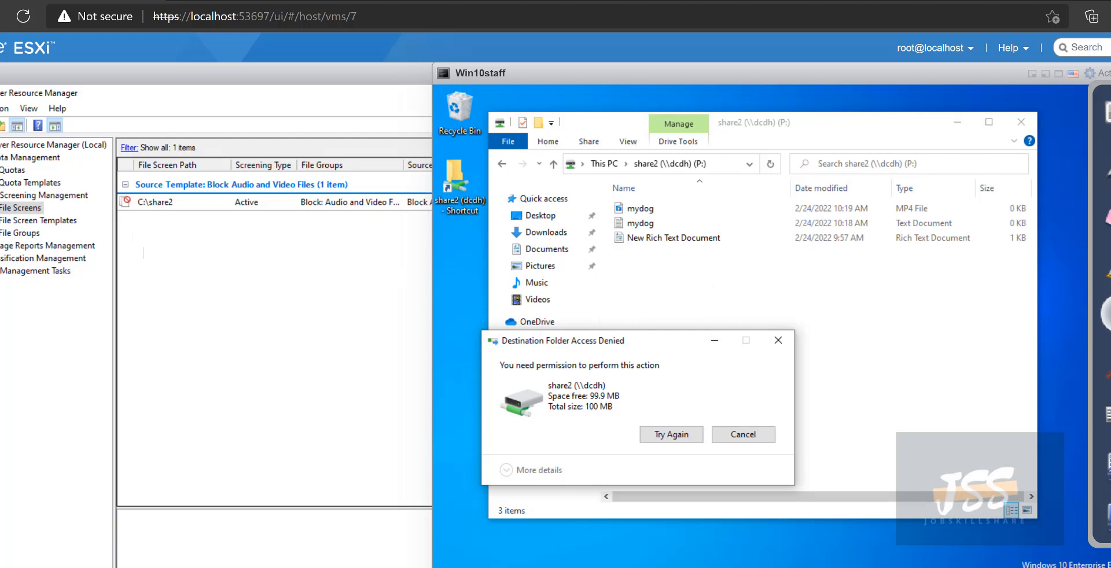
Launch Event Viewer via an 'eve' search, maximize it and show the Application log.
left_click(516, 567)
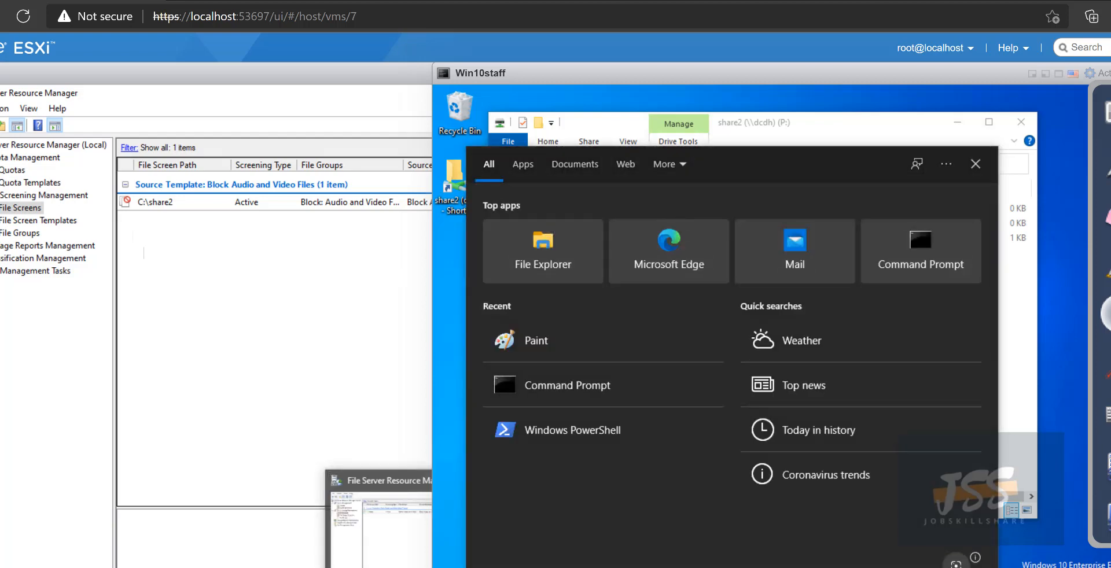
type("eve")
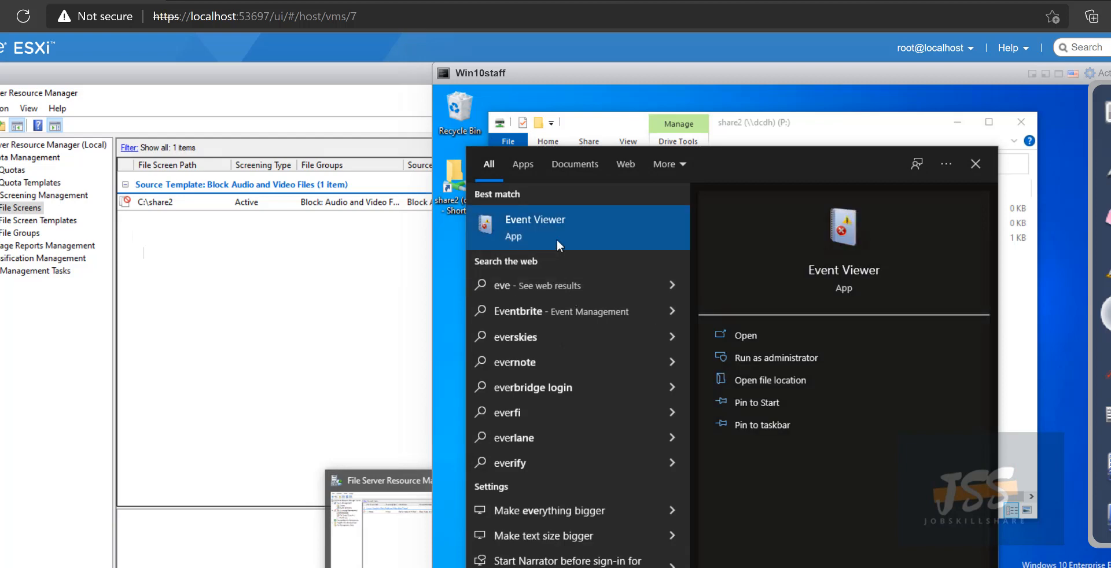
left_click(556, 240)
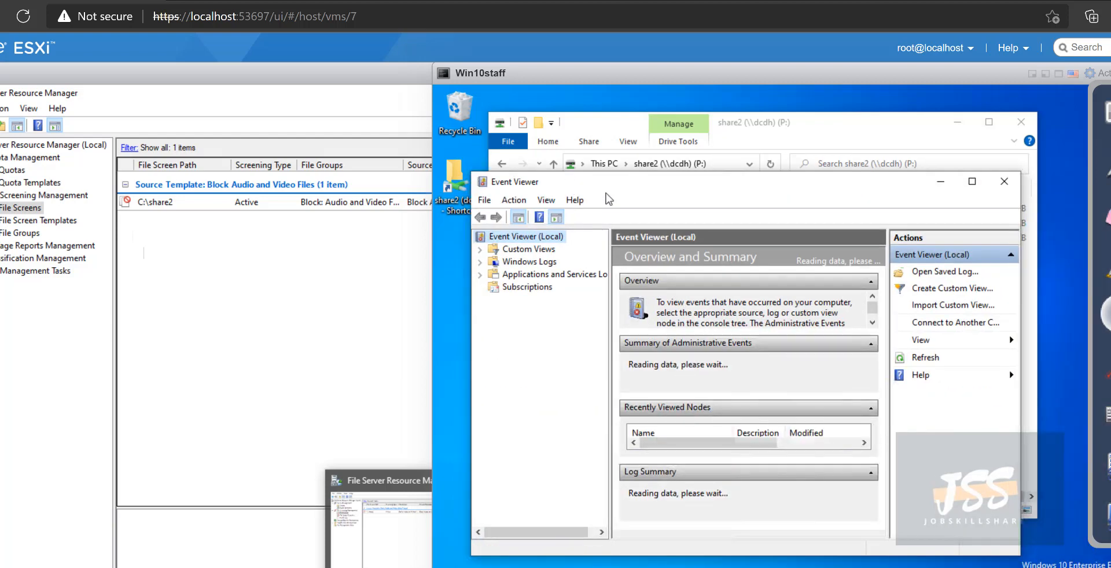
left_click(972, 181)
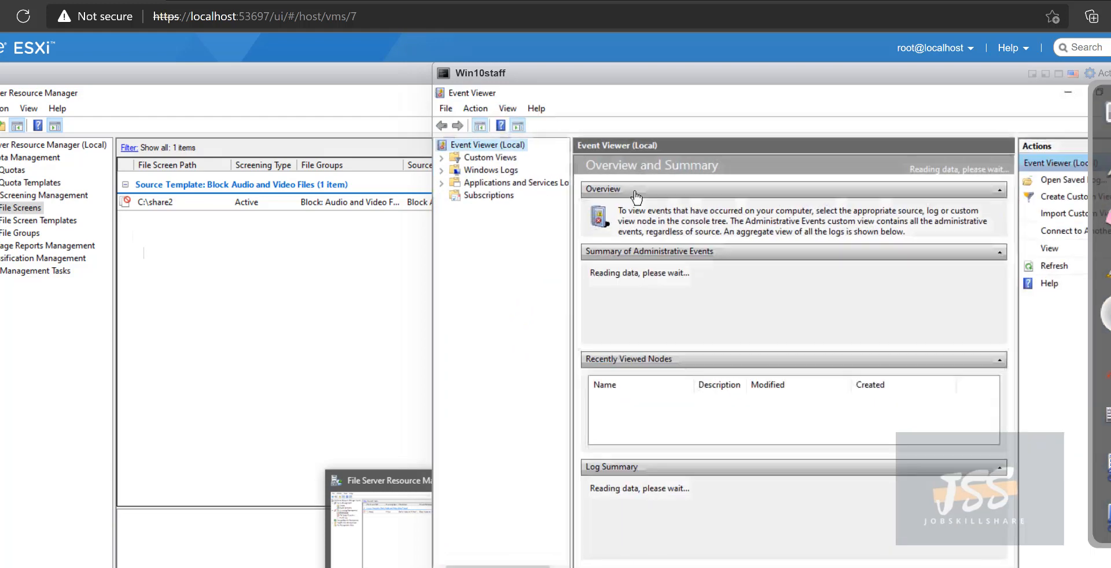
left_click(442, 170)
left_click(486, 183)
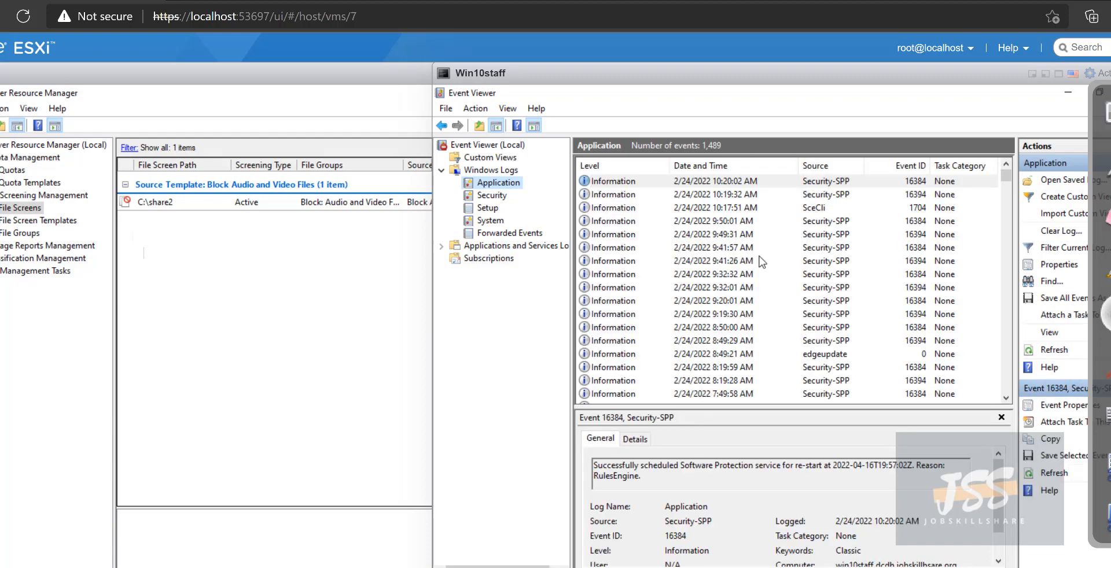
Scroll through the System log events, then browse the Application log again.
scroll(762, 262, "down", 10)
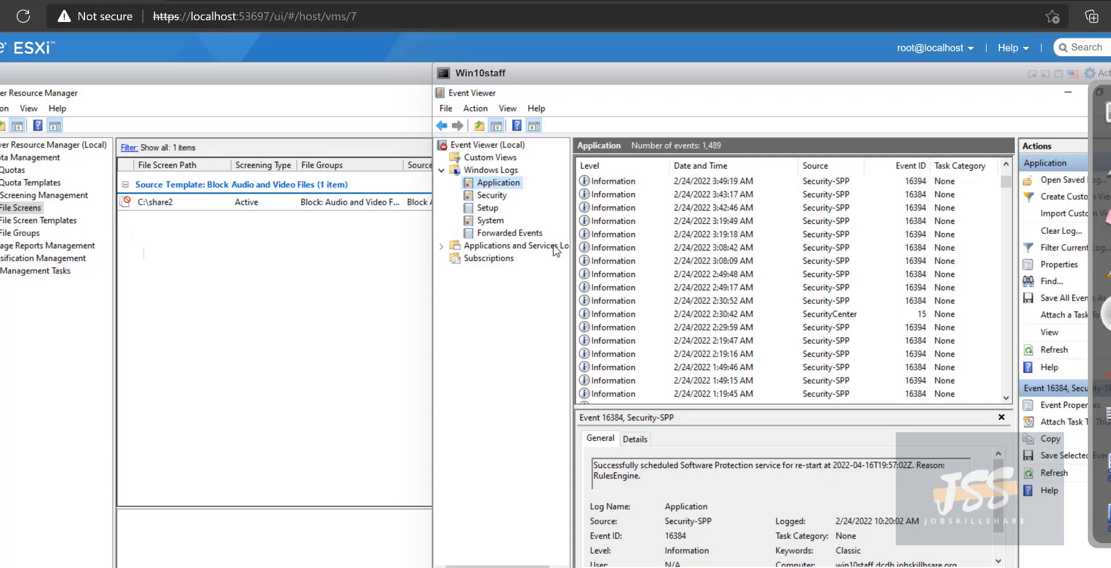
left_click(503, 219)
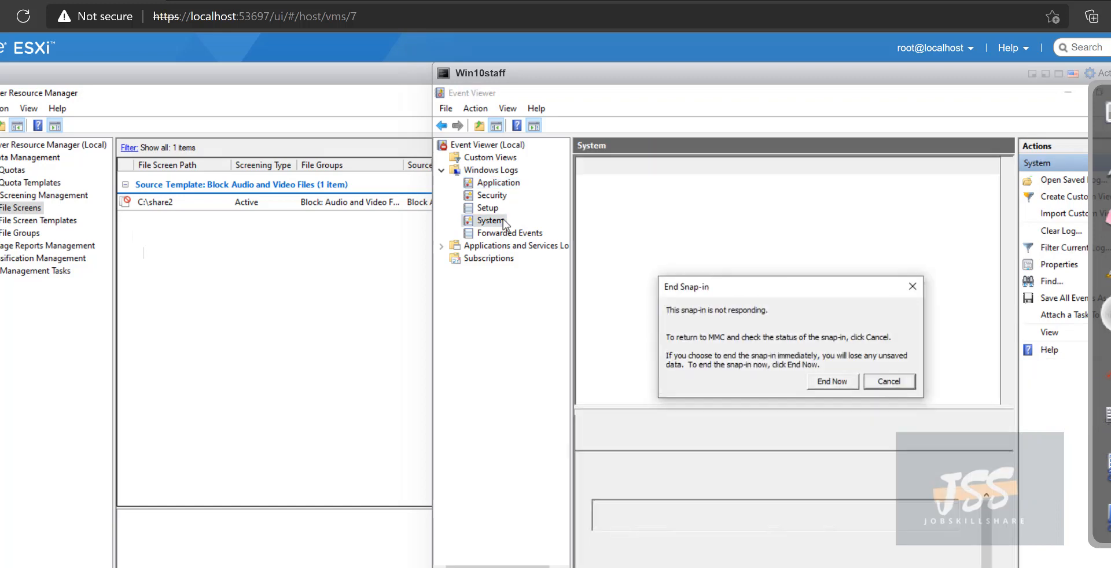
left_click(887, 379)
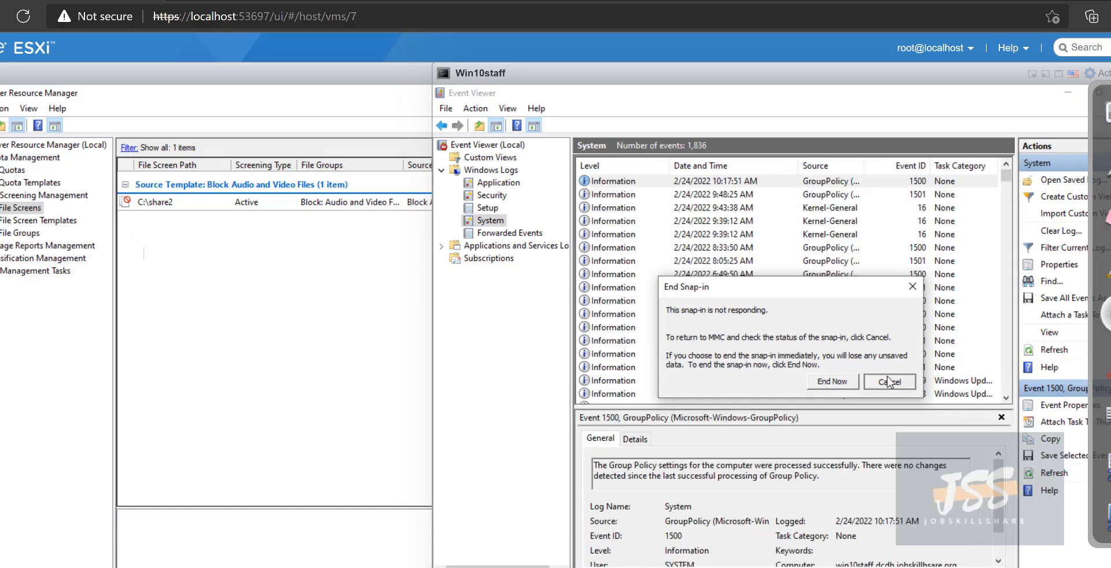
scroll(778, 323, "down", 8)
scroll(781, 325, "down", 10)
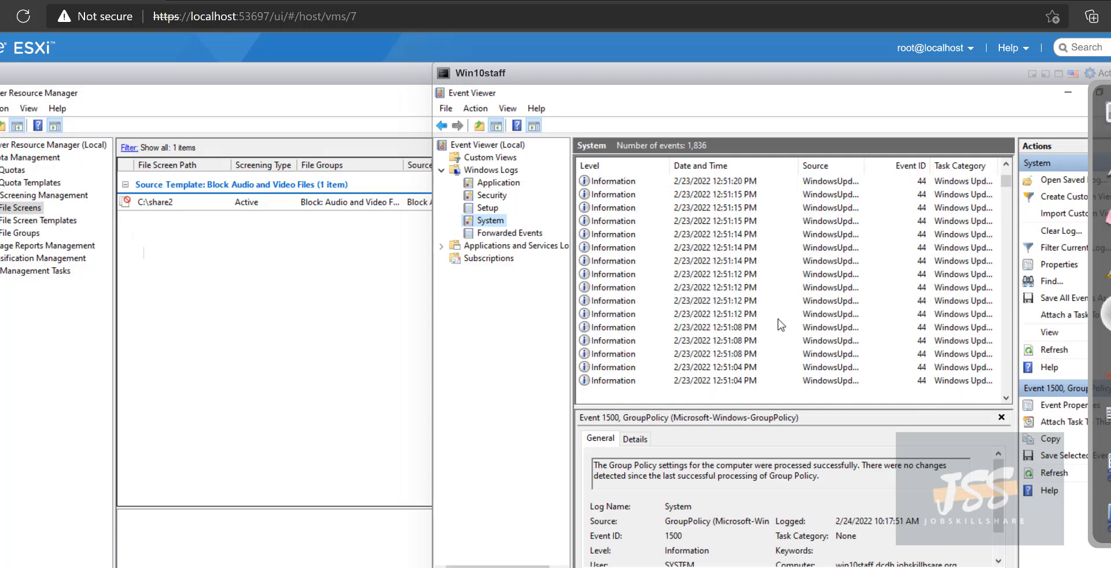
scroll(781, 326, "down", 10)
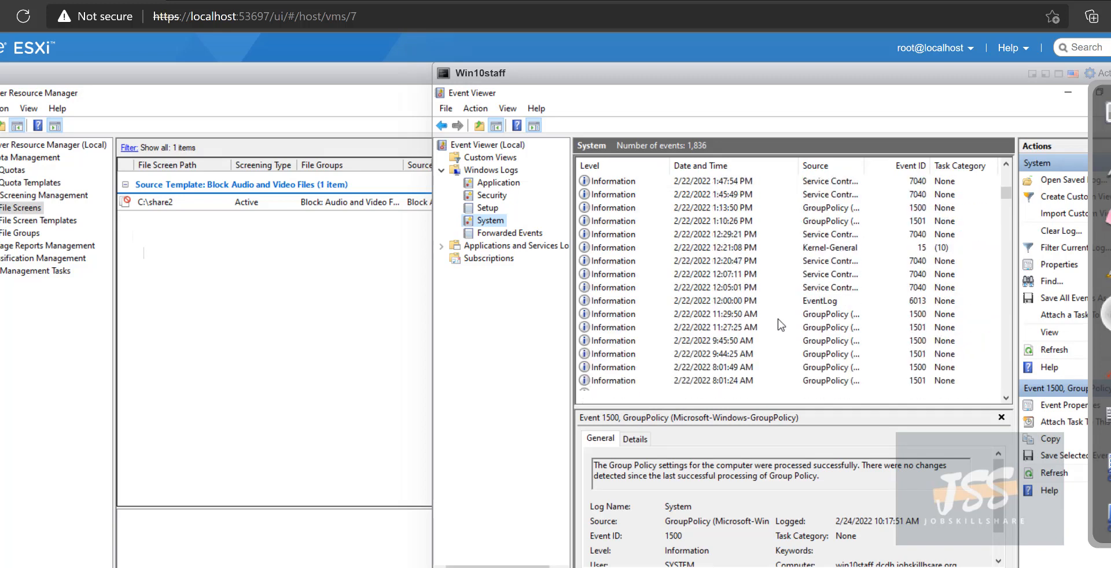
scroll(782, 326, "down", 10)
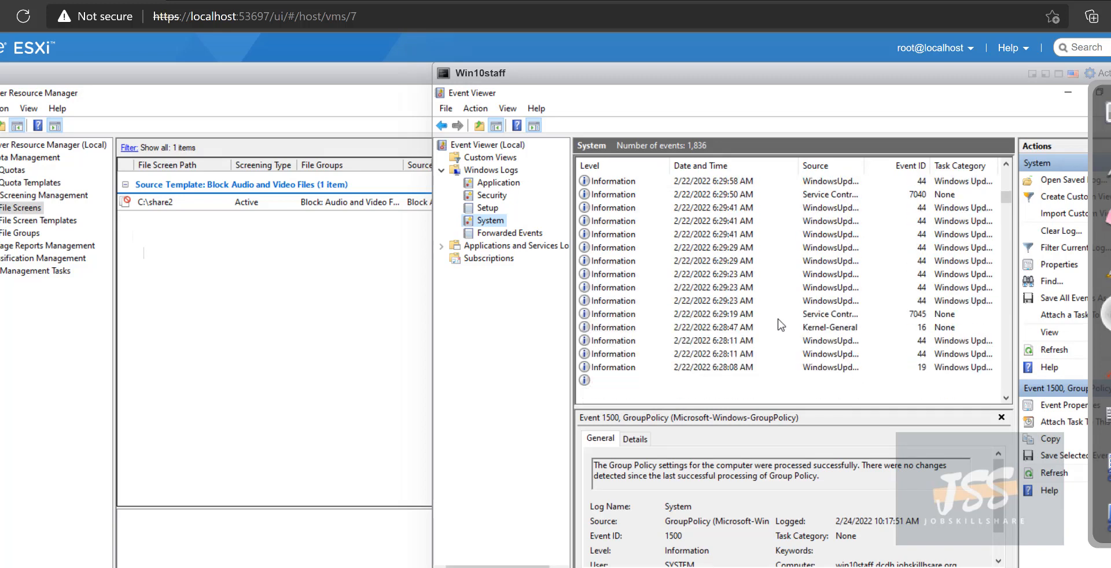
scroll(781, 325, "up", 3)
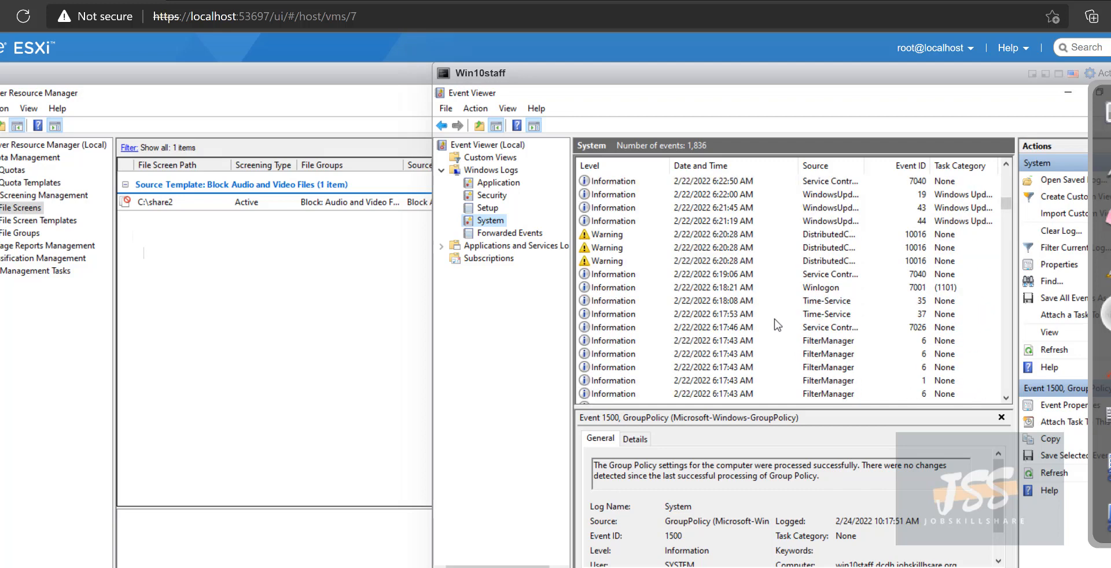
left_click(477, 181)
scroll(657, 249, "down", 15)
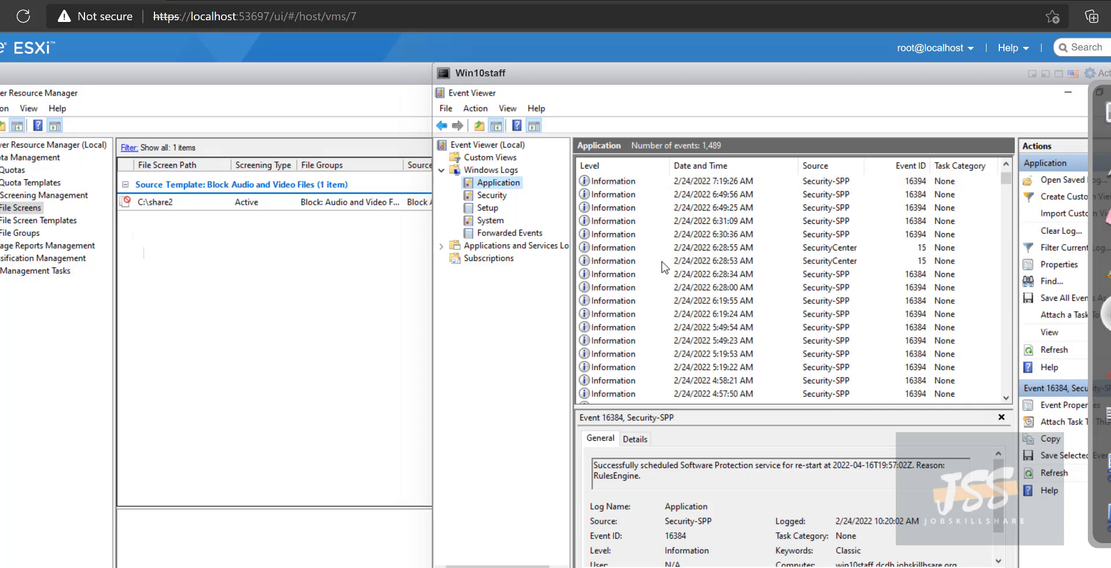
scroll(662, 262, "down", 15)
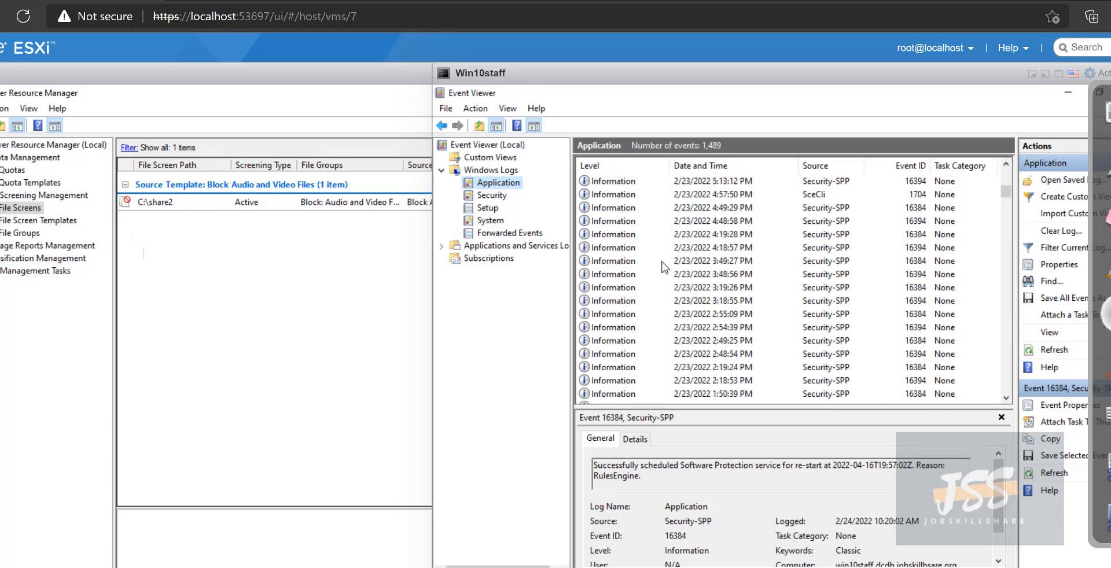
scroll(662, 264, "down", 5)
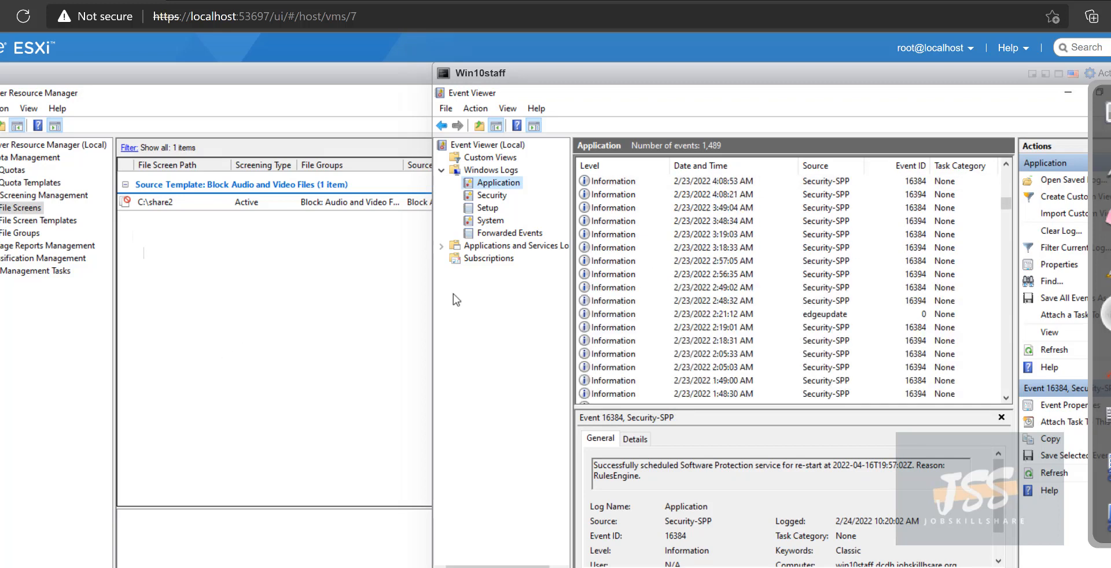
left_click(161, 364)
On the server, launch Event Viewer via an 'event' search, maximize it and open the Application log.
key("super")
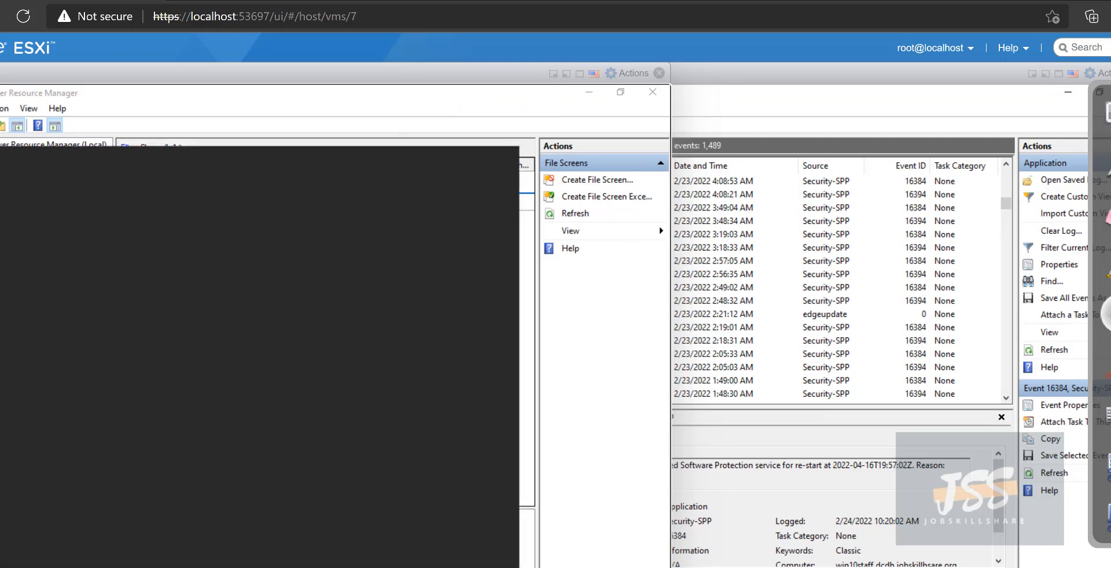
type("event")
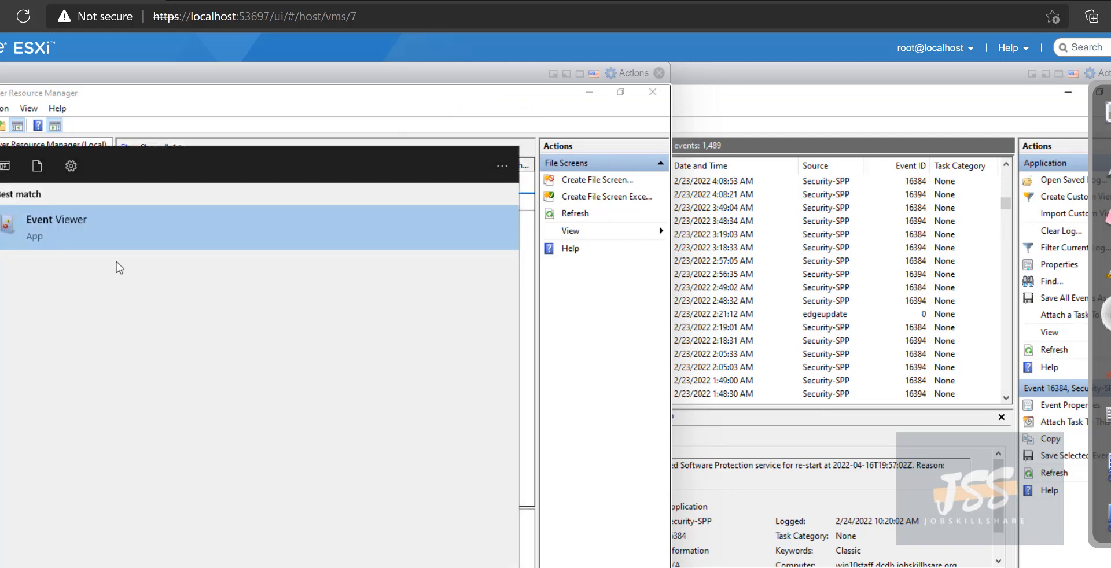
left_click(120, 235)
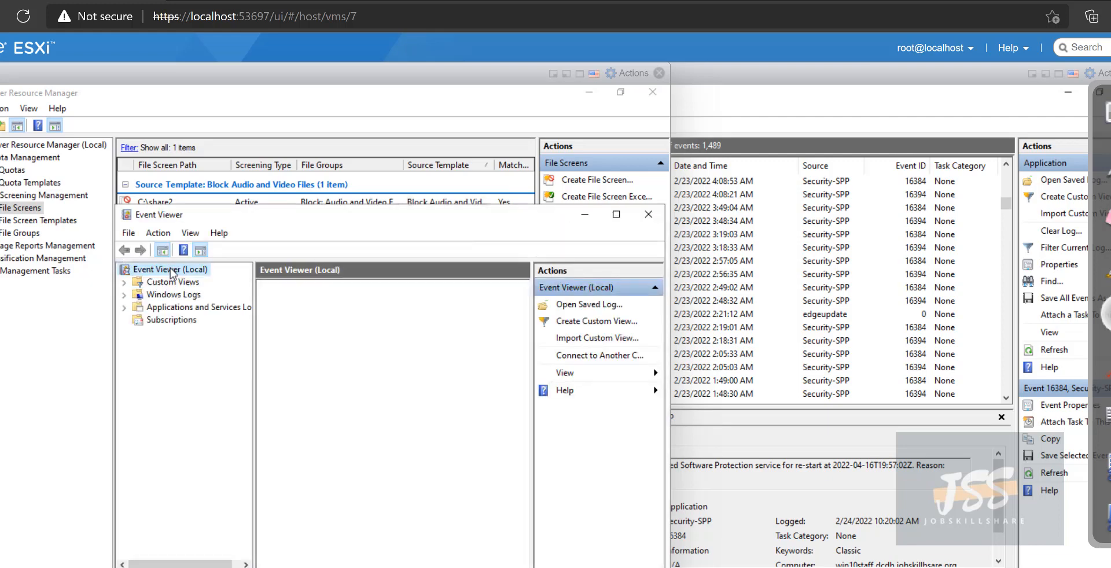
left_click(612, 216)
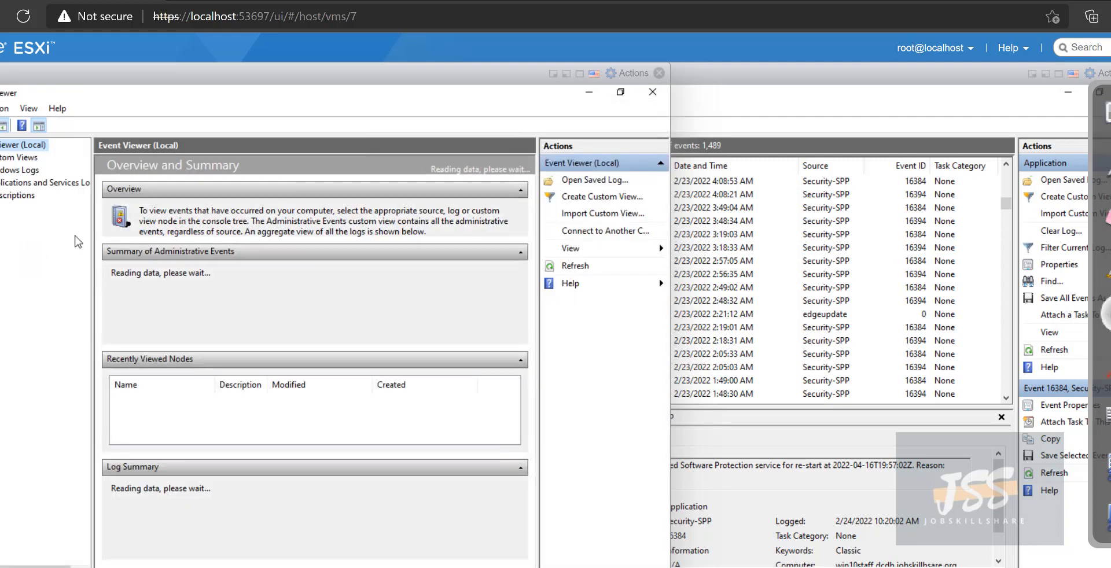
left_click(21, 170)
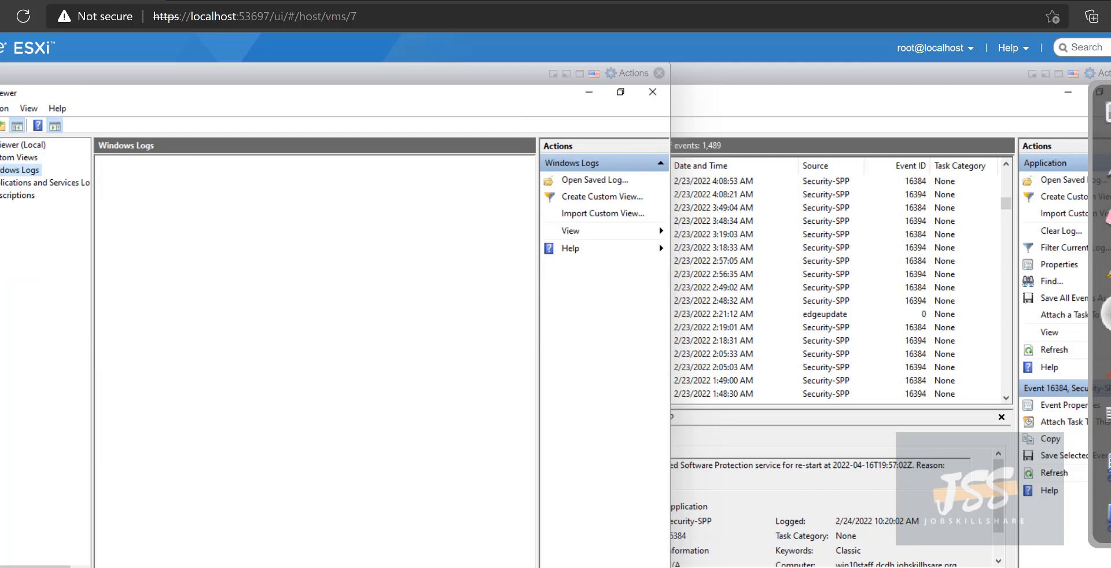
left_click(4, 183)
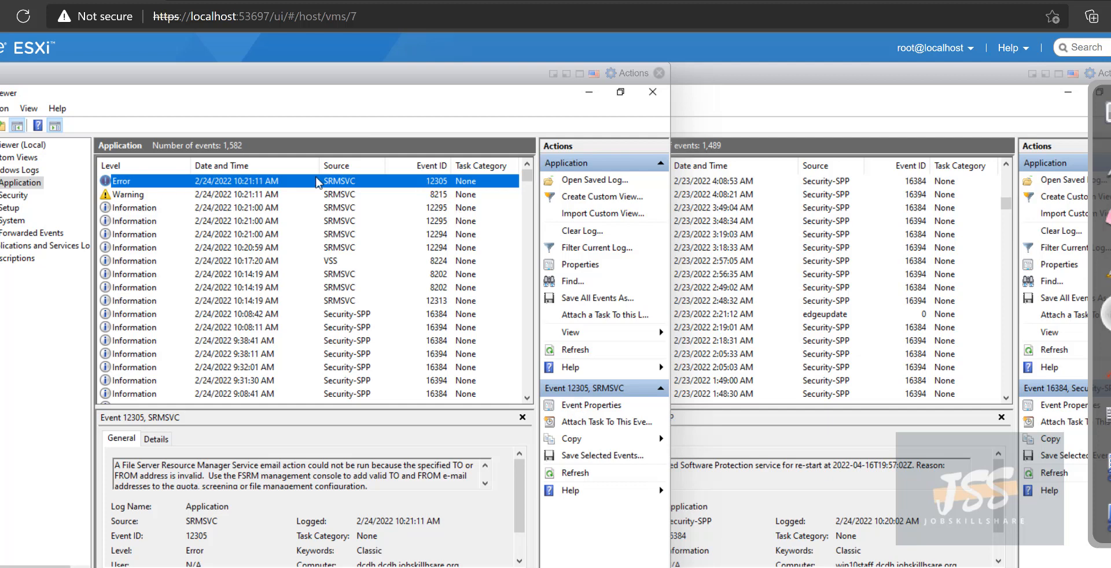
Open SRMSVC warning 8215 and select its description showing who attempted the blocked MP4 save.
left_click(111, 194)
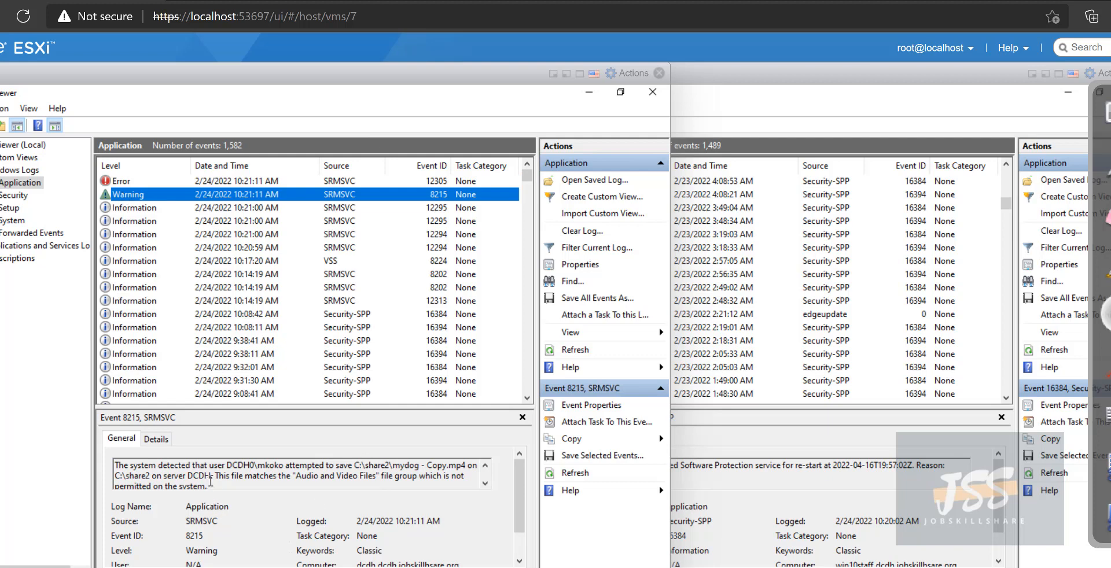
left_click_drag(209, 466, 219, 484)
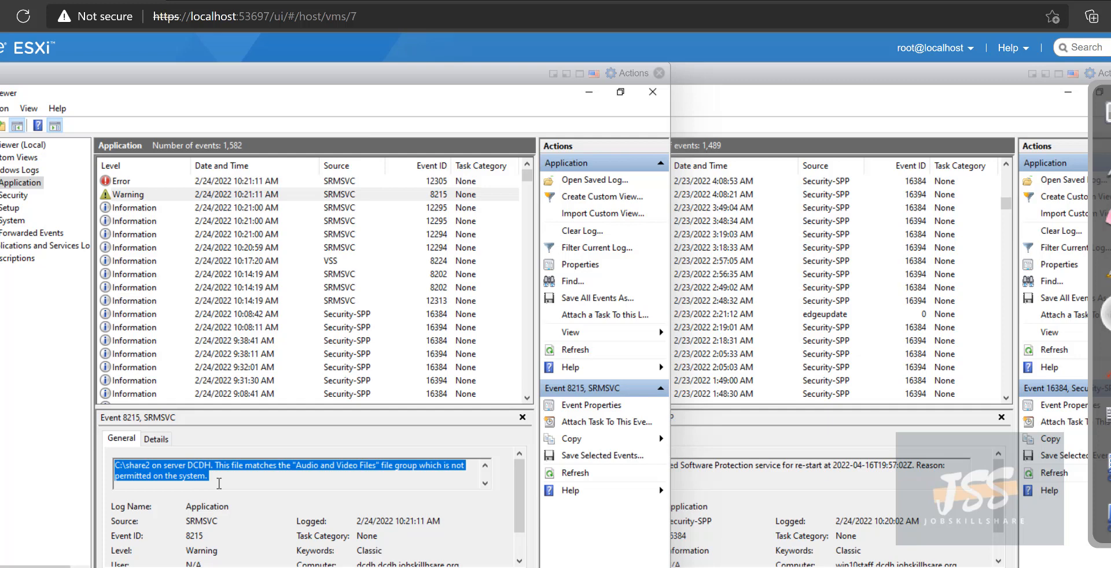
left_click(219, 484)
left_click_drag(226, 484, 99, 452)
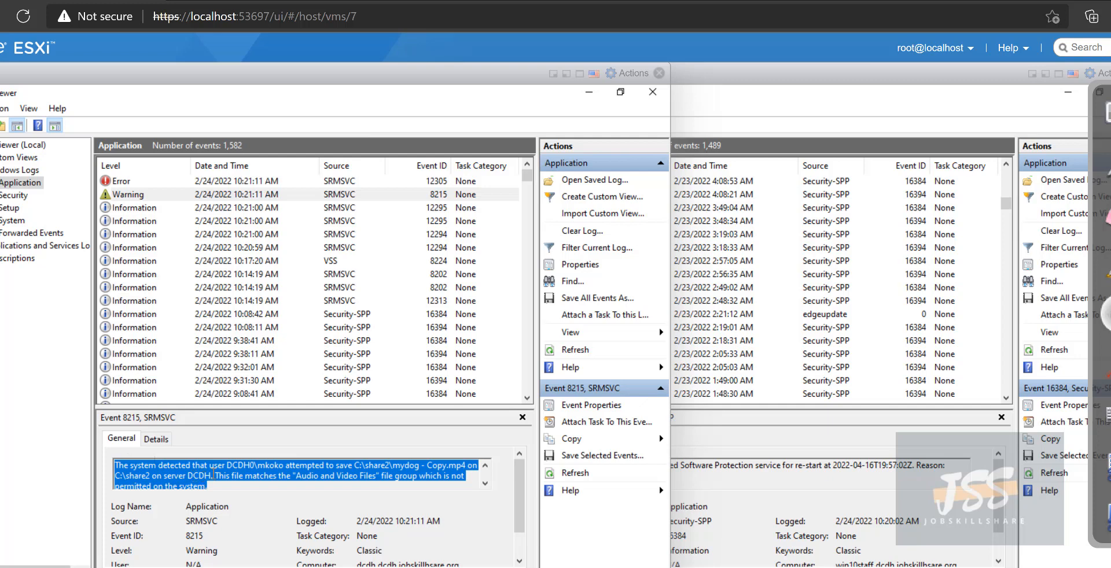
left_click(281, 465)
left_click_drag(298, 466, 231, 465)
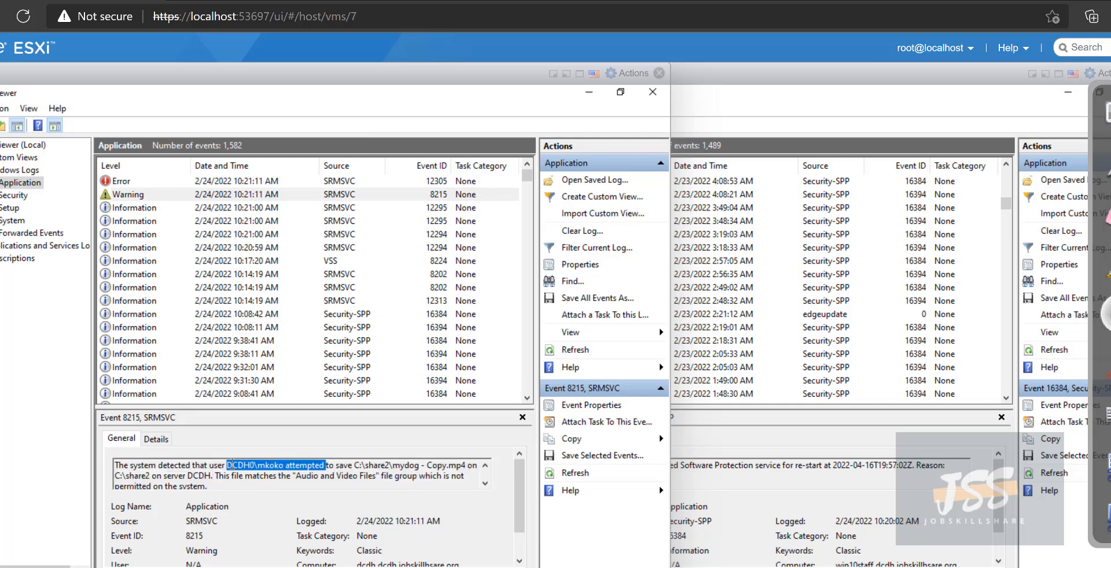
left_click_drag(229, 487, 122, 458)
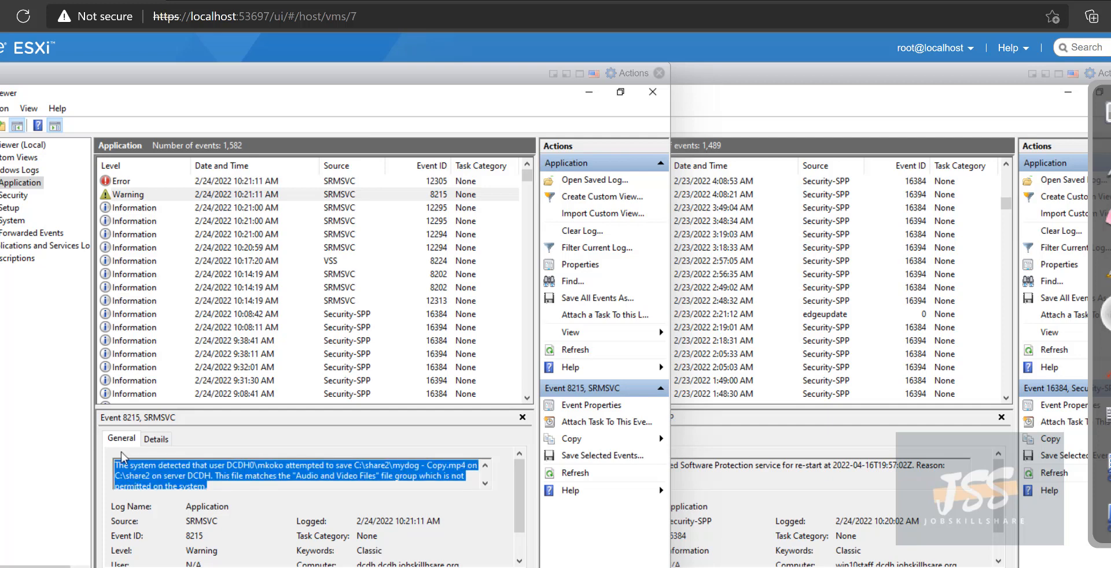
Compare with error event 12305, then reselect warning 8215's full description text.
left_click(138, 183)
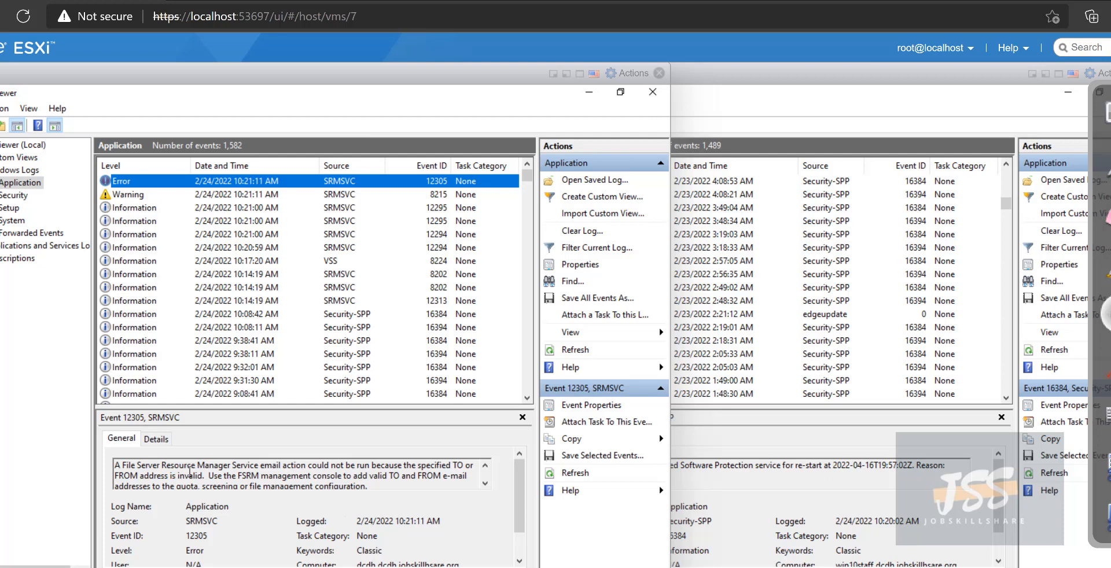
left_click(121, 197)
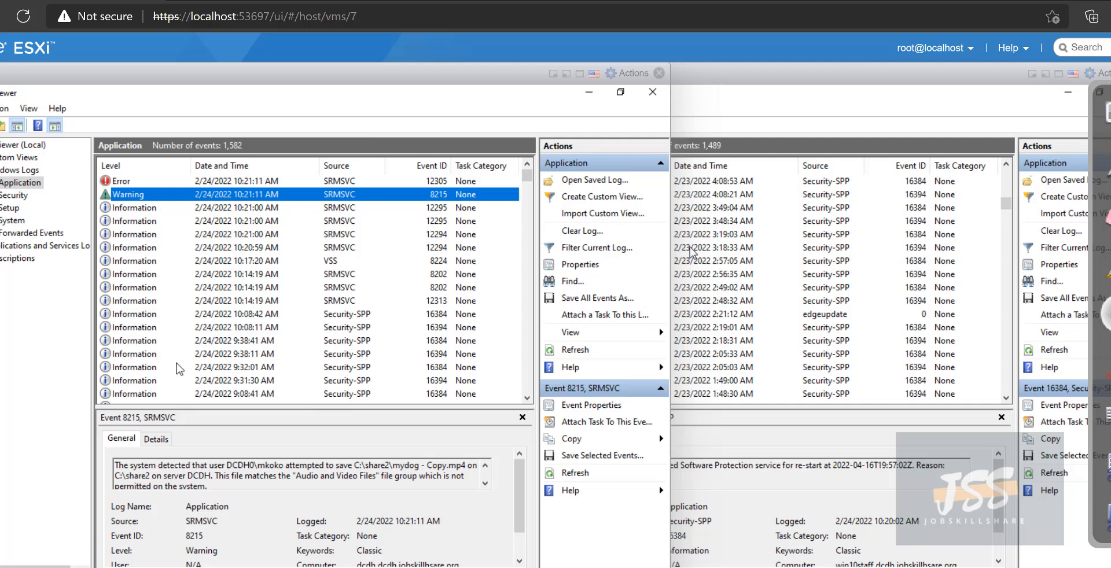
left_click(211, 485)
left_click_drag(211, 485, 104, 456)
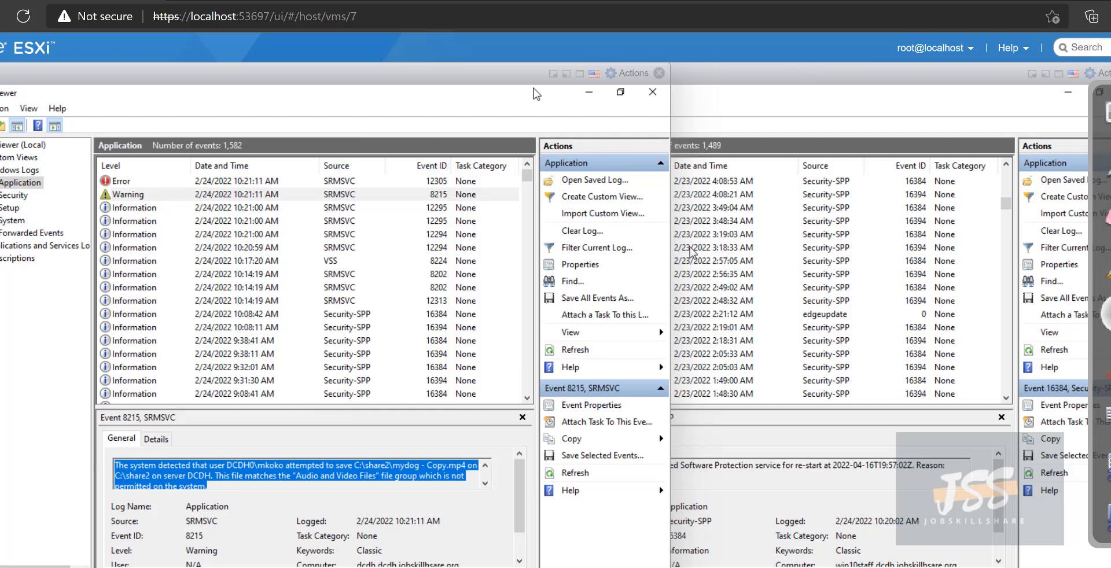
Close the Win10staff and server consoles and return to the dcdh VM summary page.
left_click(1033, 74)
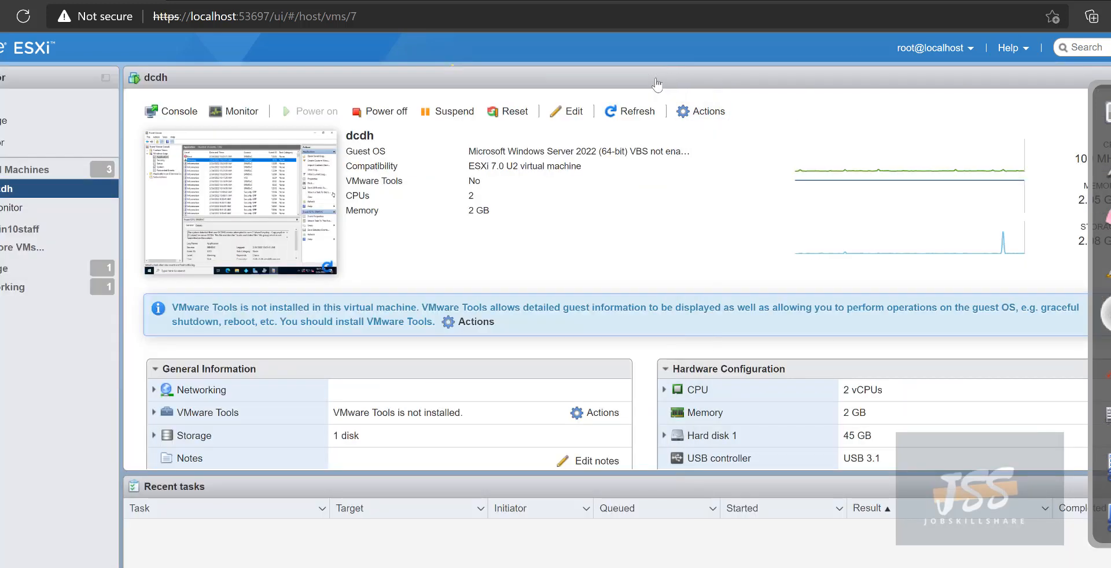
left_click(653, 91)
left_click(619, 1)
left_click(92, 0)
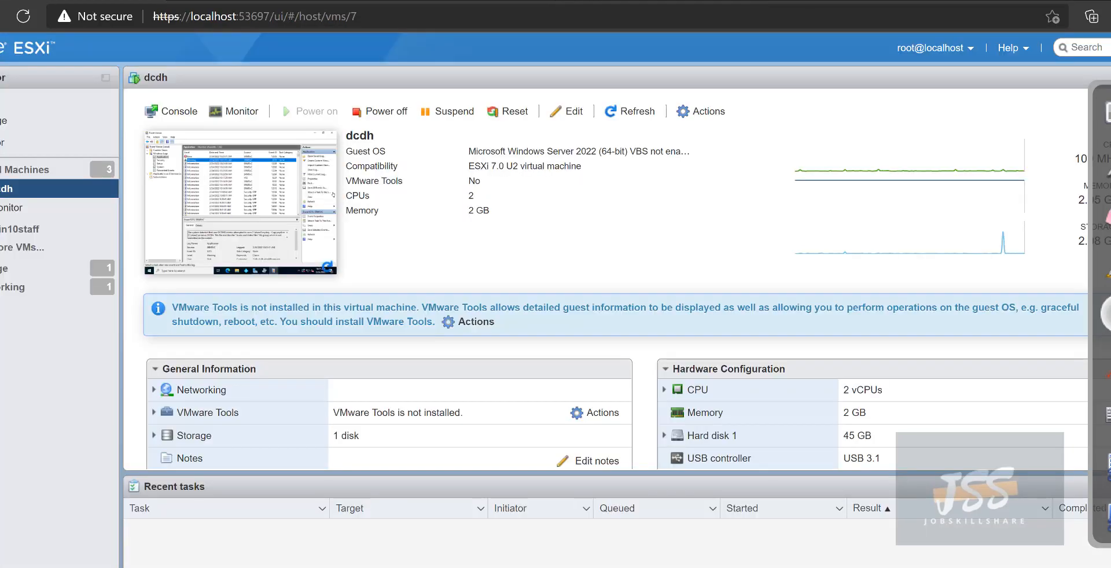